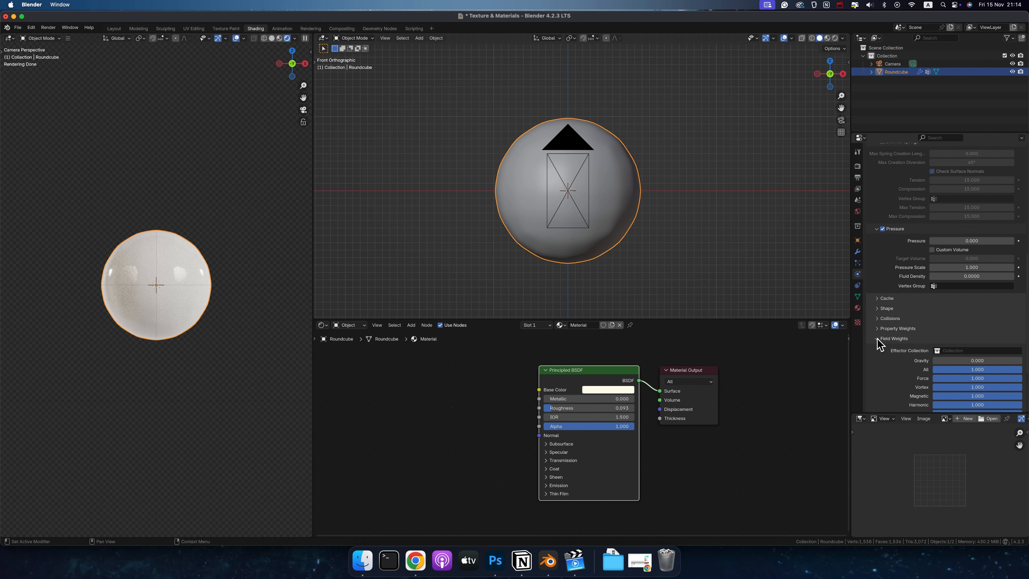
- Collapse the cloth's Field Weights settings and set its Pressure to 3
{"action": "left_click", "coordinate": [878, 340]}
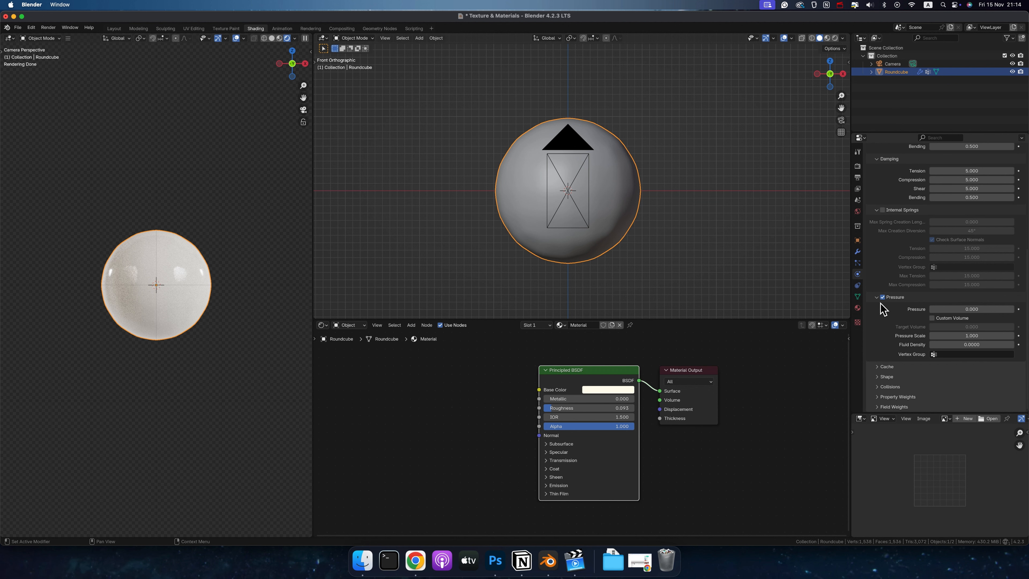
{"action": "left_click", "coordinate": [963, 308]}
{"action": "type", "text": "3"}
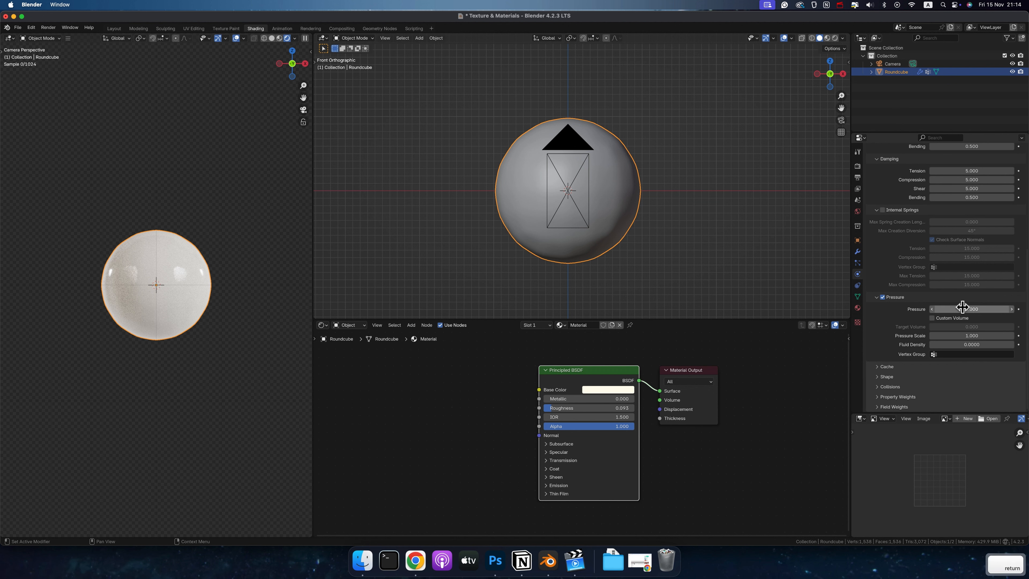
{"action": "key", "text": "Return"}
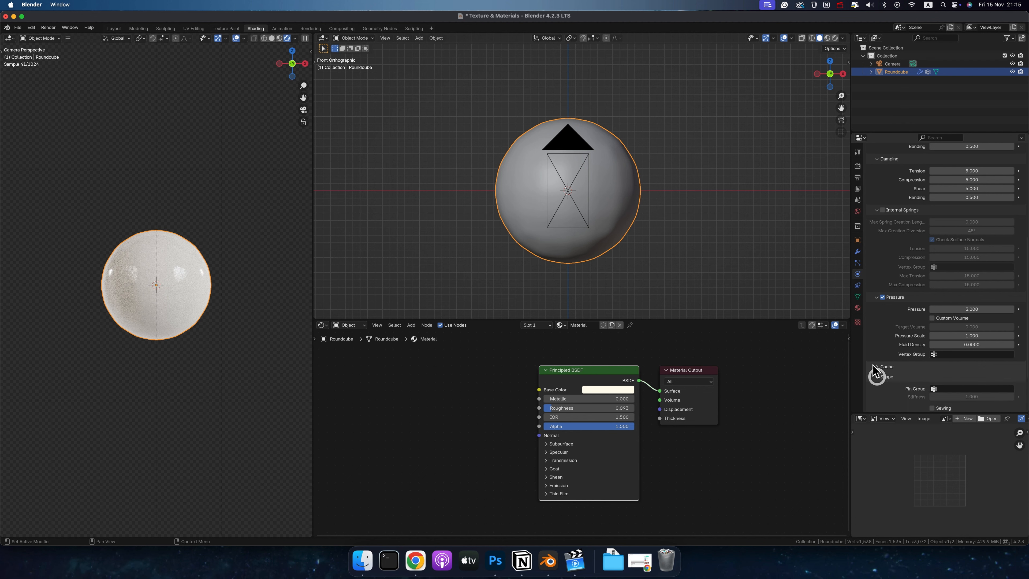
- Assign the "pin" vertex group as the cloth's Pin Group in the Shape settings and adjust the Shrinking Factor
{"action": "left_click", "coordinate": [879, 377]}
{"action": "scroll", "coordinate": [891, 365], "scroll_direction": "down", "scroll_amount": 3}
{"action": "left_click", "coordinate": [940, 347]}
{"action": "type", "text": "pin"}
{"action": "left_click", "coordinate": [939, 359]}
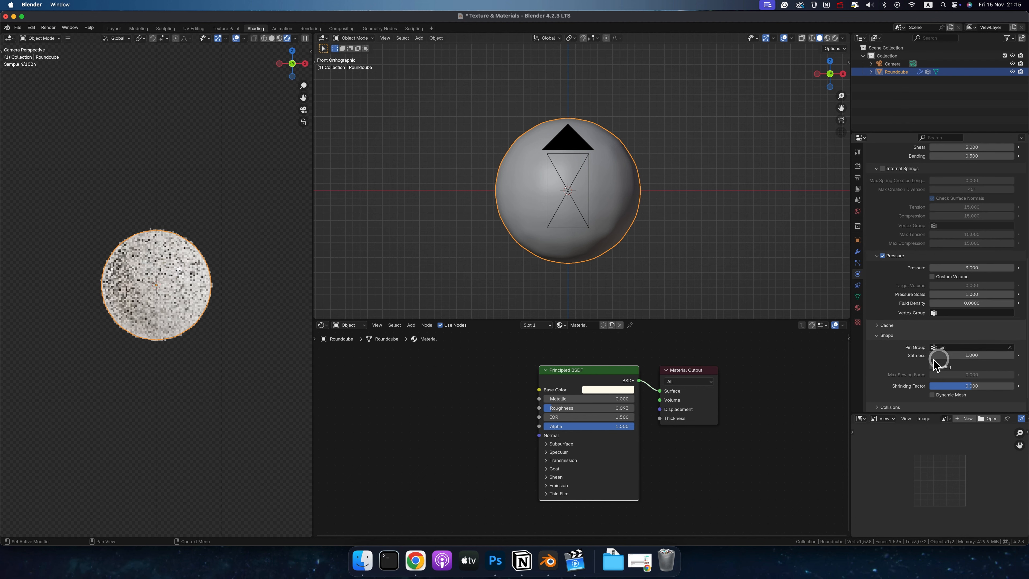
{"action": "scroll", "coordinate": [876, 357], "scroll_direction": "down", "scroll_amount": 2}
{"action": "left_click_drag", "start_coordinate": [969, 367], "coordinate": [966, 367]}
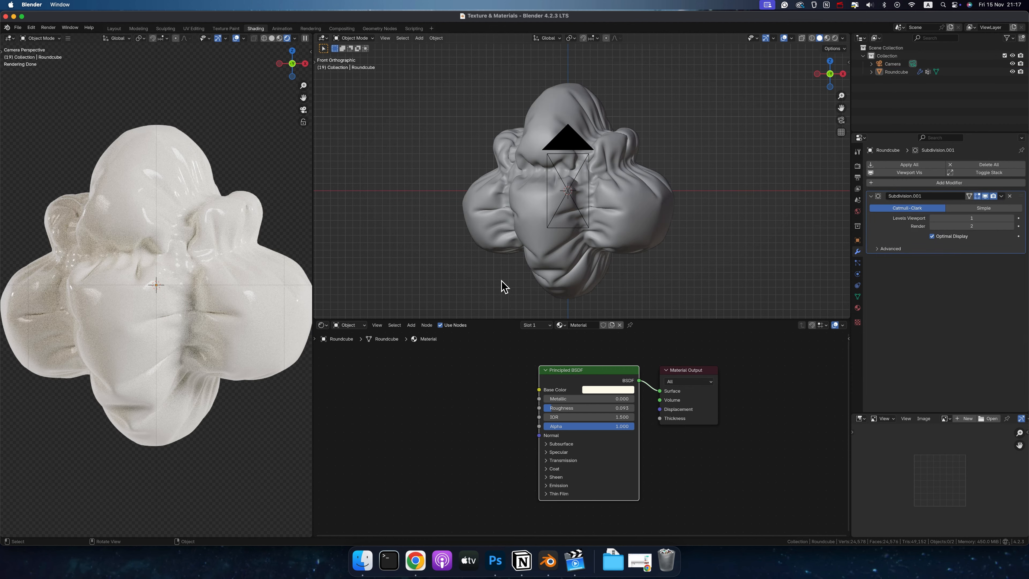
- Select the inflated Roundcube object and set the Roughness of its Principled BSDF to 0.5
{"action": "left_click", "coordinate": [517, 278]}
{"action": "left_click", "coordinate": [592, 408]}
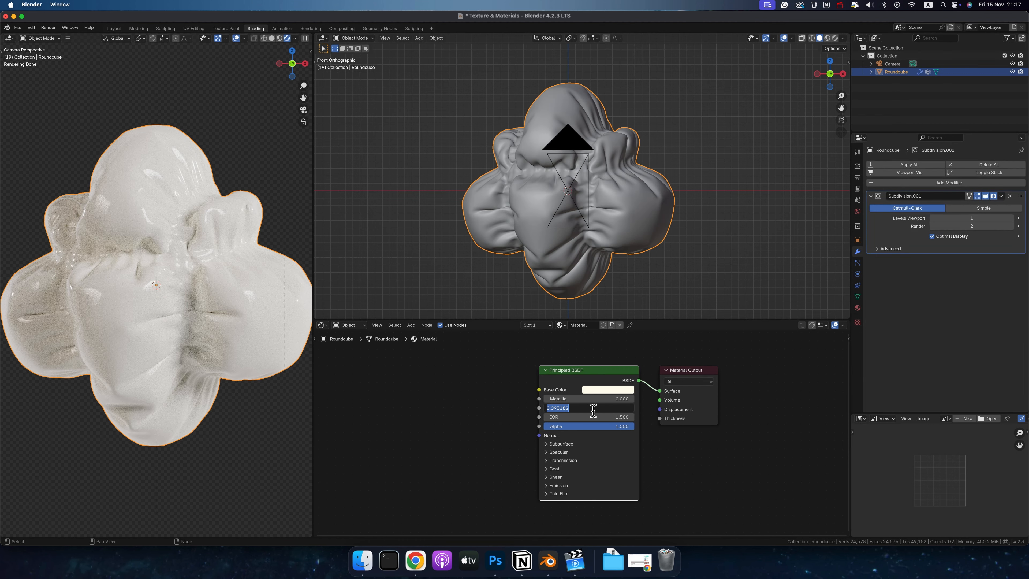
{"action": "type", "text": "0.5"}
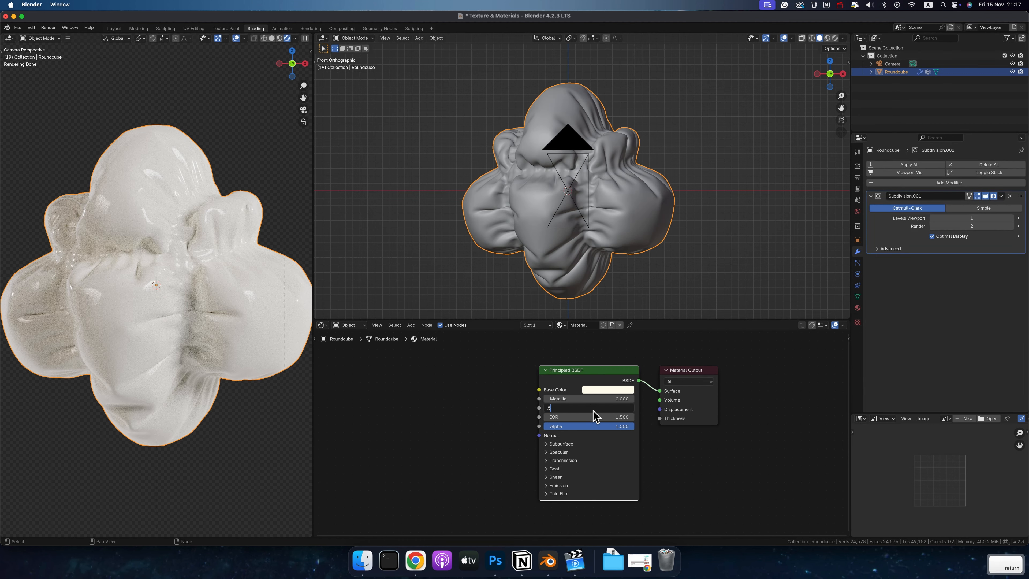
{"action": "key", "text": "Return"}
- Change the Base Color to the neutral near-white F8F8F8 and save the file
{"action": "left_click", "coordinate": [615, 390]}
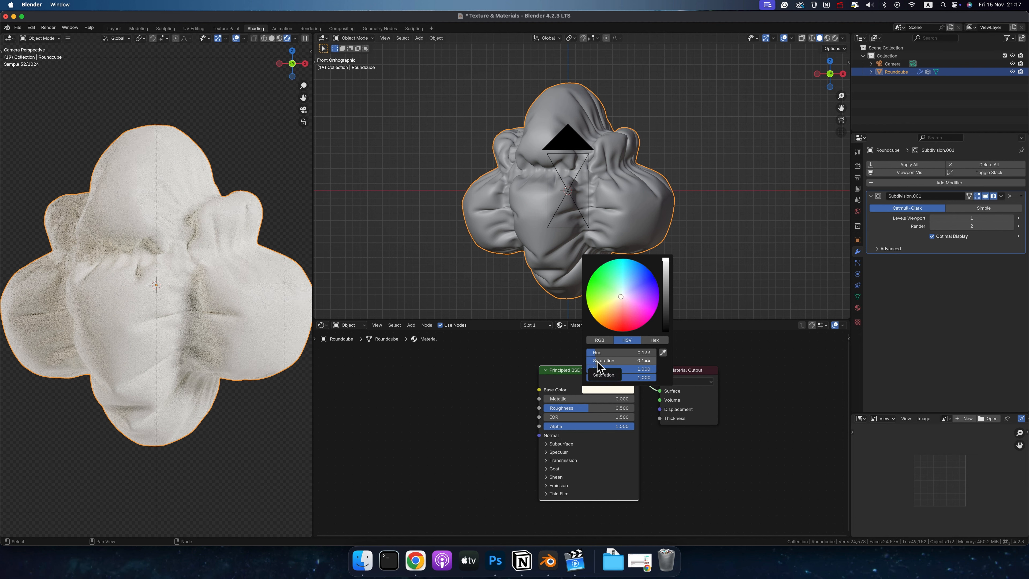
{"action": "left_click_drag", "start_coordinate": [597, 361], "coordinate": [642, 368]}
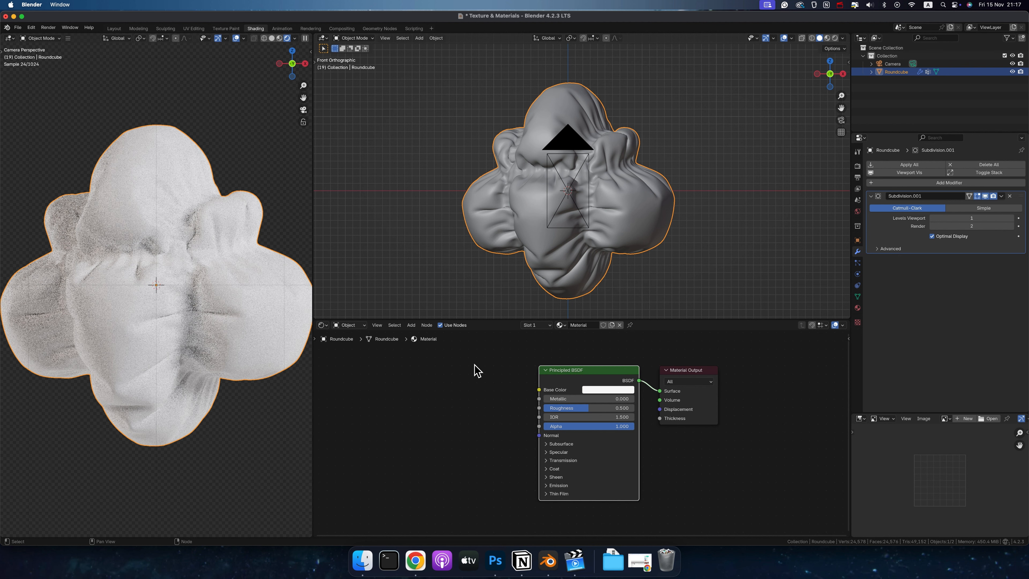
{"action": "left_click", "coordinate": [594, 390]}
{"action": "key", "text": "super+s"}
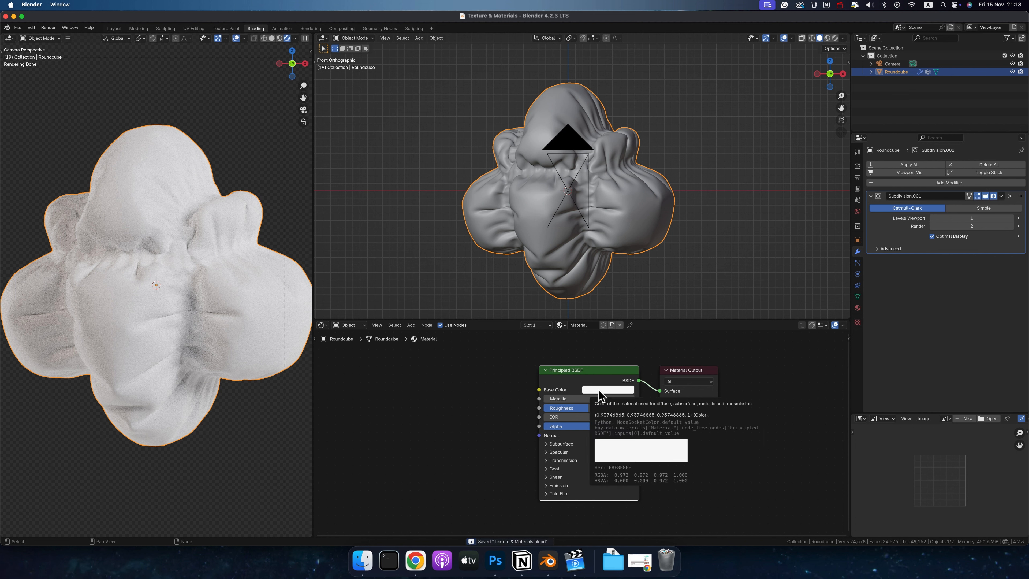
- Try lowering the Base Color's red, green and blue channels, and raise all three to 1.000
{"action": "left_click", "coordinate": [615, 392]}
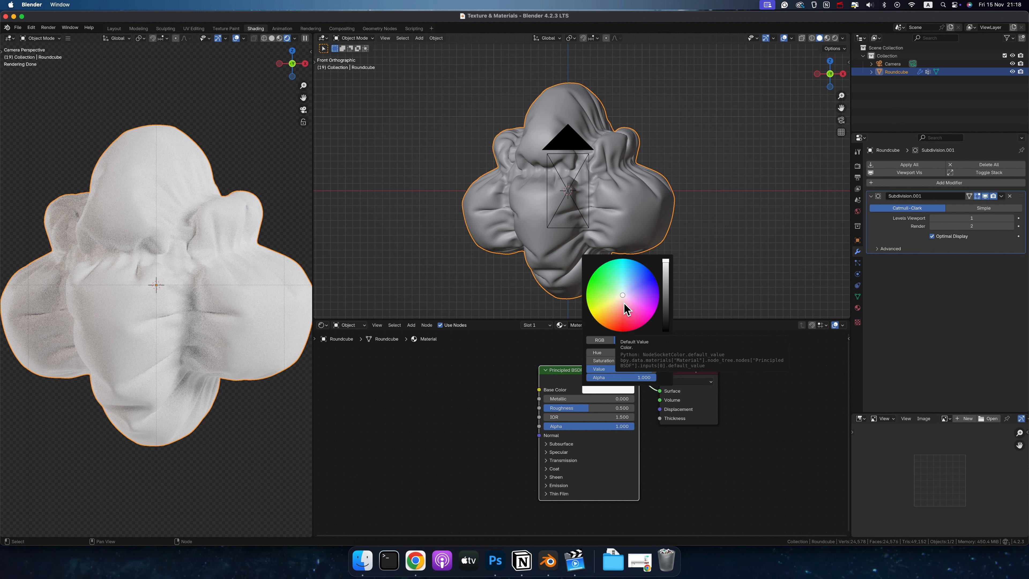
{"action": "left_click", "coordinate": [600, 341]}
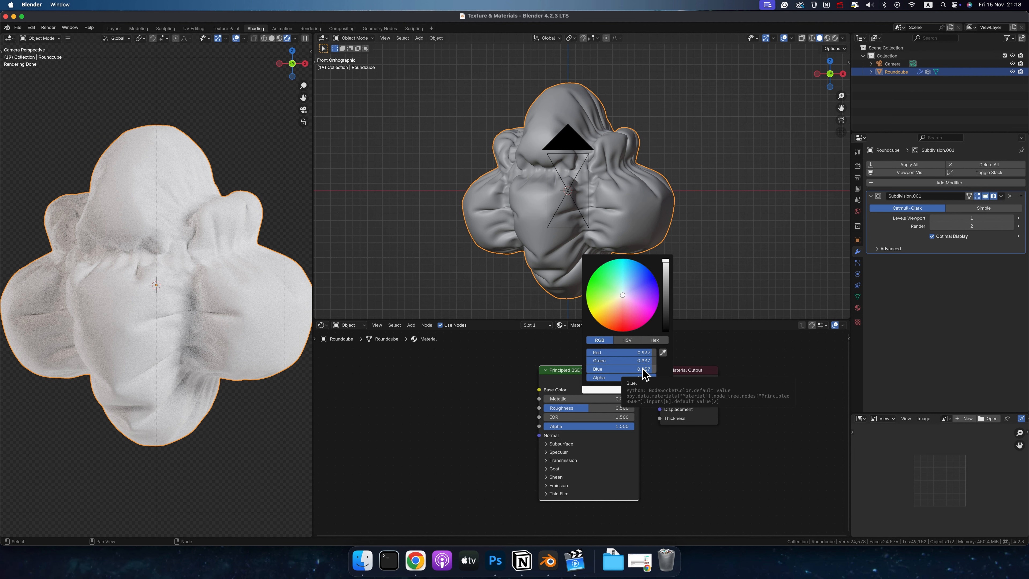
{"action": "mouse_move", "coordinate": [644, 377]}
{"action": "left_mouse_down"}
{"action": "mouse_move", "coordinate": [580, 378]}
{"action": "mouse_move", "coordinate": [657, 377]}
{"action": "left_mouse_up"}
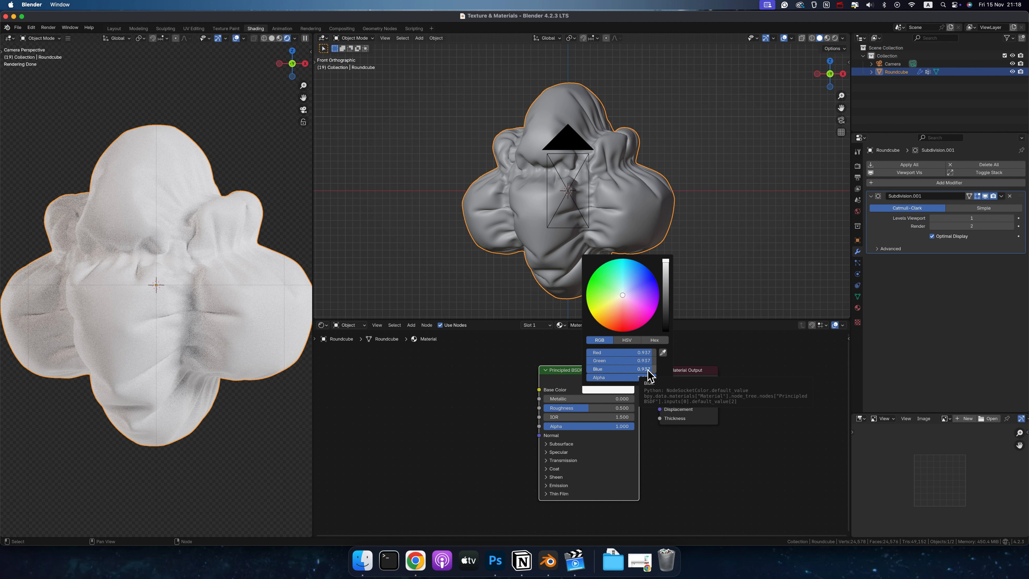
{"action": "left_click", "coordinate": [627, 340]}
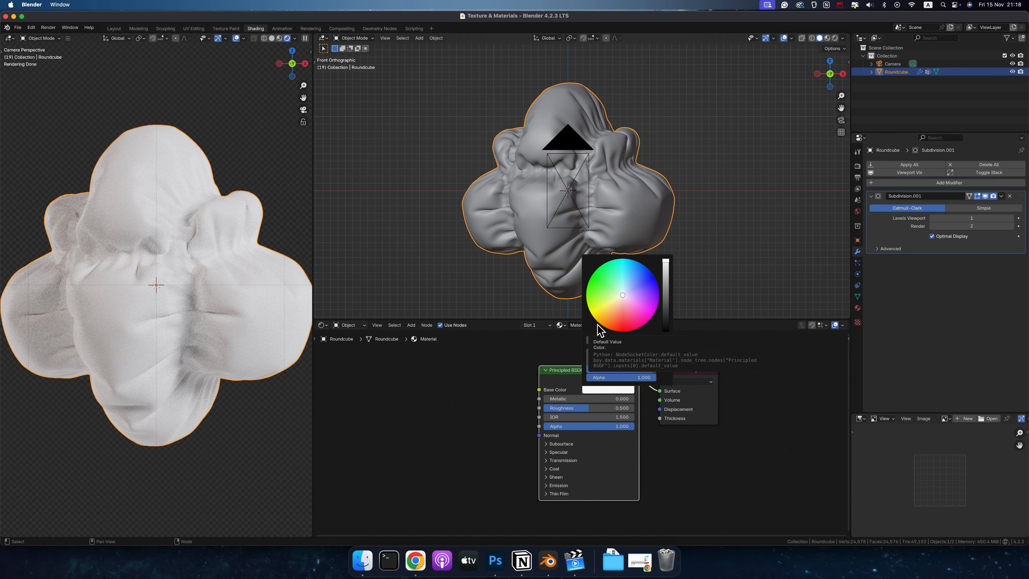
{"action": "left_click", "coordinate": [600, 340]}
{"action": "left_click_drag", "start_coordinate": [642, 356], "coordinate": [610, 351]}
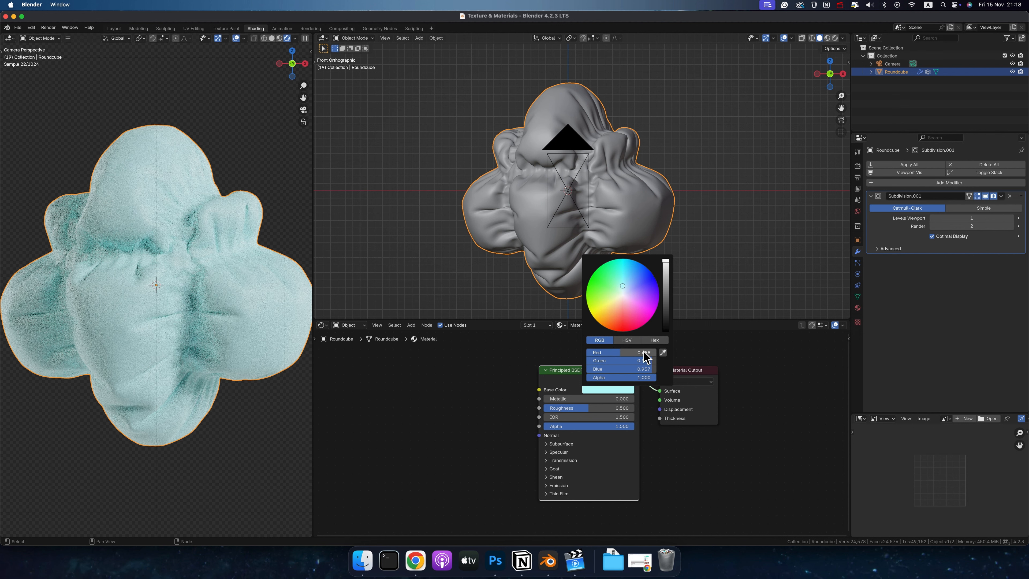
{"action": "mouse_move", "coordinate": [649, 360]}
{"action": "left_mouse_down"}
{"action": "mouse_move", "coordinate": [606, 360]}
{"action": "mouse_move", "coordinate": [638, 360]}
{"action": "mouse_move", "coordinate": [646, 371]}
{"action": "mouse_move", "coordinate": [602, 369]}
{"action": "mouse_move", "coordinate": [631, 368]}
{"action": "mouse_move", "coordinate": [617, 368]}
{"action": "left_mouse_up"}
{"action": "left_click_drag", "start_coordinate": [616, 368], "coordinate": [660, 368]}
{"action": "left_click_drag", "start_coordinate": [620, 361], "coordinate": [668, 360]}
{"action": "left_click_drag", "start_coordinate": [614, 352], "coordinate": [677, 352]}
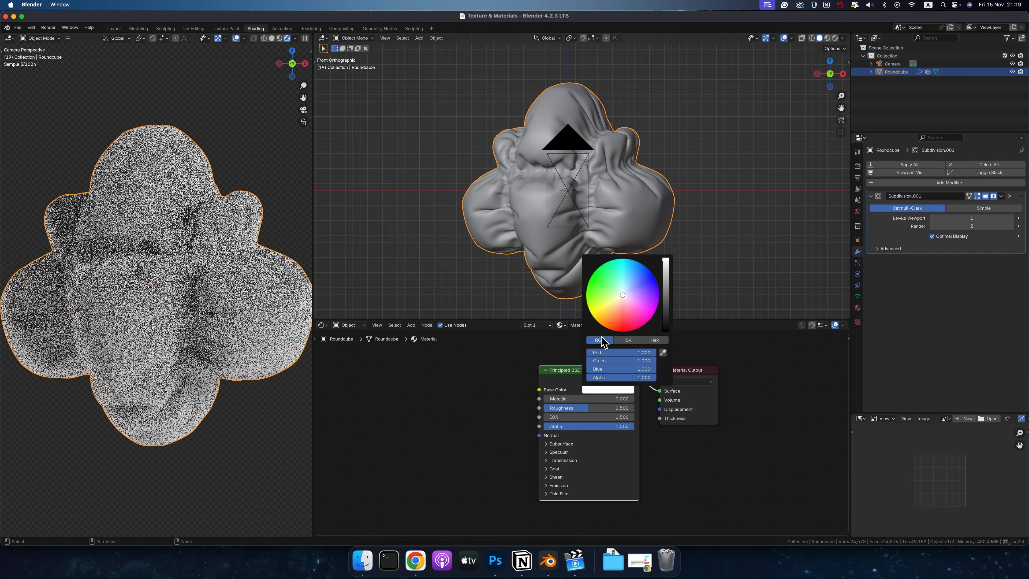
- Try HSV changes on the Base Color: Hue 0.409, Saturation 1.000, Value 0.000 and 1.000, and Saturation 0.000
{"action": "left_click", "coordinate": [627, 340]}
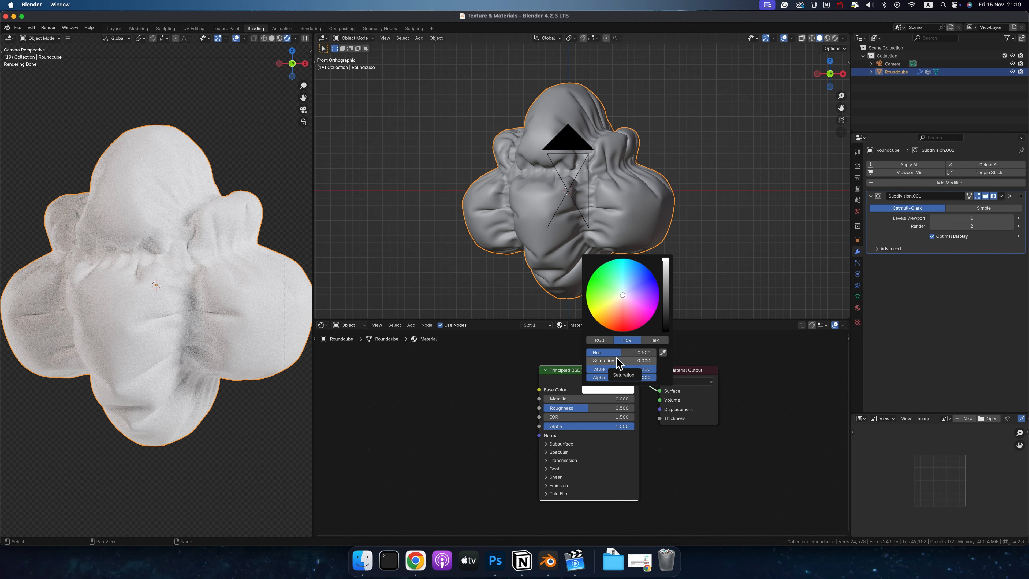
{"action": "mouse_move", "coordinate": [620, 353]}
{"action": "left_mouse_down"}
{"action": "mouse_move", "coordinate": [571, 355]}
{"action": "mouse_move", "coordinate": [677, 359]}
{"action": "mouse_move", "coordinate": [595, 352]}
{"action": "mouse_move", "coordinate": [637, 352]}
{"action": "mouse_move", "coordinate": [615, 352]}
{"action": "left_mouse_up"}
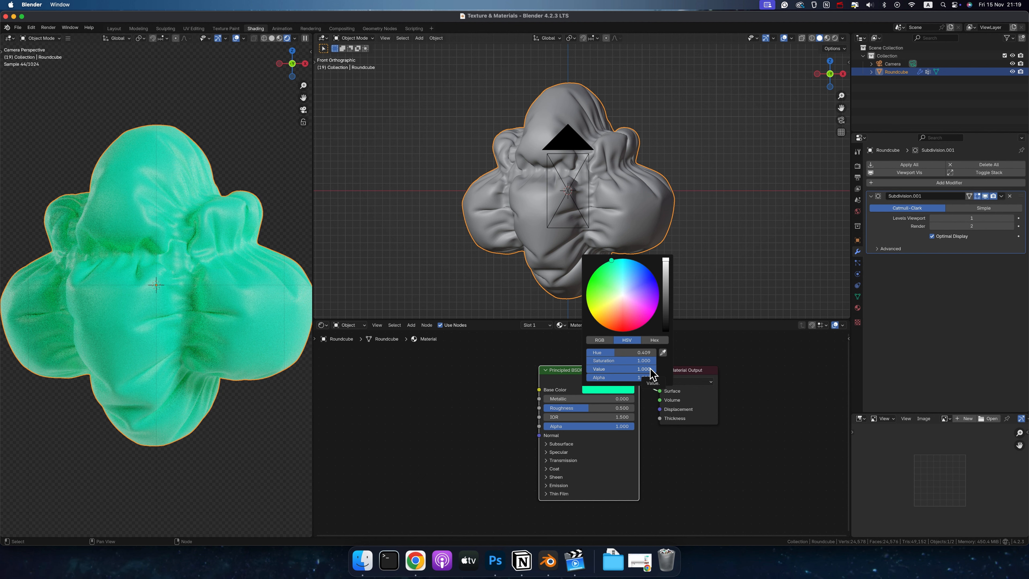
{"action": "left_click_drag", "start_coordinate": [650, 370], "coordinate": [563, 369]}
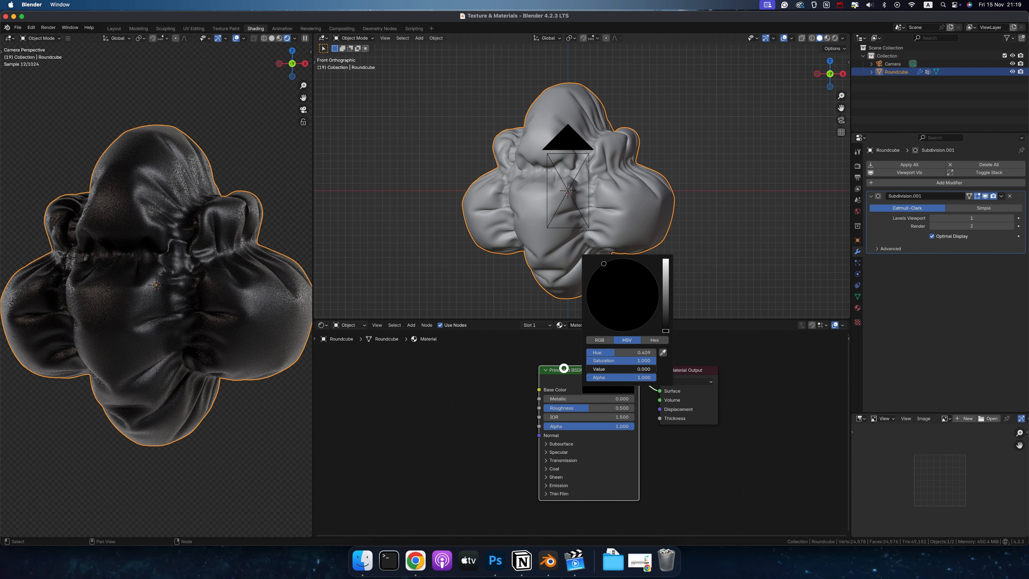
{"action": "left_click_drag", "start_coordinate": [563, 368], "coordinate": [671, 368]}
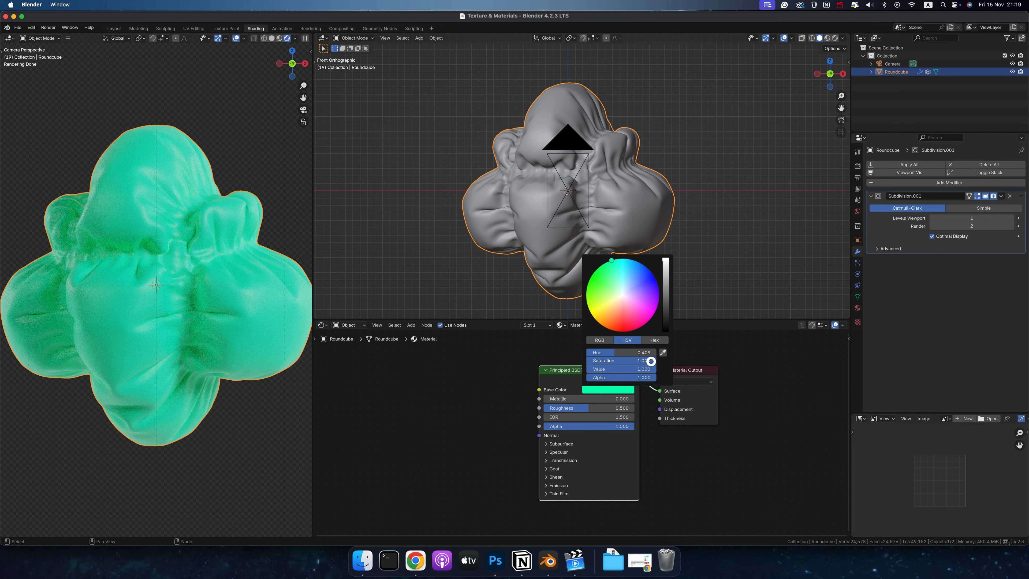
{"action": "left_click_drag", "start_coordinate": [651, 361], "coordinate": [563, 361]}
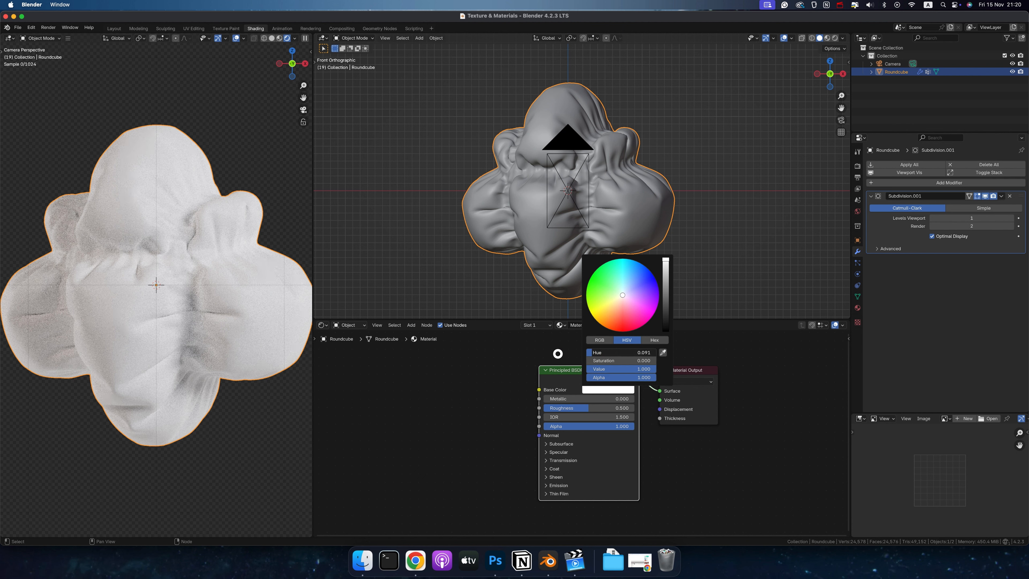
- Set the Base Color to Saturation 1.000 and Hue 0.261, check its Hex code, and save the file
{"action": "left_click_drag", "start_coordinate": [616, 352], "coordinate": [701, 361]}
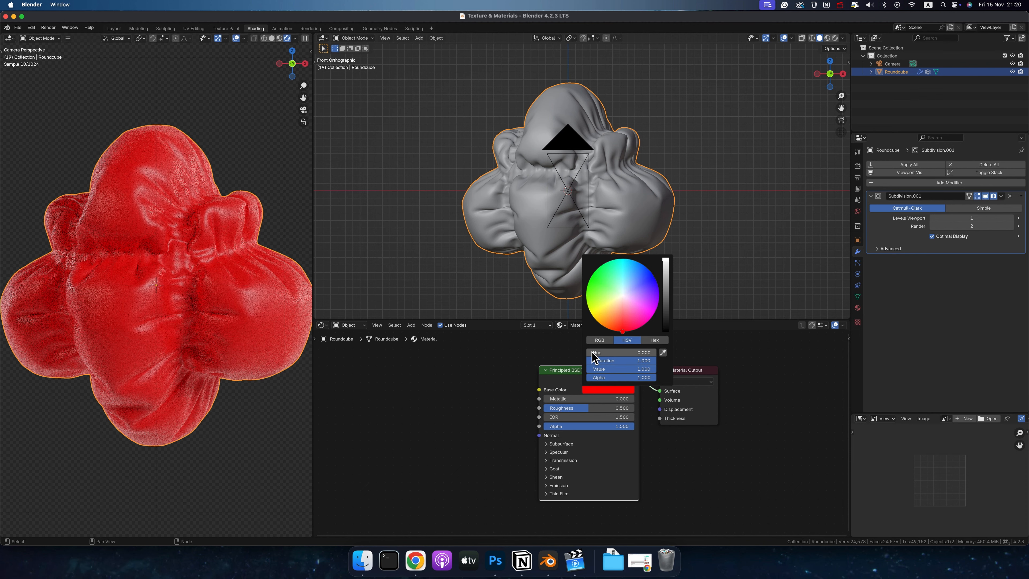
{"action": "left_click_drag", "start_coordinate": [593, 353], "coordinate": [721, 352]}
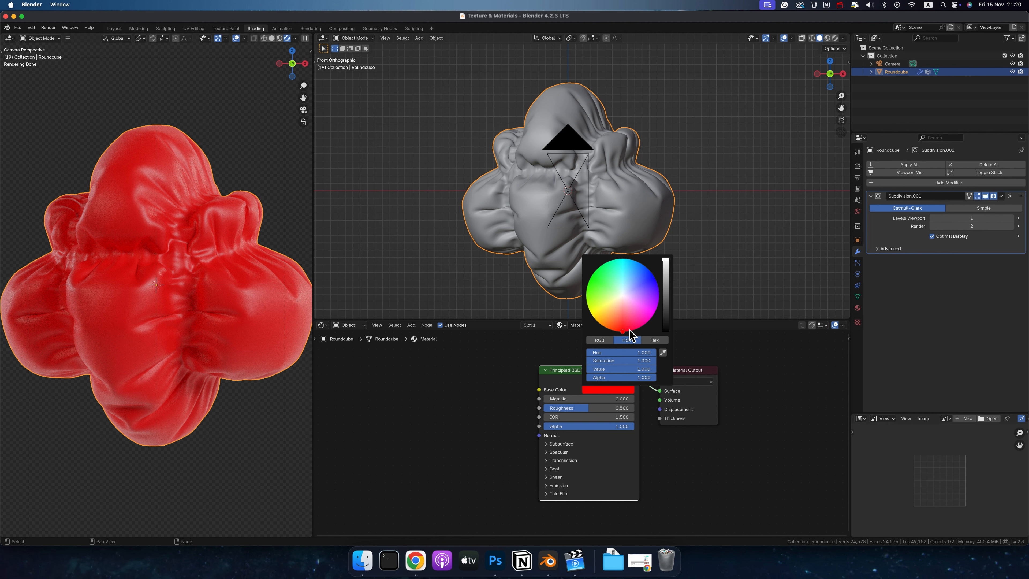
{"action": "left_click_drag", "start_coordinate": [650, 356], "coordinate": [606, 357]}
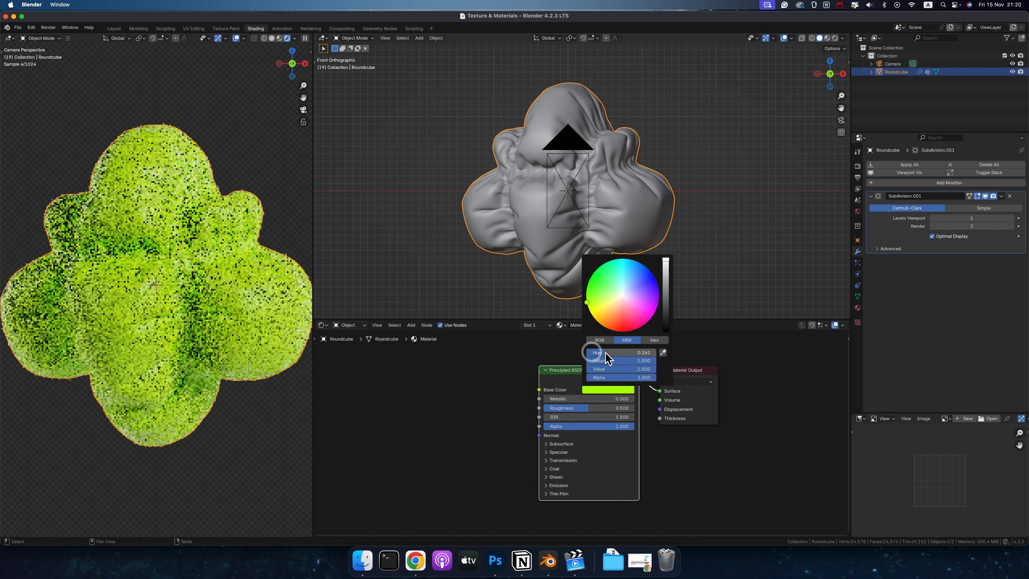
{"action": "left_click", "coordinate": [660, 340]}
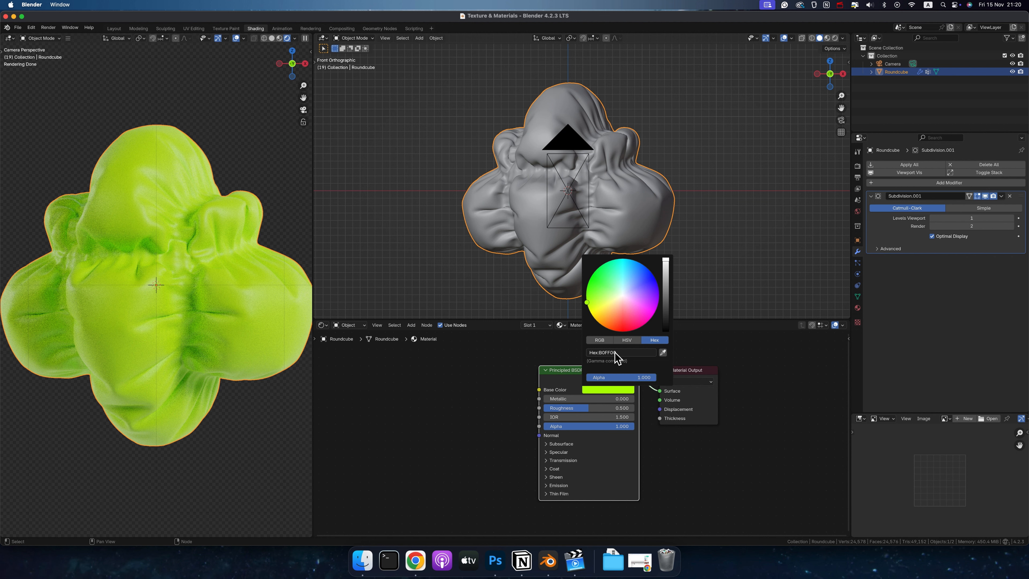
{"action": "left_click", "coordinate": [627, 340]}
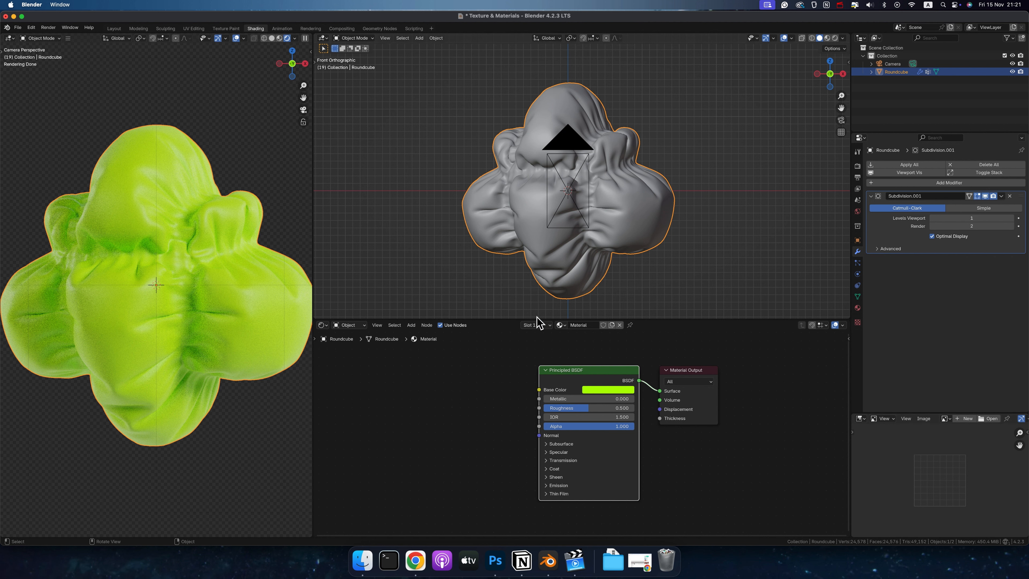
{"action": "key", "text": "super+s"}
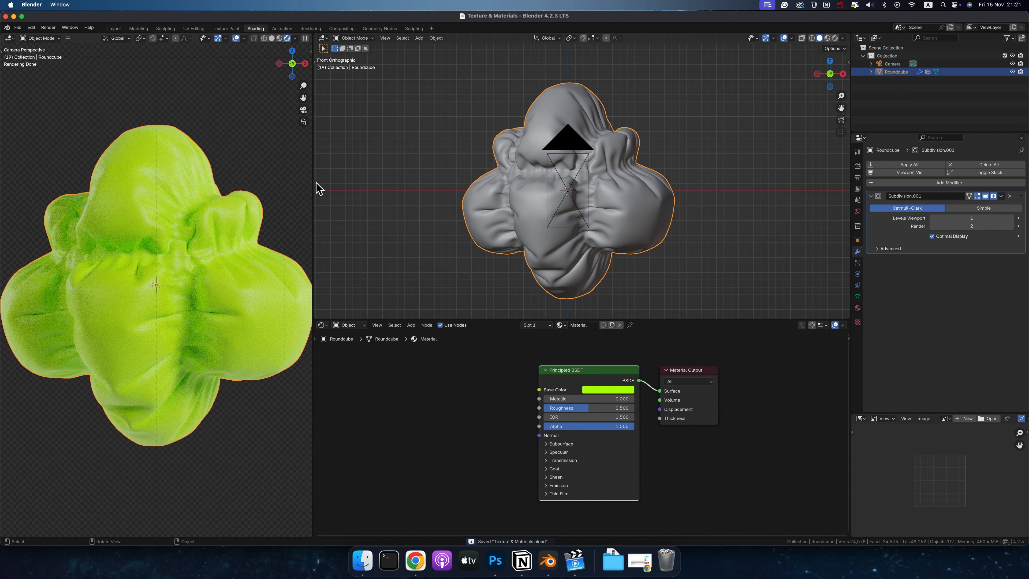
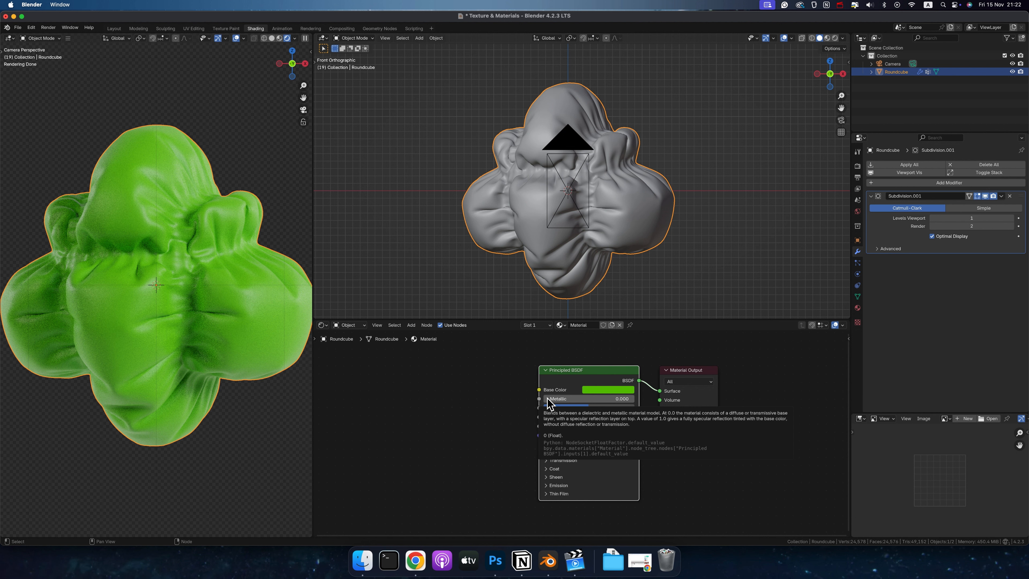
- Try the material with Metallic at 1.000 and Roughness at 0.000 and at 1.000
{"action": "left_click_drag", "start_coordinate": [548, 402], "coordinate": [657, 401]}
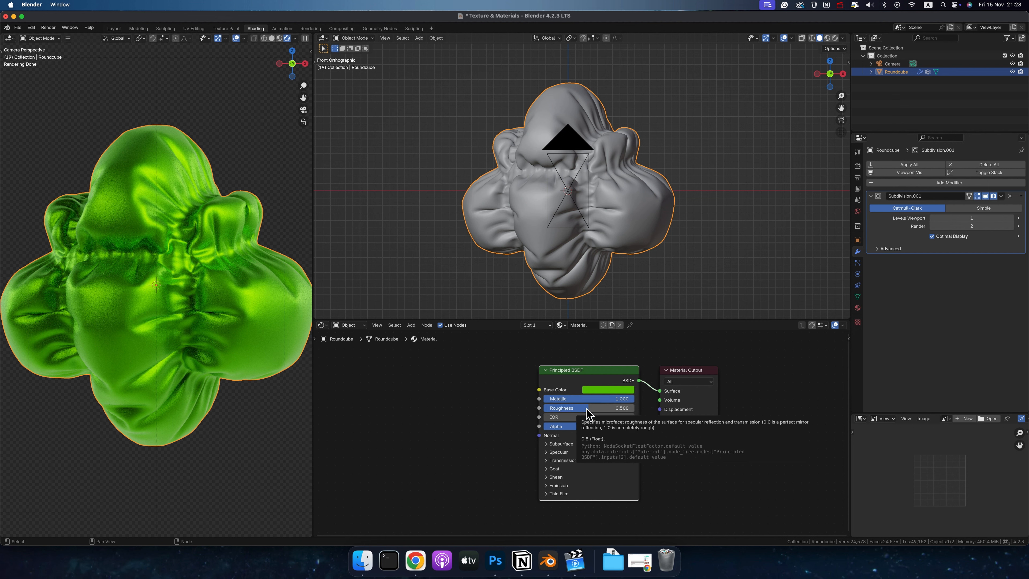
{"action": "left_click_drag", "start_coordinate": [586, 409], "coordinate": [531, 408]}
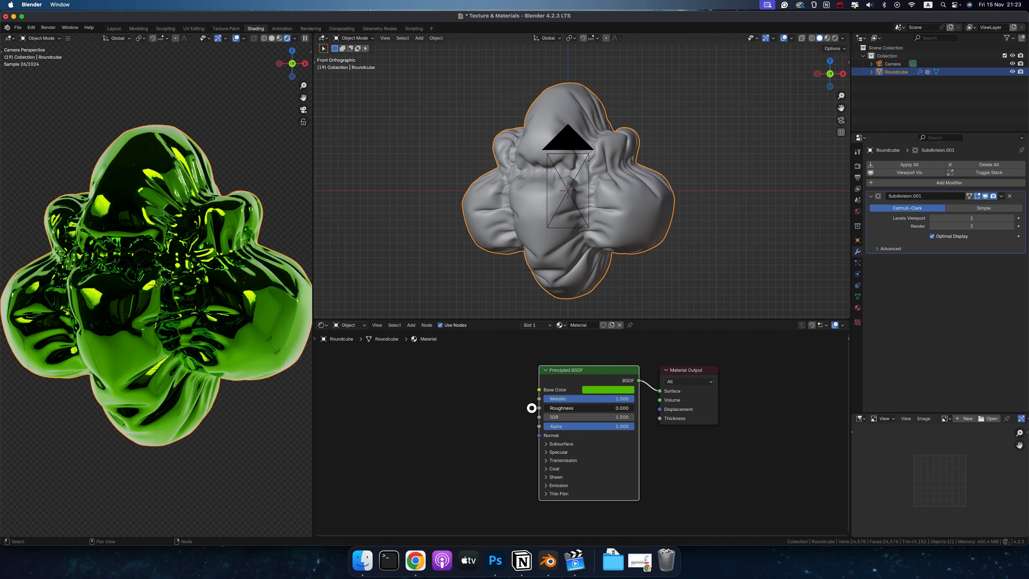
{"action": "left_click_drag", "start_coordinate": [531, 408], "coordinate": [531, 408]}
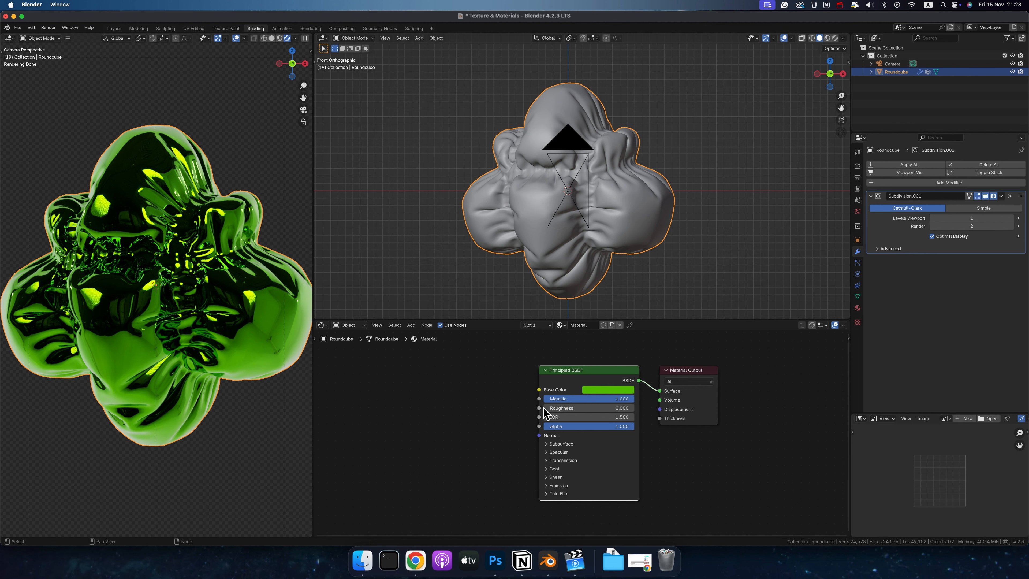
{"action": "left_click_drag", "start_coordinate": [543, 408], "coordinate": [655, 407]}
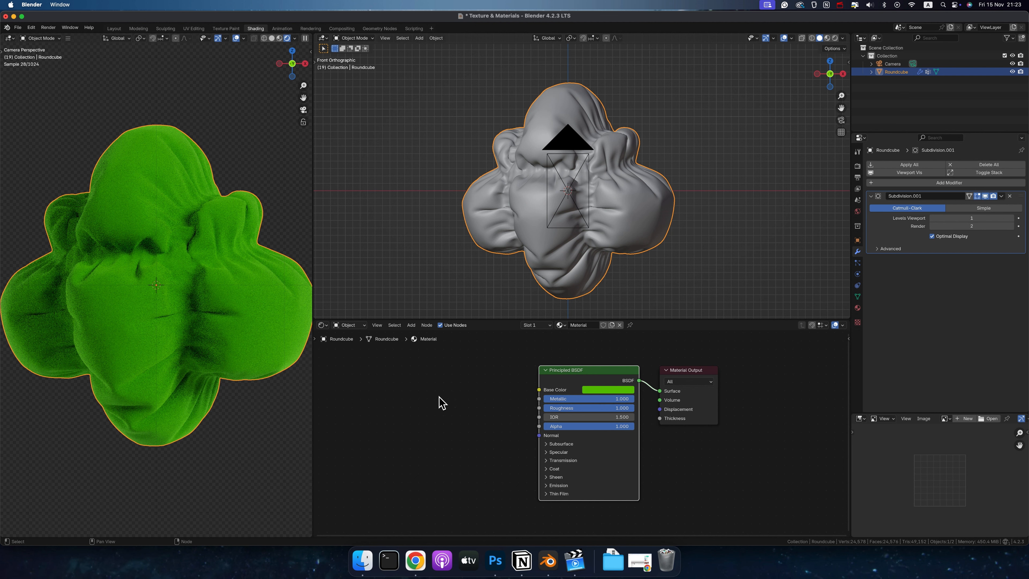
- Set Metallic and Roughness to 0.000 and expand the Transmission settings of the Principled BSDF
{"action": "left_click_drag", "start_coordinate": [578, 399], "coordinate": [505, 402]}
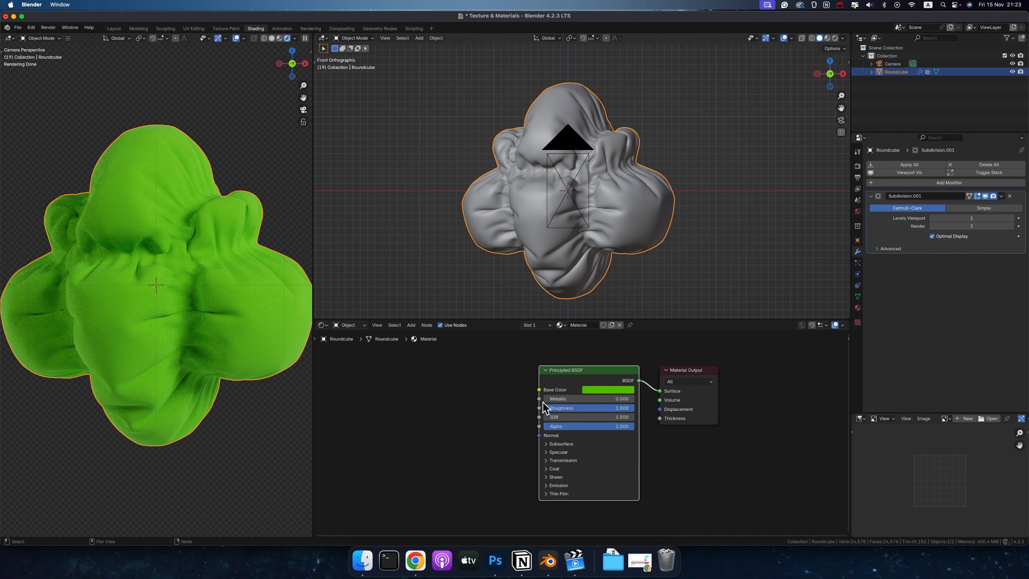
{"action": "left_click_drag", "start_coordinate": [624, 408], "coordinate": [529, 407]}
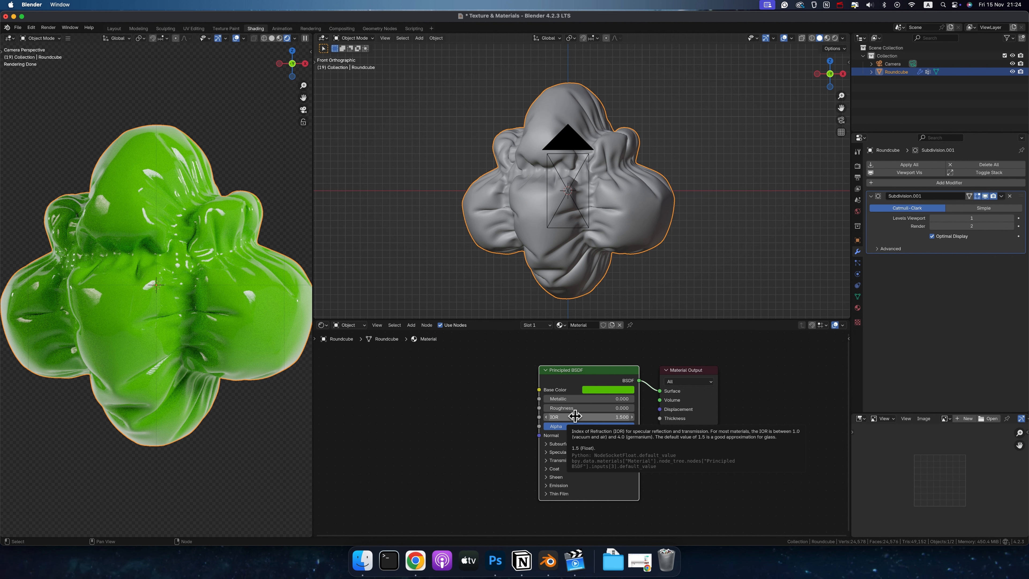
{"action": "left_click", "coordinate": [546, 460]}
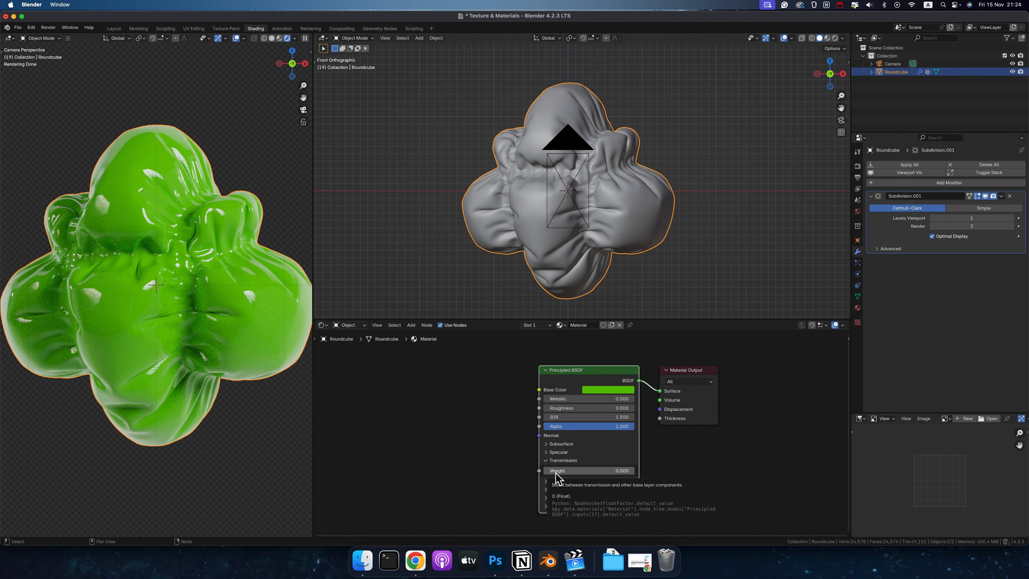
- Set the Transmission Weight to 1.000 and try the glass material with Roughness at 0.084 and at 1.000
{"action": "left_click_drag", "start_coordinate": [557, 471], "coordinate": [665, 470]}
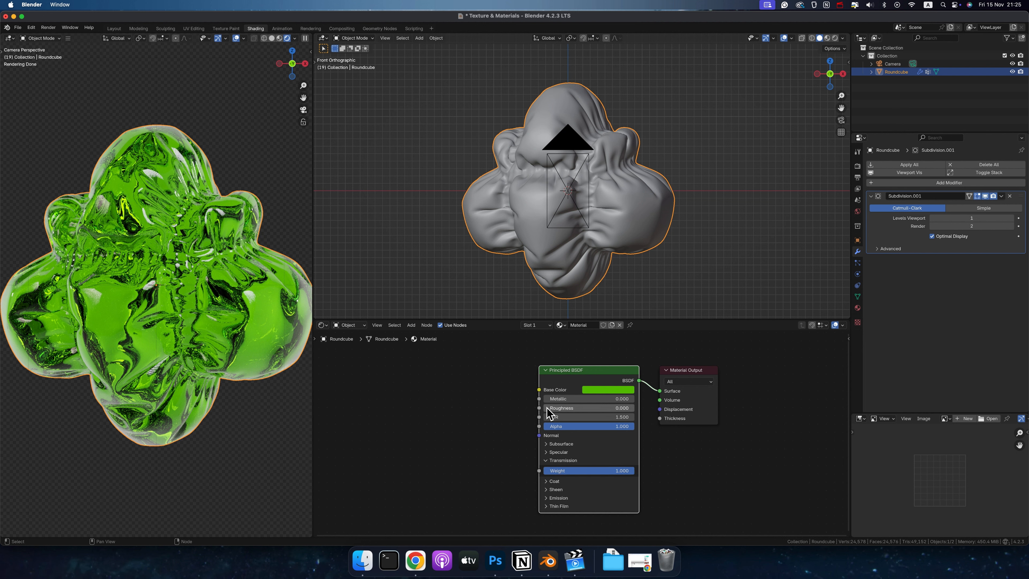
{"action": "left_click_drag", "start_coordinate": [548, 408], "coordinate": [551, 410]}
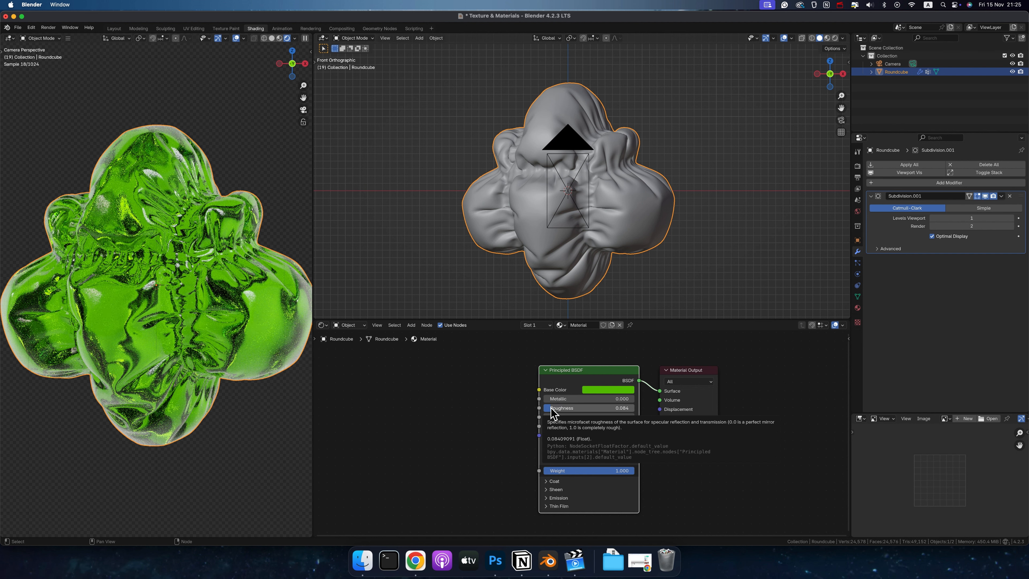
{"action": "left_click_drag", "start_coordinate": [552, 409], "coordinate": [624, 409]}
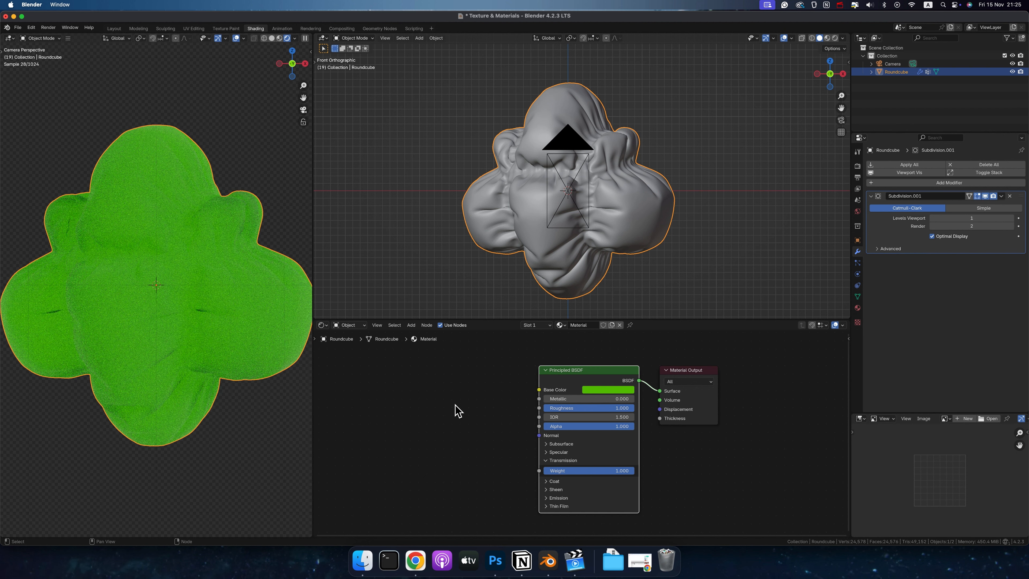
- Set Roughness to 0.118 and lower the Base Color's Saturation to get a pale green tint
{"action": "left_click_drag", "start_coordinate": [619, 408], "coordinate": [557, 410]}
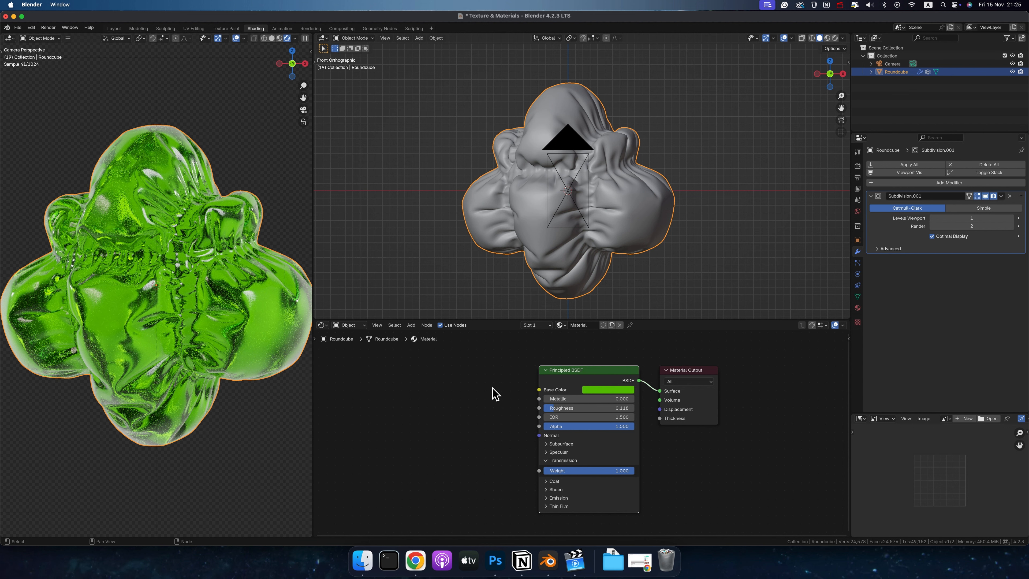
{"action": "left_click", "coordinate": [608, 390]}
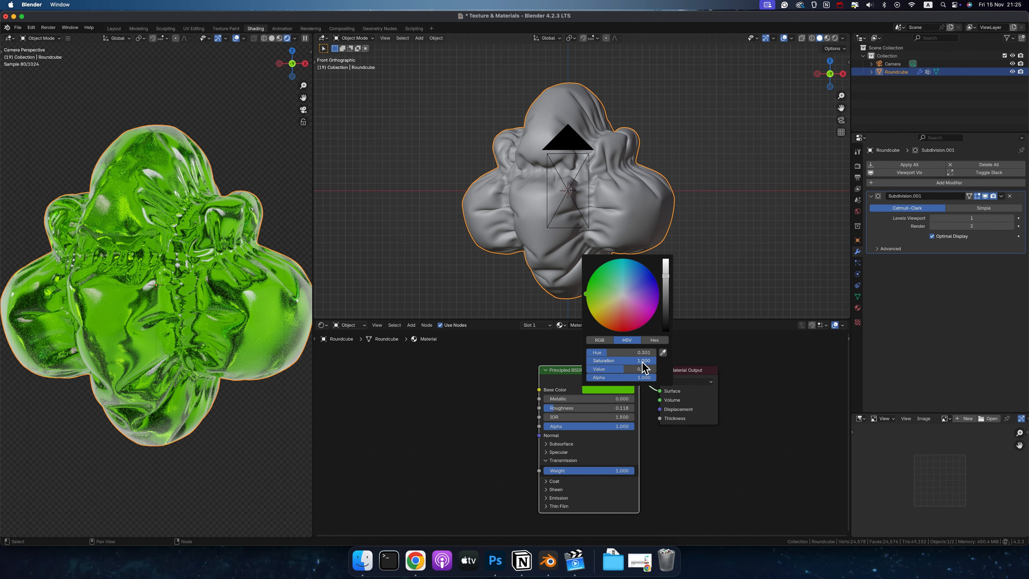
{"action": "left_click_drag", "start_coordinate": [653, 360], "coordinate": [624, 365]}
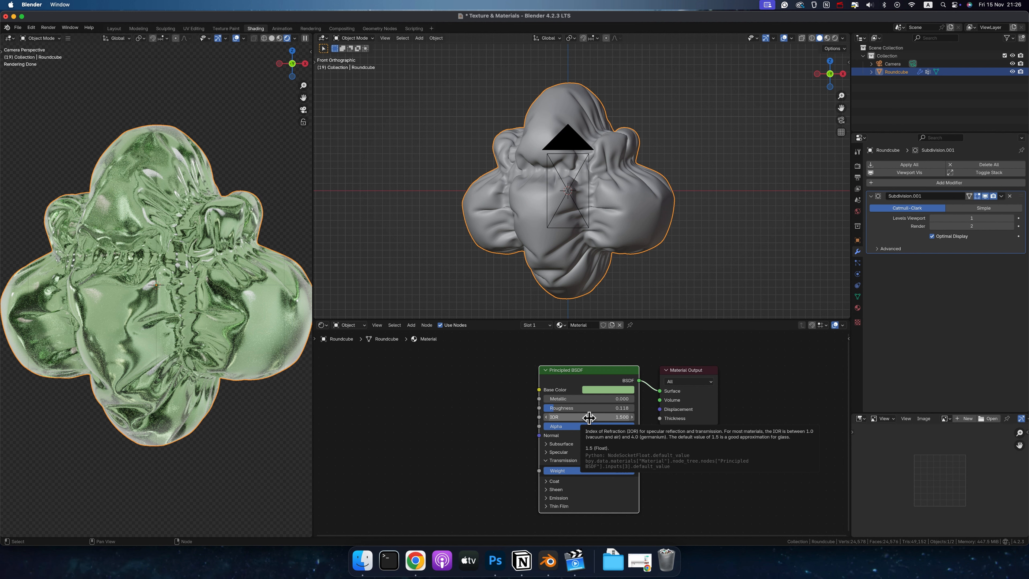
- Try the material's IOR at 1.45 and at 1.000, and set it back to 1.5
{"action": "left_click", "coordinate": [589, 417]}
{"action": "type", "text": "1.45"}
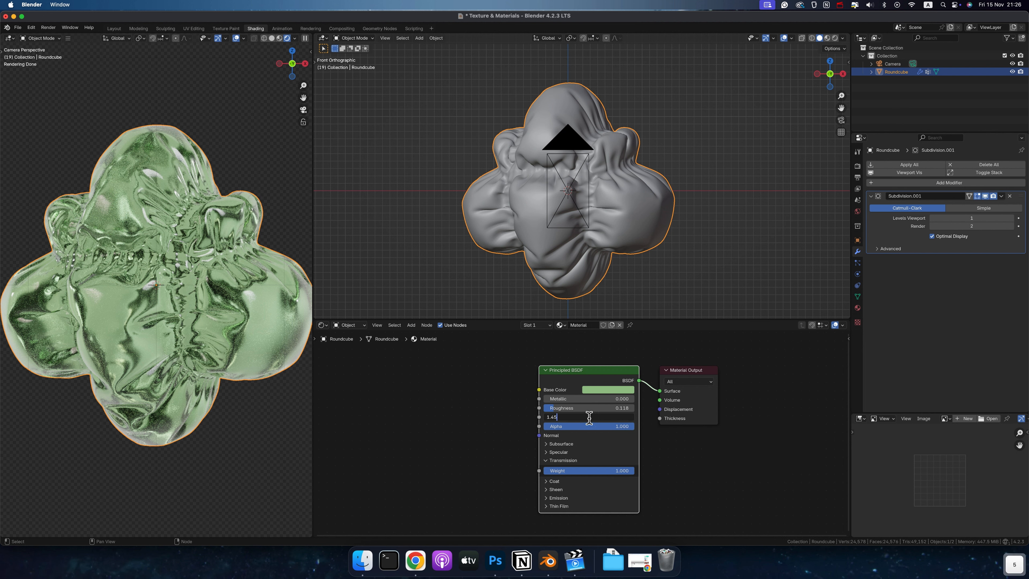
{"action": "key", "text": "Return"}
{"action": "left_click", "coordinate": [581, 418]}
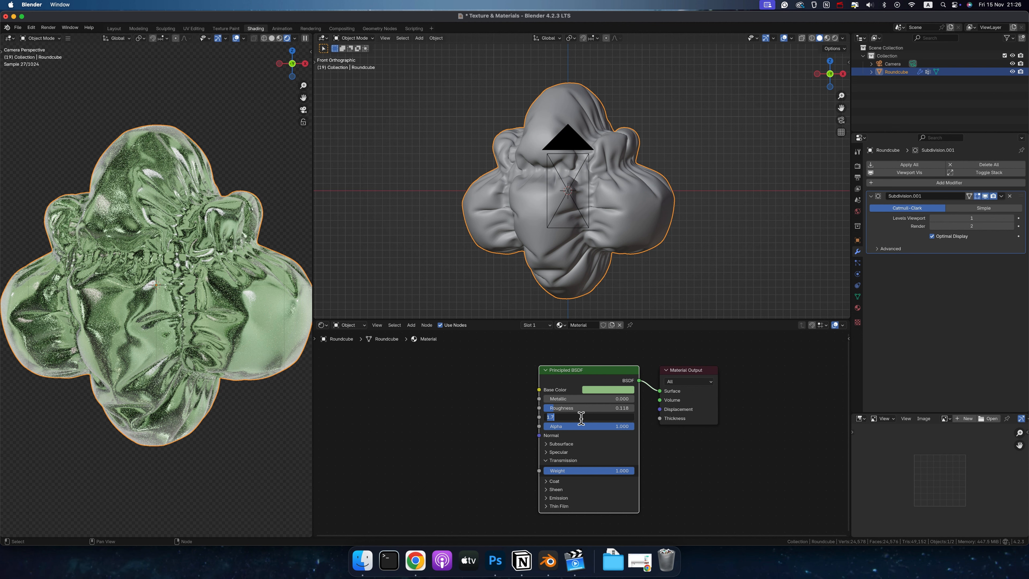
{"action": "type", "text": "1"}
{"action": "key", "text": "Return"}
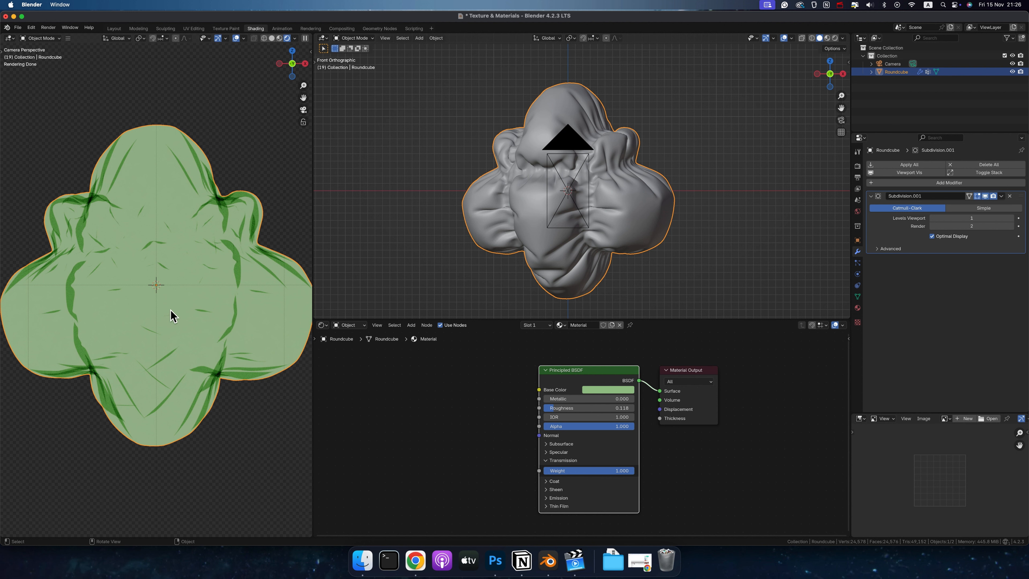
{"action": "left_click", "coordinate": [595, 418]}
{"action": "type", "text": "1.5"}
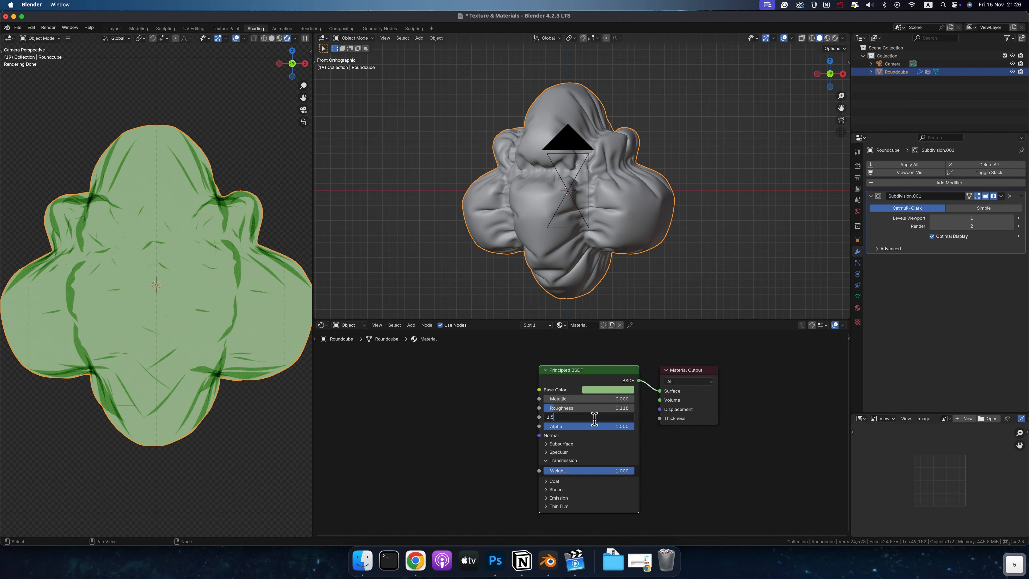
{"action": "key", "text": "Return"}
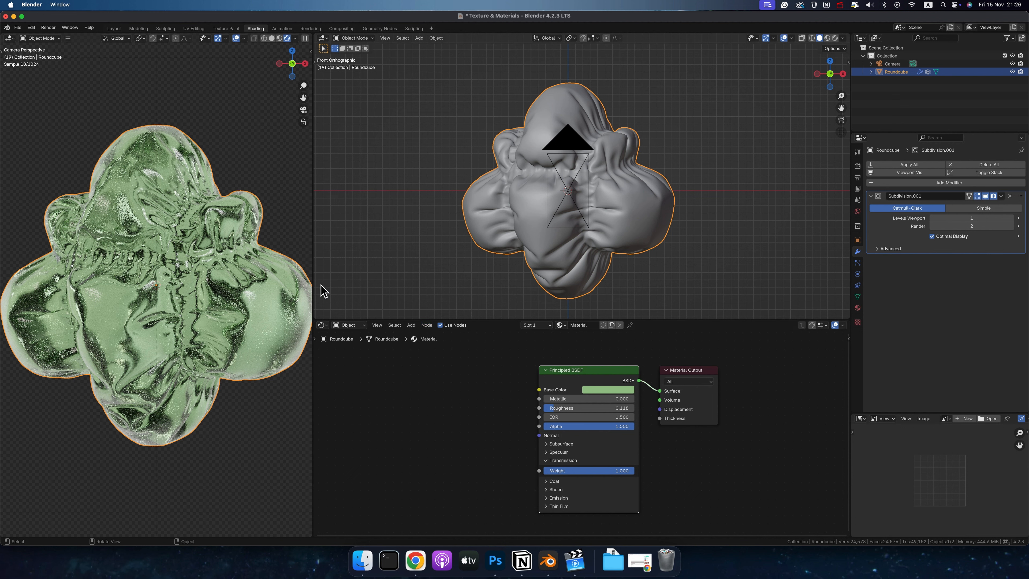
- Add a cube, scale it to about 0.198, and move it about -0.29 m in X and -0.40 m in Z
{"action": "left_click", "coordinate": [417, 38]}
{"action": "mouse_move", "coordinate": [432, 47]}
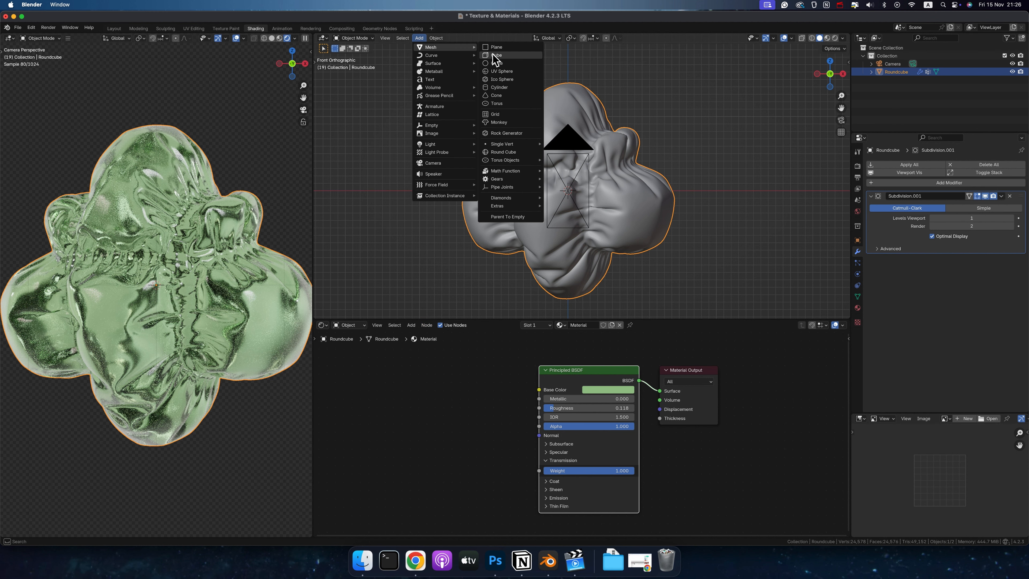
{"action": "left_click", "coordinate": [492, 55]}
{"action": "key", "text": "s"}
{"action": "left_click", "coordinate": [591, 190]}
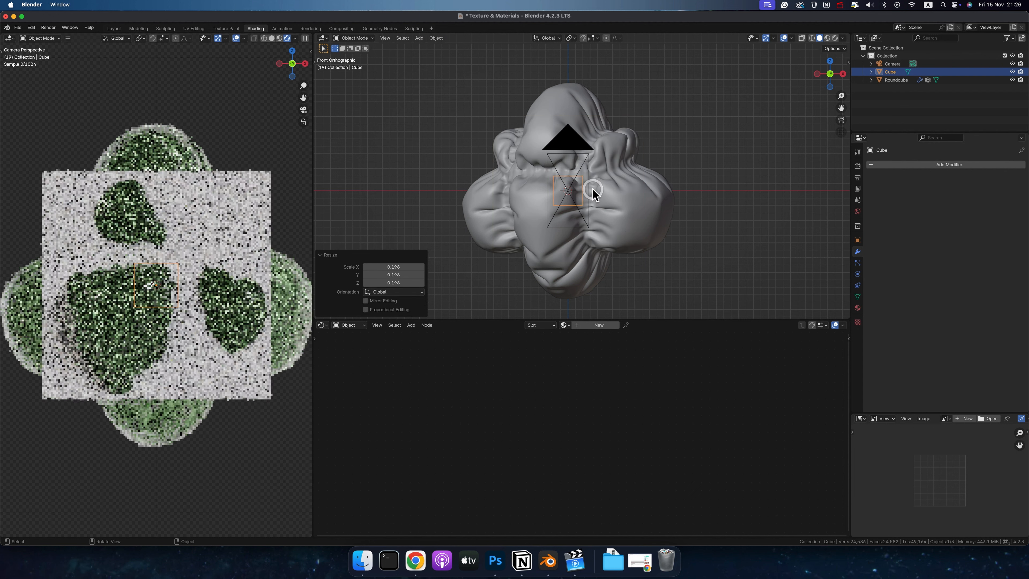
{"action": "key", "text": "g"}
{"action": "left_click", "coordinate": [563, 184]}
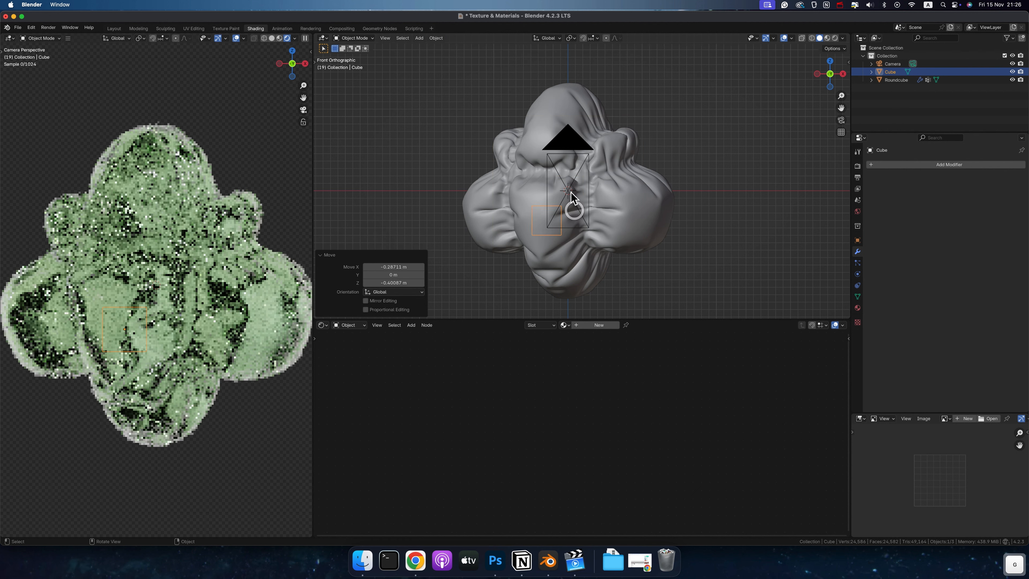
{"action": "middle_click_drag", "start_coordinate": [563, 184], "coordinate": [595, 227]}
- Add a mesh plane and scale it up as a backdrop
{"action": "left_click", "coordinate": [419, 38]}
{"action": "mouse_move", "coordinate": [430, 48]}
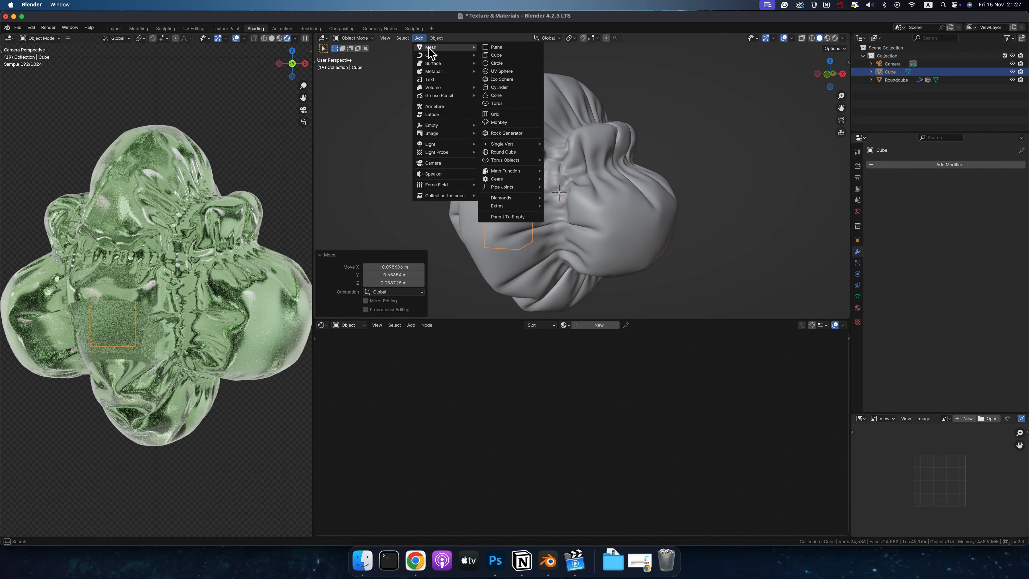
{"action": "left_click", "coordinate": [508, 49]}
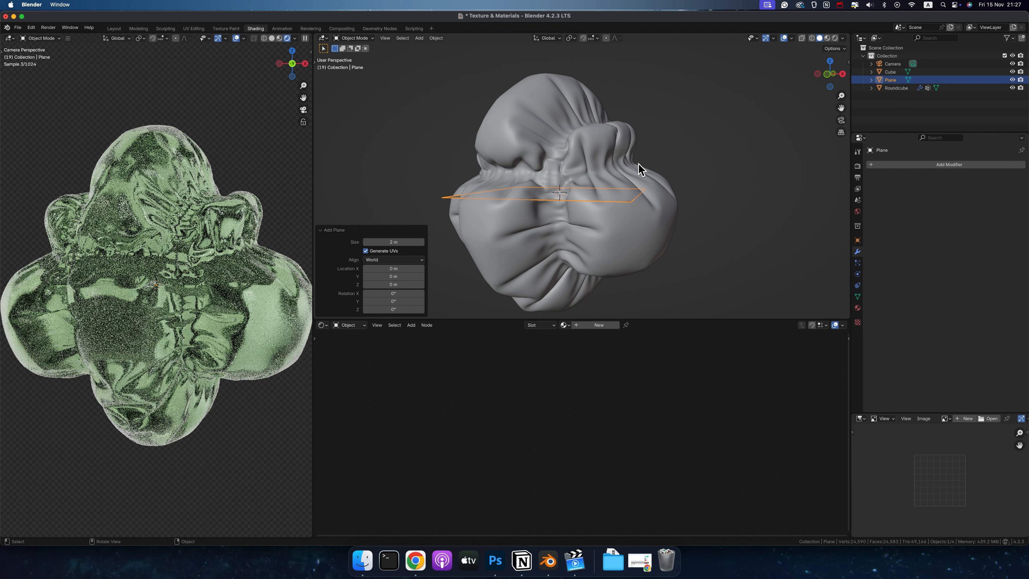
{"action": "key", "text": "s"}
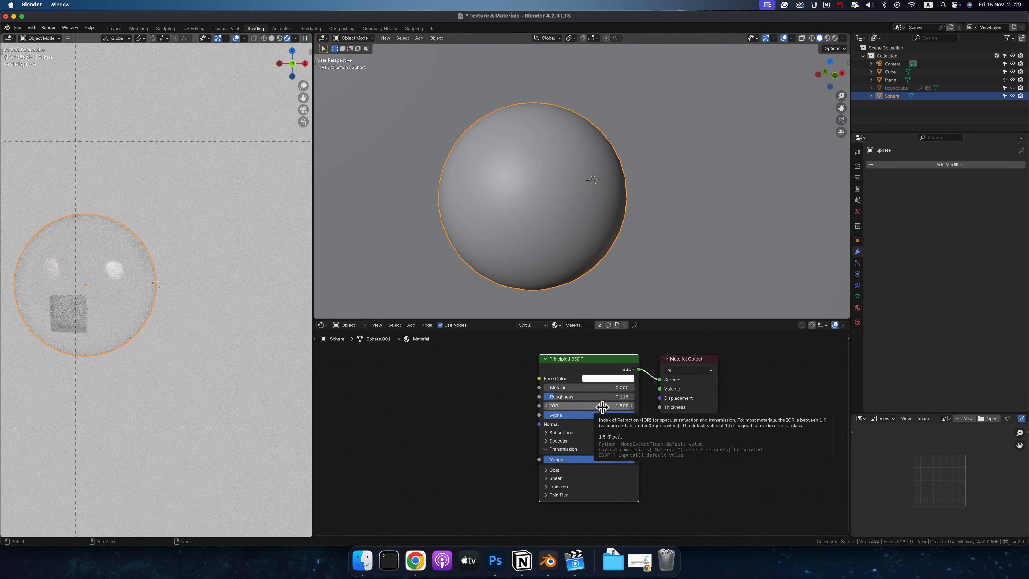
- Try the sphere's transmissive material with IOR at 1.700 and at 1.2
{"action": "left_click", "coordinate": [602, 405]}
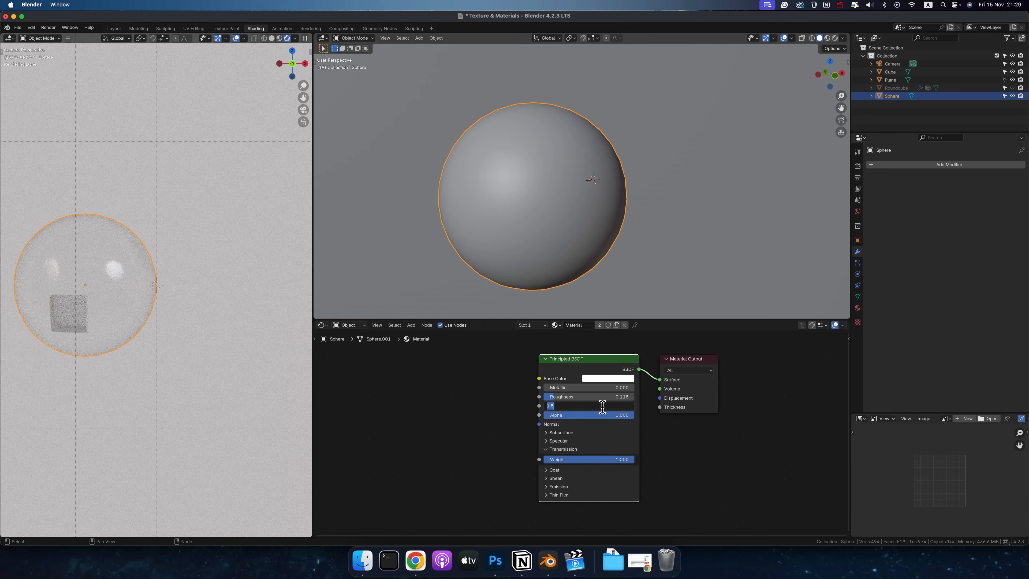
{"action": "type", "text": "1."}
{"action": "key", "text": "Return"}
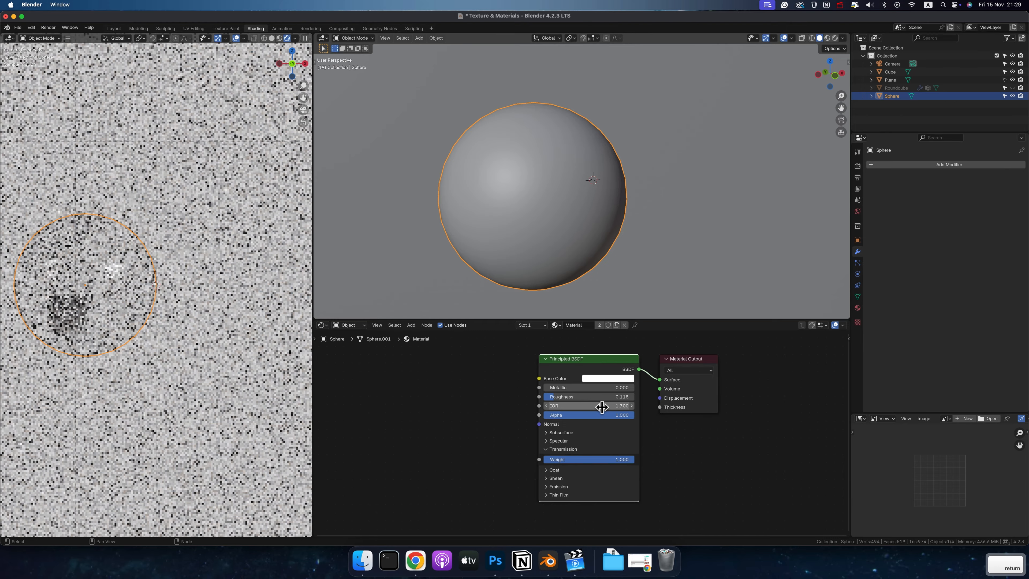
{"action": "scroll", "coordinate": [602, 409], "scroll_direction": "right", "scroll_amount": 3}
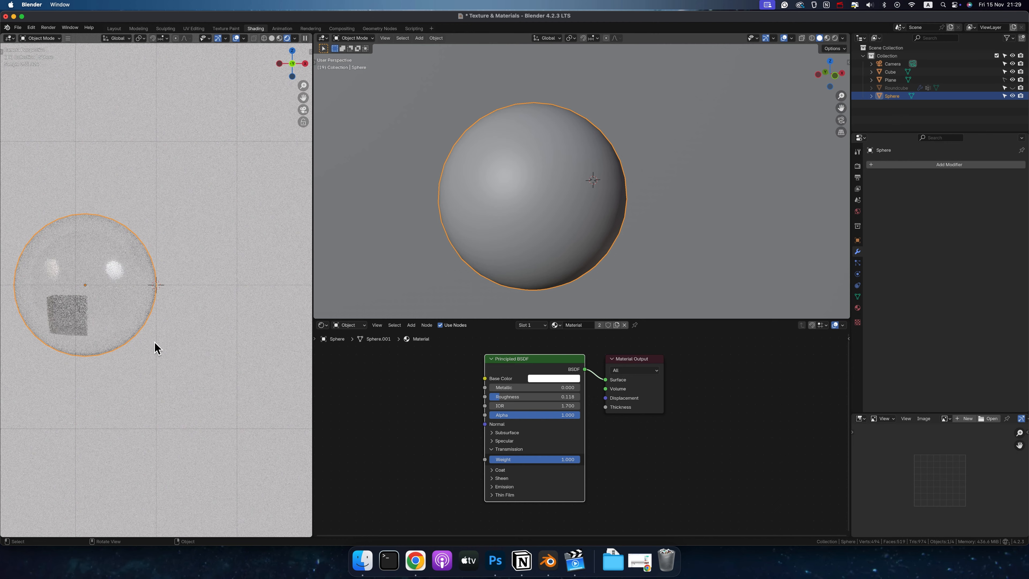
{"action": "left_click", "coordinate": [546, 405]}
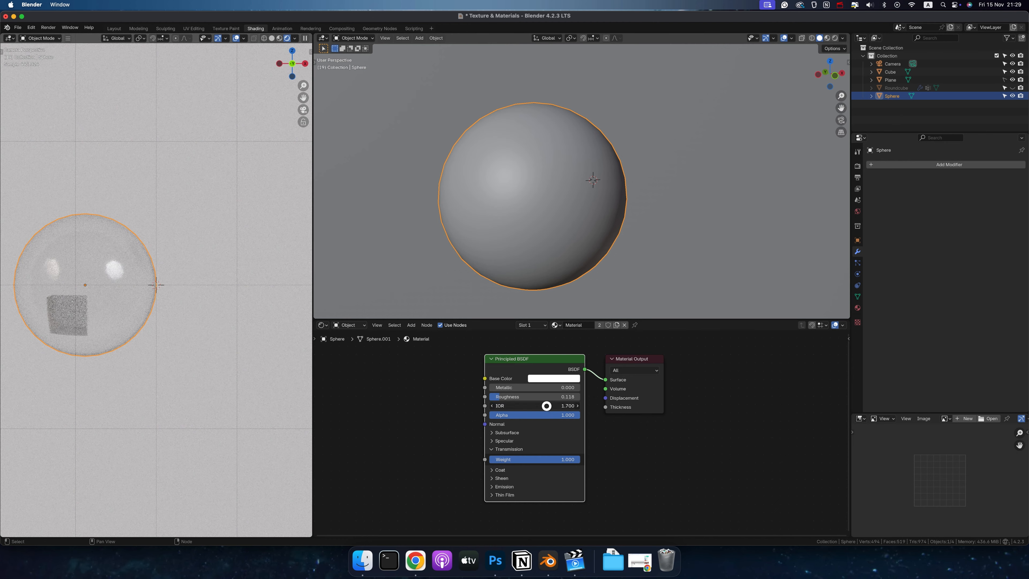
{"action": "type", "text": "1.2"}
{"action": "key", "text": "Return"}
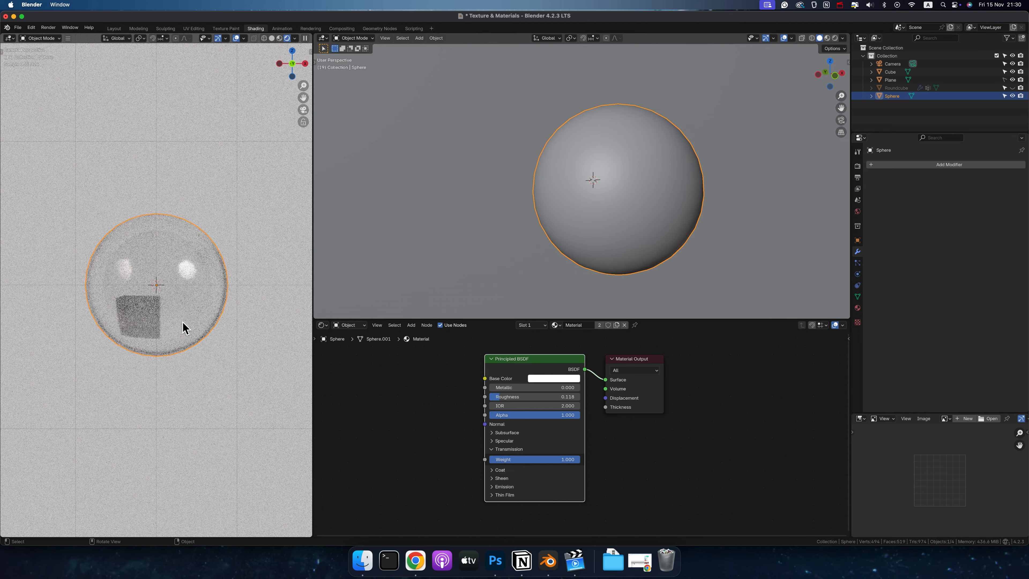
- Hide the cube and the sphere, show the round cube again, and try its Transmission Weight at 0.707
{"action": "left_click", "coordinate": [1001, 73], "text": "ctrl"}
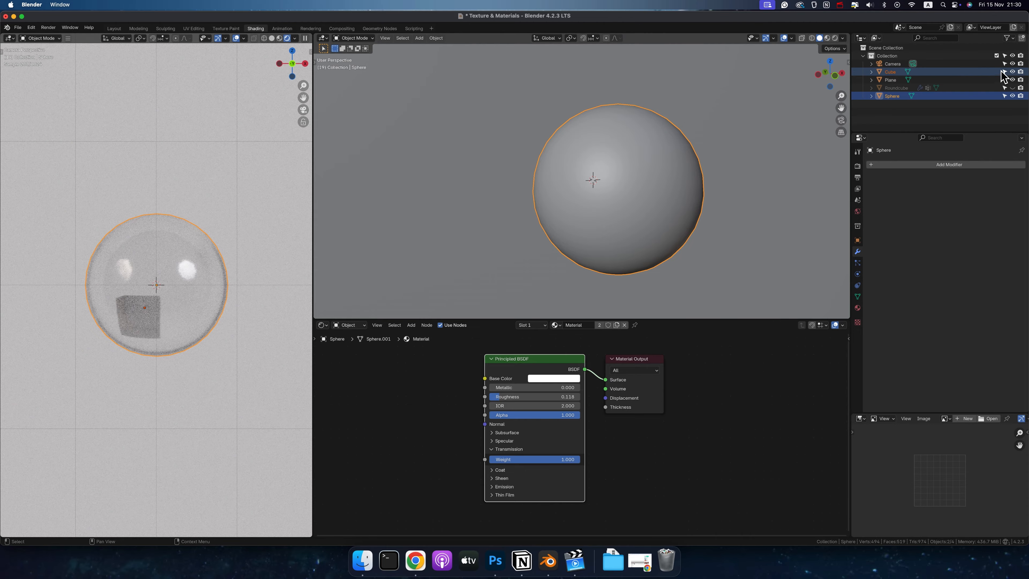
{"action": "left_click", "coordinate": [1013, 72]}
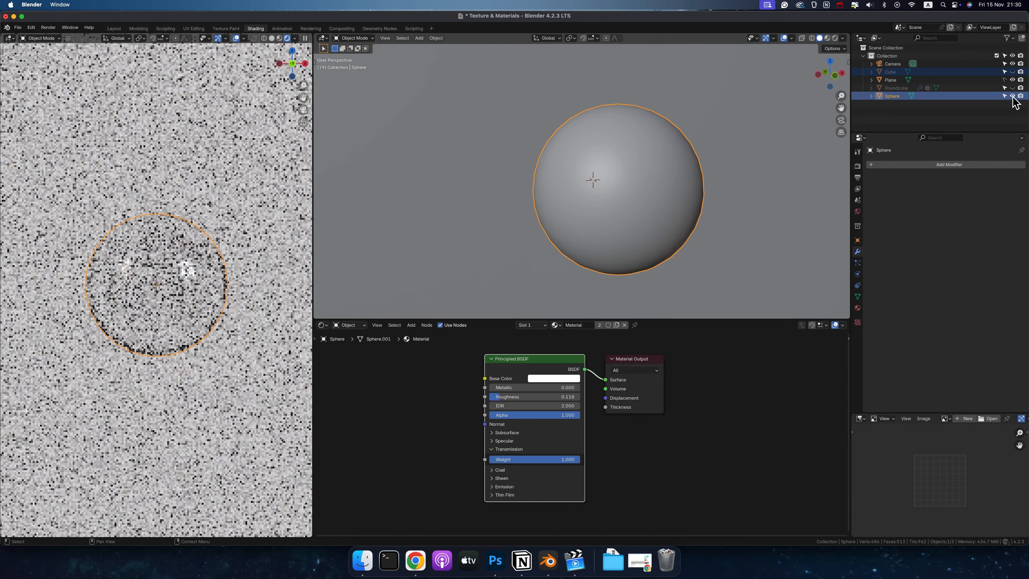
{"action": "left_click", "coordinate": [1013, 96]}
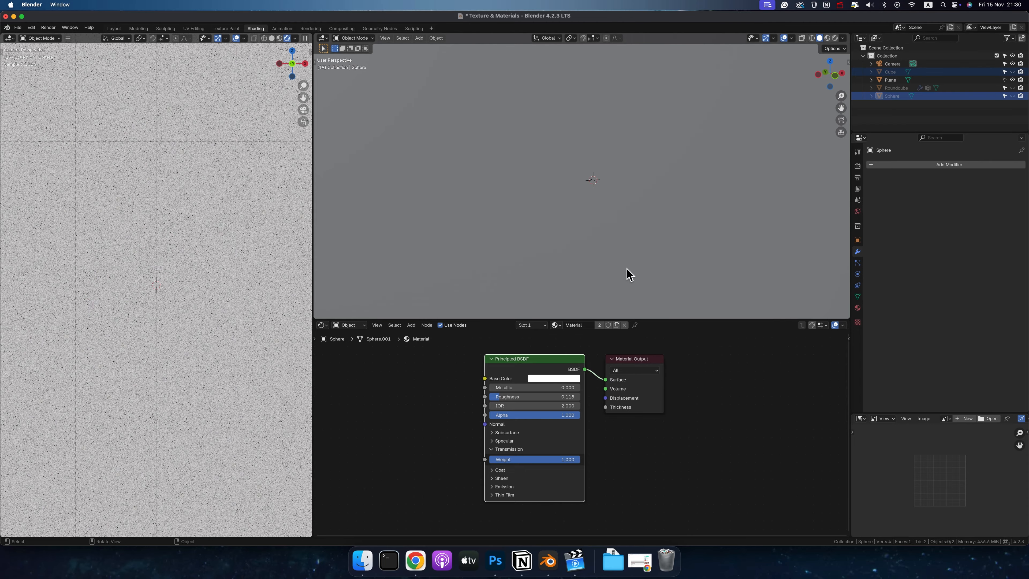
{"action": "left_click", "coordinate": [1013, 88]}
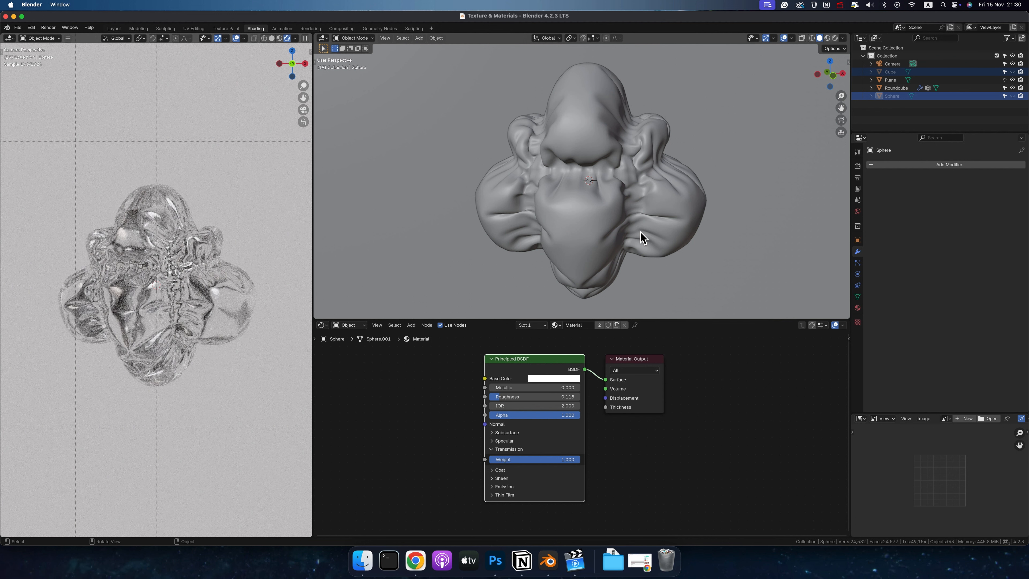
{"action": "left_click_drag", "start_coordinate": [523, 459], "coordinate": [554, 464]}
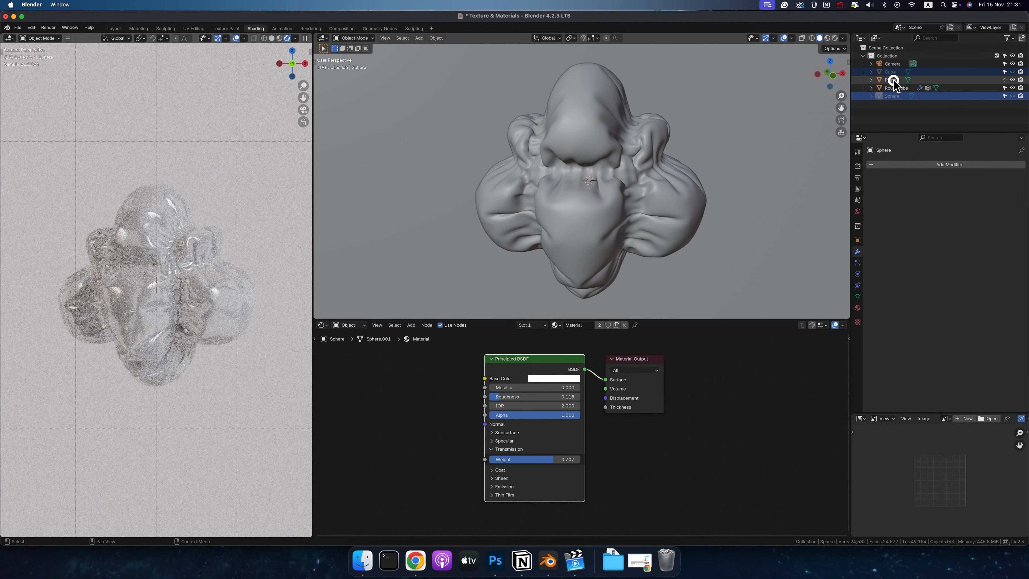
- Give the plane a new material with Roughness 0.220 and a dark blue Base Color
{"action": "left_click", "coordinate": [903, 80]}
{"action": "left_click", "coordinate": [595, 327]}
{"action": "left_click_drag", "start_coordinate": [536, 396], "coordinate": [510, 397]}
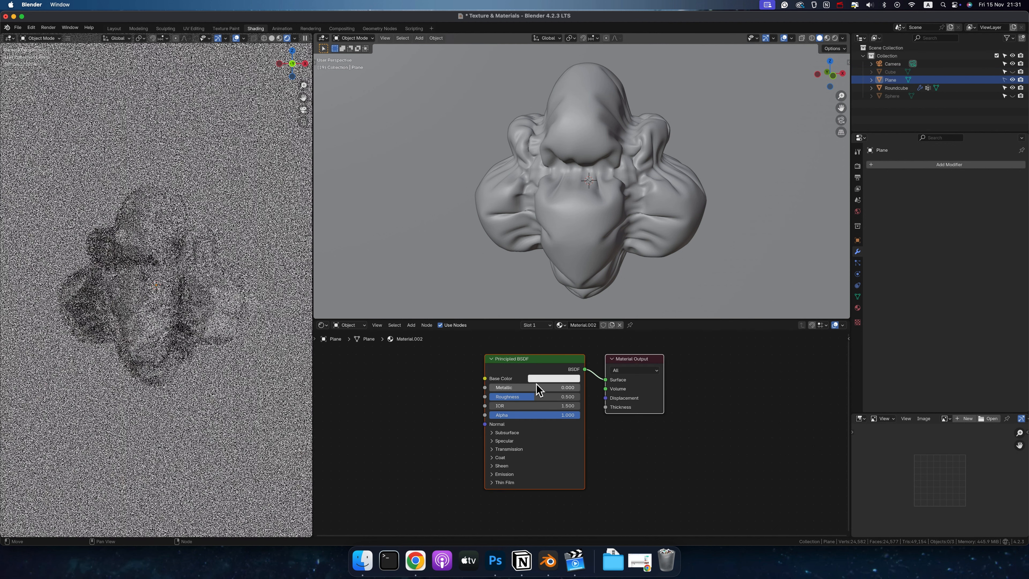
{"action": "left_click", "coordinate": [554, 378]}
{"action": "left_click", "coordinate": [599, 273]}
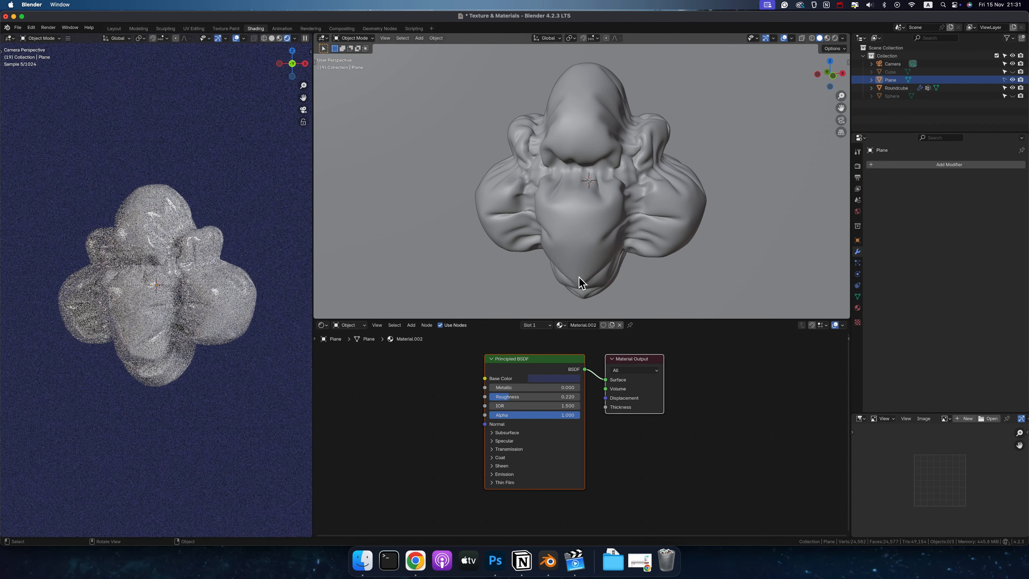
- Select the round cube and set its material's IOR to 1.5
{"action": "left_click", "coordinate": [179, 336]}
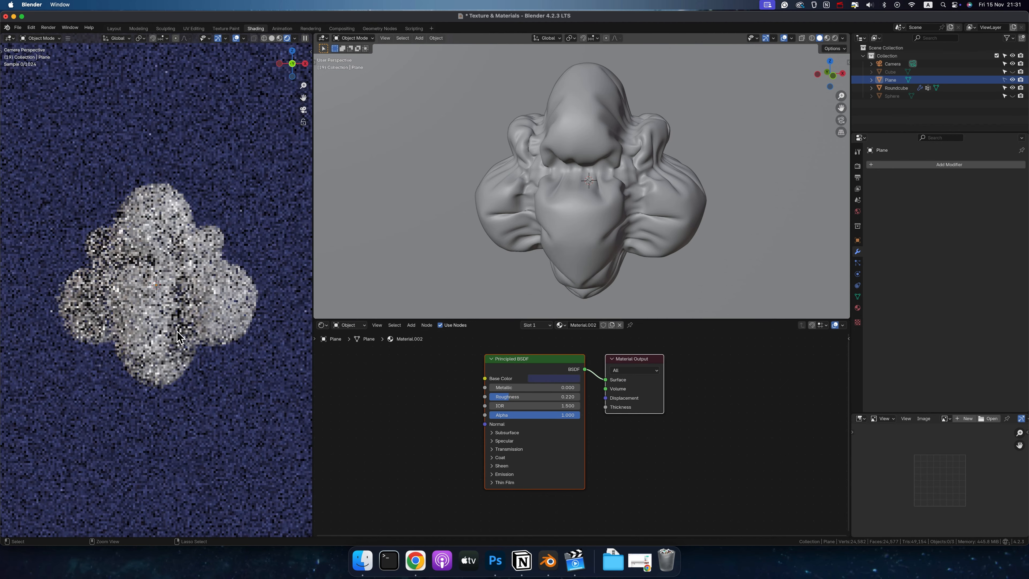
{"action": "double_click", "coordinate": [513, 405]}
{"action": "type", "text": "1.5"}
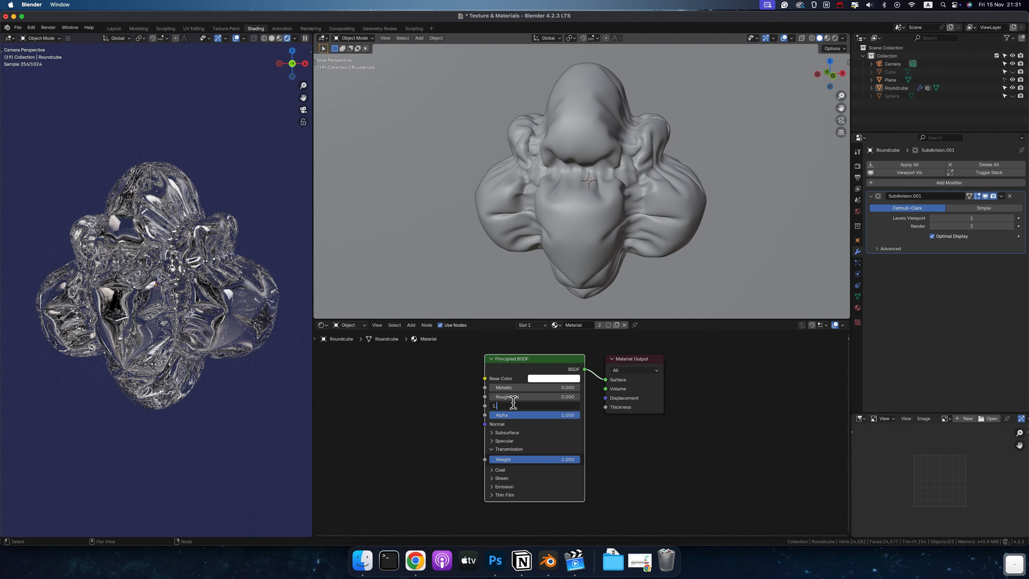
{"action": "key", "text": "Return"}
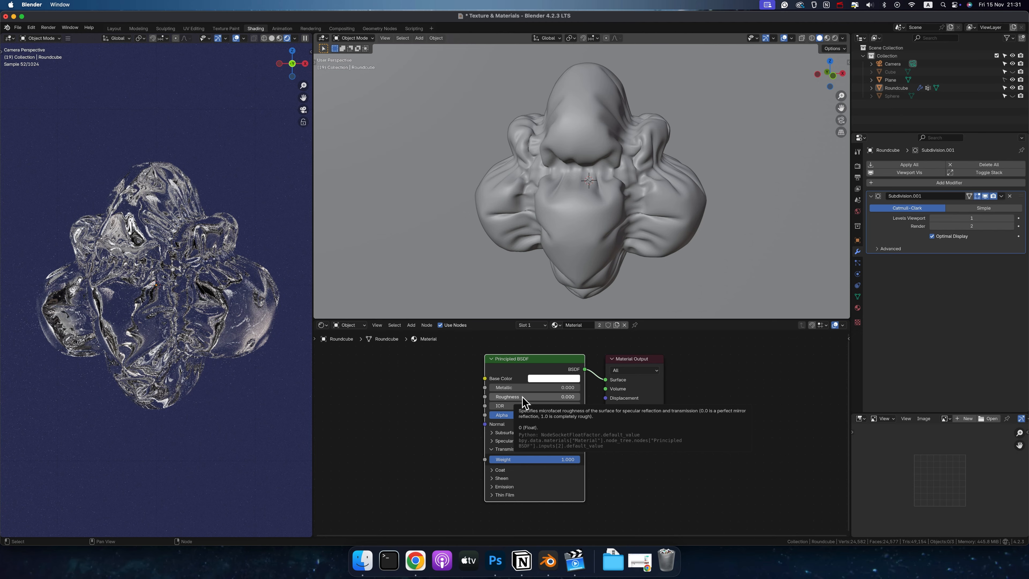
- Reset the round cube's Roughness to the default 0.500, set Transmission Weight to 0.000, and collapse the Transmission settings
{"action": "key", "text": "BackSpace"}
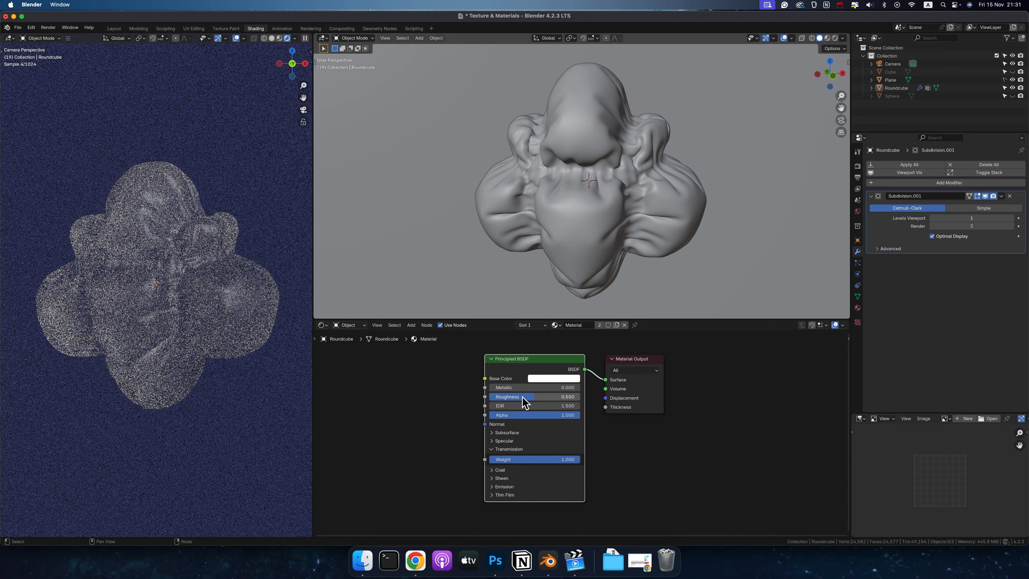
{"action": "left_click_drag", "start_coordinate": [573, 461], "coordinate": [434, 457]}
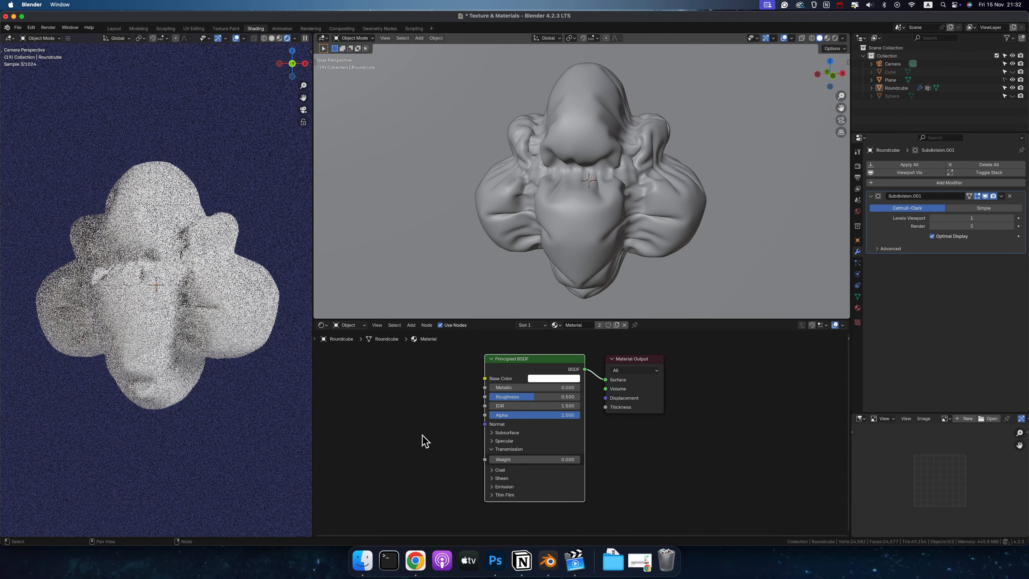
{"action": "left_click", "coordinate": [489, 449]}
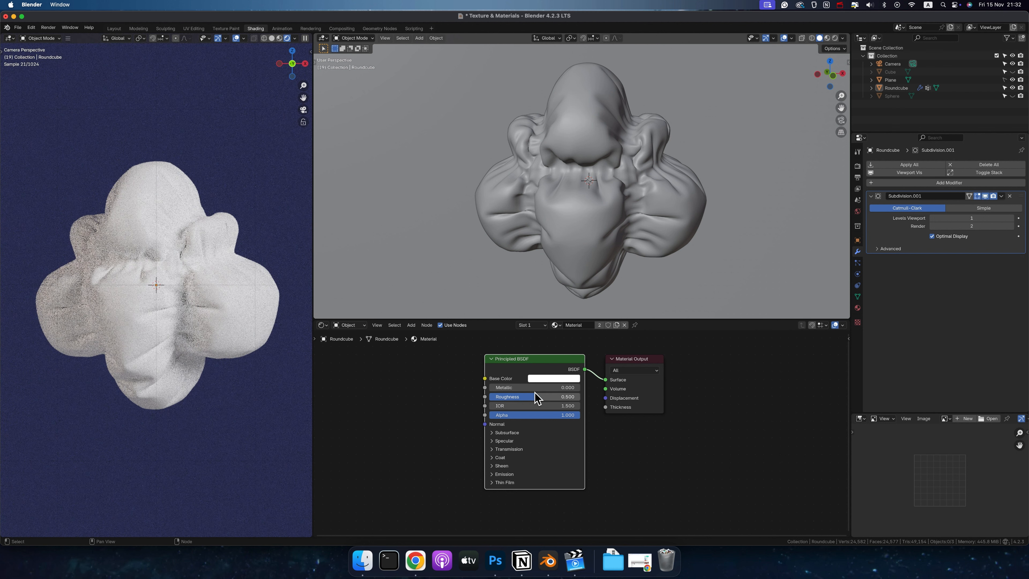
- Set the round cube material's Roughness to 0.000 and its Base Color to orange
{"action": "left_click_drag", "start_coordinate": [535, 398], "coordinate": [470, 399]}
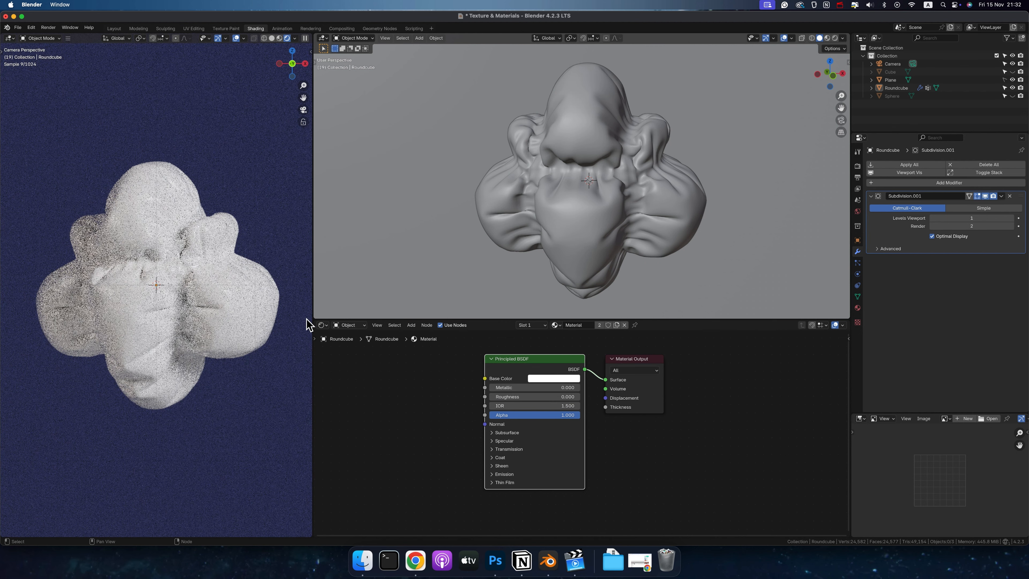
{"action": "scroll", "coordinate": [203, 276], "scroll_direction": "up", "scroll_amount": 4}
{"action": "left_click", "coordinate": [554, 378]}
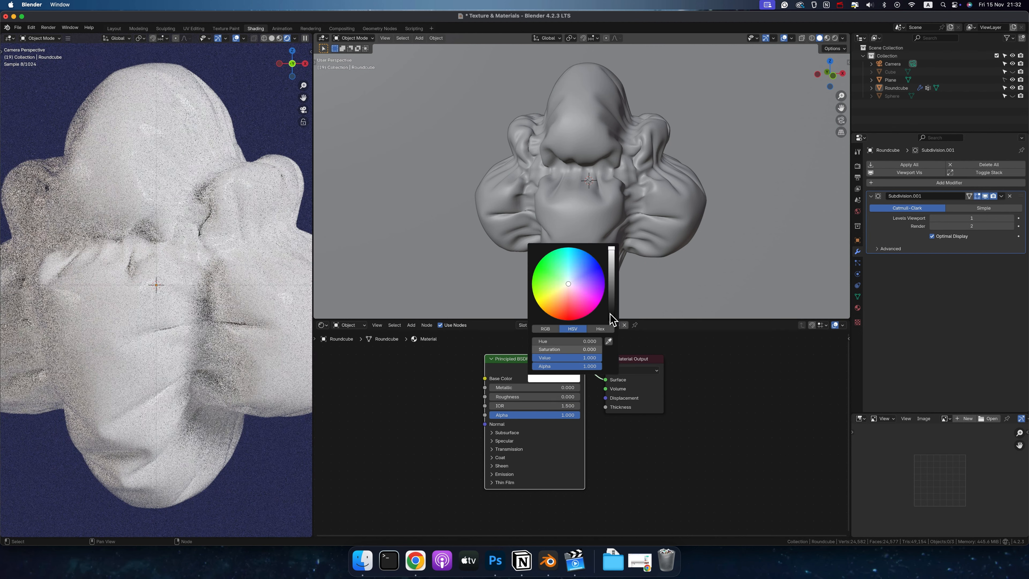
{"action": "left_click", "coordinate": [551, 300]}
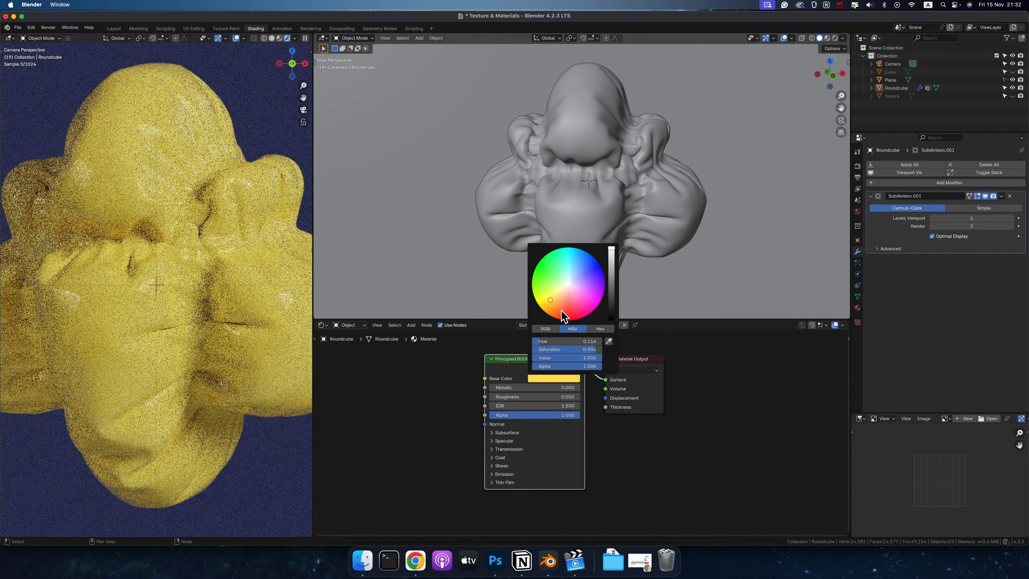
{"action": "left_click", "coordinate": [564, 316]}
- Try the Specular IOR Level at 0.000 and 1.000, restore it to 0.5, and collapse the Specular settings
{"action": "left_click", "coordinate": [493, 441]}
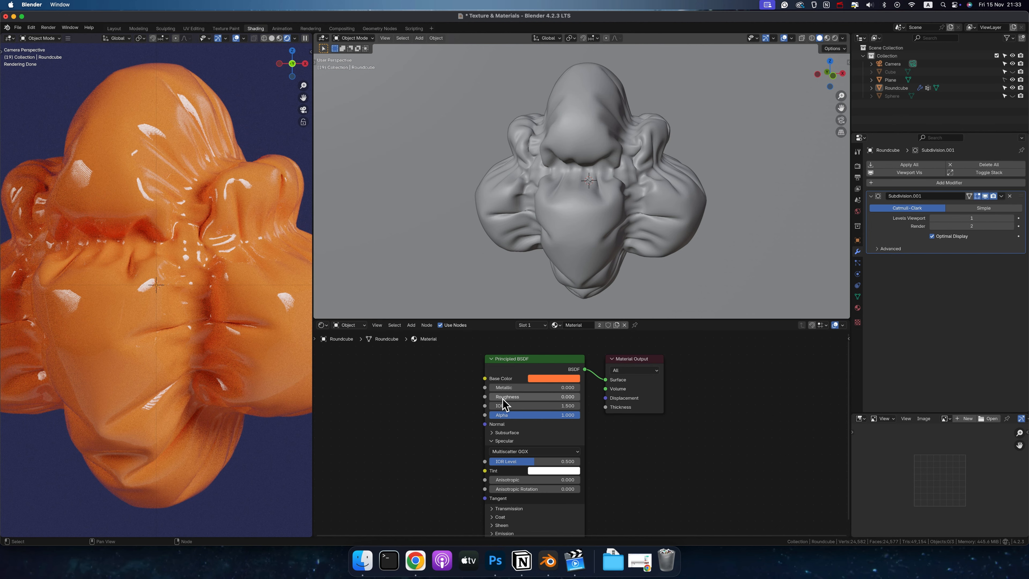
{"action": "left_click_drag", "start_coordinate": [531, 464], "coordinate": [472, 462]}
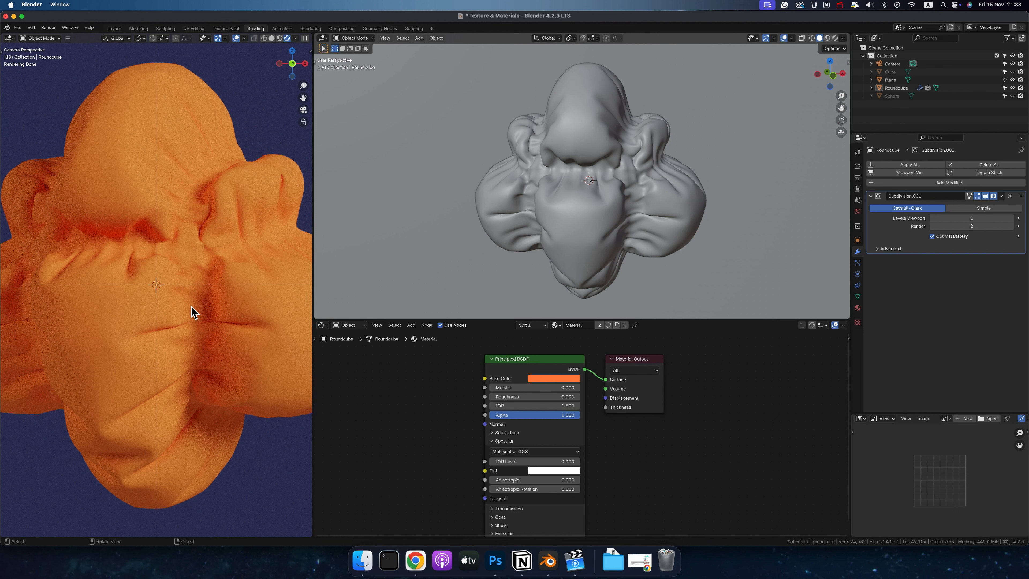
{"action": "left_click_drag", "start_coordinate": [496, 461], "coordinate": [608, 458]}
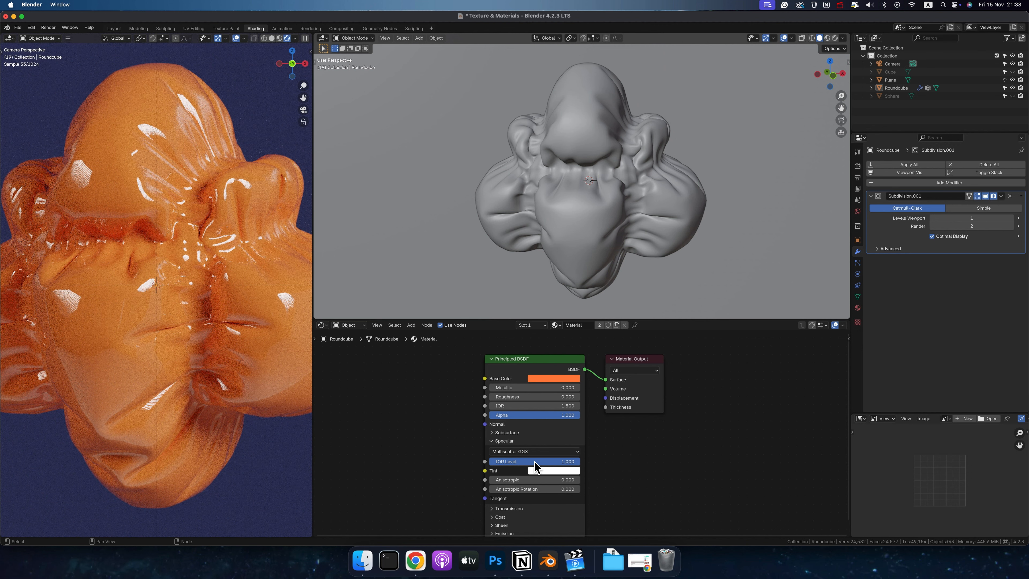
{"action": "left_click", "coordinate": [536, 462]}
{"action": "key", "text": "BackSpace"}
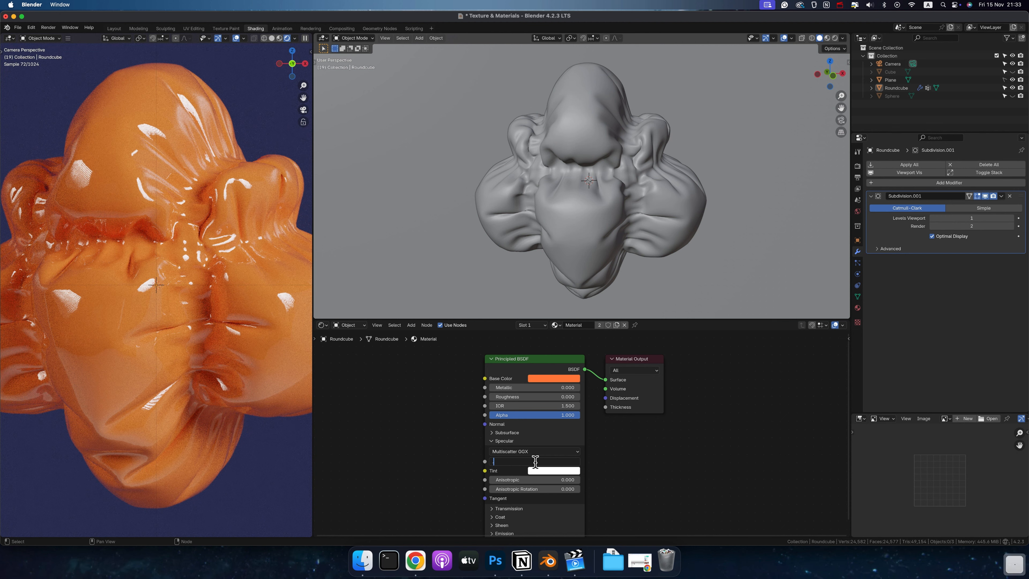
{"action": "type", "text": "0.5"}
{"action": "key", "text": "Return"}
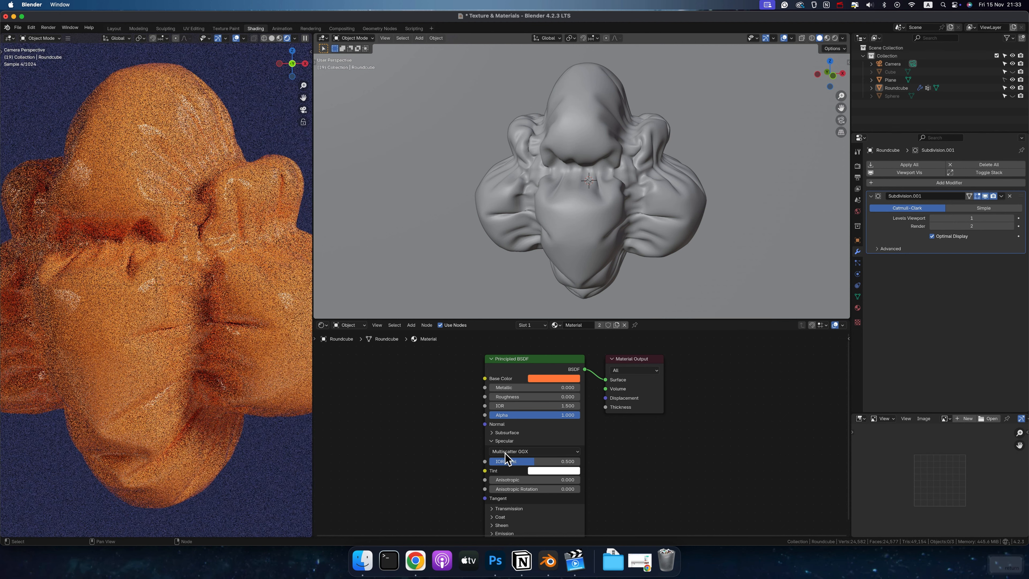
{"action": "left_click", "coordinate": [492, 442]}
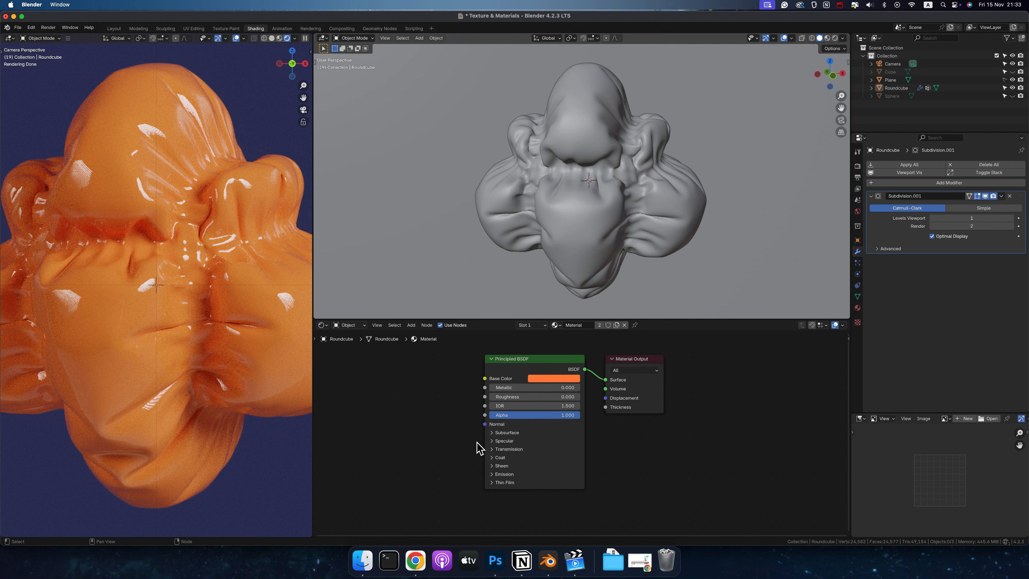
- Try a Sheen Weight of 0.795 on the orange material and collapse the Sheen settings
{"action": "left_click", "coordinate": [492, 466]}
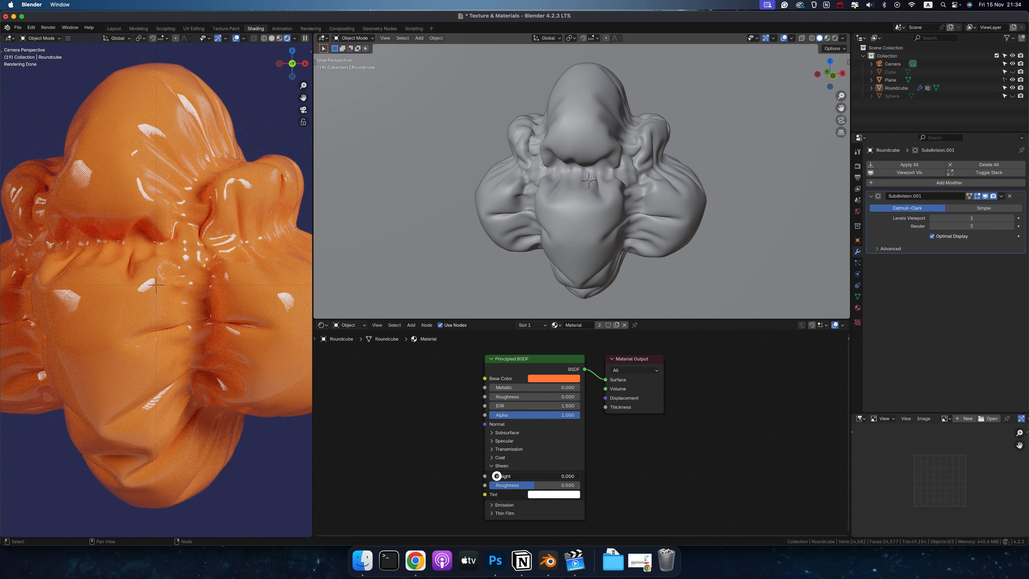
{"action": "left_click_drag", "start_coordinate": [501, 476], "coordinate": [575, 476]}
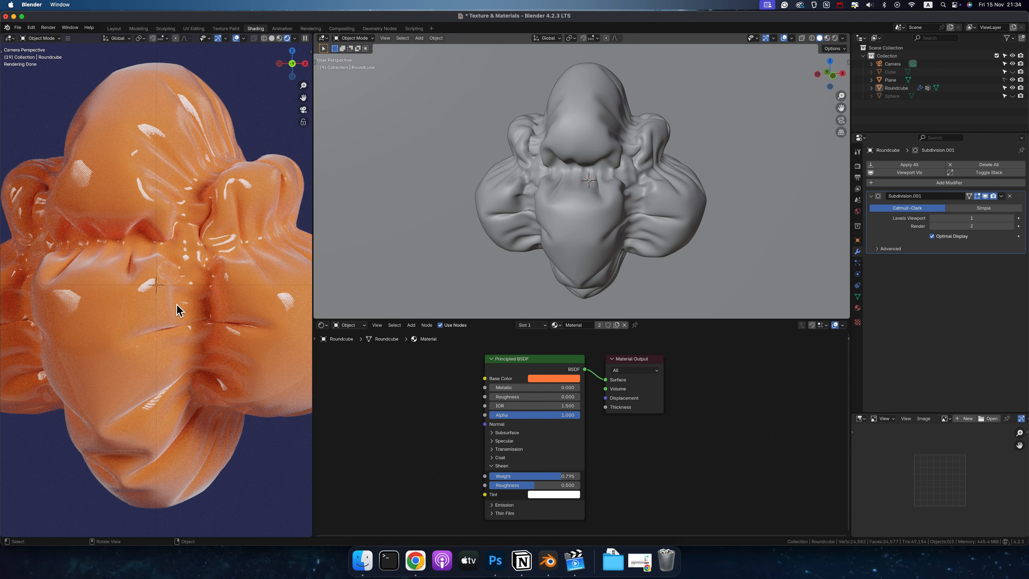
{"action": "left_click", "coordinate": [492, 465]}
- Compare the material with Coat Weight at 1.000 and 0.000, and collapse the Coat settings
{"action": "left_click", "coordinate": [491, 458]}
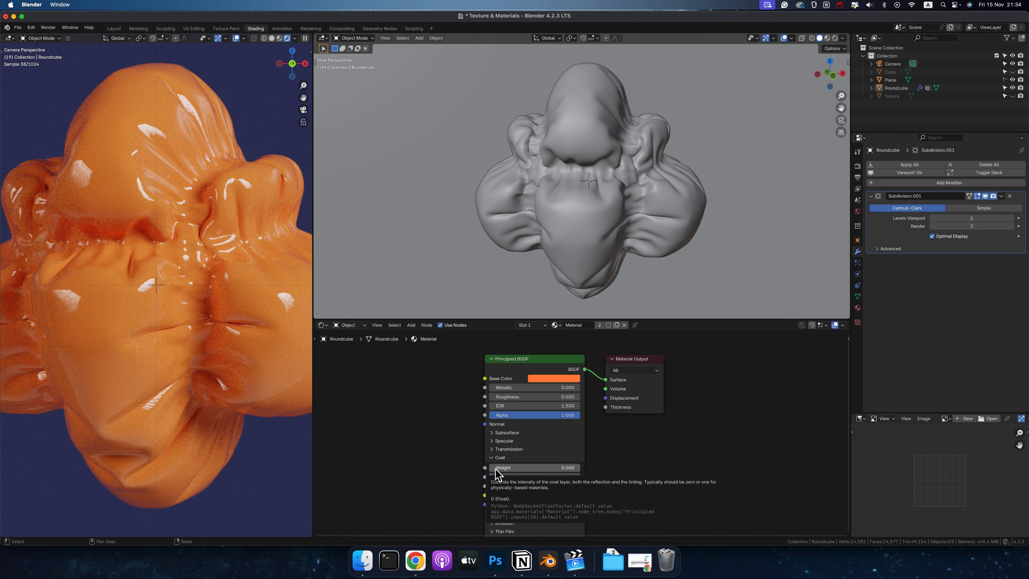
{"action": "left_click_drag", "start_coordinate": [556, 468], "coordinate": [636, 467]}
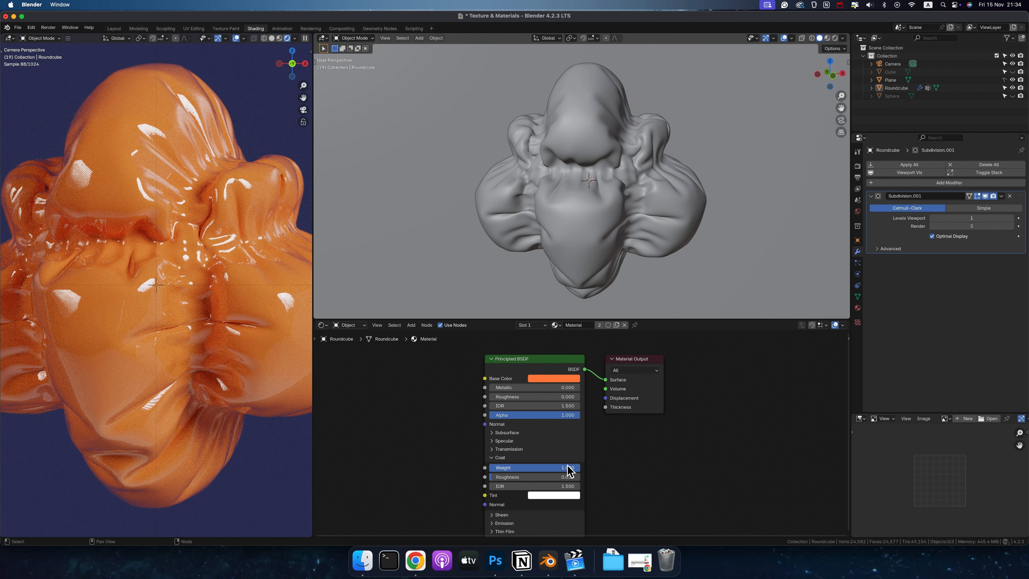
{"action": "left_click_drag", "start_coordinate": [574, 467], "coordinate": [420, 466]}
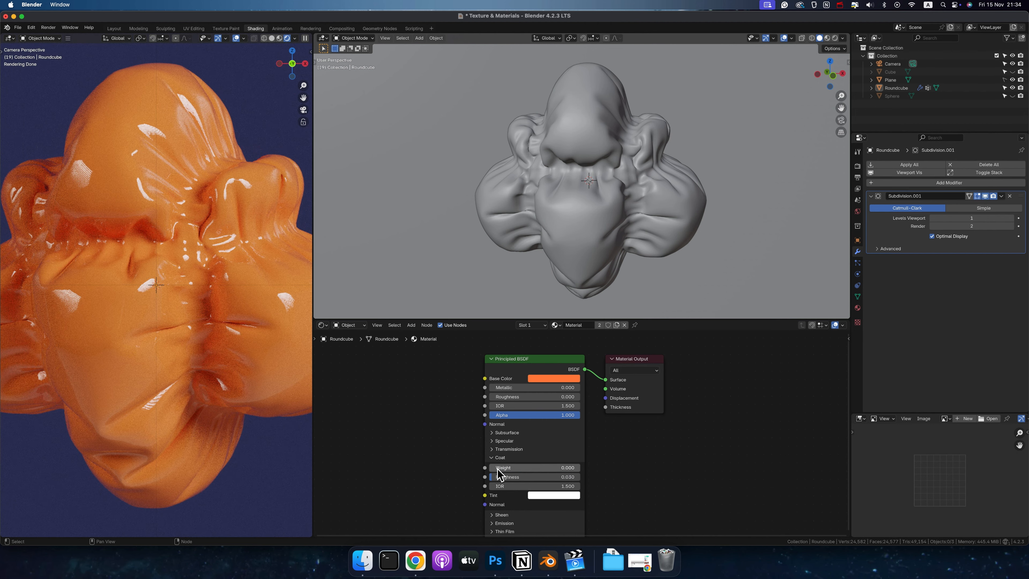
{"action": "left_click_drag", "start_coordinate": [500, 468], "coordinate": [671, 469]}
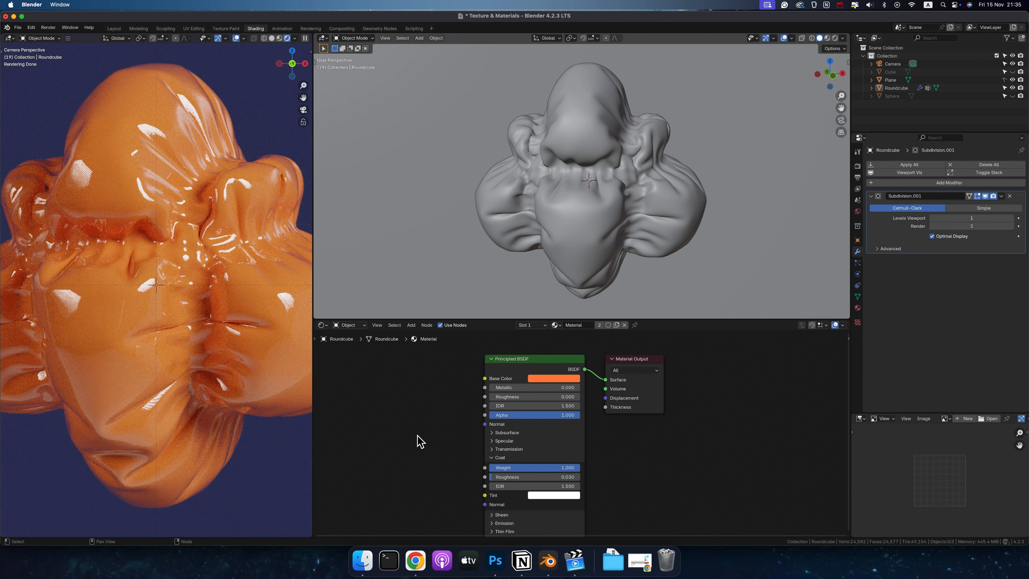
{"action": "left_click", "coordinate": [496, 458]}
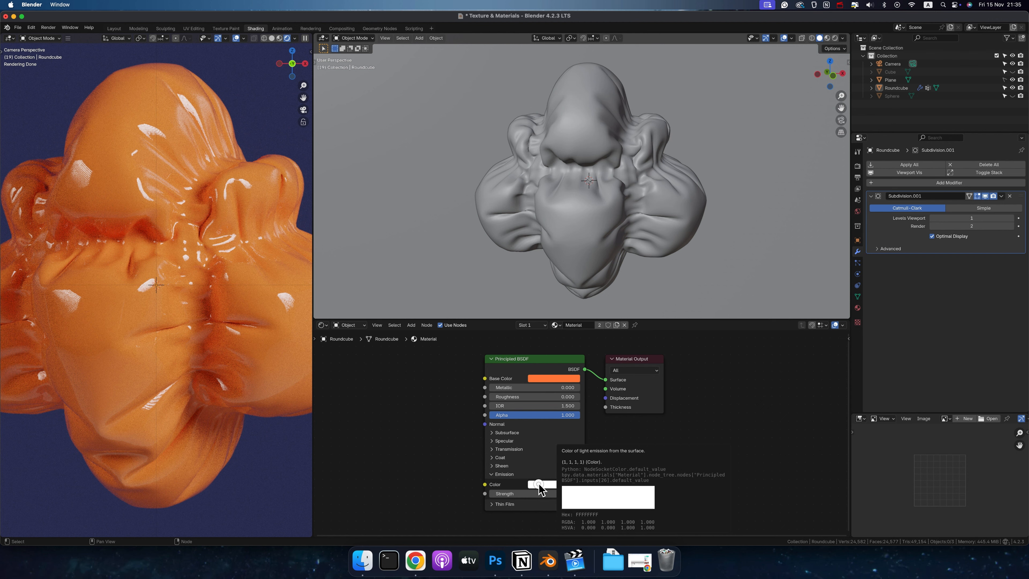
- Give the material a red Emission Color, try a Strength of 63, and set the Strength to 1
{"action": "left_click", "coordinate": [566, 484]}
{"action": "left_click", "coordinate": [569, 420]}
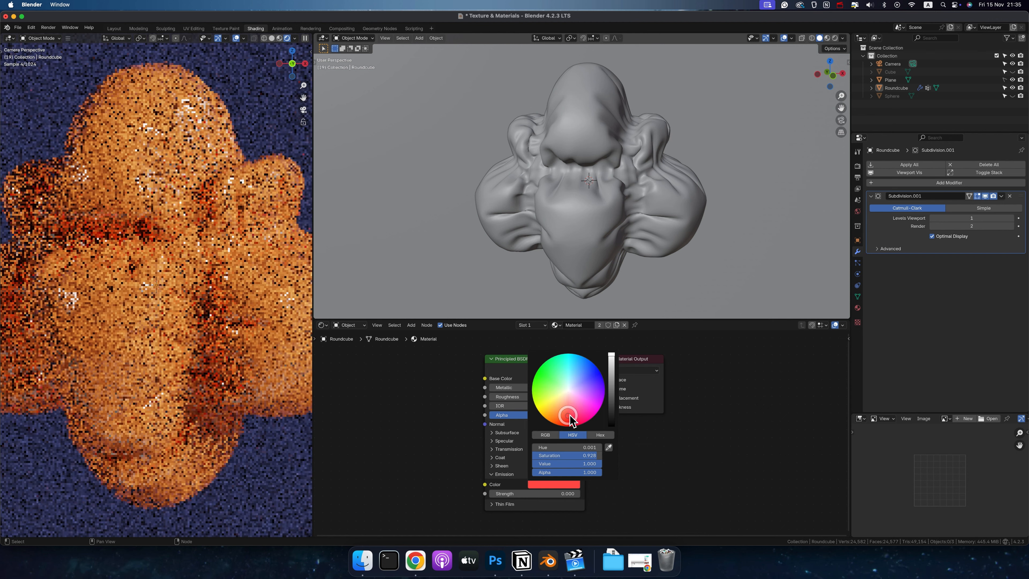
{"action": "mouse_move", "coordinate": [496, 493]}
{"action": "left_mouse_down"}
{"action": "mouse_move", "coordinate": [526, 493]}
{"action": "mouse_move", "coordinate": [503, 493]}
{"action": "left_mouse_up"}
{"action": "left_click_drag", "start_coordinate": [609, 491], "coordinate": [634, 491]}
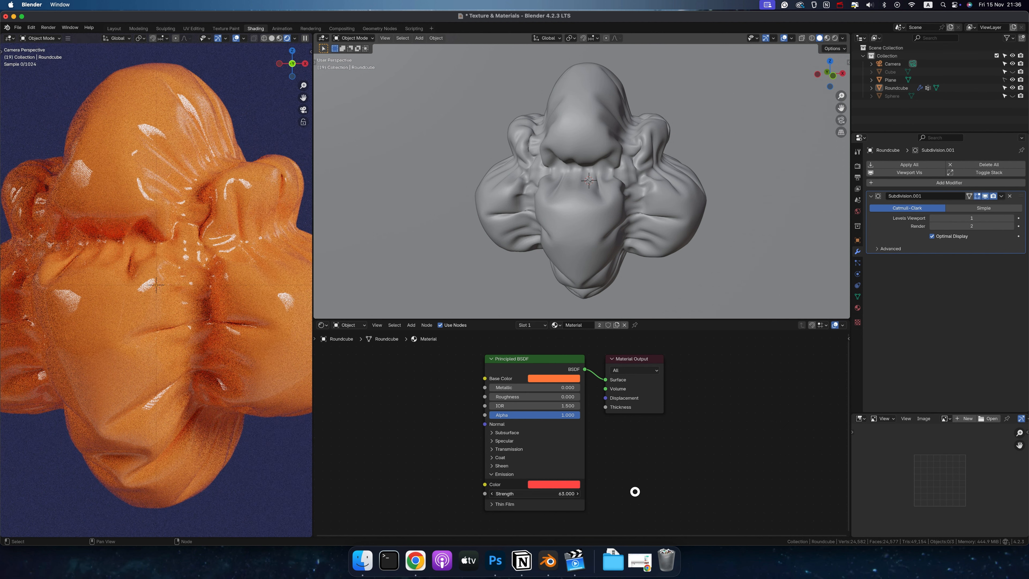
{"action": "left_click", "coordinate": [510, 494]}
{"action": "type", "text": "1"}
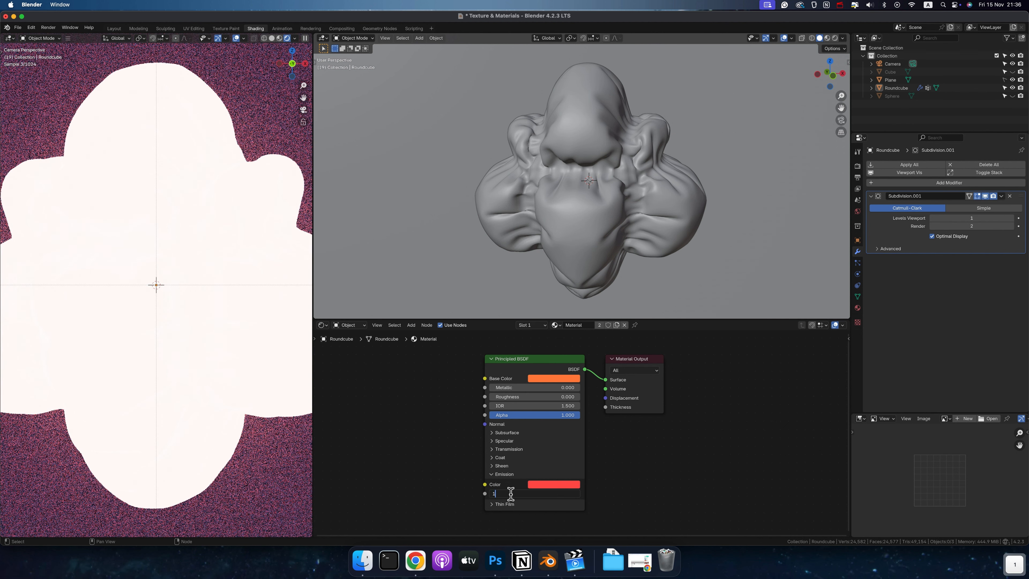
{"action": "key", "text": "Return"}
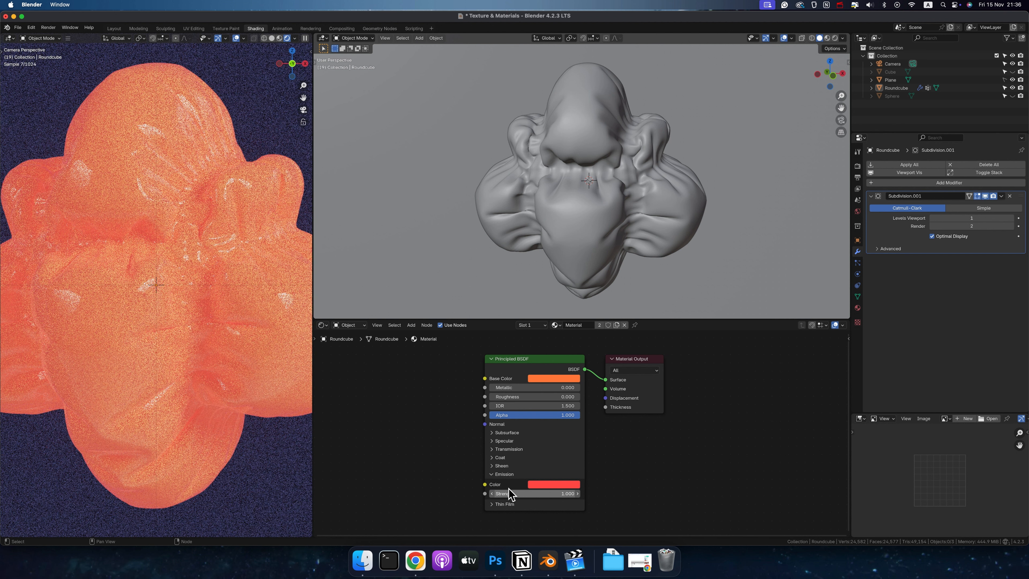
- Try the glowing material with Roughness at 1.000 and Emission Strength at 4
{"action": "left_click_drag", "start_coordinate": [503, 397], "coordinate": [622, 398]}
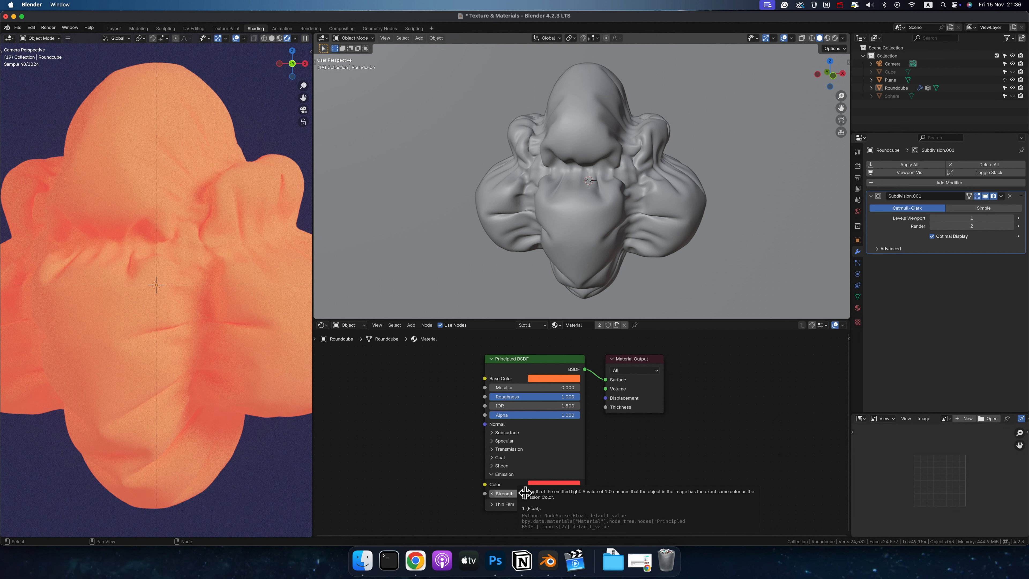
{"action": "left_click", "coordinate": [510, 494]}
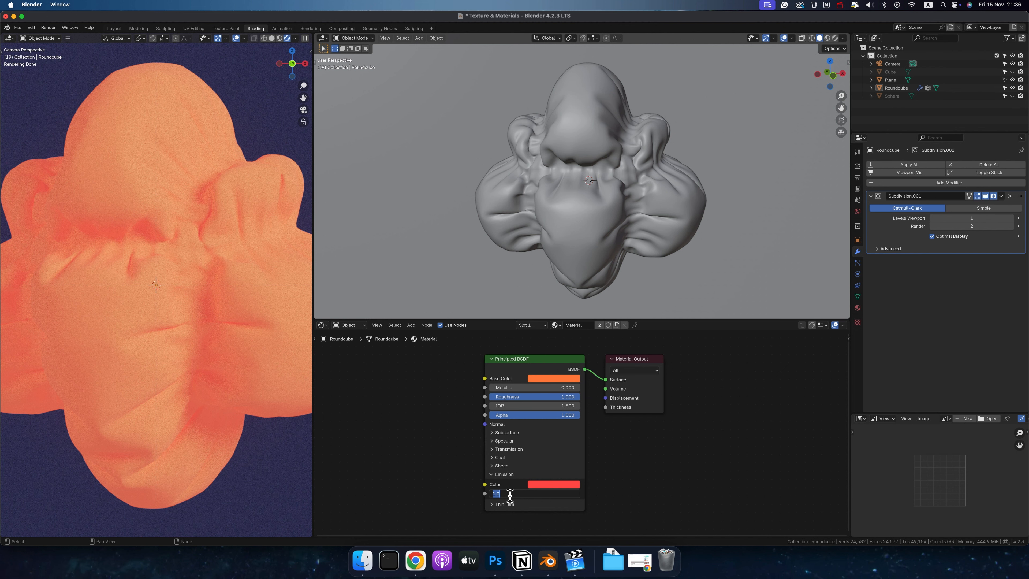
{"action": "type", "text": "4"}
{"action": "key", "text": "Return"}
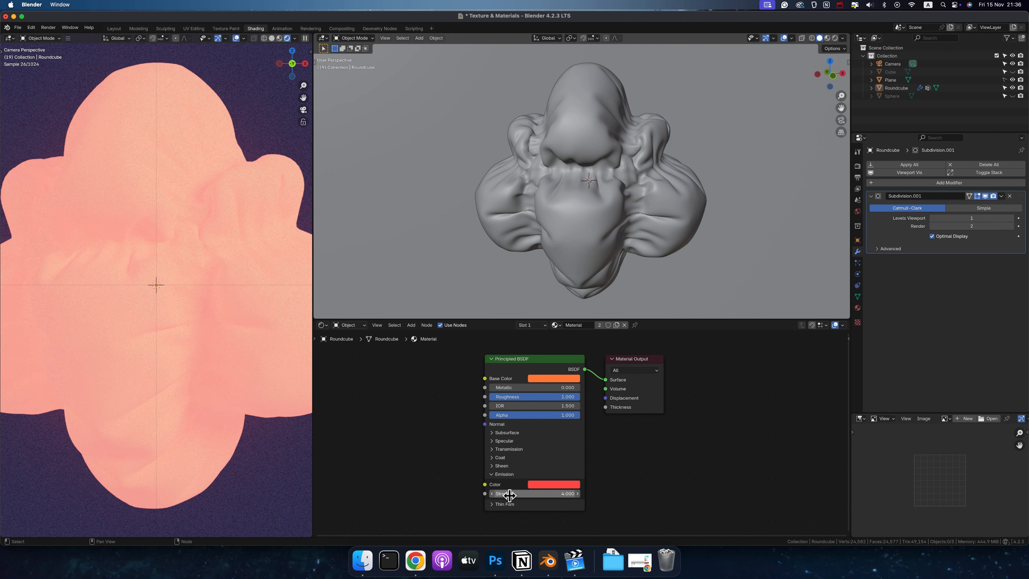
- Set the Emission Strength to 0 and collapse the Emission settings
{"action": "left_click", "coordinate": [510, 494]}
{"action": "type", "text": "0"}
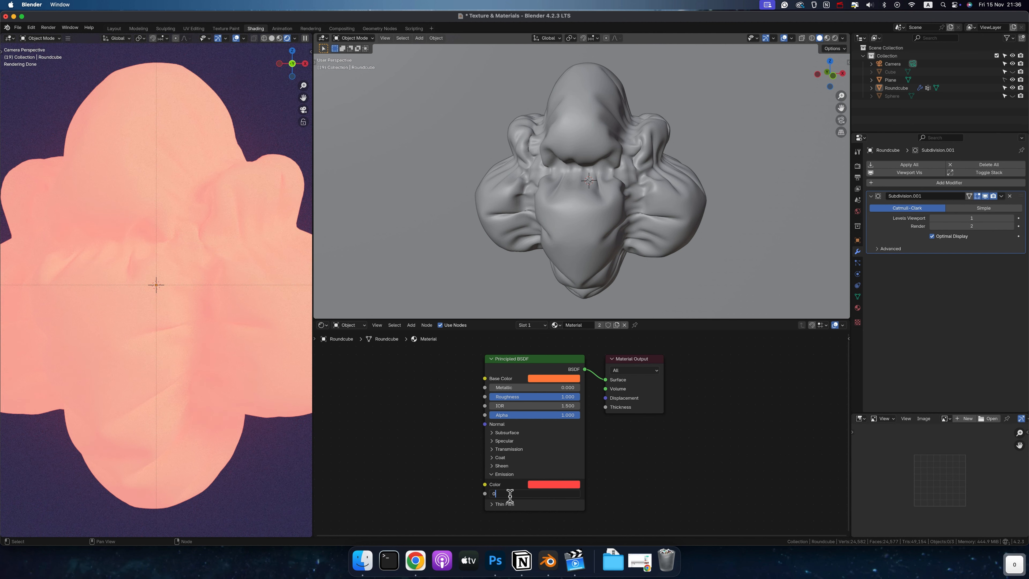
{"action": "key", "text": "Return"}
{"action": "left_click", "coordinate": [493, 474]}
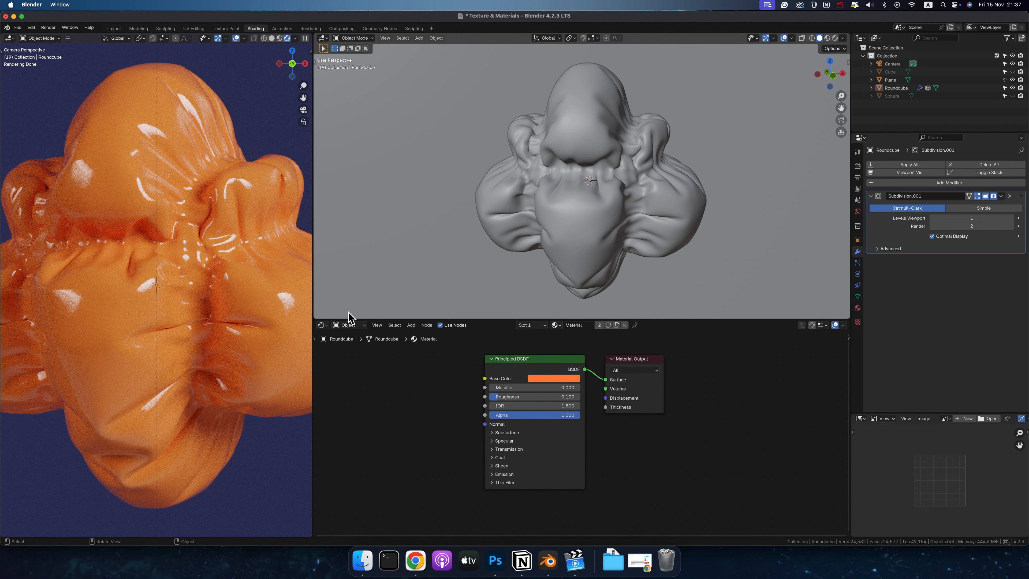
- Add a Voronoi Texture node beside the Principled BSDF and preview its Distance output on the round cube
{"action": "left_click", "coordinate": [411, 325]}
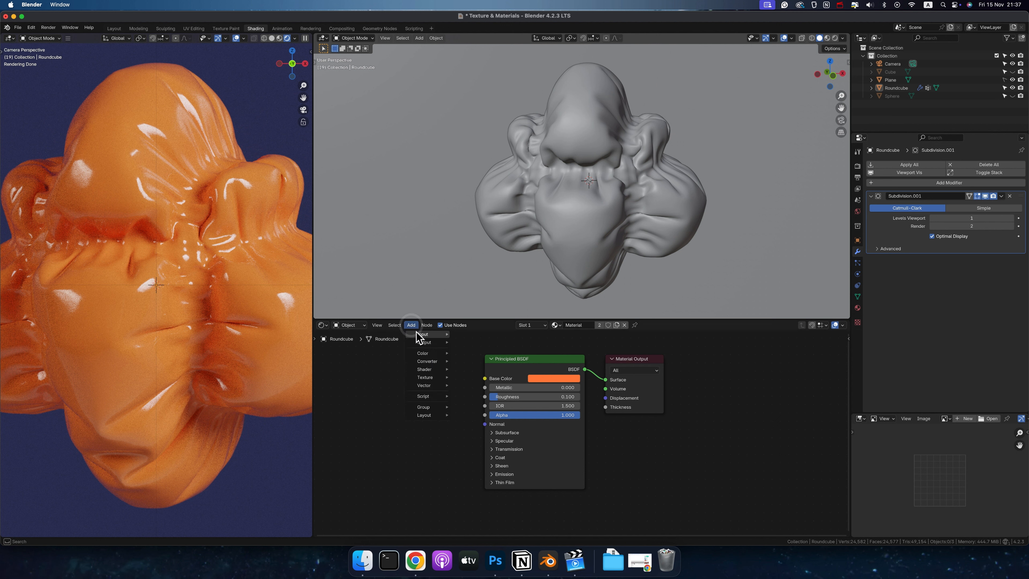
{"action": "mouse_move", "coordinate": [419, 336]}
{"action": "mouse_move", "coordinate": [429, 377]}
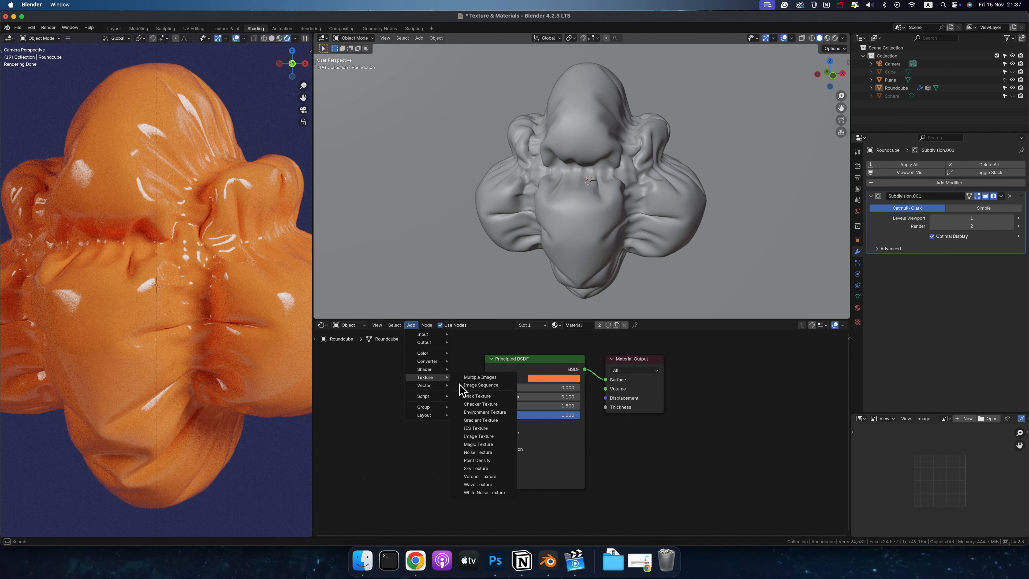
{"action": "left_click", "coordinate": [482, 458]}
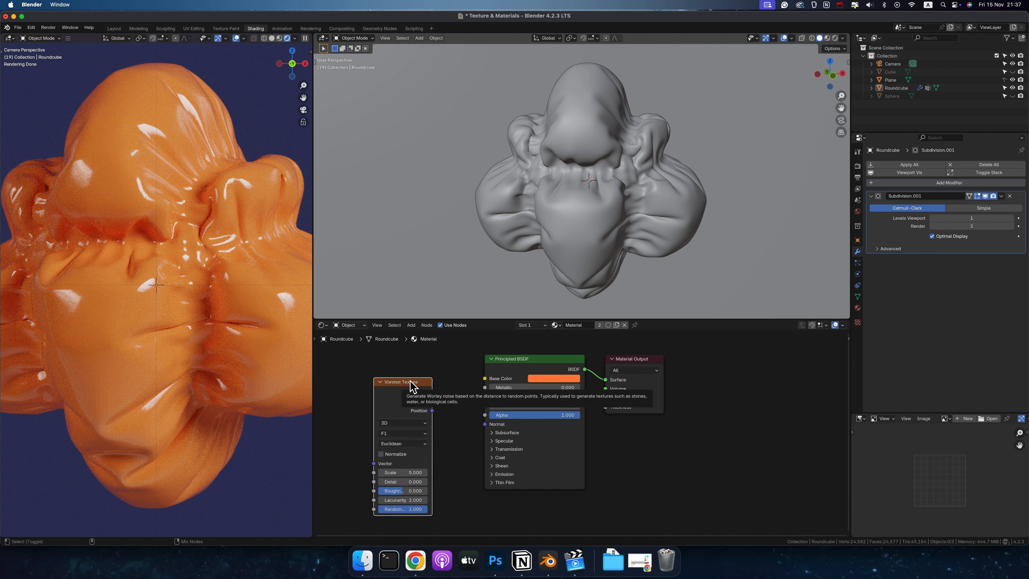
{"action": "left_click", "coordinate": [410, 383], "text": "ctrl+shift"}
{"action": "left_click_drag", "start_coordinate": [410, 383], "coordinate": [389, 377]}
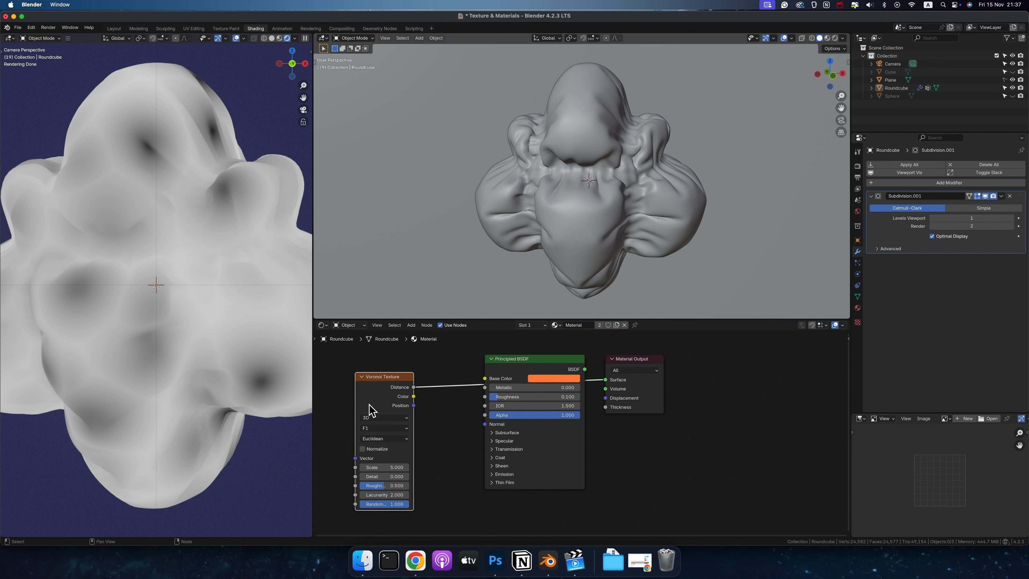
- Set the Voronoi texture's Scale to 27, preview its Color output, and return the preview to Distance
{"action": "left_click_drag", "start_coordinate": [369, 405], "coordinate": [373, 401]}
{"action": "left_click_drag", "start_coordinate": [395, 463], "coordinate": [429, 464]}
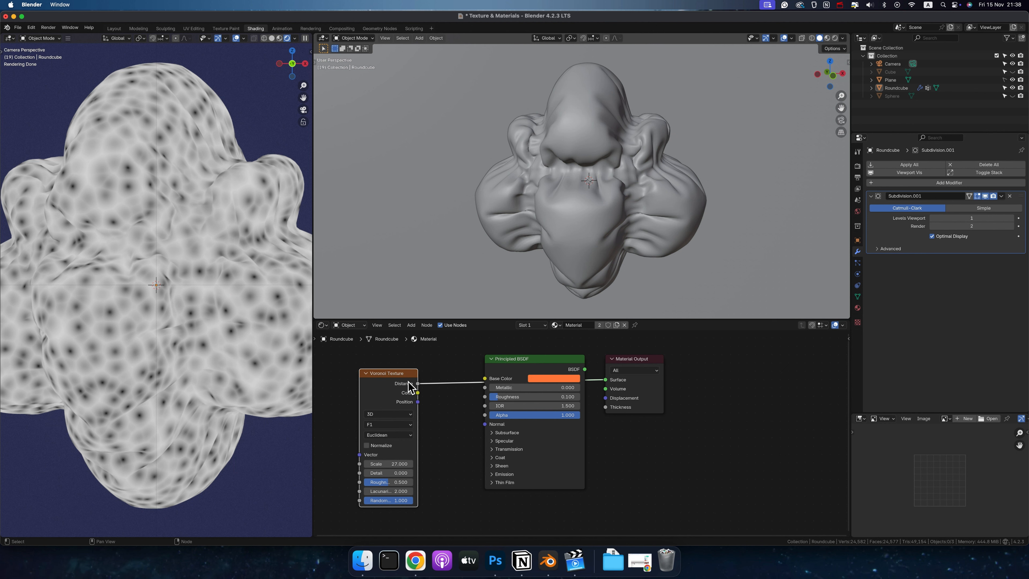
{"action": "left_click", "coordinate": [404, 375], "text": "ctrl+shift"}
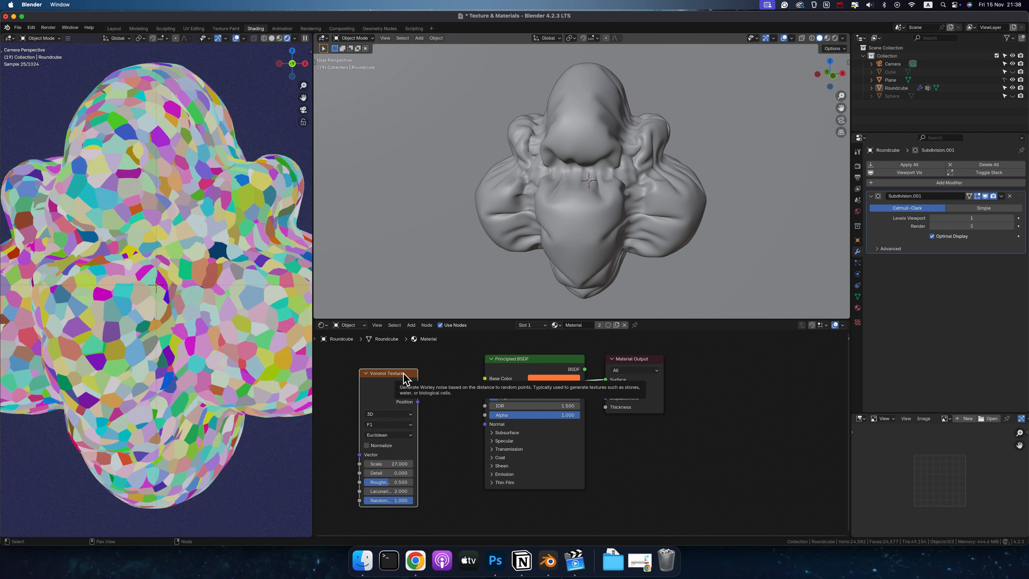
{"action": "left_click", "coordinate": [406, 382], "text": "ctrl+shift"}
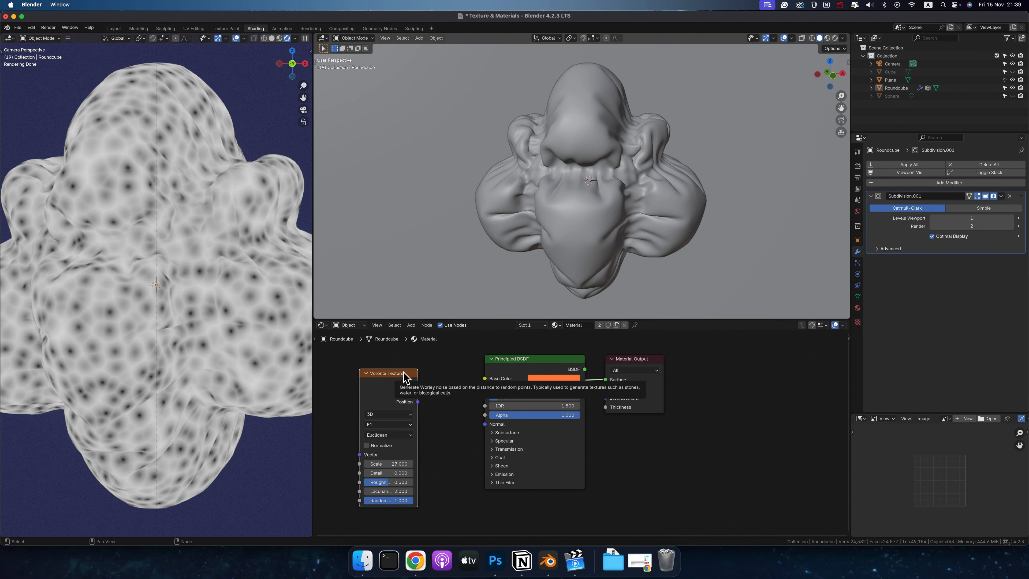
- Connect the Voronoi Distance output to the Principled BSDF's Base Color and route the Principled BSDF back to the material's Surface
{"action": "left_click_drag", "start_coordinate": [405, 374], "coordinate": [394, 372]}
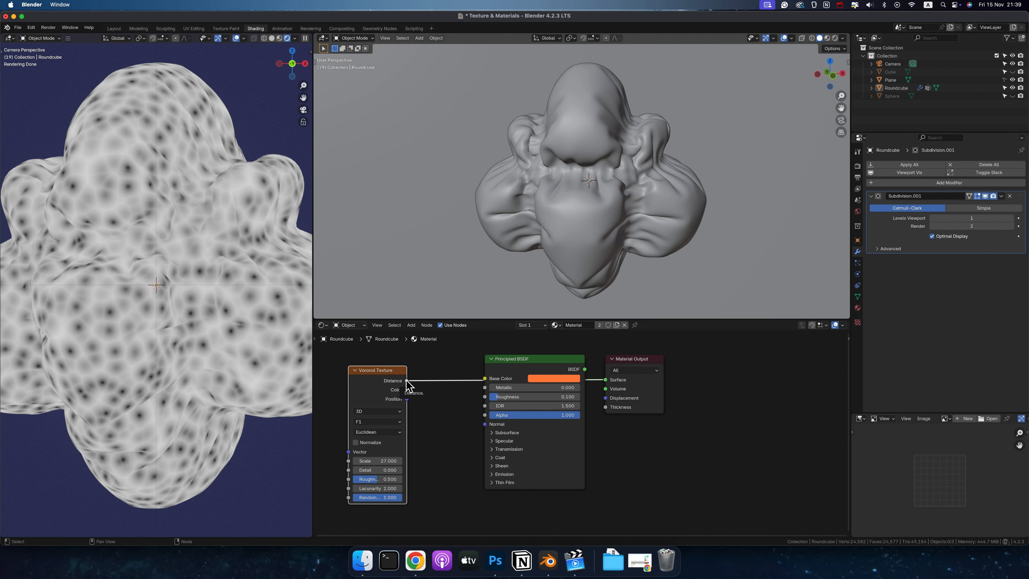
{"action": "left_click_drag", "start_coordinate": [407, 383], "coordinate": [489, 382]}
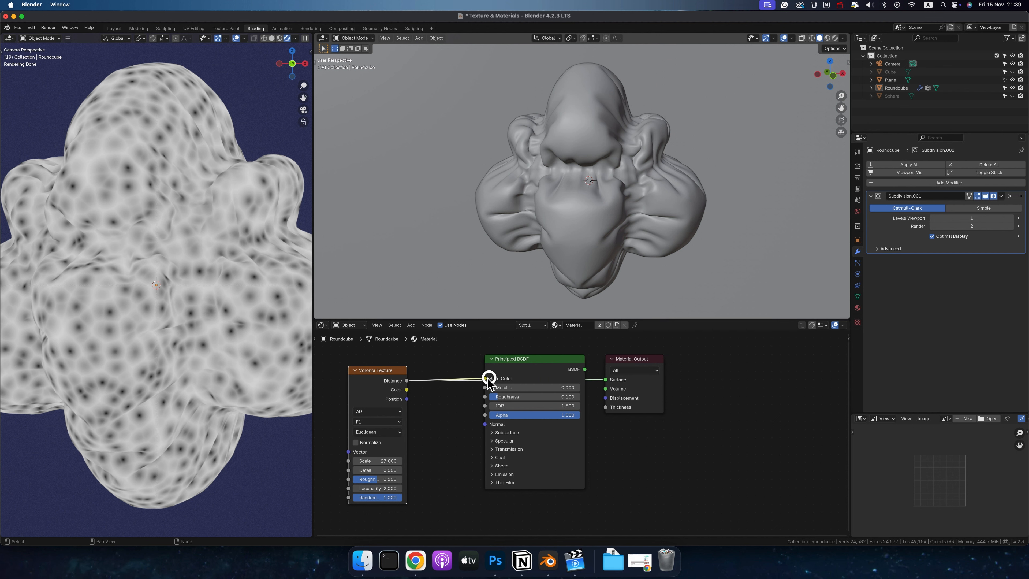
{"action": "left_click", "coordinate": [556, 361], "text": "ctrl+shift"}
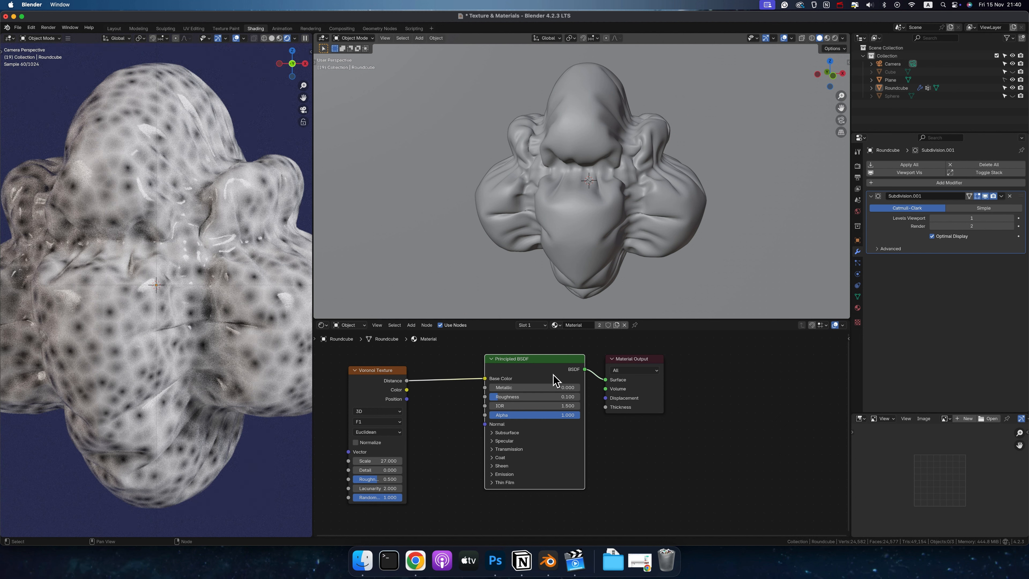
- Move the Voronoi Distance link to the Principled BSDF's Metallic input and insert a Color Ramp node between them
{"action": "mouse_move", "coordinate": [485, 379]}
{"action": "left_mouse_down"}
{"action": "mouse_move", "coordinate": [462, 382]}
{"action": "mouse_move", "coordinate": [484, 388]}
{"action": "left_mouse_up"}
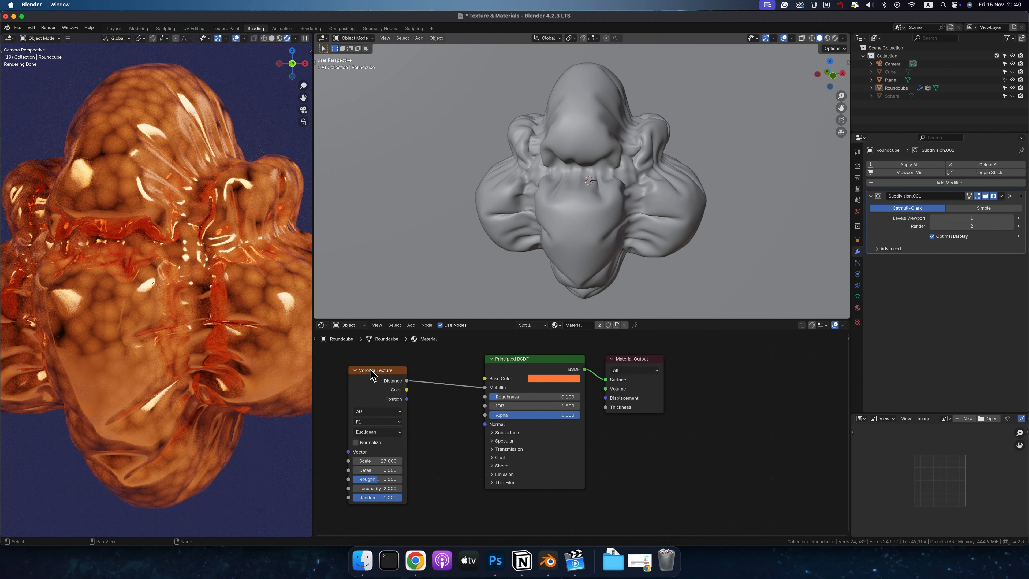
{"action": "left_click_drag", "start_coordinate": [390, 372], "coordinate": [433, 370]}
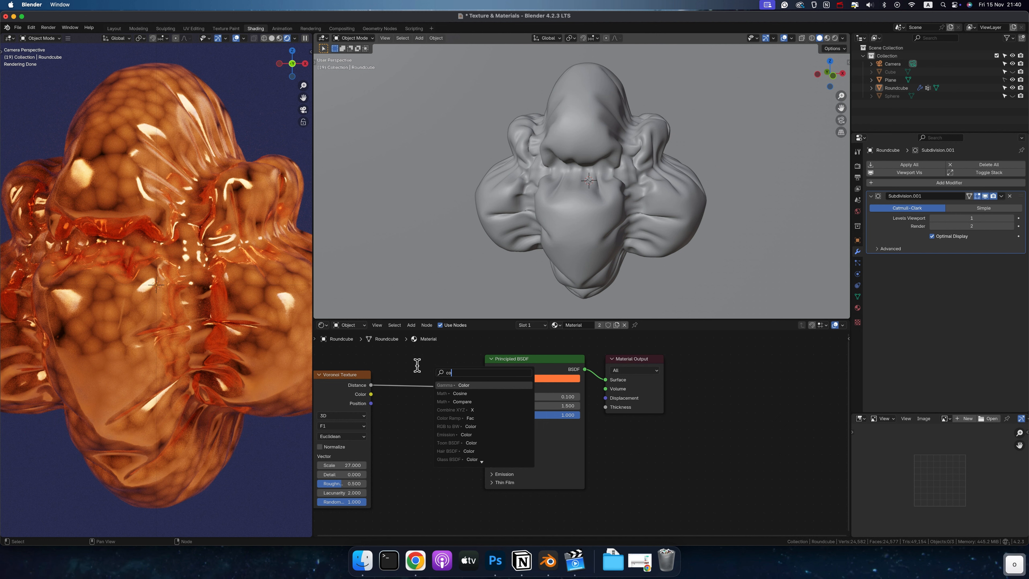
{"action": "key", "text": "Return"}
{"action": "left_click", "coordinate": [381, 375]}
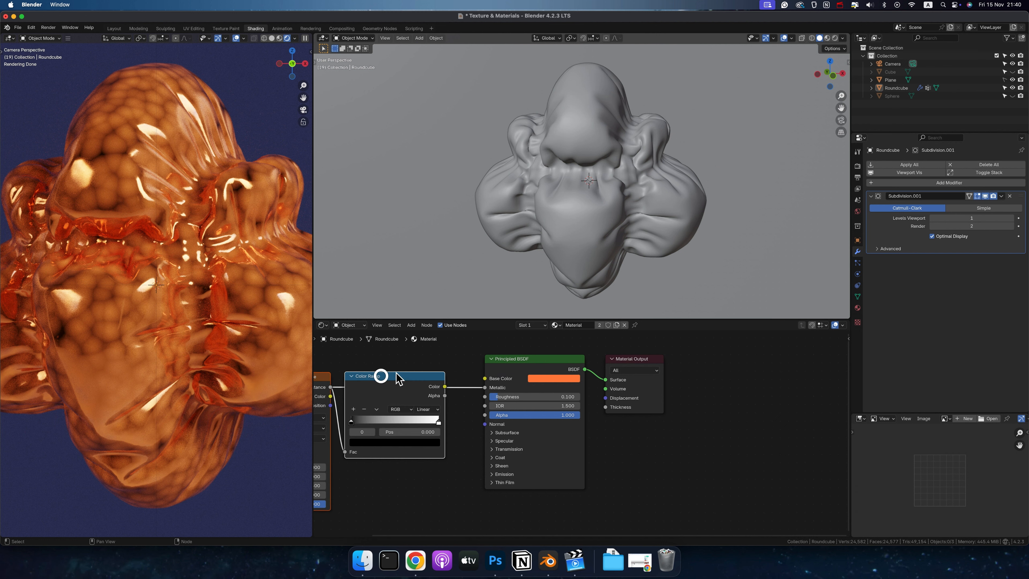
{"action": "scroll", "coordinate": [464, 361], "scroll_direction": "left", "scroll_amount": 5}
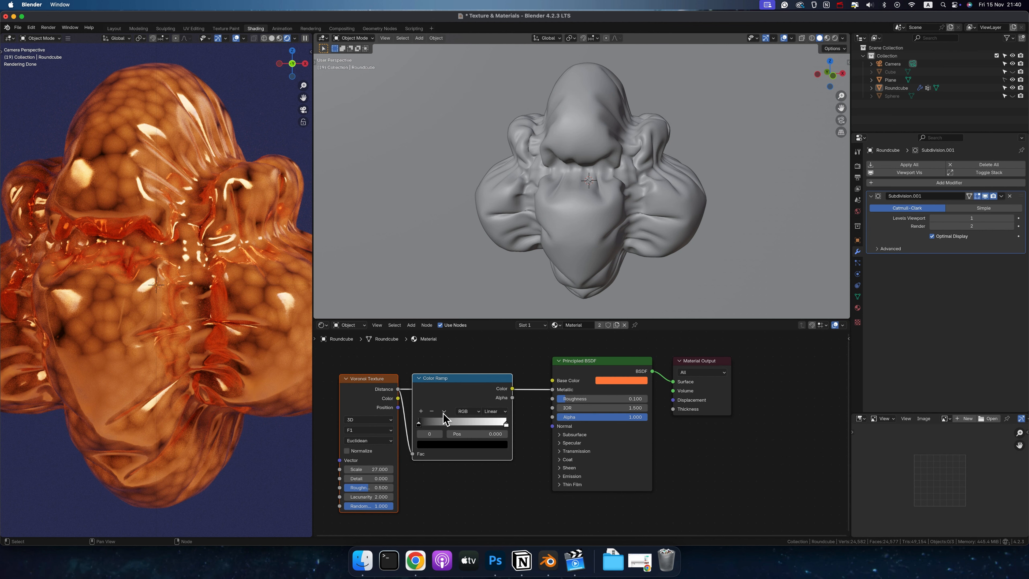
- Preview the Color Ramp on the round cube and move its black and white stops closer together, with the white stop at 0.534
{"action": "left_click_drag", "start_coordinate": [419, 424], "coordinate": [443, 425]}
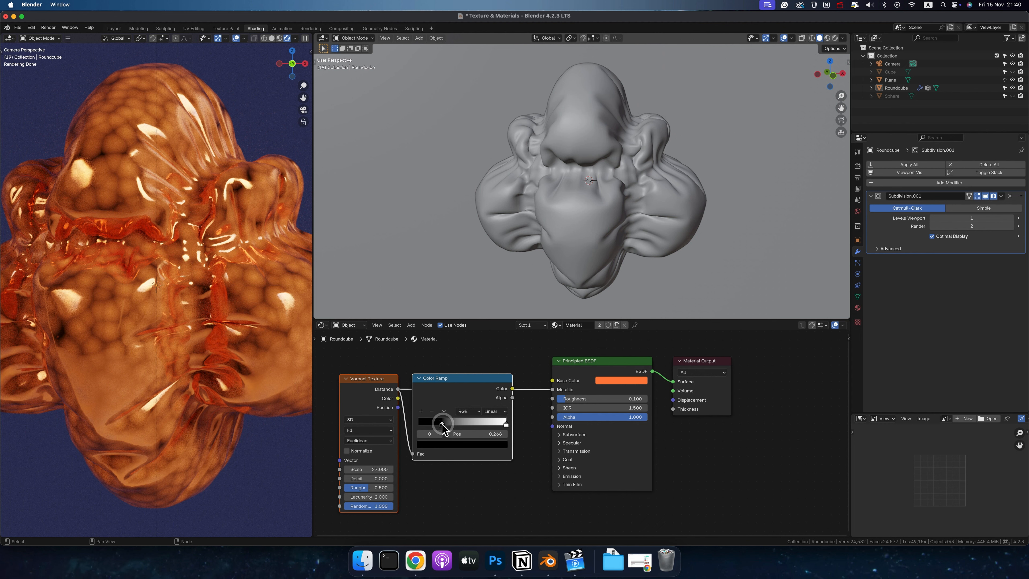
{"action": "left_click", "coordinate": [460, 383], "text": "ctrl+shift"}
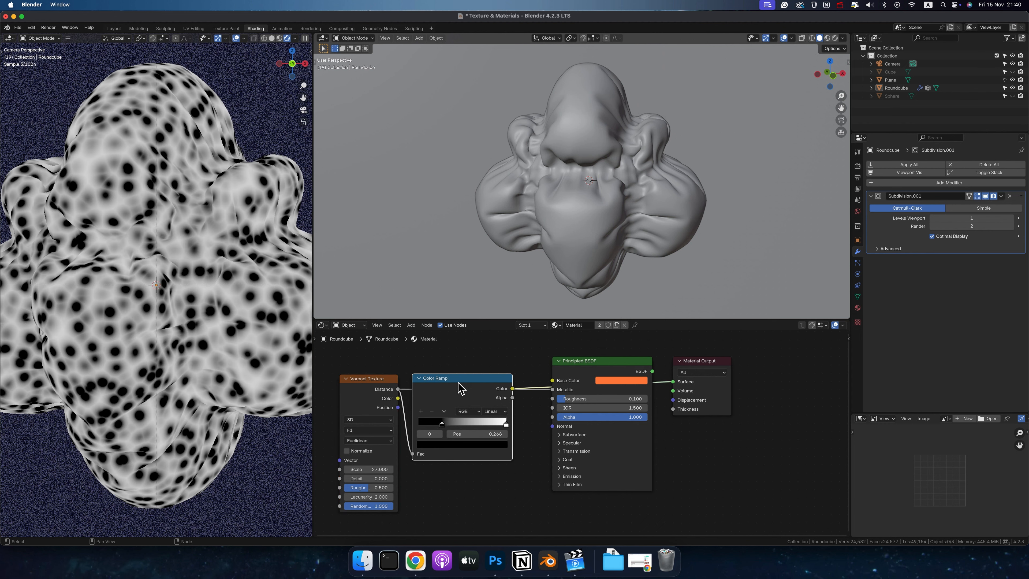
{"action": "mouse_move", "coordinate": [443, 426]}
{"action": "left_mouse_down"}
{"action": "mouse_move", "coordinate": [493, 423]}
{"action": "mouse_move", "coordinate": [462, 422]}
{"action": "left_mouse_up"}
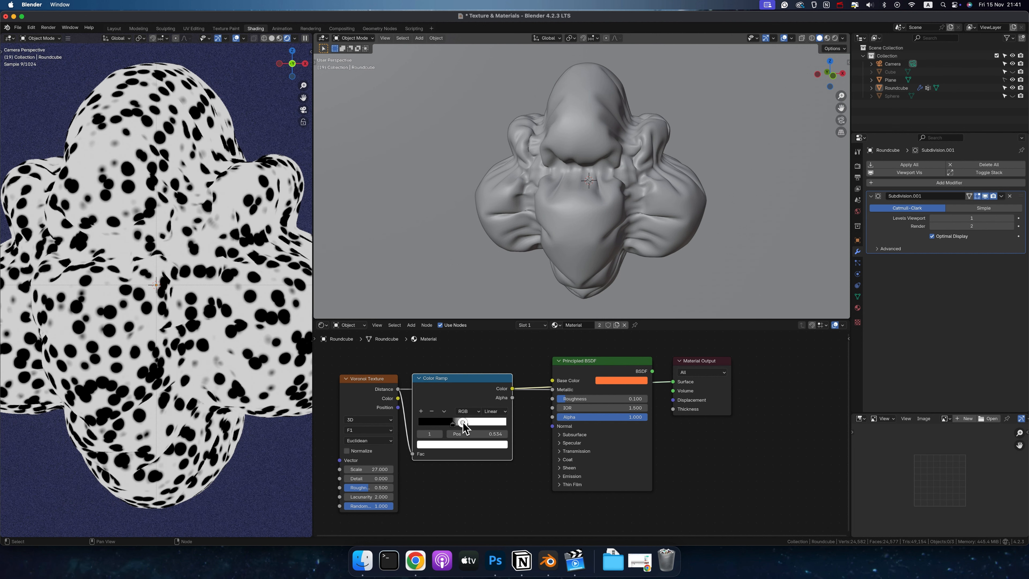
{"action": "left_click", "coordinate": [462, 423]}
- Shift both ramp stops toward the dark end, with white at 0.325, and restore the Principled BSDF to the material's Surface
{"action": "scroll", "coordinate": [462, 423], "scroll_direction": "left", "scroll_amount": 1}
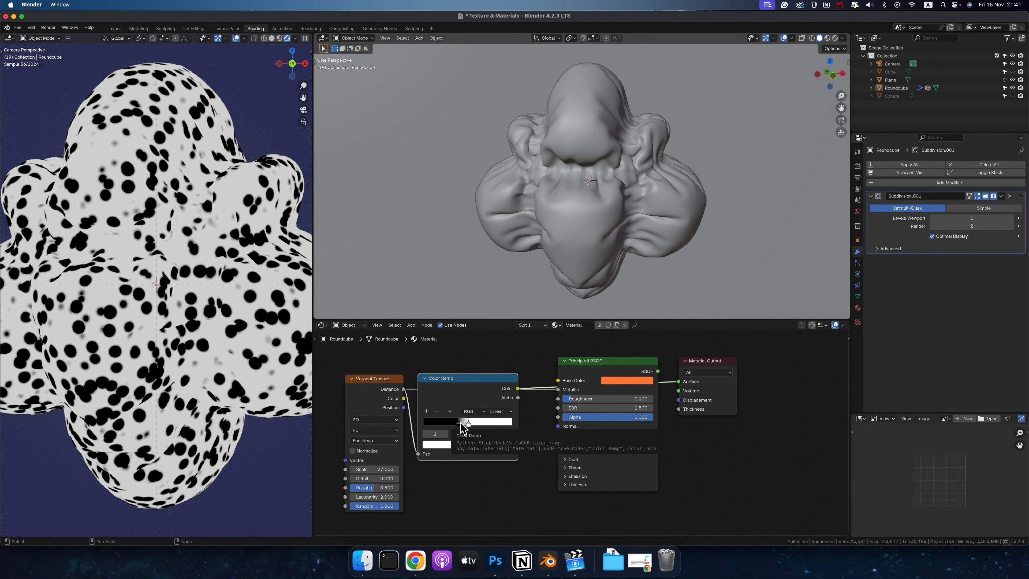
{"action": "mouse_move", "coordinate": [459, 424]}
{"action": "left_mouse_down"}
{"action": "mouse_move", "coordinate": [401, 426]}
{"action": "mouse_move", "coordinate": [453, 423]}
{"action": "left_mouse_up"}
{"action": "left_click", "coordinate": [466, 426]}
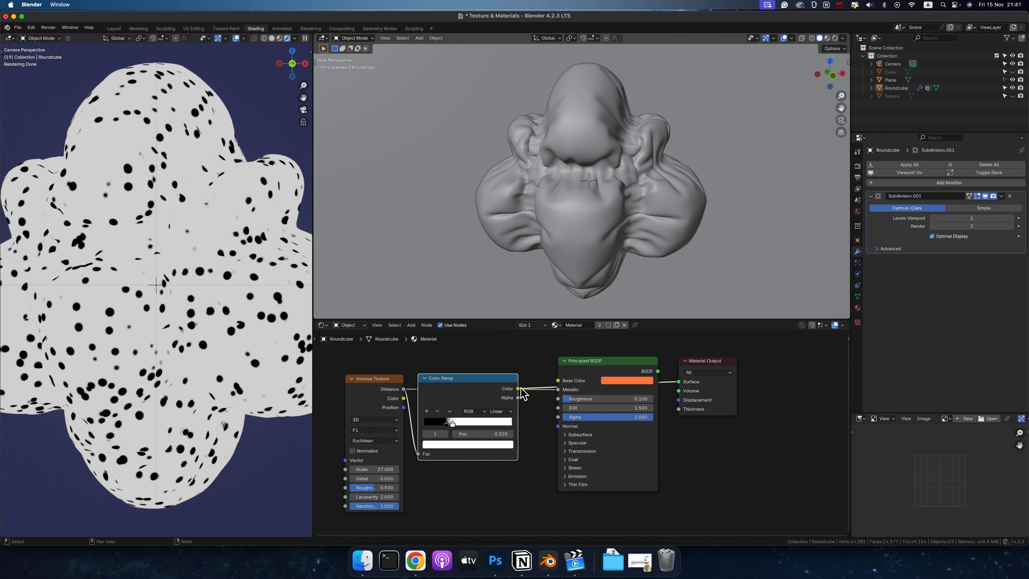
{"action": "left_click_drag", "start_coordinate": [519, 389], "coordinate": [559, 390]}
{"action": "left_click", "coordinate": [625, 360]}
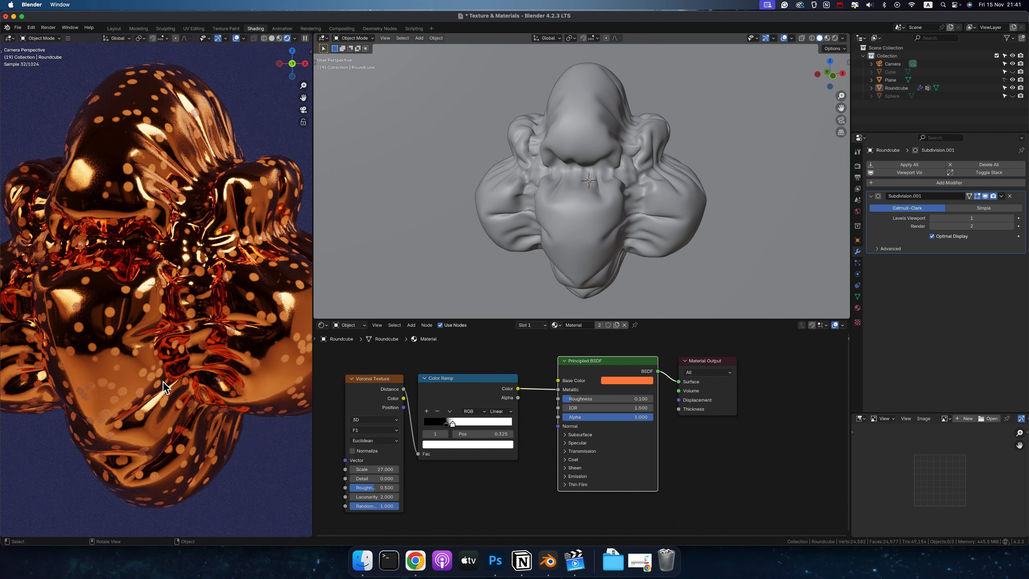
- Add an Invert Color node fed by the Color Ramp's Color output and preview the inverted spots
{"action": "mouse_move", "coordinate": [382, 367]}
{"action": "left_mouse_down"}
{"action": "mouse_move", "coordinate": [483, 399]}
{"action": "mouse_move", "coordinate": [396, 384]}
{"action": "mouse_move", "coordinate": [489, 363]}
{"action": "left_mouse_up"}
{"action": "type", "text": "i"}
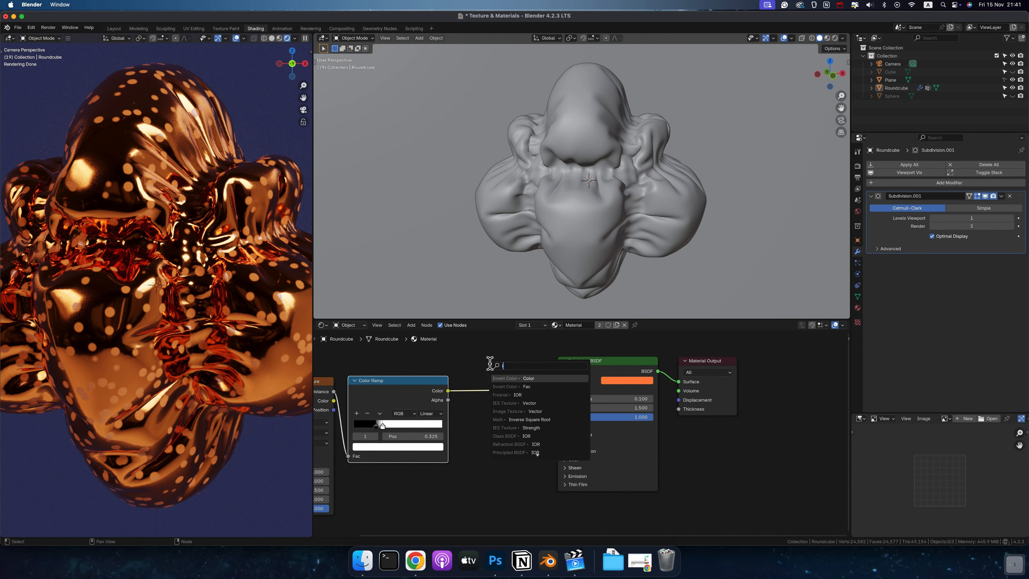
{"action": "type", "text": "nvert"}
{"action": "key", "text": "Return"}
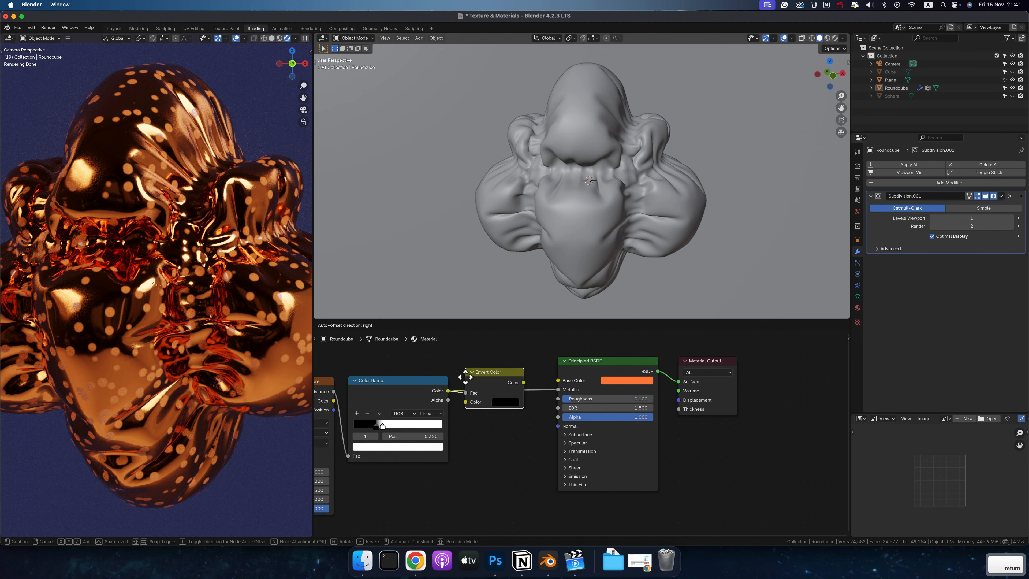
{"action": "left_click", "coordinate": [476, 385]}
{"action": "left_click_drag", "start_coordinate": [477, 400], "coordinate": [512, 372]}
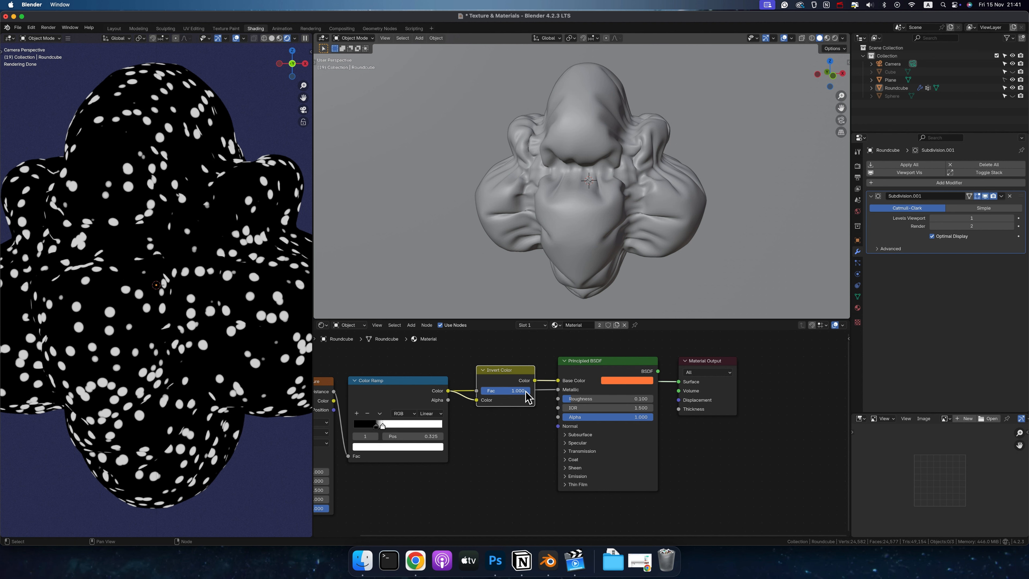
- Try the inverted mask on the Principled BSDF's Metallic and Roughness inputs, and move the ramp's black stop to 0.409
{"action": "left_click_drag", "start_coordinate": [527, 395], "coordinate": [560, 391]}
{"action": "left_click", "coordinate": [593, 363], "text": "ctrl+shift"}
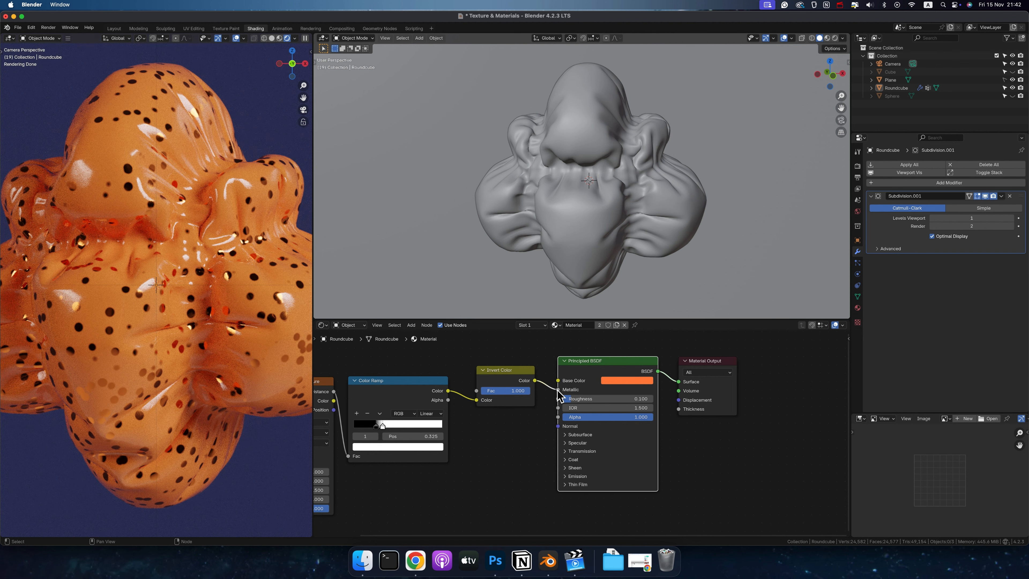
{"action": "left_click_drag", "start_coordinate": [559, 390], "coordinate": [559, 399]}
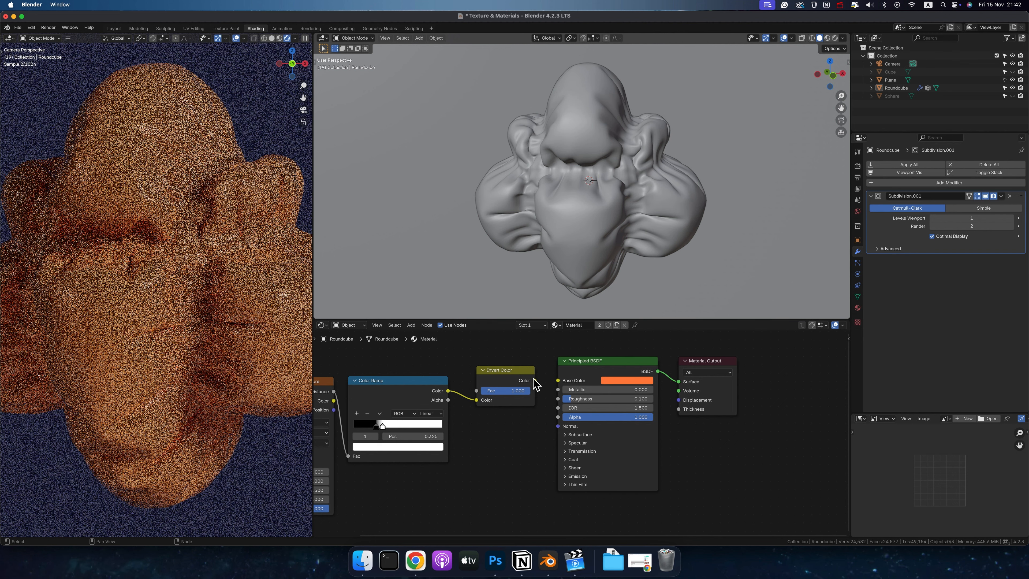
{"action": "left_click_drag", "start_coordinate": [377, 425], "coordinate": [392, 426]}
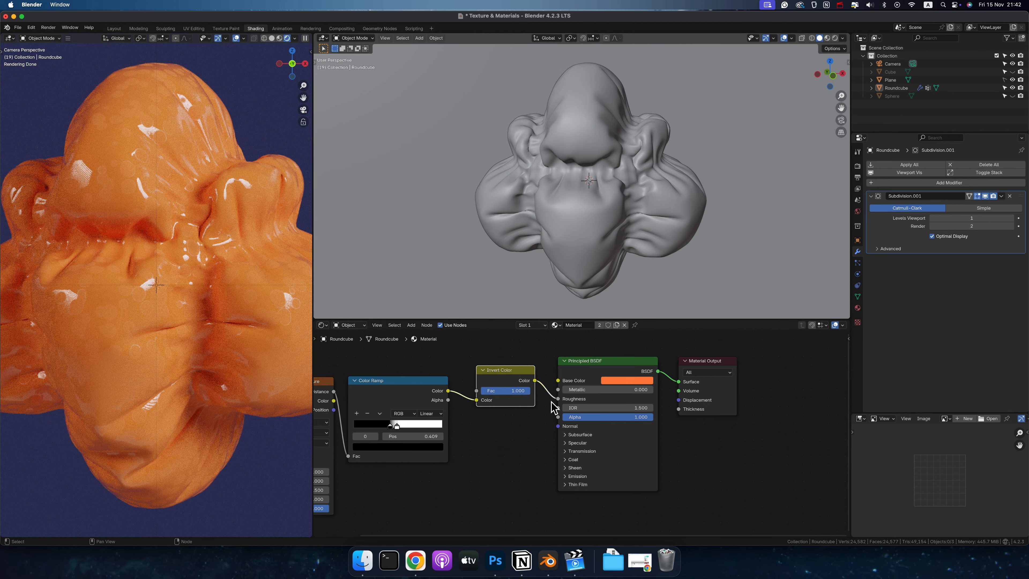
- Replace the Invert Color node with a direct Color Ramp link to Metallic, and move the Voronoi and ramp nodes closer to the shader
{"action": "key", "text": "x"}
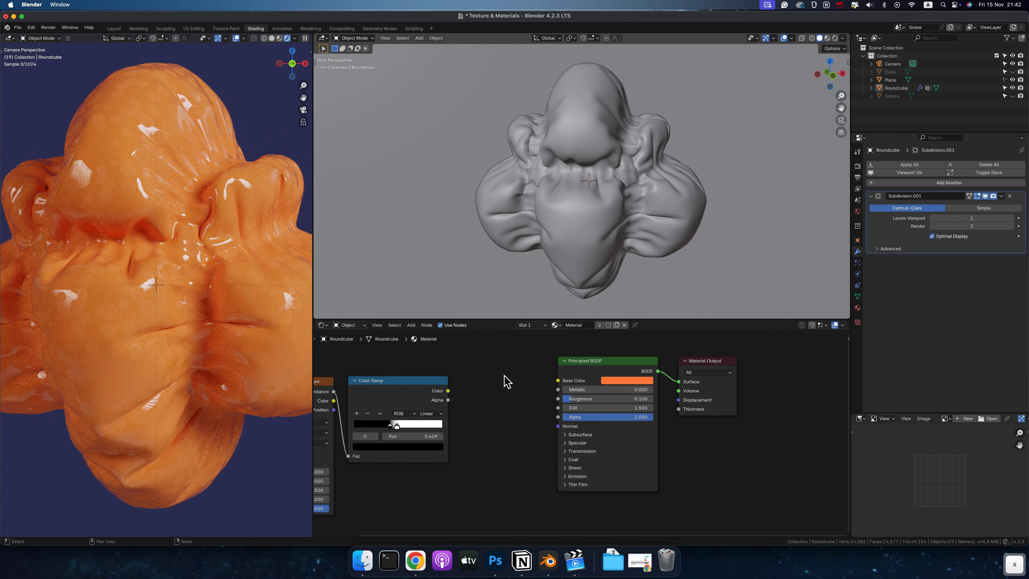
{"action": "left_click_drag", "start_coordinate": [449, 390], "coordinate": [558, 389]}
{"action": "left_click_drag", "start_coordinate": [404, 384], "coordinate": [467, 384]}
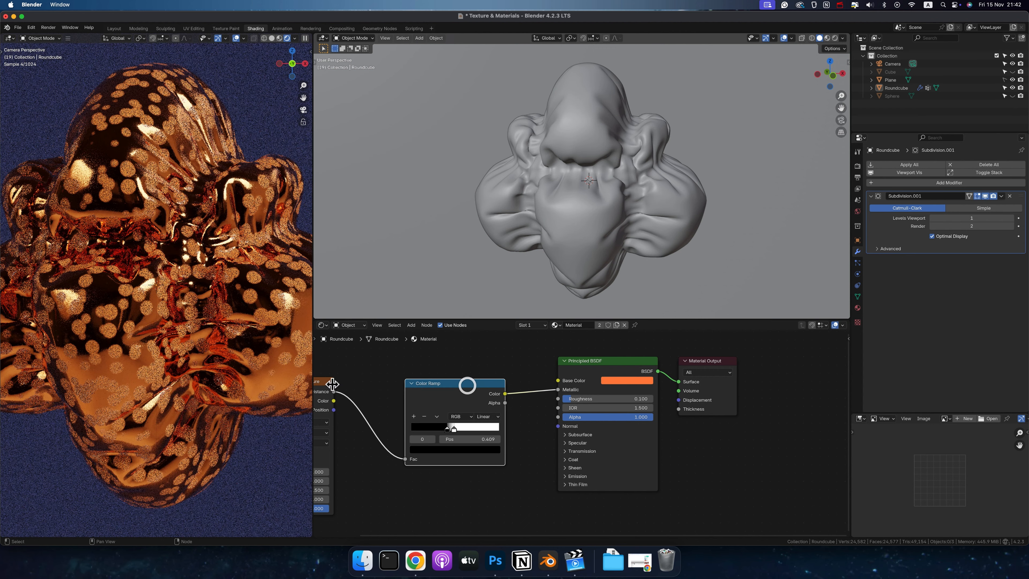
{"action": "left_click_drag", "start_coordinate": [324, 381], "coordinate": [382, 378]}
{"action": "left_click_drag", "start_coordinate": [457, 383], "coordinate": [483, 382]}
{"action": "left_click_drag", "start_coordinate": [357, 378], "coordinate": [382, 378]}
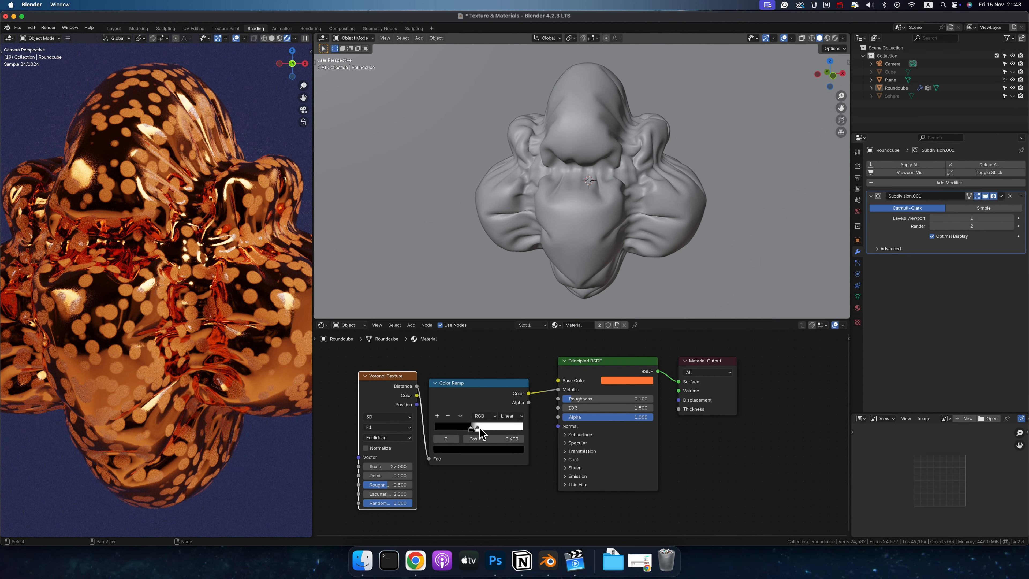
- Darken the Color Ramp's white stop to a Value of 0.709
{"action": "left_click", "coordinate": [477, 428]}
{"action": "left_click", "coordinate": [479, 450]}
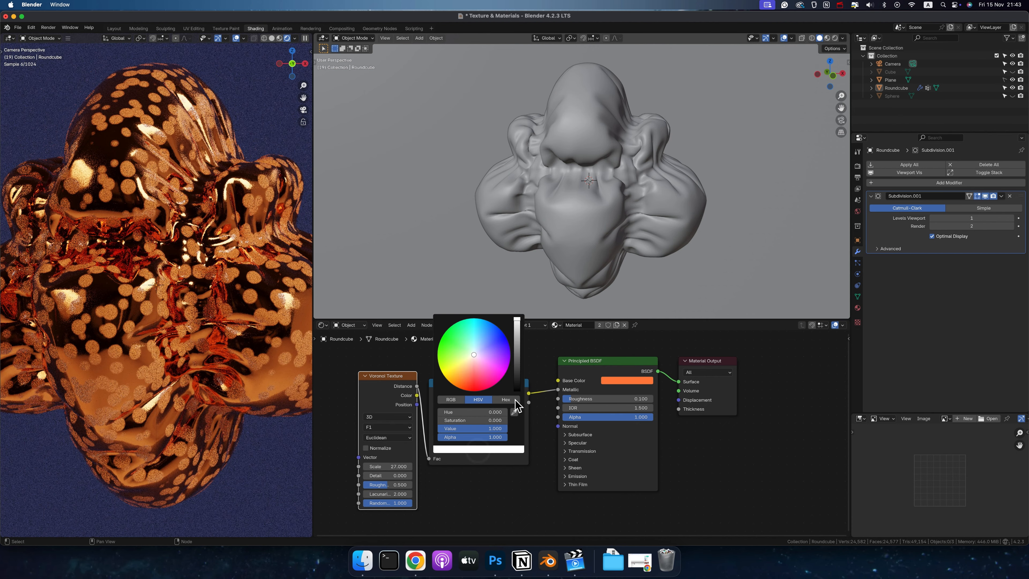
{"action": "left_click", "coordinate": [518, 331]}
{"action": "left_click_drag", "start_coordinate": [516, 328], "coordinate": [517, 329]}
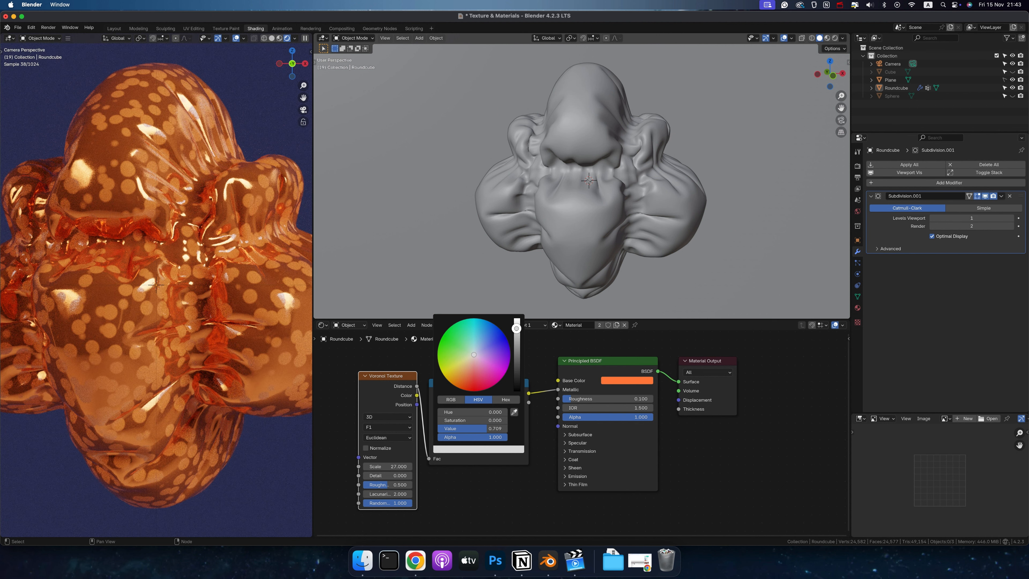
- Try a plain Metallic value of 0.832 without the ramp, and brighten the white stop to about 0.83 before relinking it
{"action": "left_click_drag", "start_coordinate": [558, 389], "coordinate": [640, 393]}
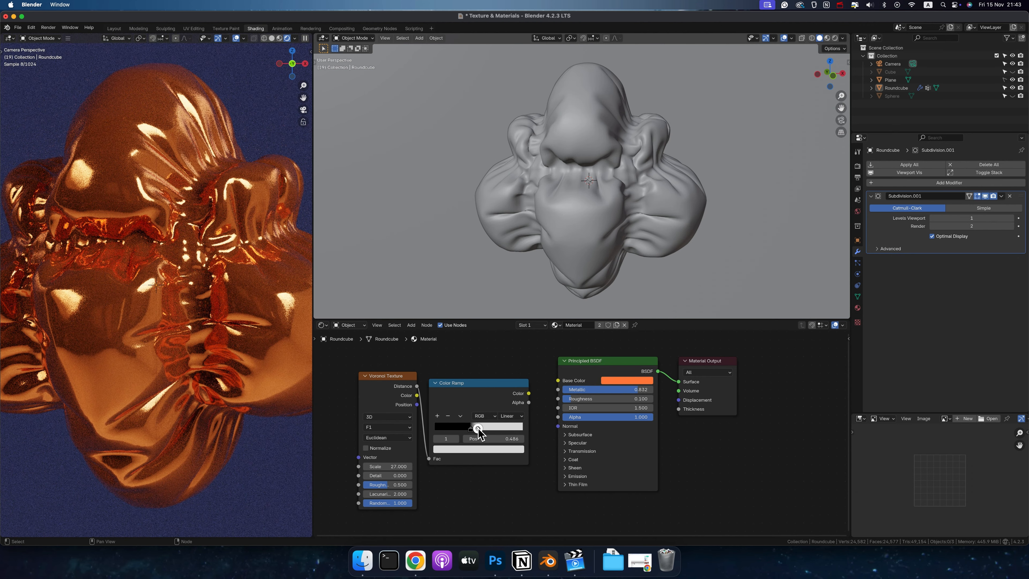
{"action": "left_click", "coordinate": [487, 449]}
{"action": "left_click_drag", "start_coordinate": [485, 429], "coordinate": [489, 430]}
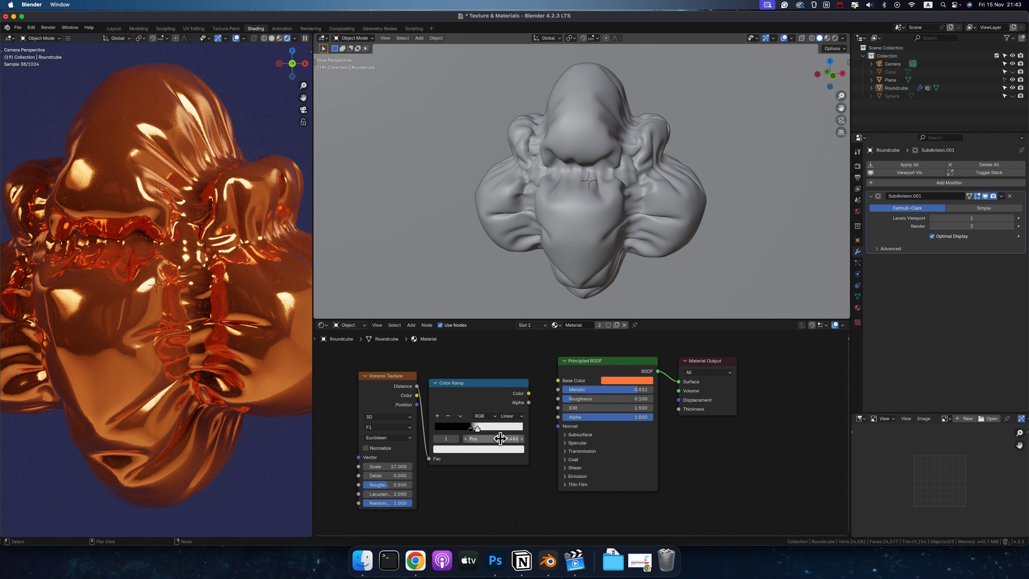
{"action": "left_click_drag", "start_coordinate": [529, 393], "coordinate": [558, 389]}
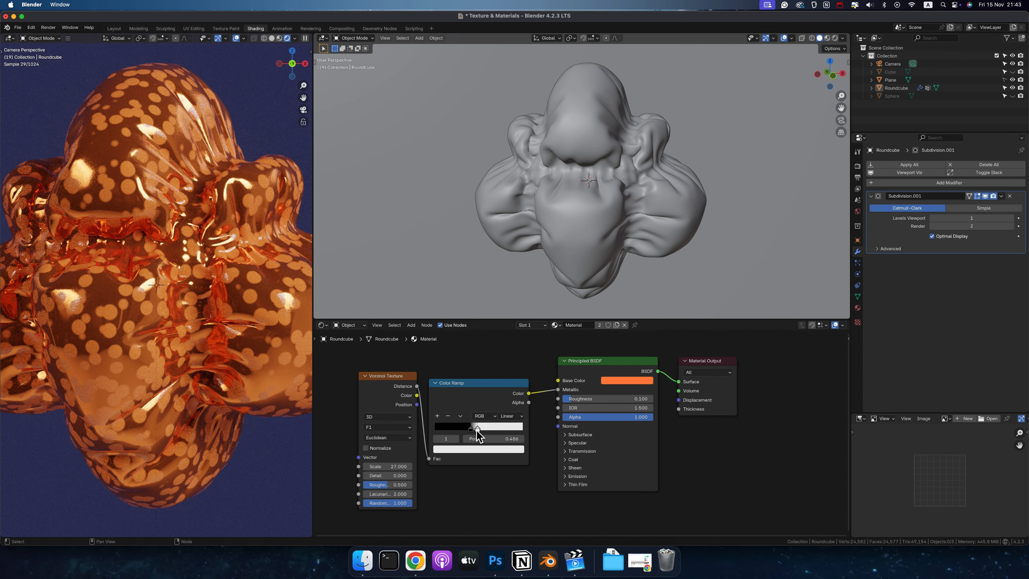
- Try lighter Values up to 1.000 on the Color Ramp's black stop and return it to black
{"action": "left_click", "coordinate": [471, 428]}
{"action": "left_click", "coordinate": [472, 449]}
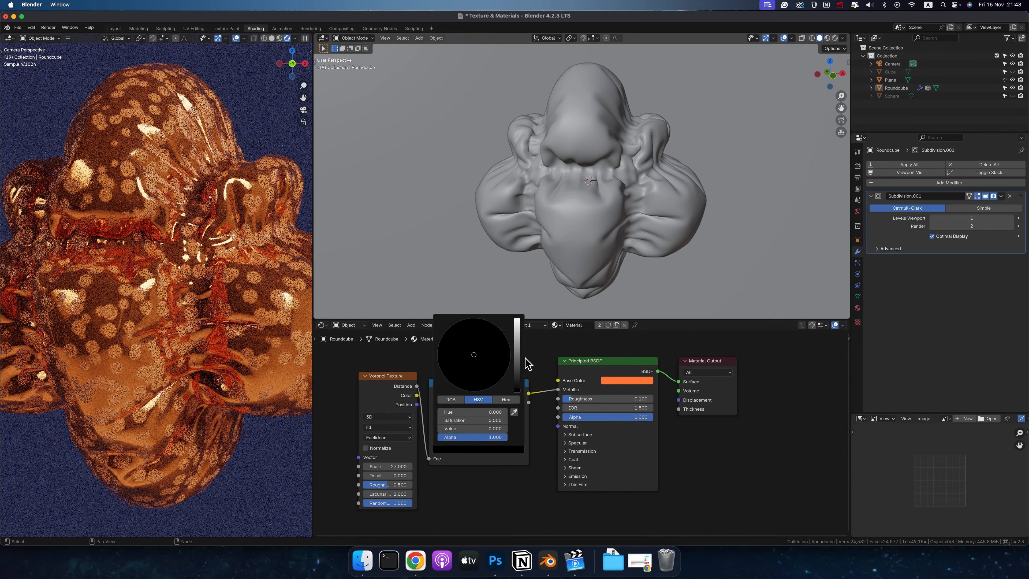
{"action": "left_click", "coordinate": [518, 358]}
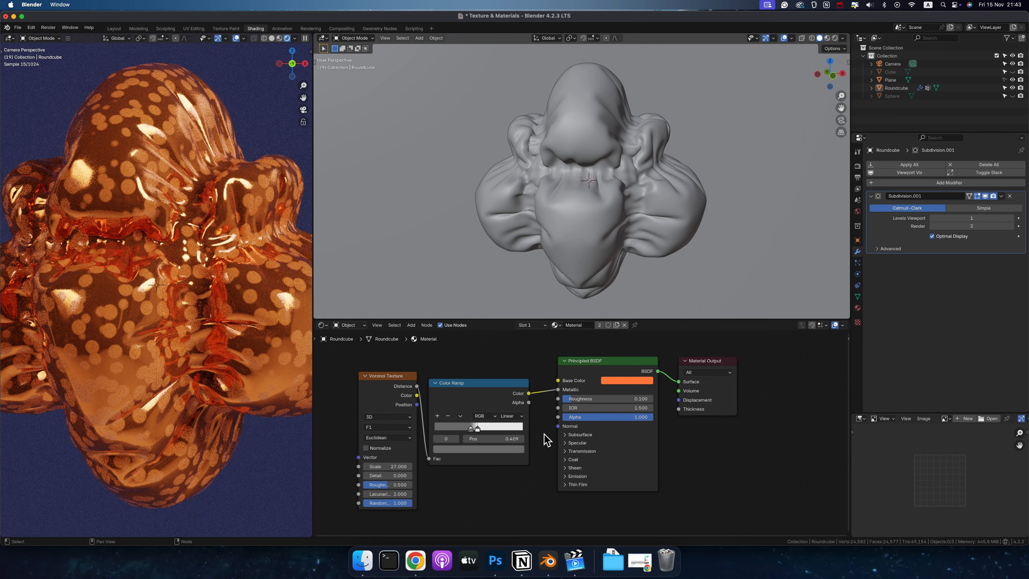
{"action": "left_click", "coordinate": [473, 450]}
{"action": "left_click", "coordinate": [518, 333]}
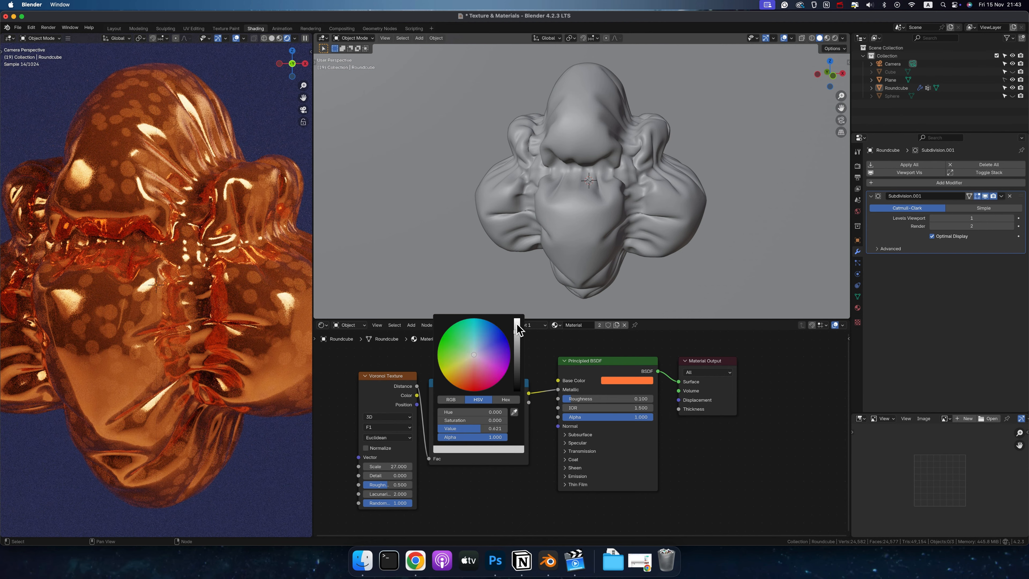
{"action": "left_click", "coordinate": [518, 321]}
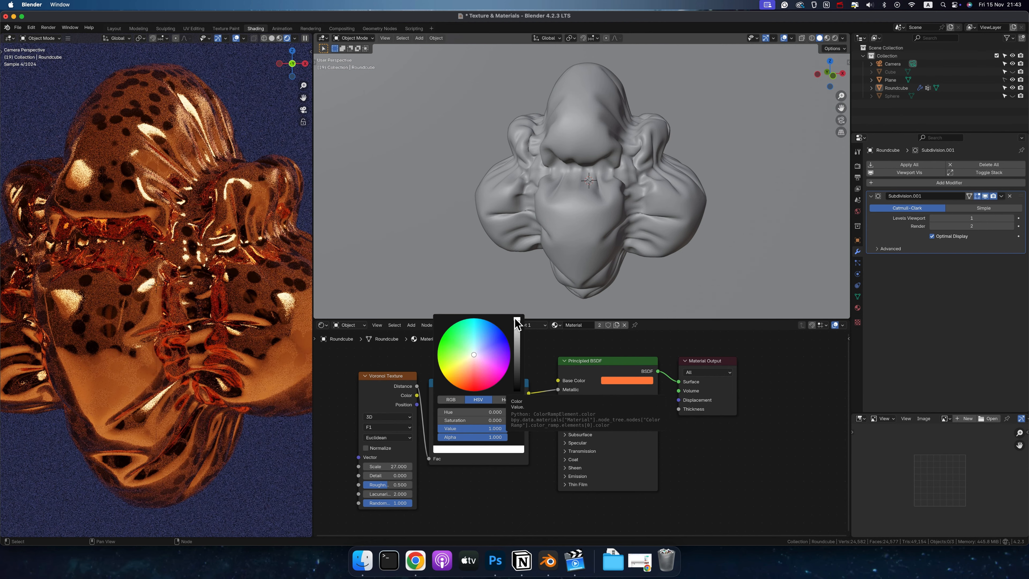
{"action": "left_click_drag", "start_coordinate": [520, 339], "coordinate": [519, 401]}
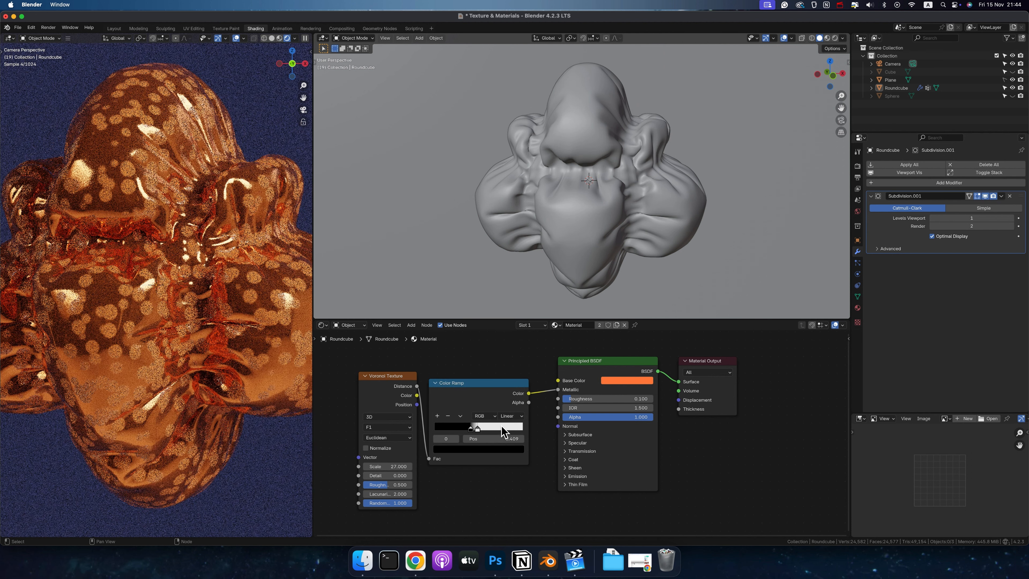
- Expand the Transmission settings and connect the Color Ramp's Color to the Transmission Weight instead of Metallic
{"action": "left_click_drag", "start_coordinate": [558, 390], "coordinate": [568, 449]}
{"action": "left_click", "coordinate": [567, 450]}
{"action": "left_click_drag", "start_coordinate": [528, 393], "coordinate": [558, 461]}
- Set the Color Ramp's light stop to pure white and the Principled BSDF's Metallic to 0
{"action": "left_click", "coordinate": [478, 429]}
{"action": "left_click", "coordinate": [480, 449]}
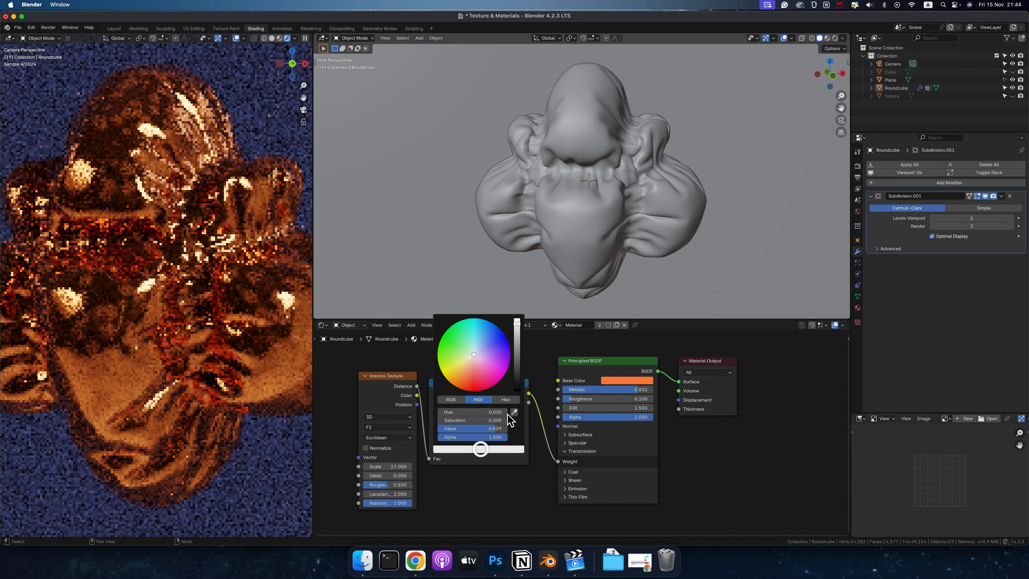
{"action": "left_click_drag", "start_coordinate": [515, 331], "coordinate": [515, 306]}
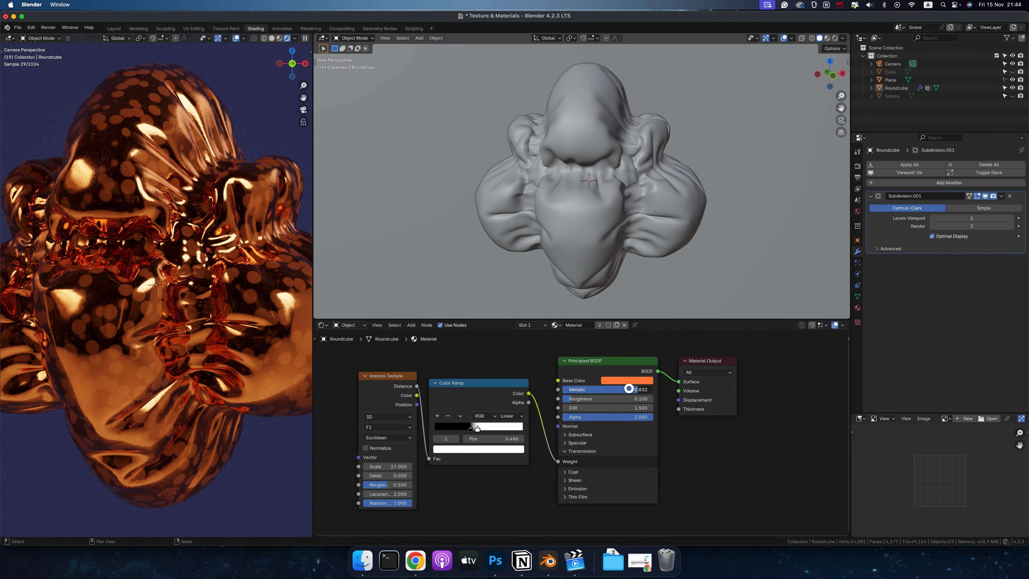
{"action": "left_click_drag", "start_coordinate": [625, 389], "coordinate": [500, 388]}
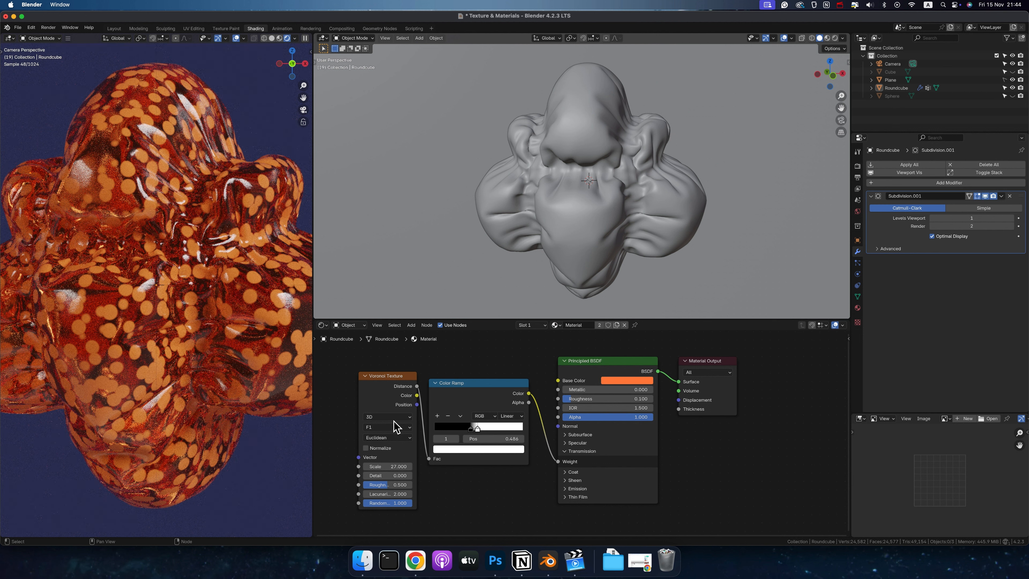
- Disconnect the Color Ramp from the Principled BSDF's Transmission Weight and move the shader to make room before the Material Output
{"action": "left_click_drag", "start_coordinate": [557, 461], "coordinate": [549, 460]}
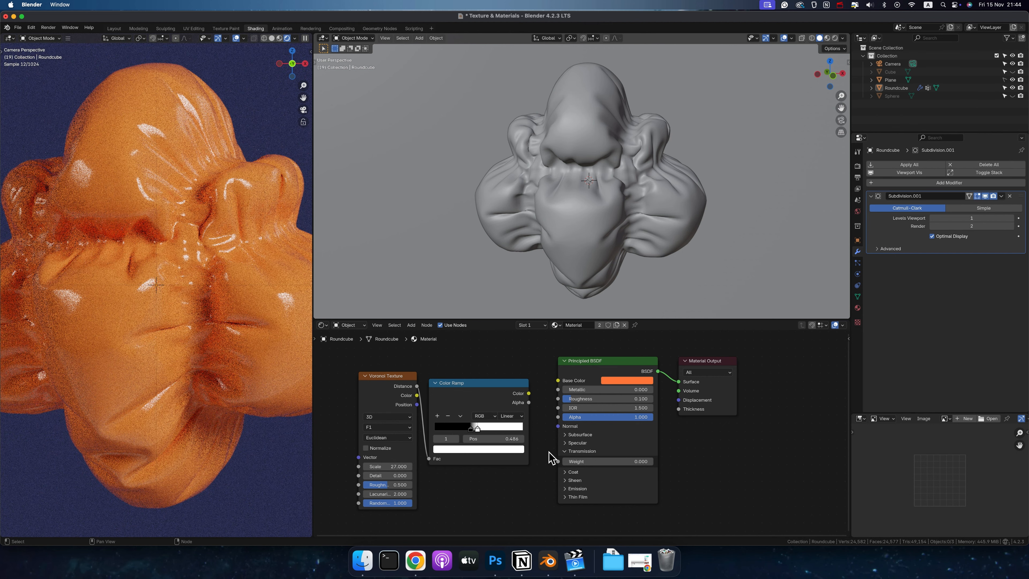
{"action": "mouse_move", "coordinate": [393, 358]}
{"action": "left_mouse_down"}
{"action": "mouse_move", "coordinate": [478, 394]}
{"action": "mouse_move", "coordinate": [396, 368]}
{"action": "left_mouse_up"}
{"action": "left_click_drag", "start_coordinate": [615, 363], "coordinate": [524, 360]}
{"action": "scroll", "coordinate": [641, 408], "scroll_direction": "down", "scroll_amount": 3}
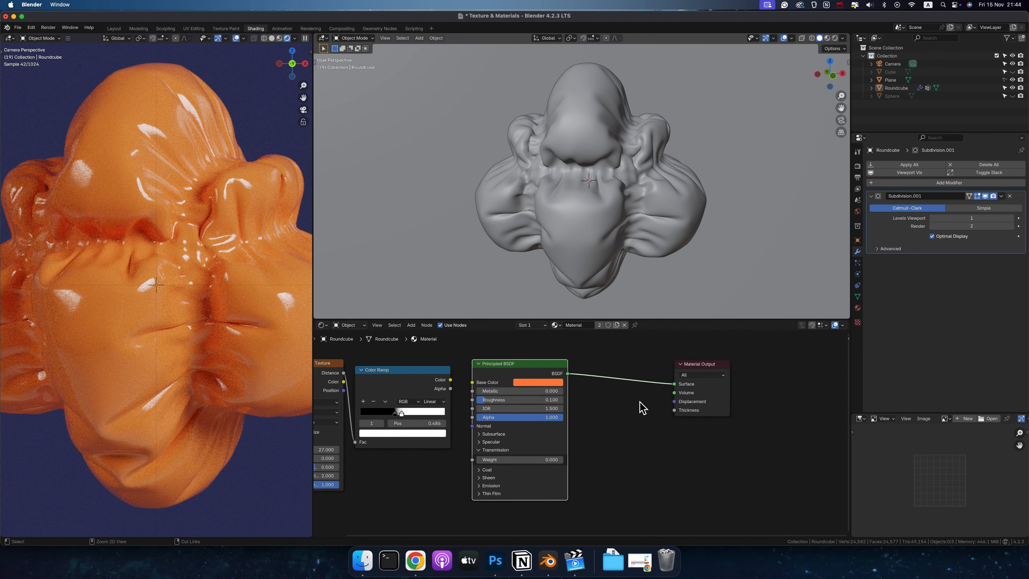
- Add a second Principled BSDF node and place it below the first one
{"action": "left_click", "coordinate": [411, 325]}
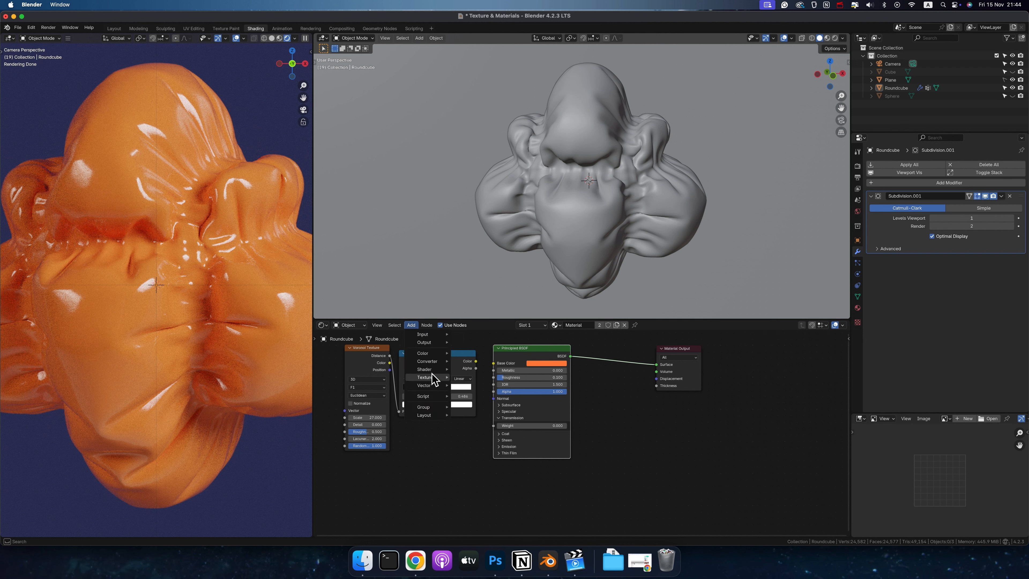
{"action": "mouse_move", "coordinate": [432, 375]}
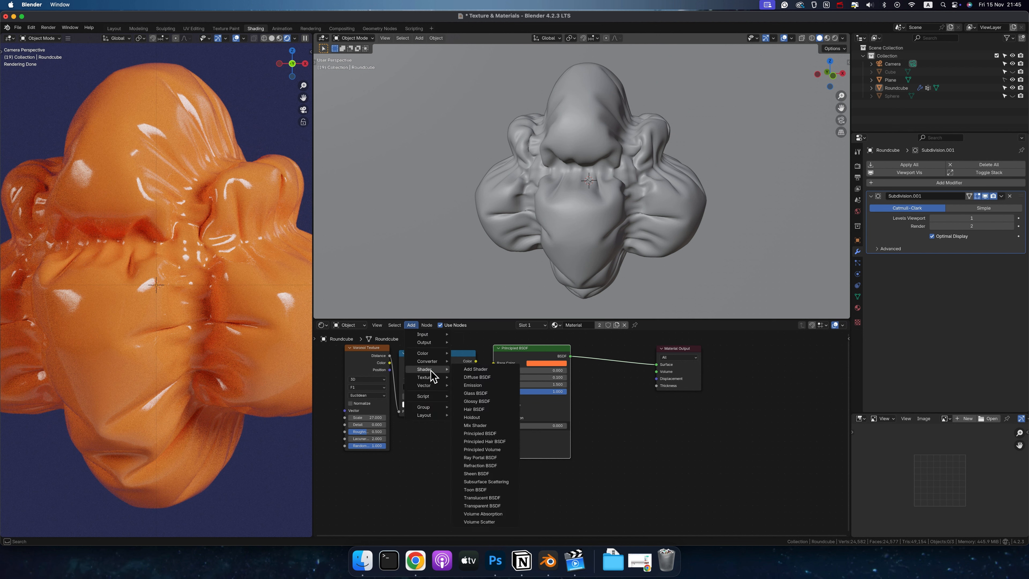
{"action": "left_click", "coordinate": [480, 434]}
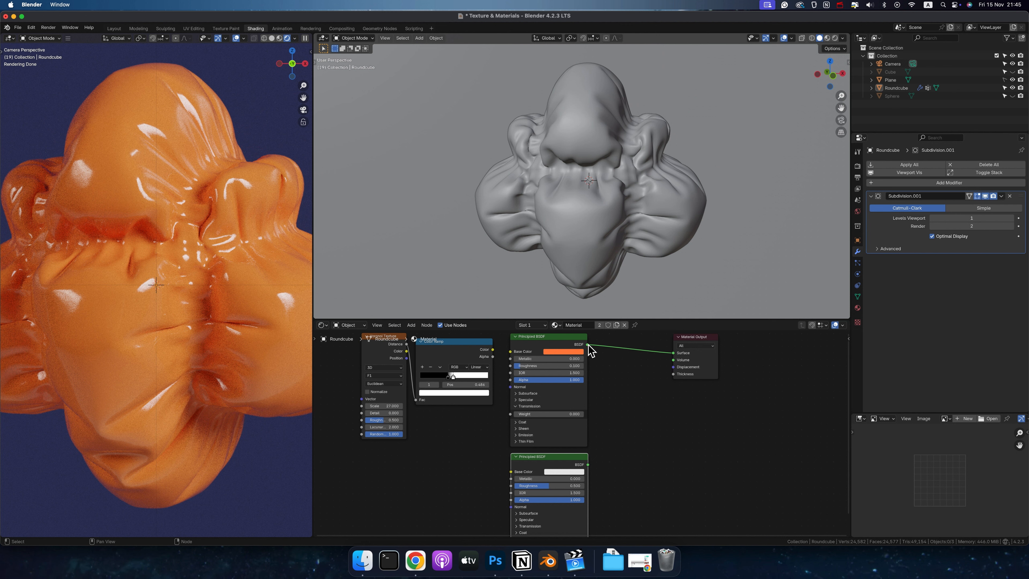
- Add a Mix Shader from the first Principled BSDF's output and insert it on the link to the Material Output
{"action": "left_click_drag", "start_coordinate": [589, 345], "coordinate": [623, 387]}
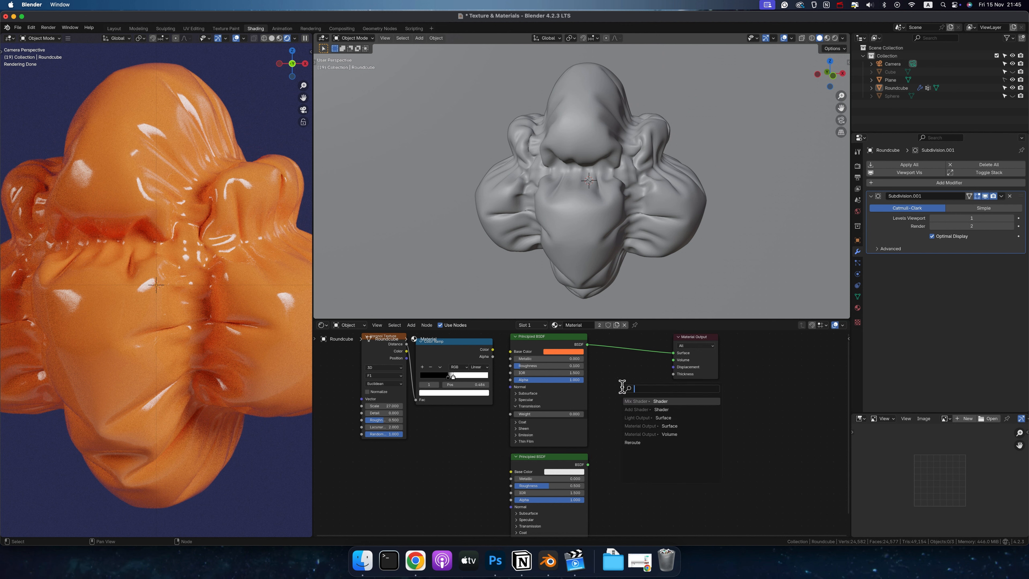
{"action": "left_click", "coordinate": [648, 401]}
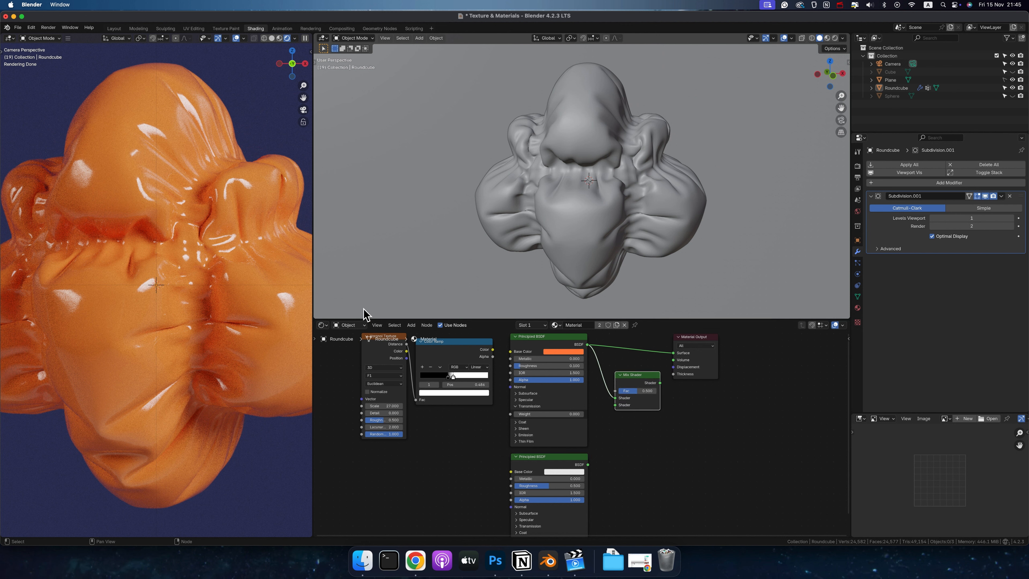
{"action": "left_click", "coordinate": [425, 472]}
{"action": "key", "text": "shift+a"}
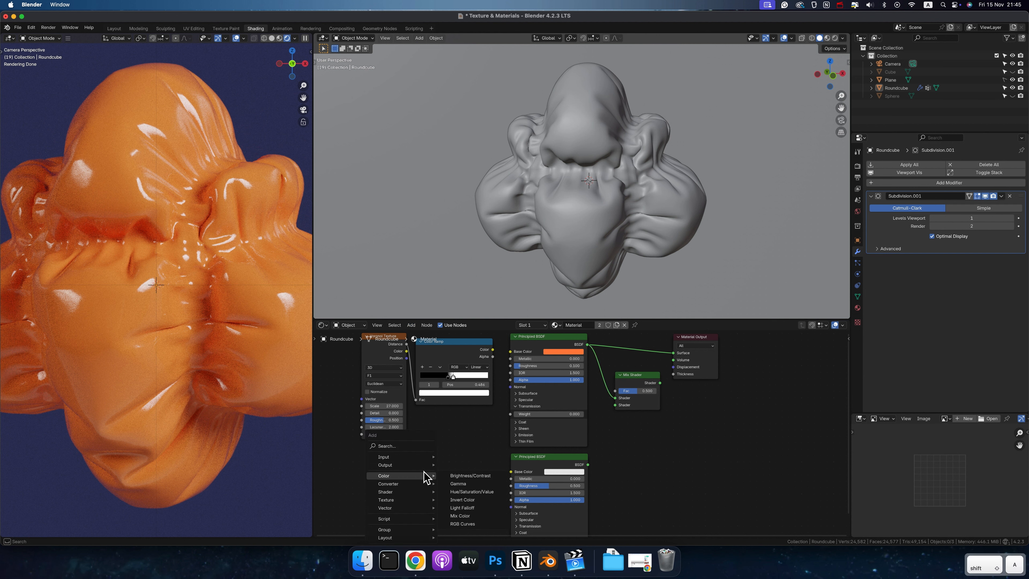
{"action": "left_click", "coordinate": [412, 445]}
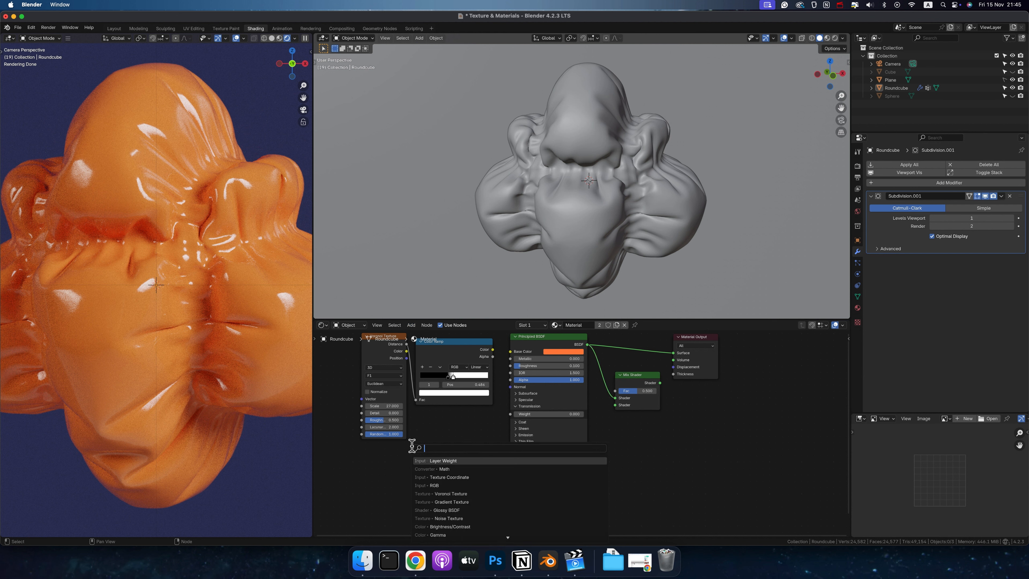
{"action": "left_click_drag", "start_coordinate": [653, 375], "coordinate": [674, 353]}
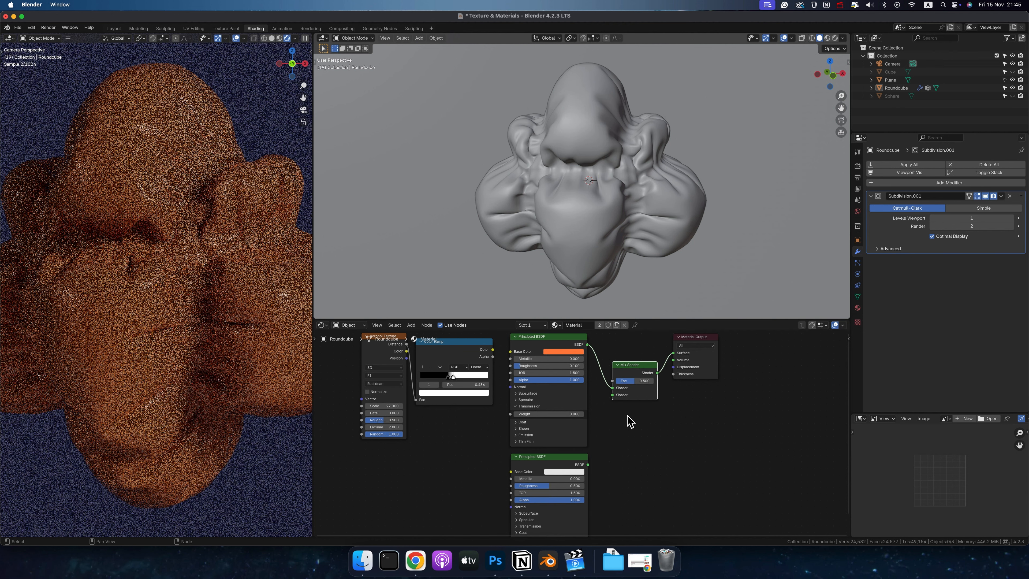
- Connect the second Principled BSDF to the Mix Shader's second Shader input, and try Fac at 1.000 before setting it to 0.000
{"action": "left_click_drag", "start_coordinate": [588, 464], "coordinate": [617, 386]}
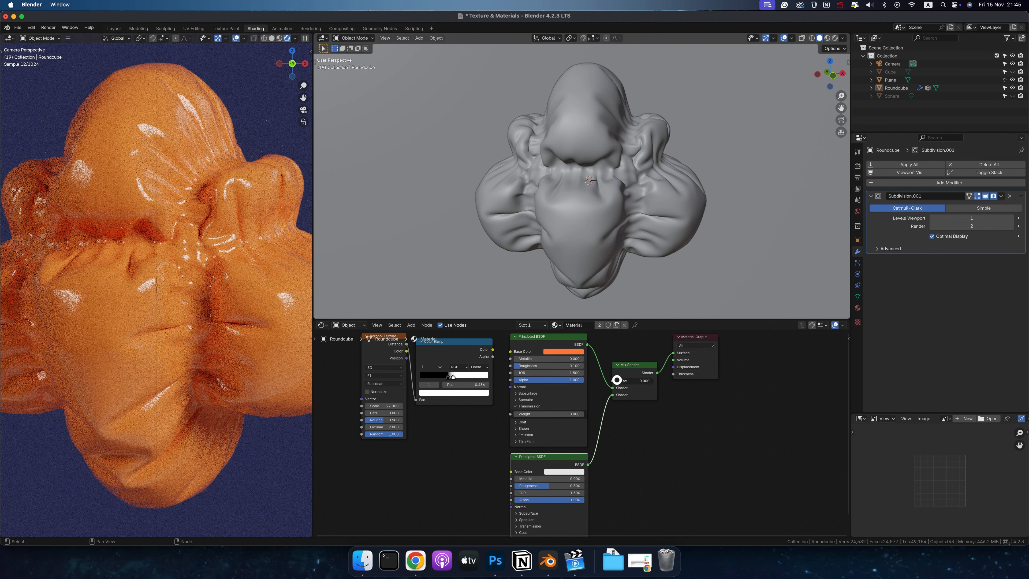
{"action": "left_click_drag", "start_coordinate": [617, 380], "coordinate": [690, 379]}
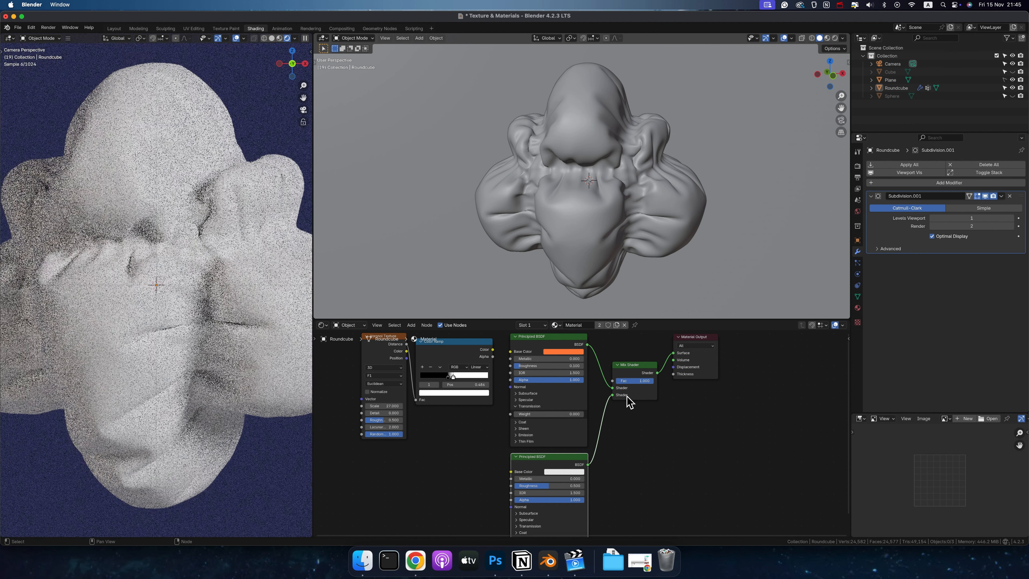
{"action": "left_click_drag", "start_coordinate": [653, 381], "coordinate": [586, 382]}
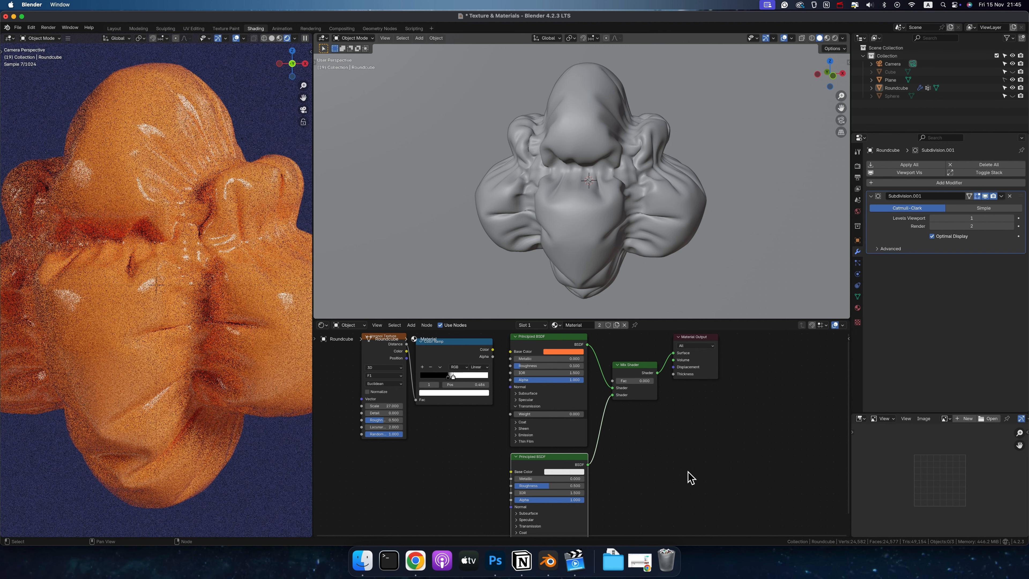
- Collapse the first shader's Transmission settings and change the second Principled BSDF's Base Color to a saturated orange-red
{"action": "left_click", "coordinate": [543, 406]}
{"action": "scroll", "coordinate": [686, 418], "scroll_direction": "up", "scroll_amount": 2}
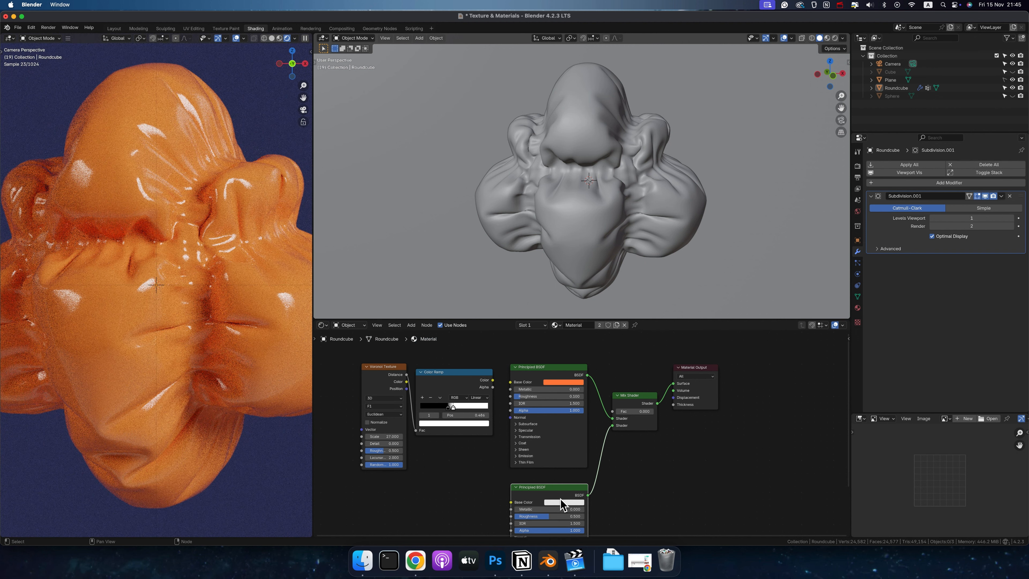
{"action": "left_click", "coordinate": [561, 504]}
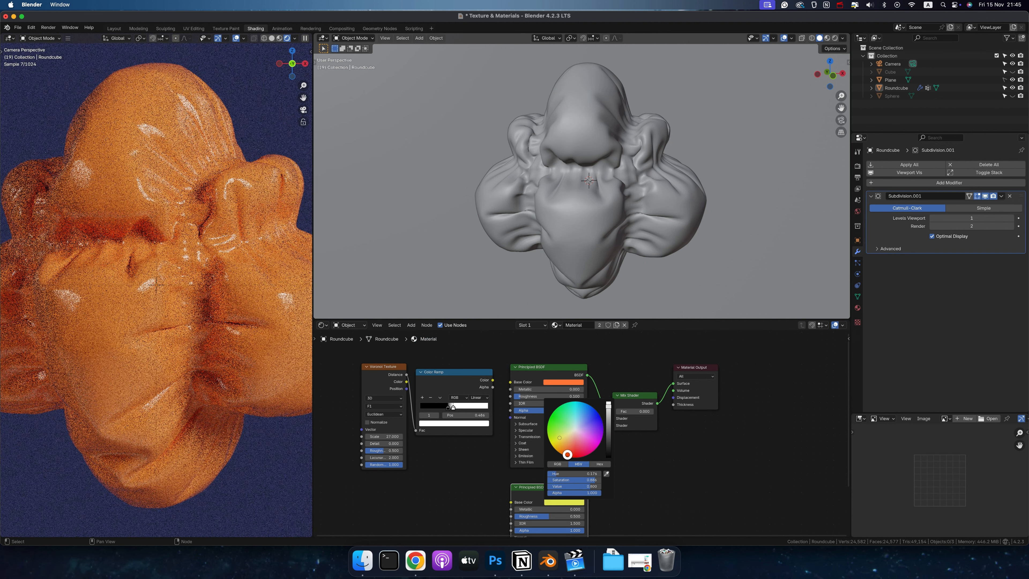
{"action": "left_click_drag", "start_coordinate": [566, 431], "coordinate": [570, 455]}
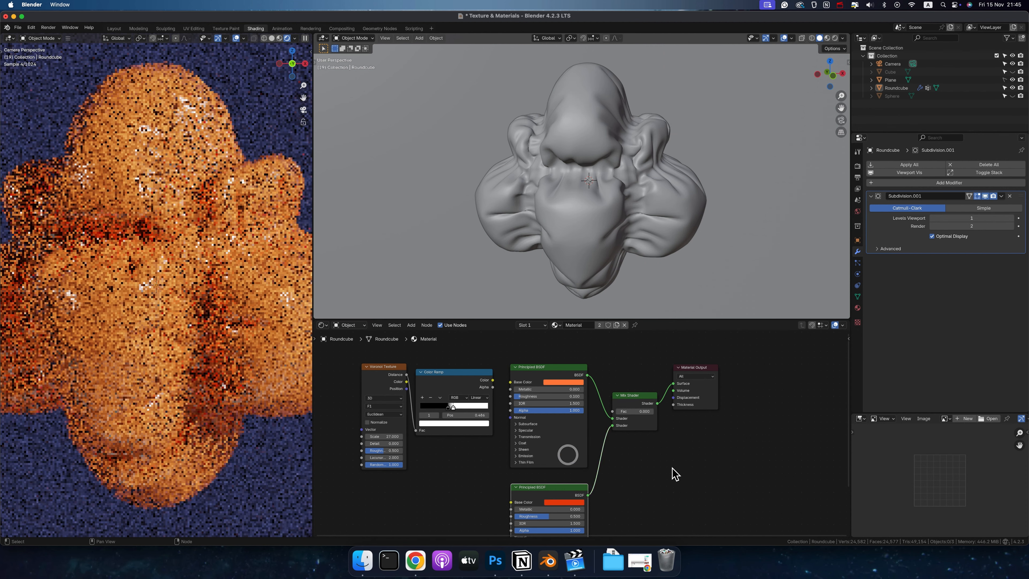
{"action": "scroll", "coordinate": [654, 469], "scroll_direction": "down", "scroll_amount": 2}
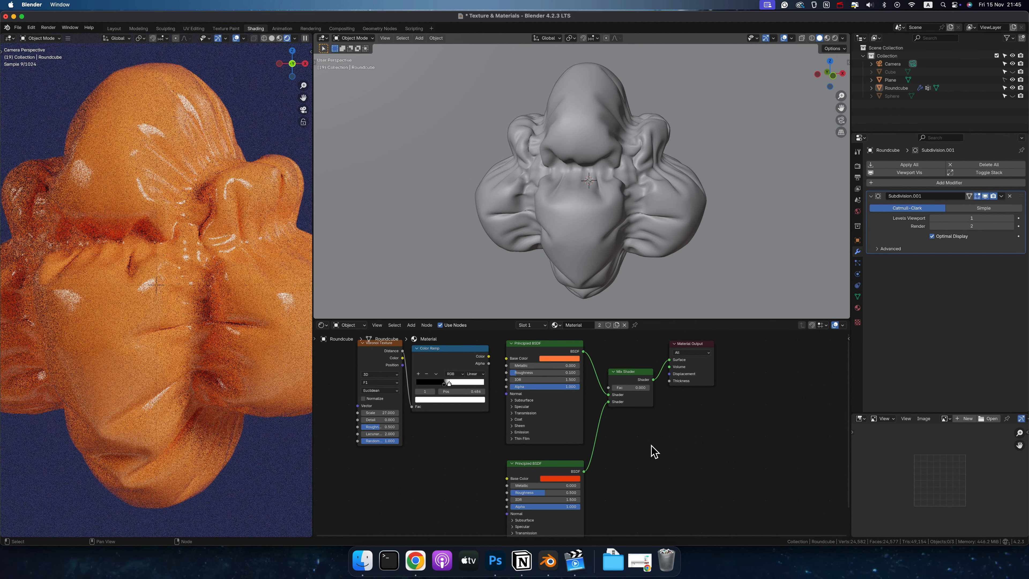
- Move the Voronoi Texture and Color Ramp above the shaders and connect the ramp's Color to the Mix Shader's Fac
{"action": "scroll", "coordinate": [539, 373], "scroll_direction": "up", "scroll_amount": 1}
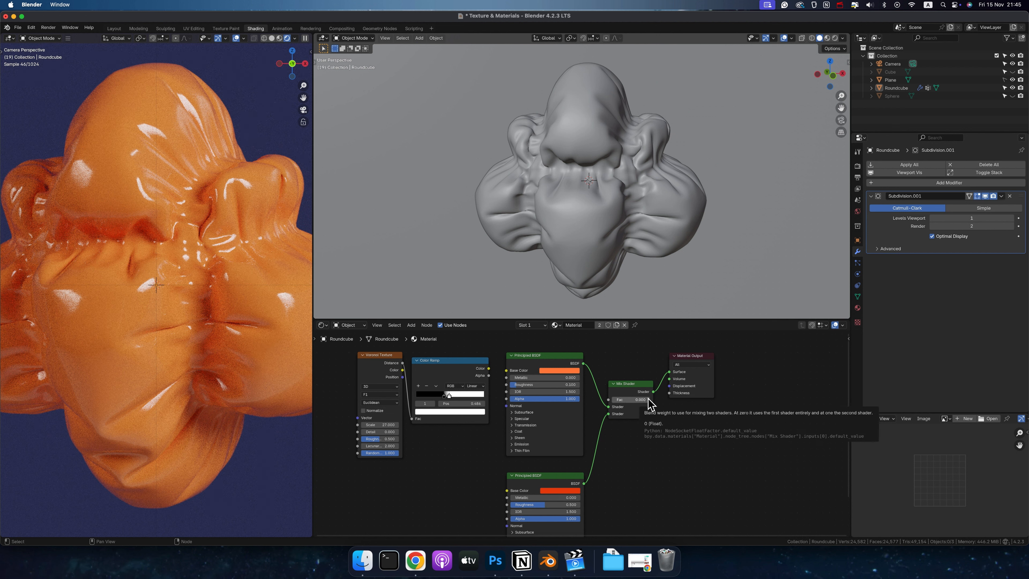
{"action": "scroll", "coordinate": [649, 404], "scroll_direction": "up", "scroll_amount": 3}
{"action": "left_click_drag", "start_coordinate": [457, 409], "coordinate": [609, 449]}
{"action": "scroll", "coordinate": [649, 474], "scroll_direction": "down", "scroll_amount": 3}
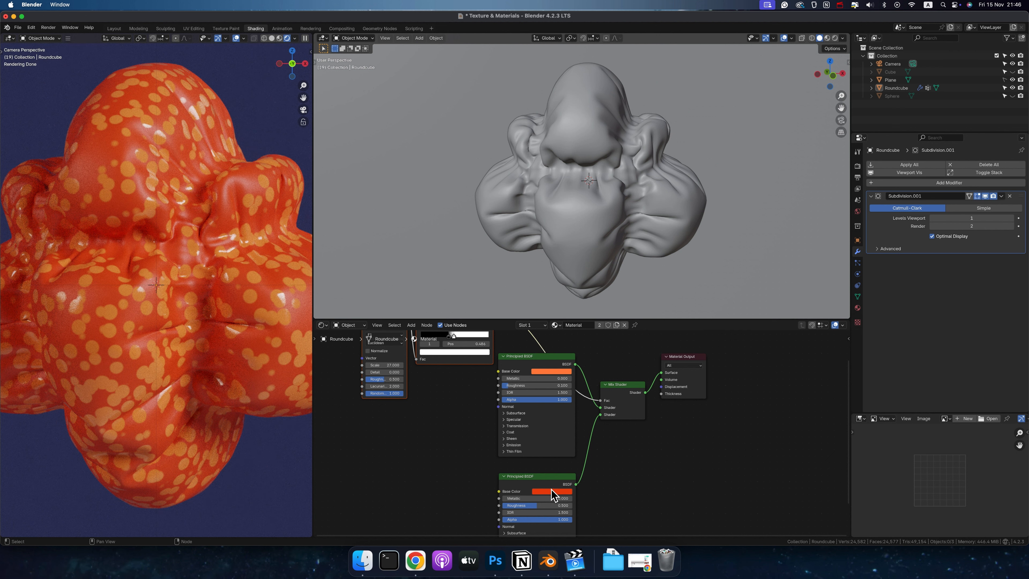
- Preview the Color Ramp's black-and-white mask on the object, and switch the output back to the Mix Shader
{"action": "scroll", "coordinate": [424, 401], "scroll_direction": "up", "scroll_amount": 3}
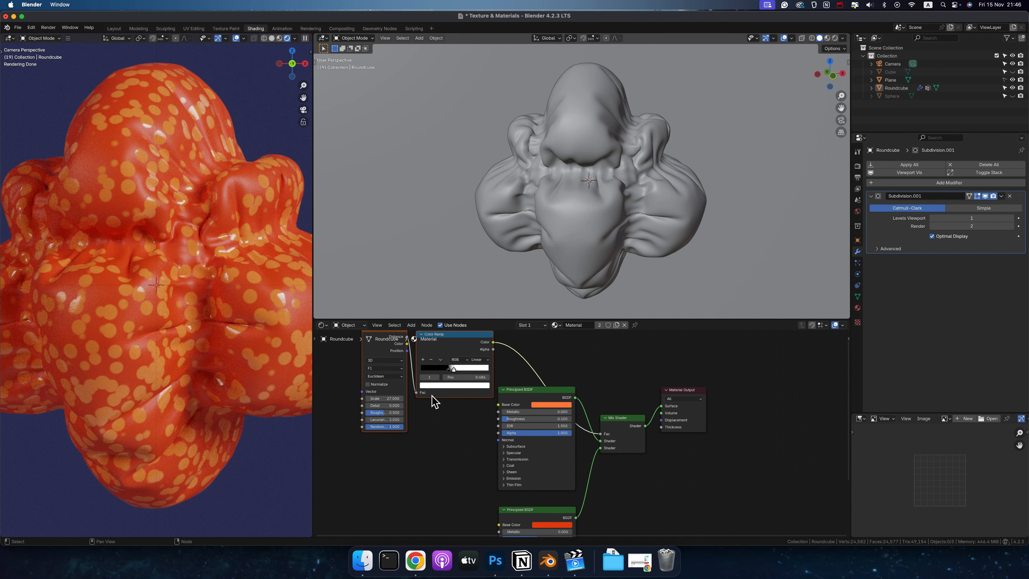
{"action": "left_click", "coordinate": [459, 342], "text": "ctrl+shift"}
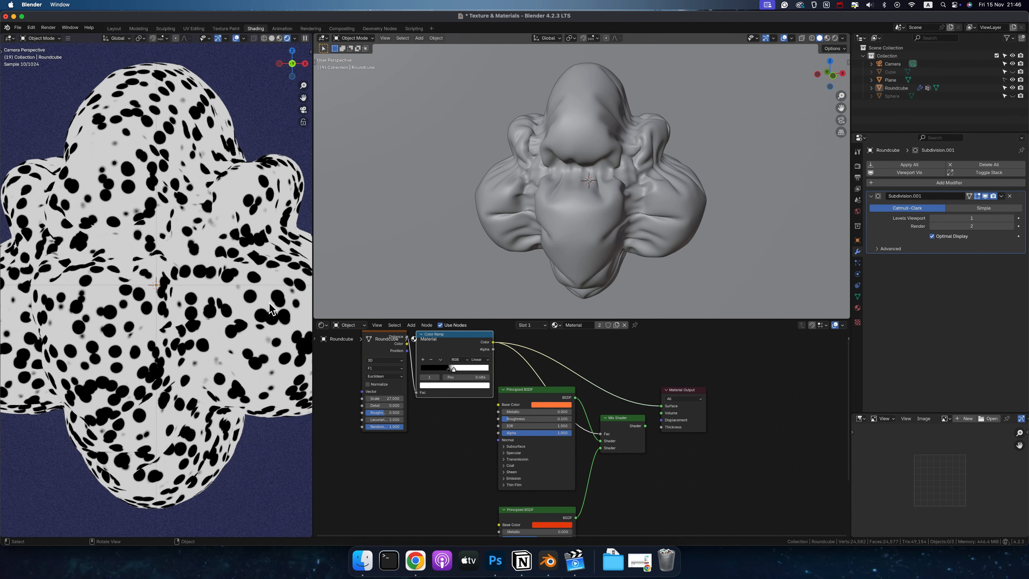
{"action": "left_click", "coordinate": [623, 423], "text": "ctrl+shift"}
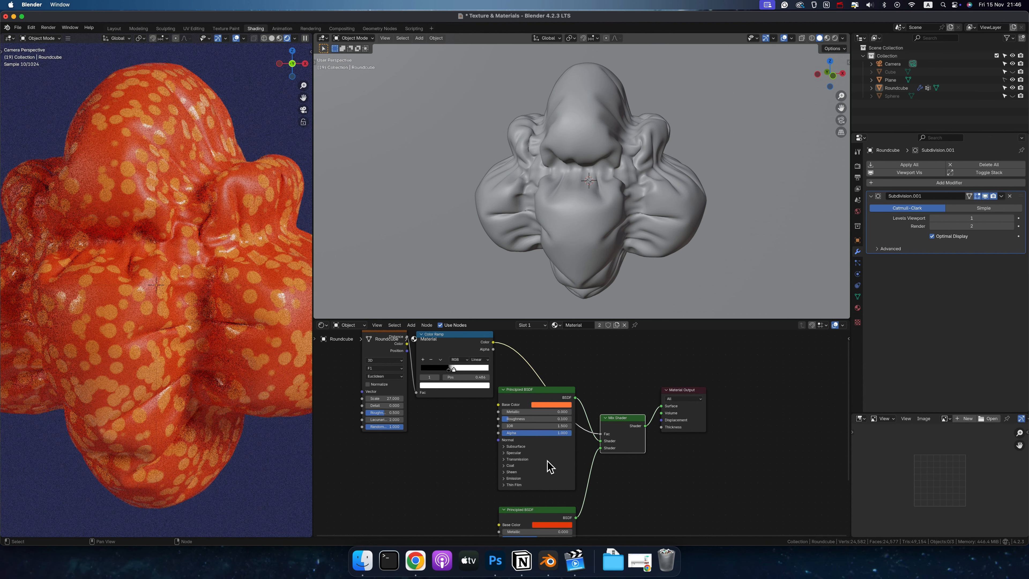
- Expand the first Principled BSDF's Transmission settings and set its Weight to 1.000
{"action": "scroll", "coordinate": [648, 461], "scroll_direction": "down", "scroll_amount": 5}
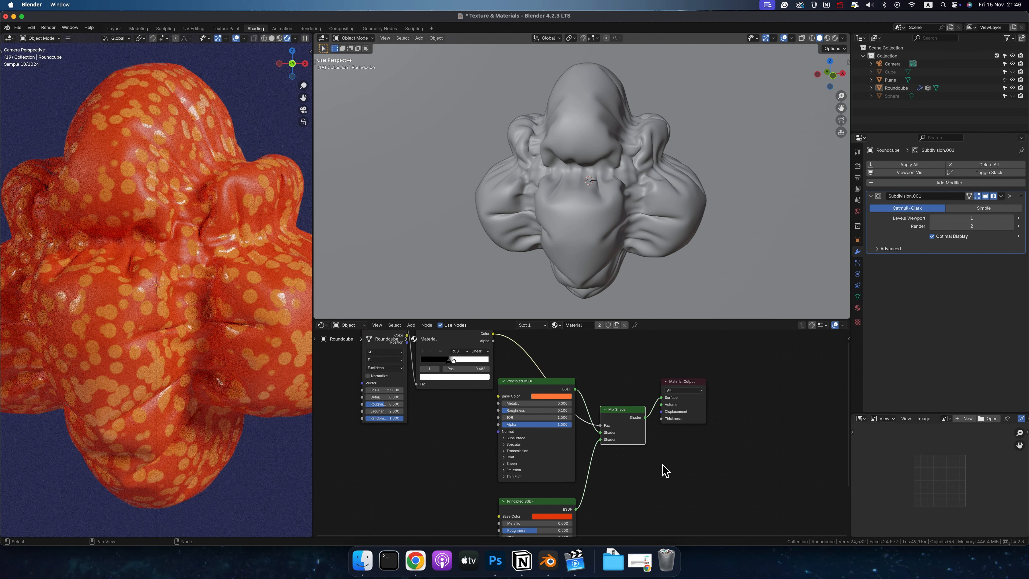
{"action": "scroll", "coordinate": [641, 458], "scroll_direction": "up", "scroll_amount": 3}
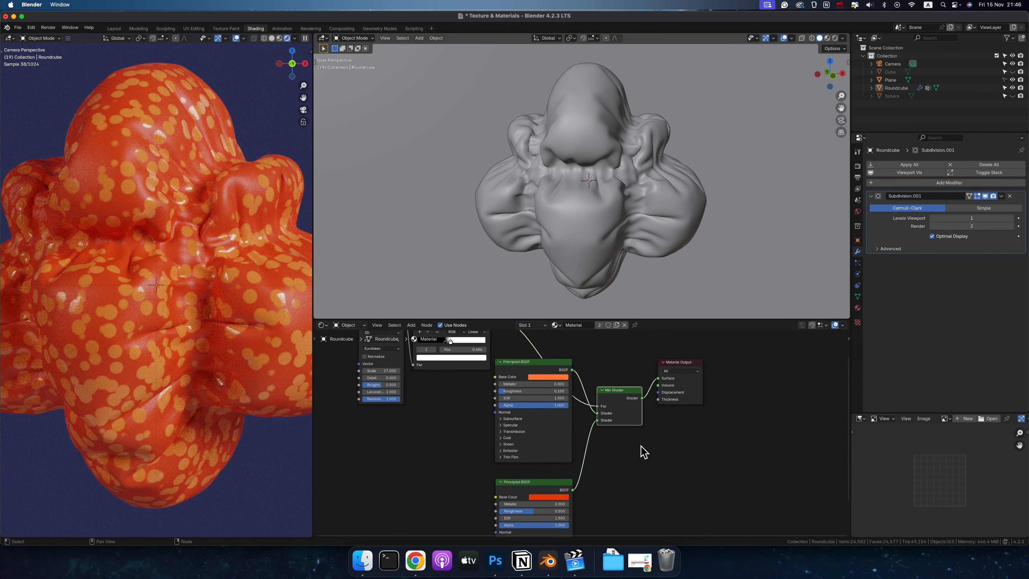
{"action": "left_click", "coordinate": [501, 431]}
{"action": "left_click_drag", "start_coordinate": [507, 439], "coordinate": [618, 434]}
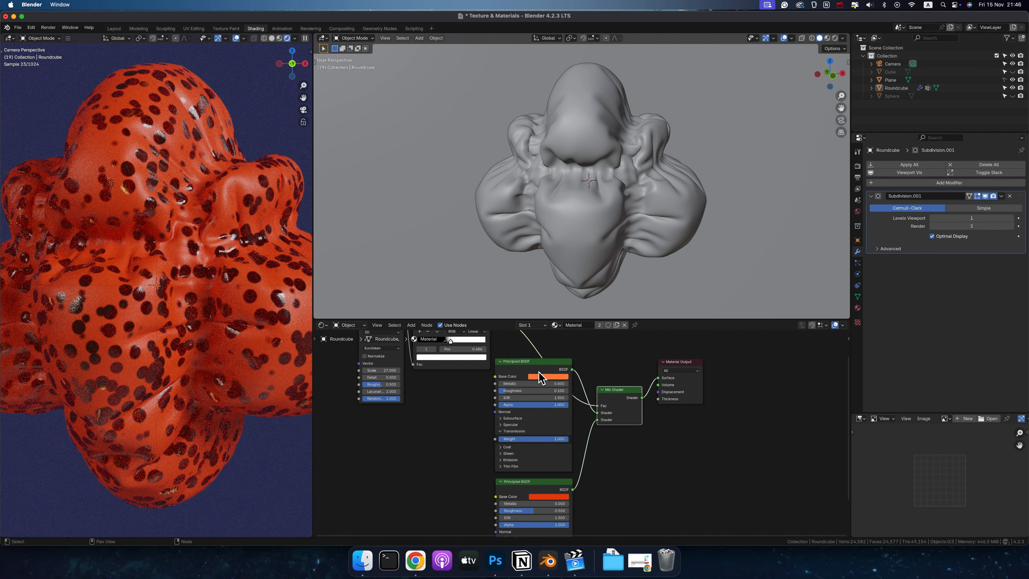
- Lower the saturation of the first Principled BSDF's Base Color until it is pure white
{"action": "left_click", "coordinate": [541, 380]}
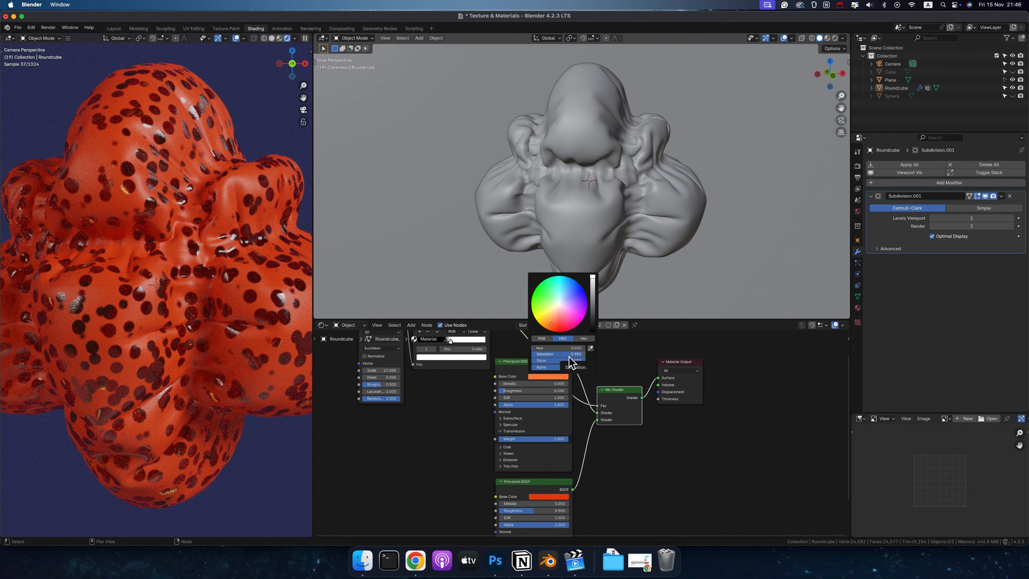
{"action": "left_click_drag", "start_coordinate": [573, 356], "coordinate": [540, 359]}
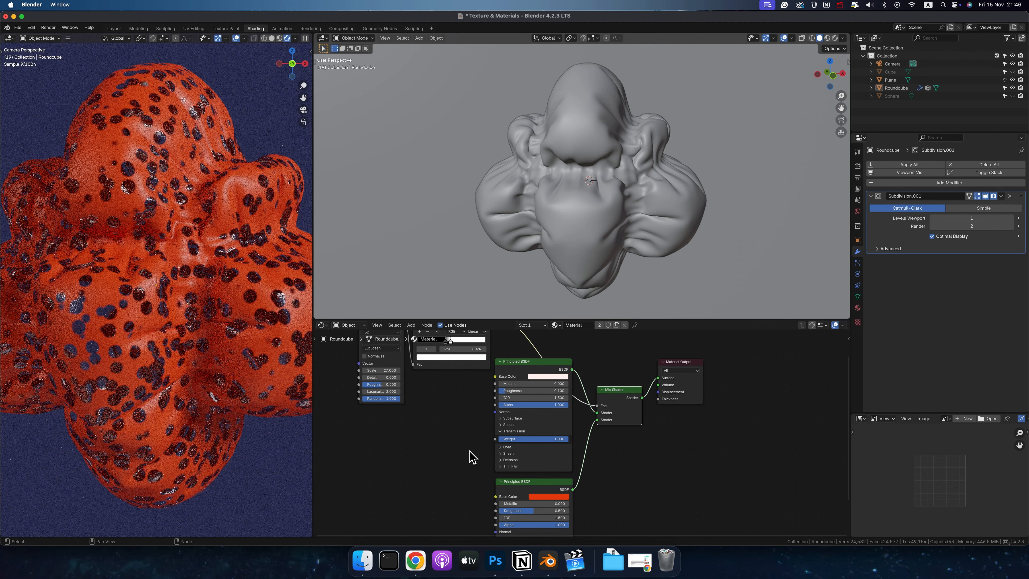
{"action": "scroll", "coordinate": [626, 476], "scroll_direction": "down", "scroll_amount": 2}
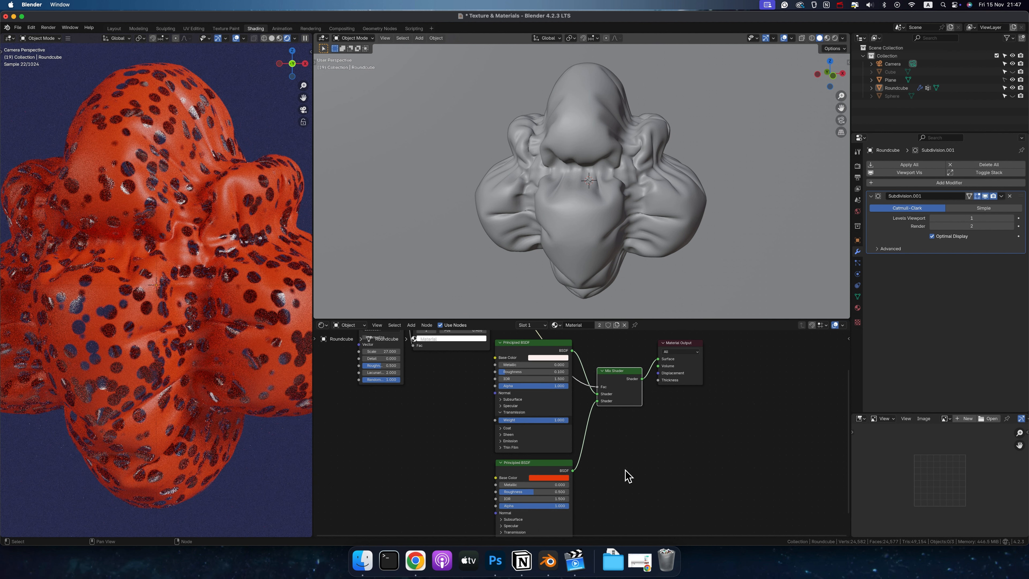
{"action": "scroll", "coordinate": [626, 470], "scroll_direction": "up", "scroll_amount": 2}
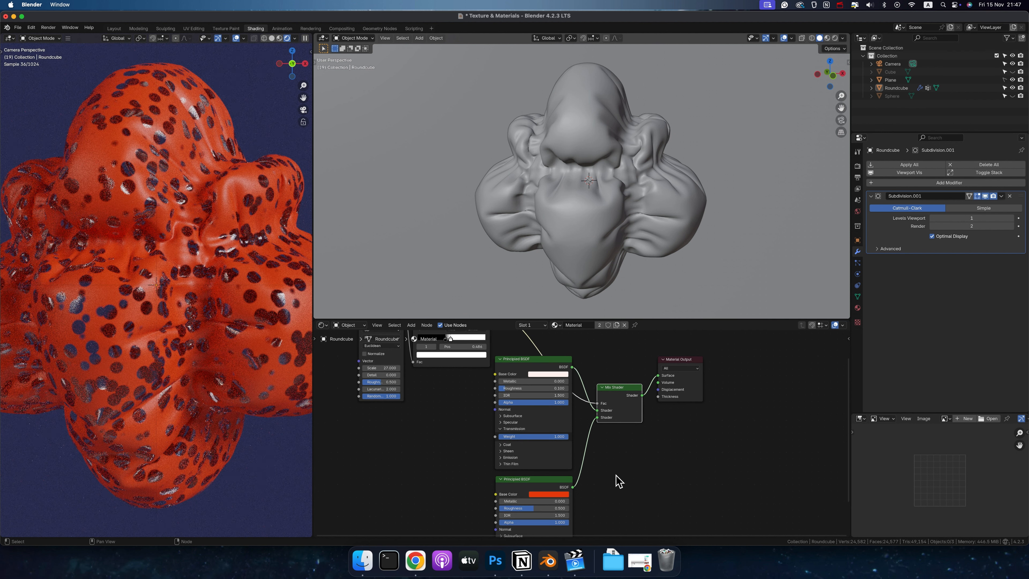
{"action": "left_click", "coordinate": [540, 373]}
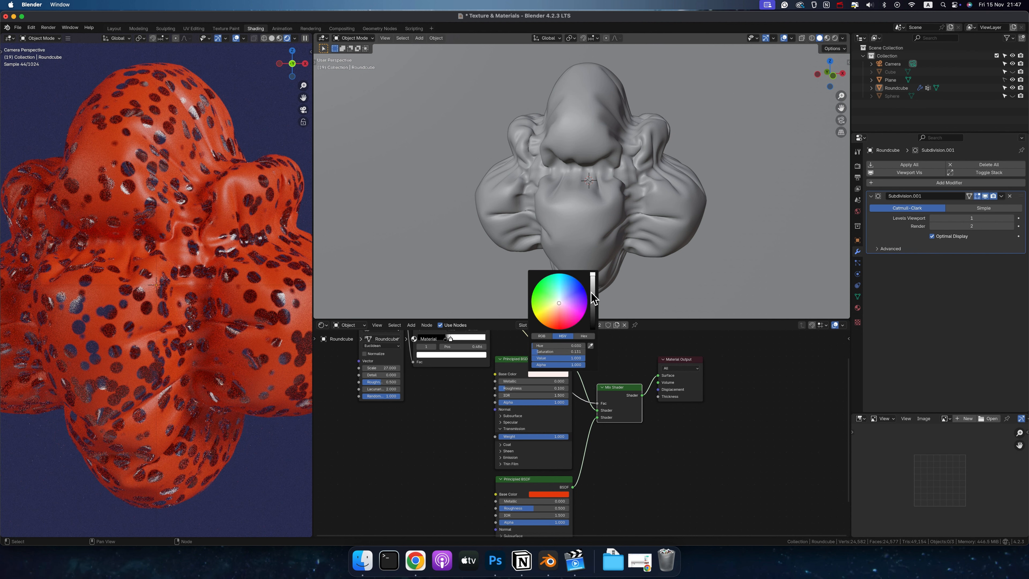
{"action": "left_click_drag", "start_coordinate": [542, 352], "coordinate": [530, 352]}
- Delete the Voronoi Texture and Color Ramp nodes from the material
{"action": "scroll", "coordinate": [449, 451], "scroll_direction": "up", "scroll_amount": 5}
{"action": "left_click_drag", "start_coordinate": [342, 354], "coordinate": [456, 362]}
{"action": "key", "text": "x"}
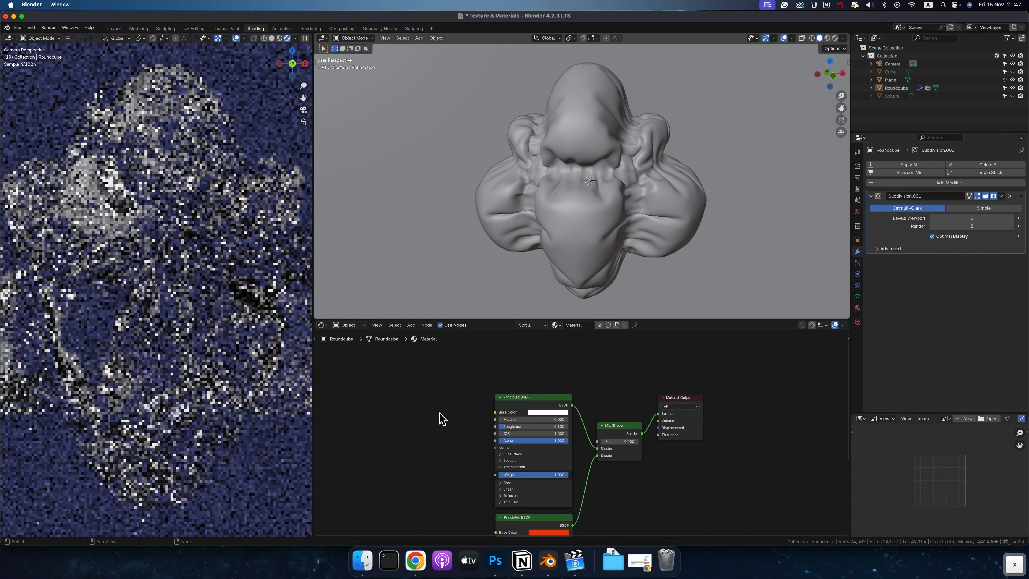
- Disconnect and delete the orange-red Principled BSDF that feeds the Mix Shader's second input
{"action": "scroll", "coordinate": [456, 415], "scroll_direction": "down", "scroll_amount": 2}
{"action": "scroll", "coordinate": [466, 411], "scroll_direction": "down", "scroll_amount": 2}
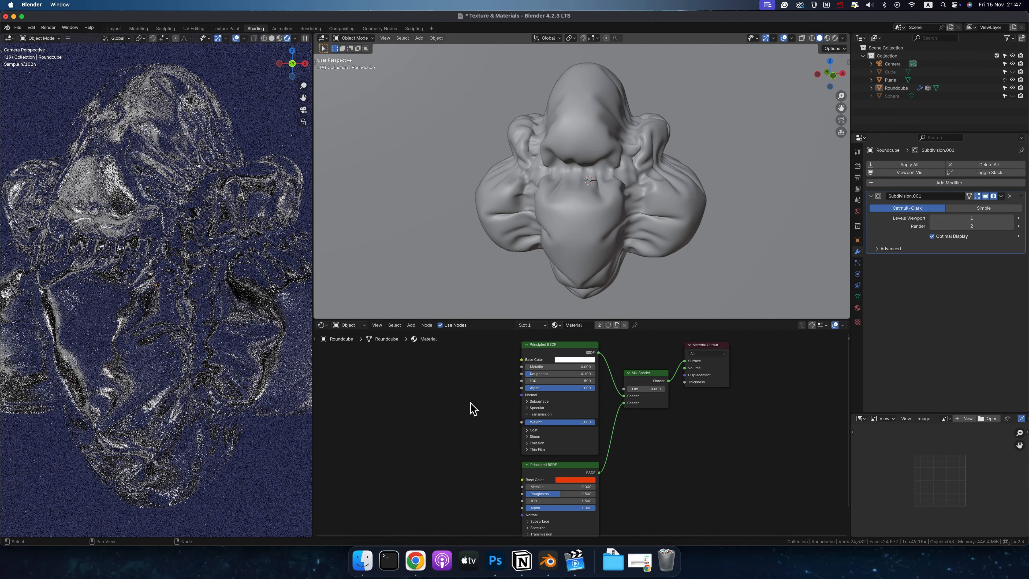
{"action": "scroll", "coordinate": [466, 408], "scroll_direction": "down", "scroll_amount": 2}
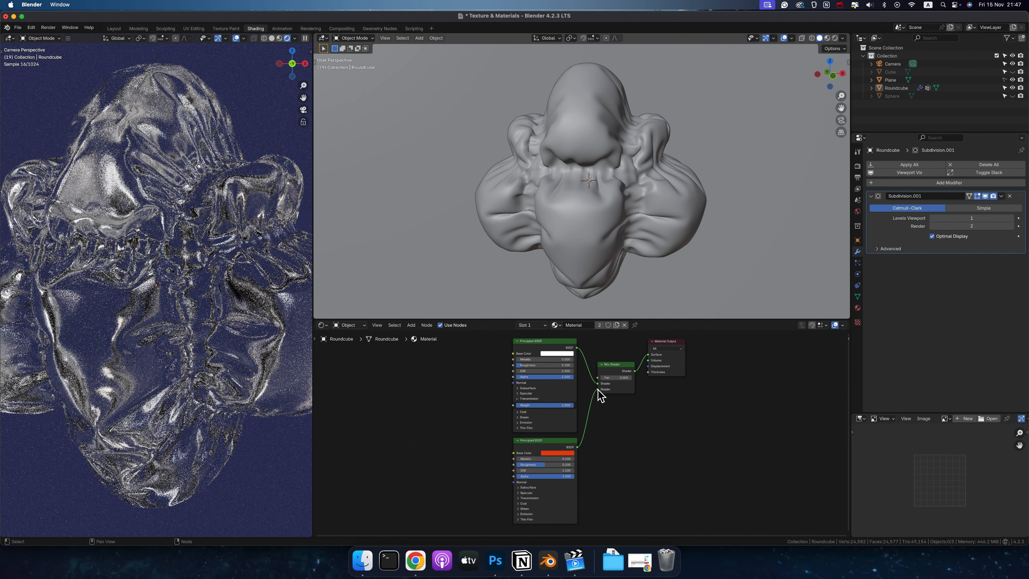
{"action": "left_click_drag", "start_coordinate": [598, 390], "coordinate": [578, 445]}
{"action": "left_click", "coordinate": [554, 439]}
{"action": "key", "text": "x"}
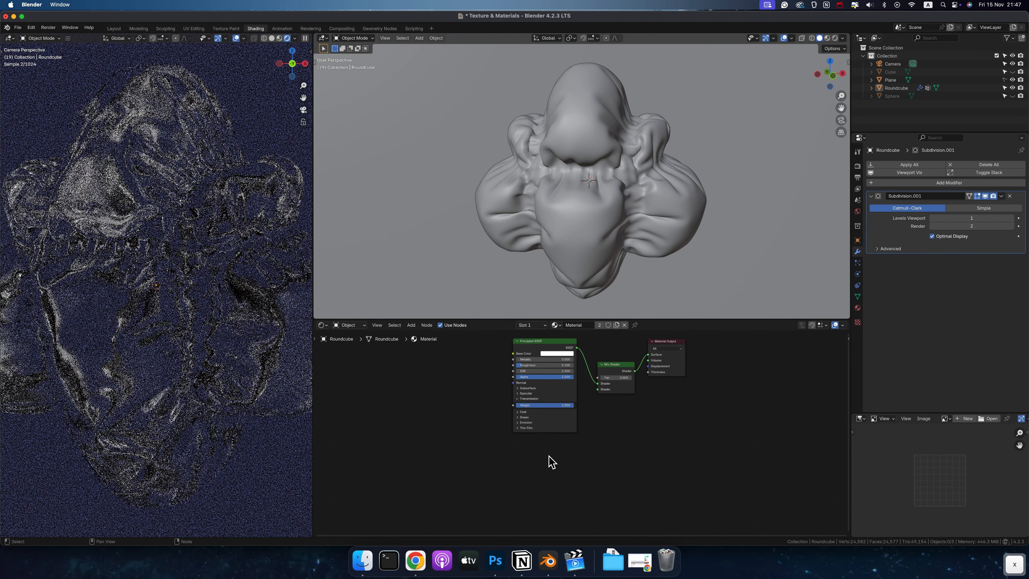
- Add a Transparent BSDF below the Principled BSDF and connect it to the Mix Shader's second shader input
{"action": "left_click", "coordinate": [411, 325]}
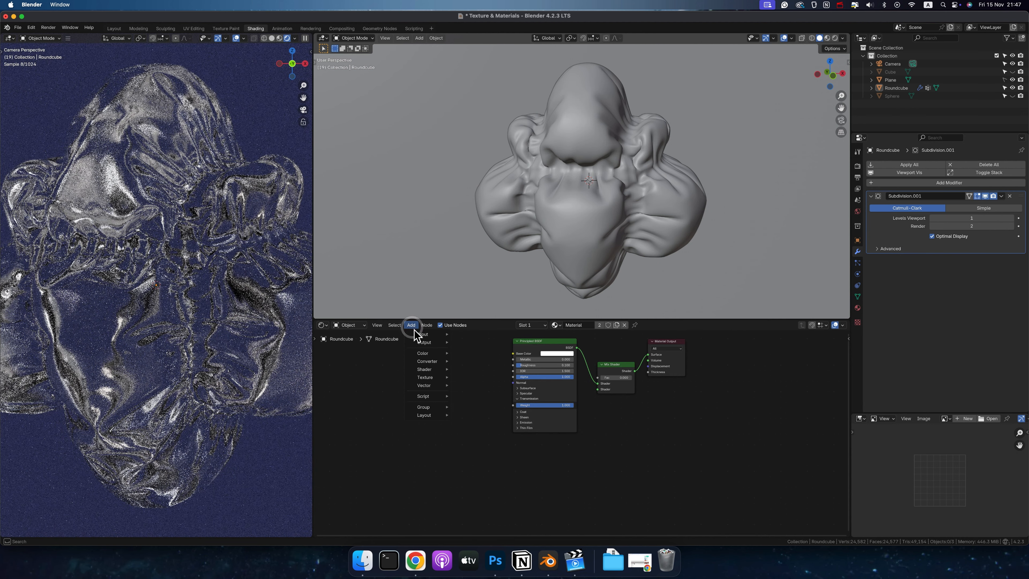
{"action": "mouse_move", "coordinate": [424, 369]}
{"action": "left_click", "coordinate": [488, 502]}
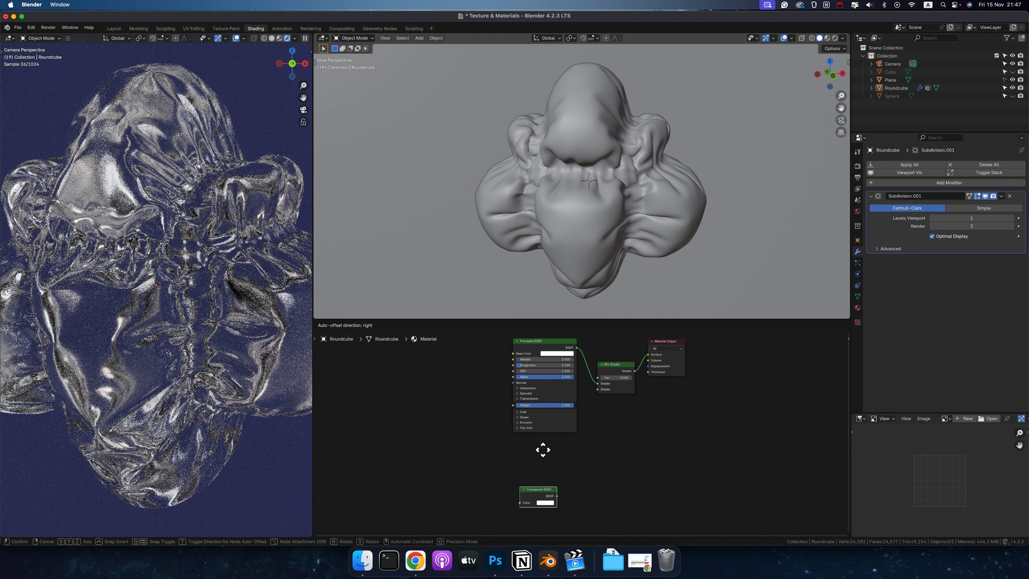
{"action": "left_click", "coordinate": [580, 453]}
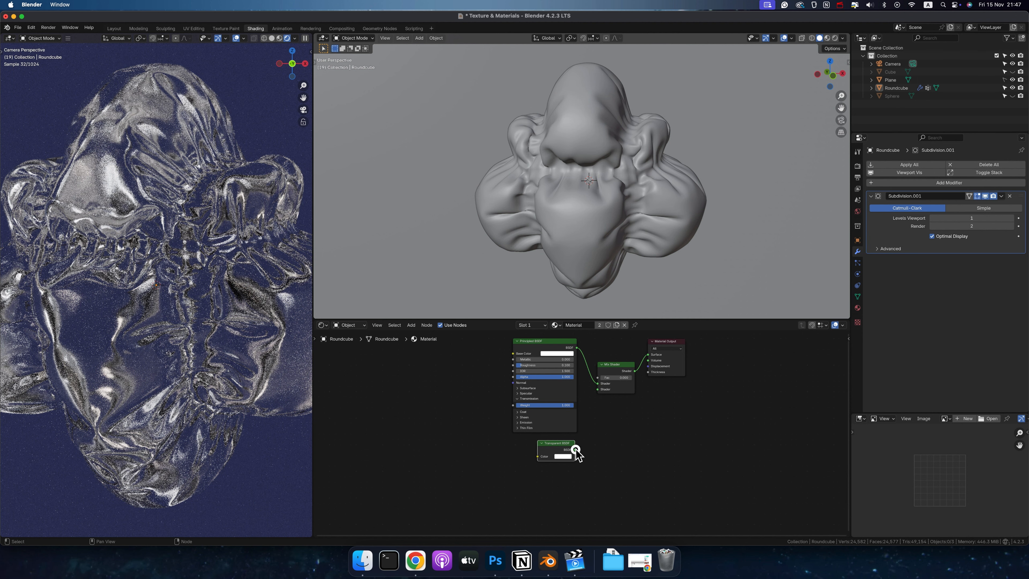
{"action": "left_click_drag", "start_coordinate": [576, 450], "coordinate": [598, 389]}
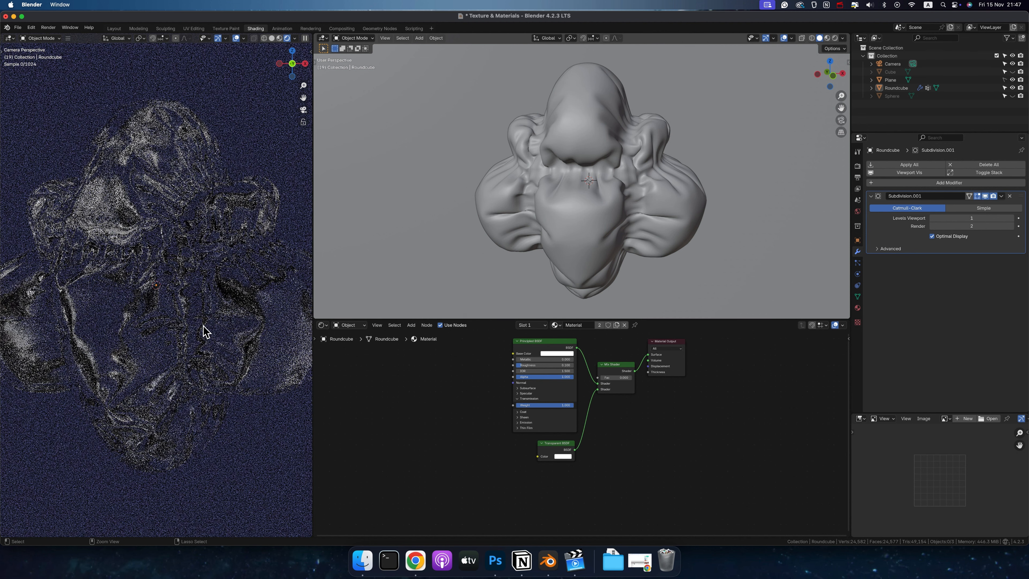
- Add a plane, lower it along Z beneath the round cube and scale it up into a large floor
{"action": "left_click", "coordinate": [420, 38]}
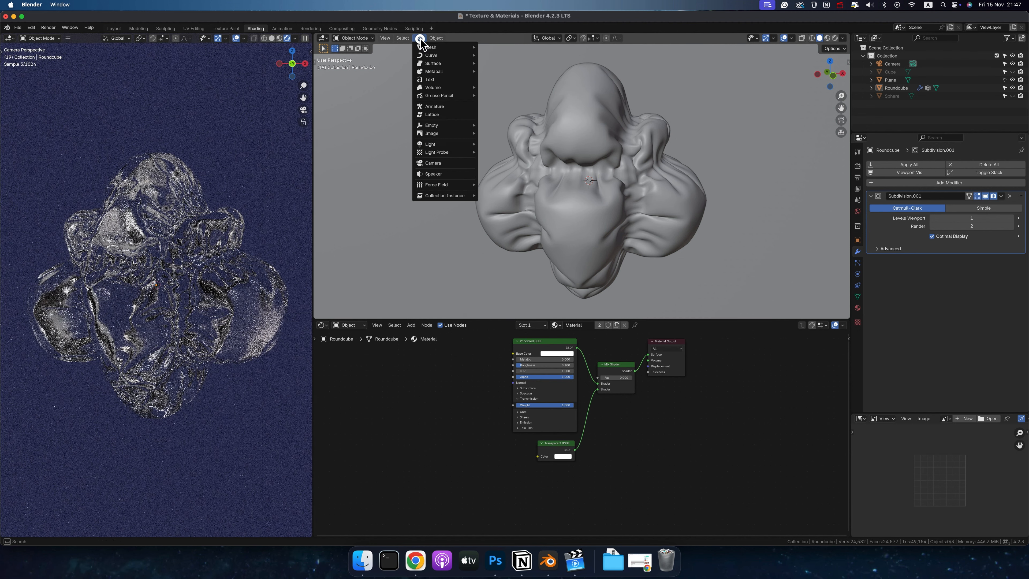
{"action": "mouse_move", "coordinate": [429, 48]}
{"action": "left_click", "coordinate": [503, 46]}
{"action": "key", "text": "g"}
{"action": "key", "text": "z"}
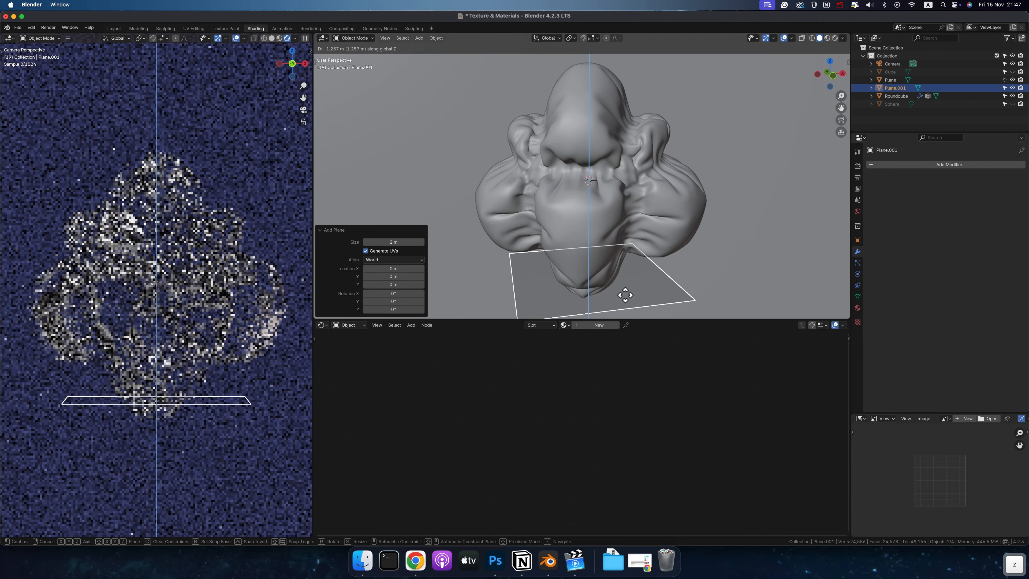
{"action": "left_click", "coordinate": [627, 291]}
{"action": "key", "text": "s"}
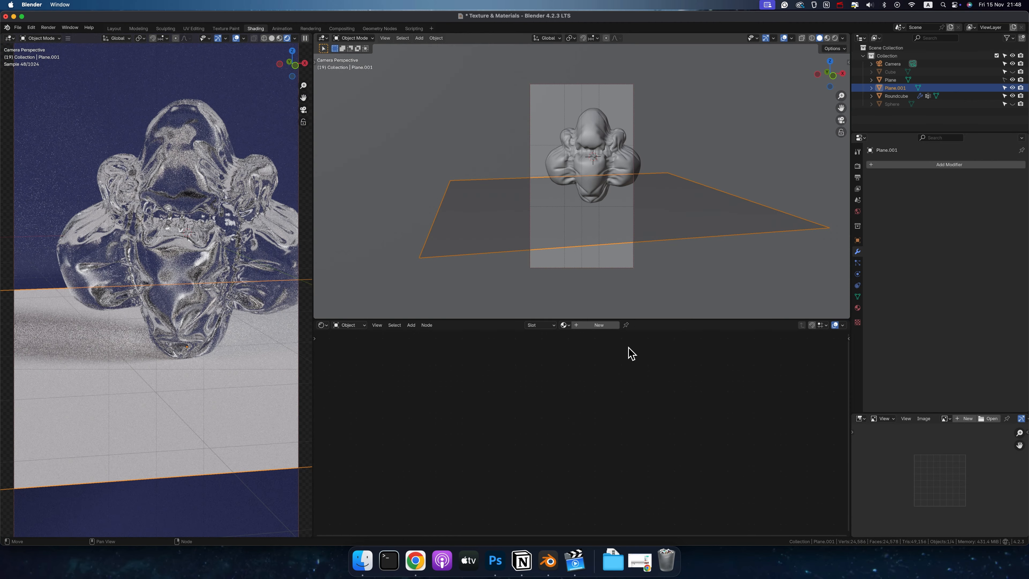
- Give the floor plane a new material with a light beige Base Color
{"action": "left_click", "coordinate": [591, 325]}
{"action": "left_click", "coordinate": [607, 354]}
{"action": "left_click", "coordinate": [626, 306]}
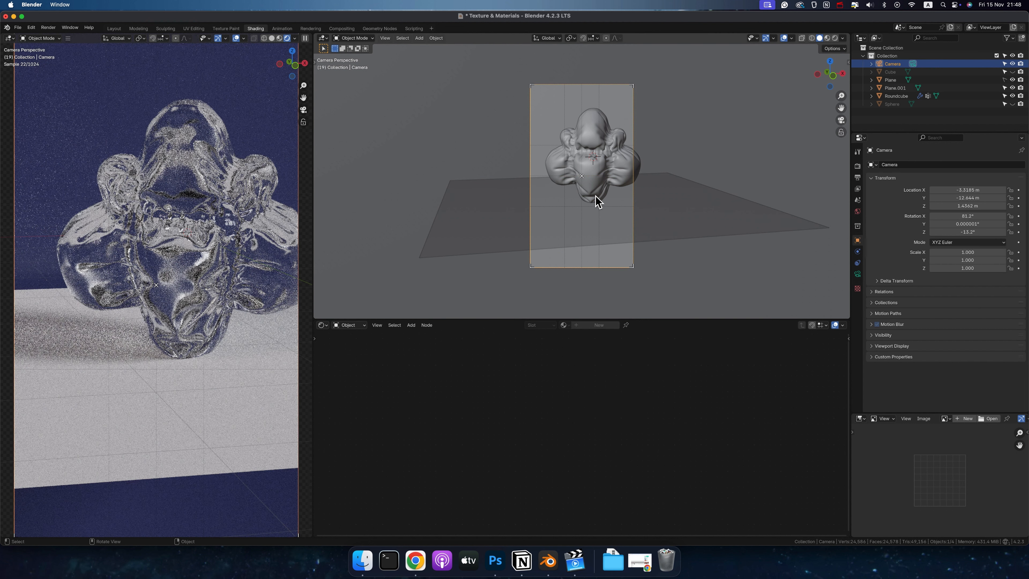
{"action": "left_click", "coordinate": [590, 223]}
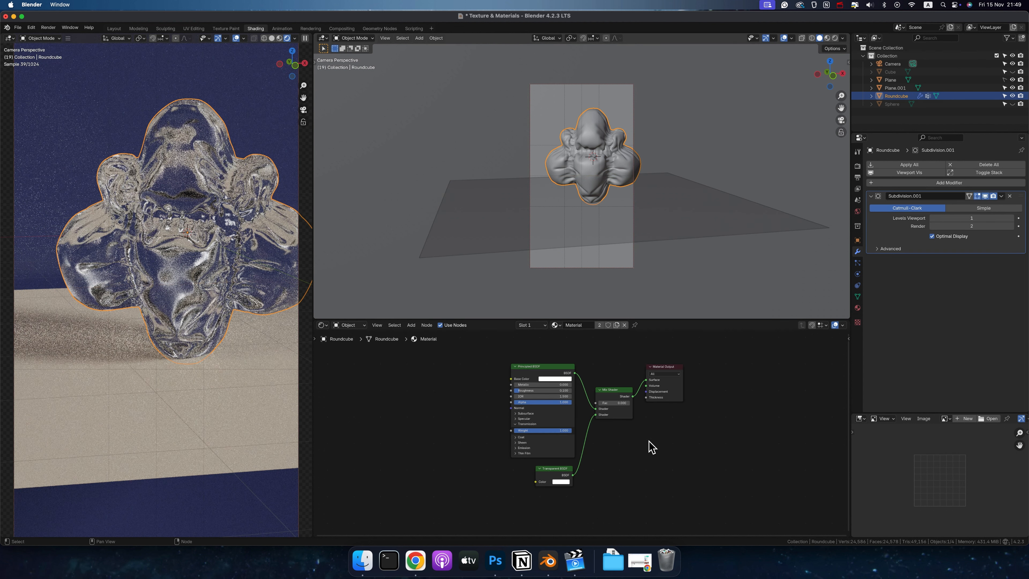
- Compare the Principled and Transparent BSDFs on the round cube by wiring each to the Material Output and raising the Mix Shader's Fac to 1.000
{"action": "left_click", "coordinate": [557, 475]}
{"action": "scroll", "coordinate": [546, 365], "scroll_direction": "right", "scroll_amount": 1}
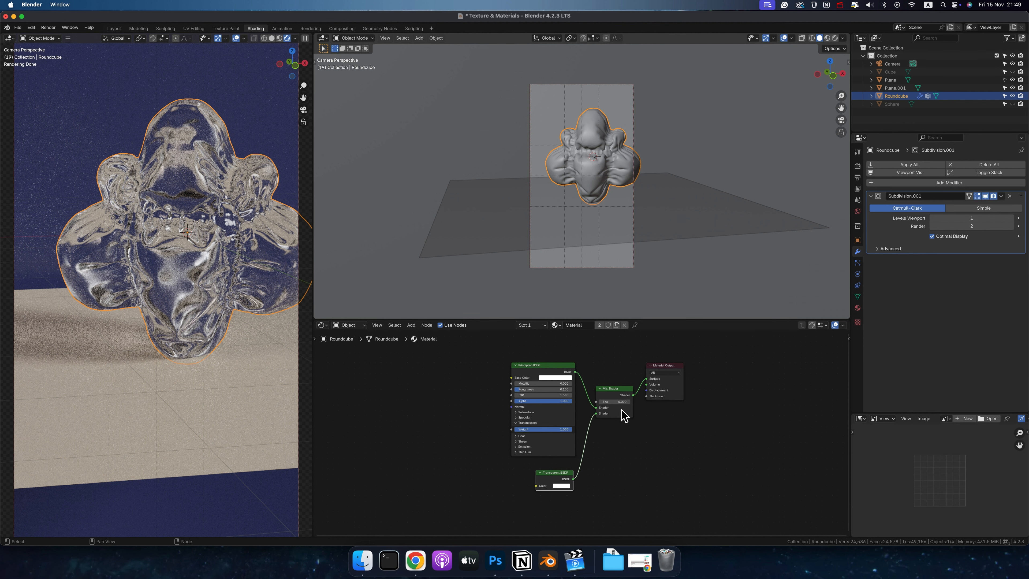
{"action": "left_click_drag", "start_coordinate": [597, 414], "coordinate": [590, 426]}
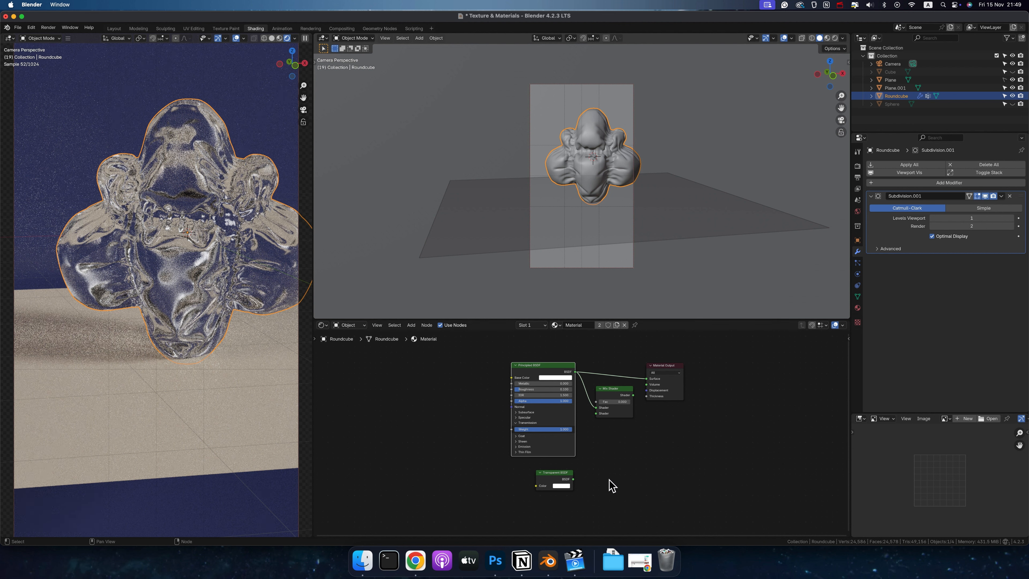
{"action": "left_click_drag", "start_coordinate": [574, 479], "coordinate": [647, 378]}
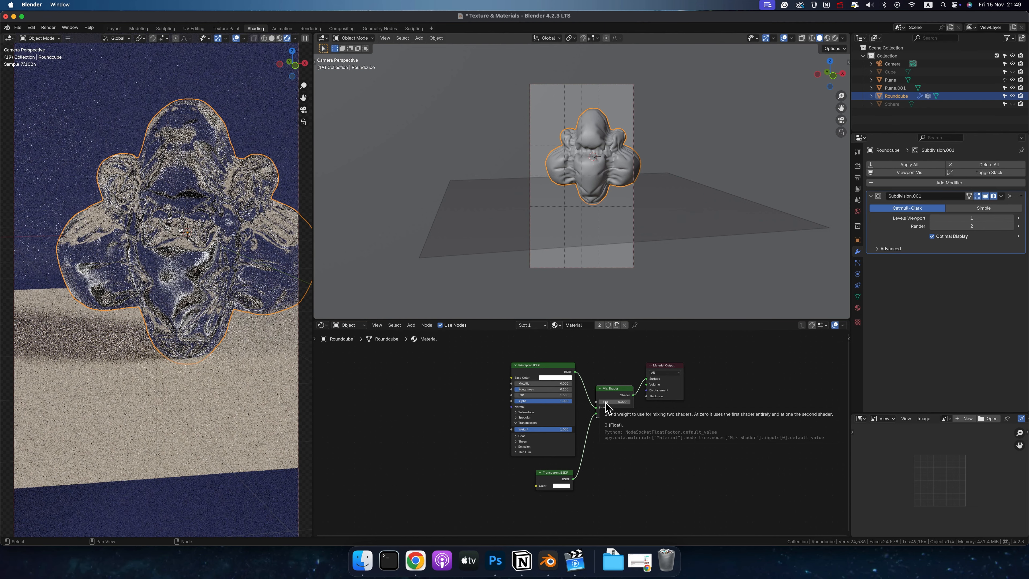
{"action": "left_click_drag", "start_coordinate": [601, 403], "coordinate": [673, 400]}
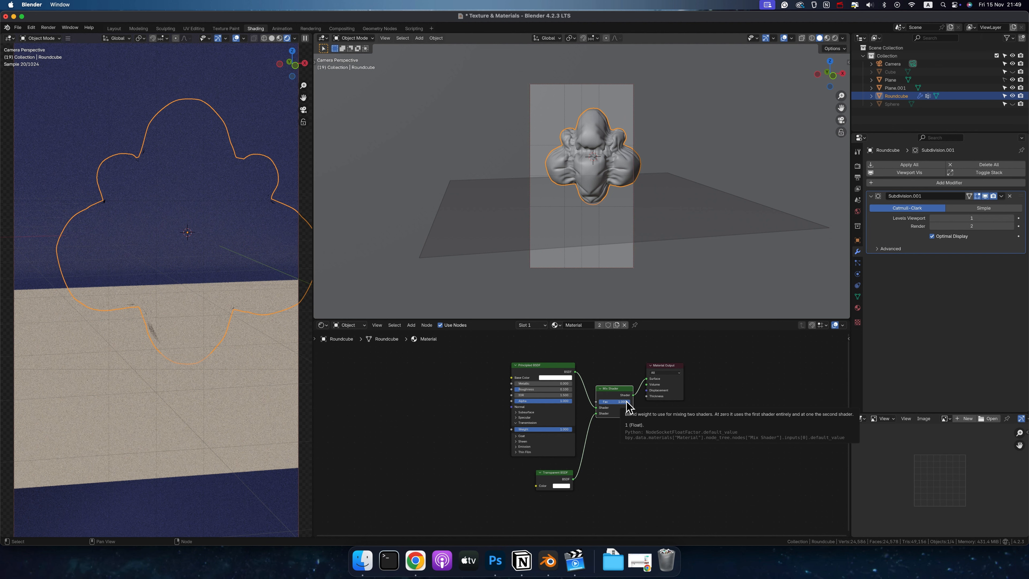
- Add a Light Path node with its Is Shadow Ray output driving the Mix Shader's Fac, placed above the Principled BSDF
{"action": "left_click_drag", "start_coordinate": [627, 405], "coordinate": [590, 351]}
{"action": "type", "text": "light"}
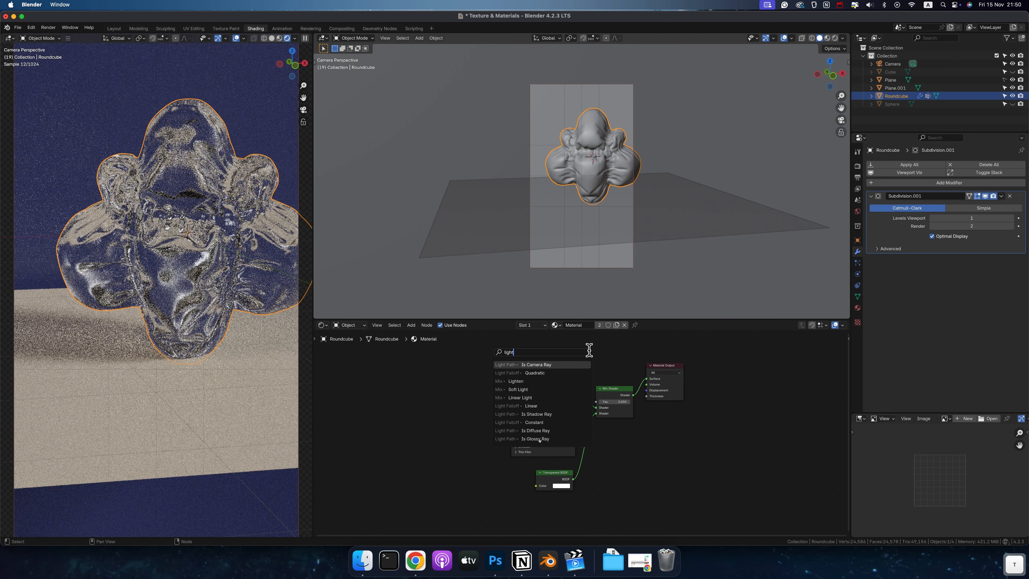
{"action": "left_click", "coordinate": [539, 414]}
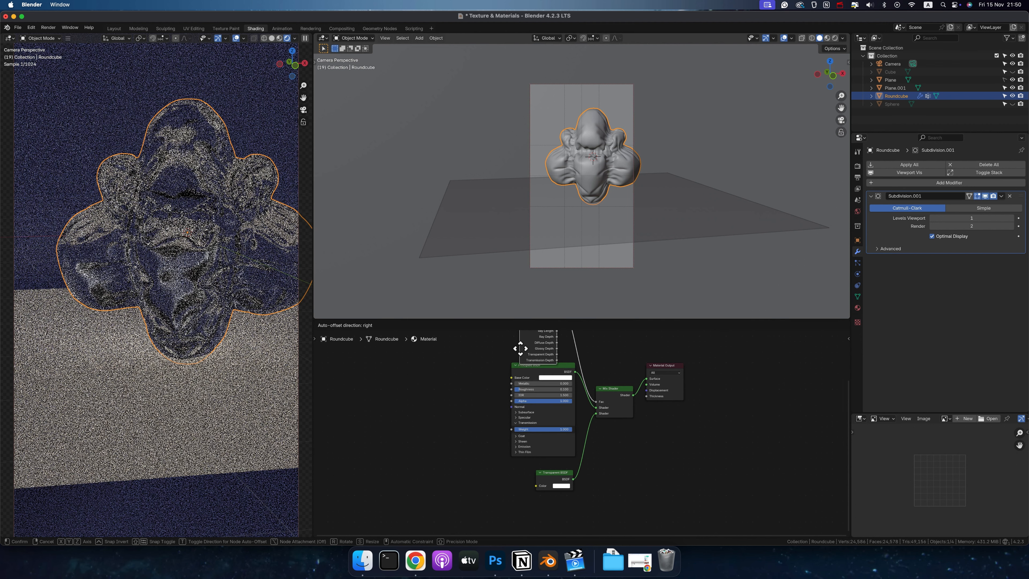
{"action": "left_click", "coordinate": [520, 348]}
{"action": "scroll", "coordinate": [474, 400], "scroll_direction": "up", "scroll_amount": 5}
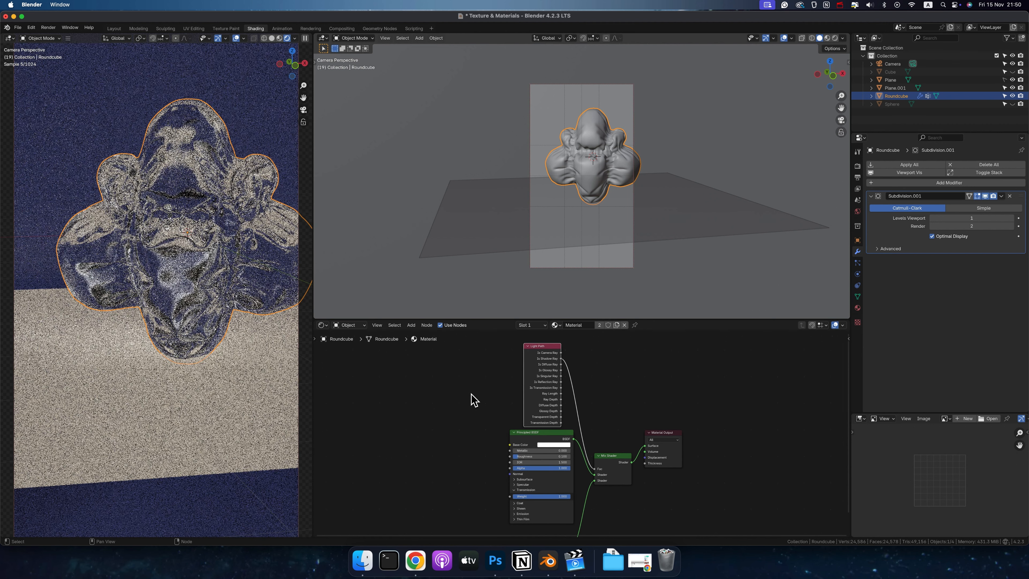
- Arrange the Light Path, Principled BSDF and Transparent BSDF nodes with more space before the Mix Shader
{"action": "left_click_drag", "start_coordinate": [544, 345], "coordinate": [535, 348]}
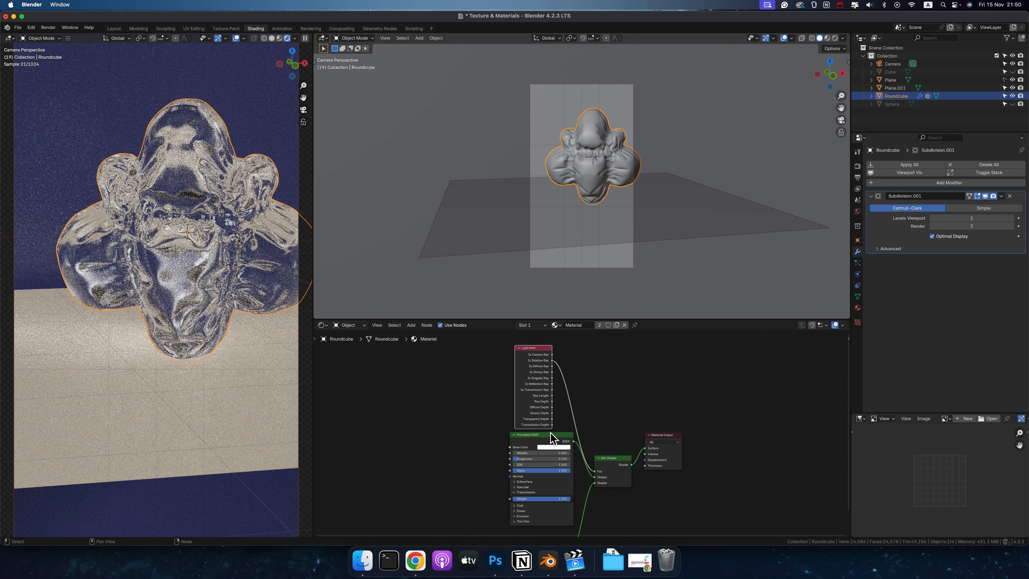
{"action": "left_click_drag", "start_coordinate": [551, 438], "coordinate": [539, 438]}
{"action": "scroll", "coordinate": [620, 494], "scroll_direction": "down", "scroll_amount": 3}
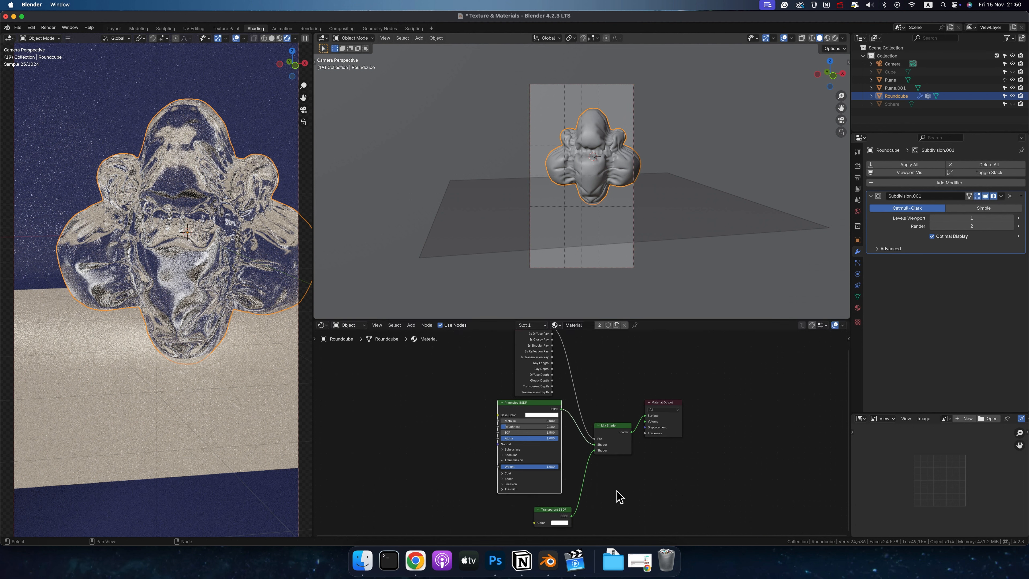
{"action": "left_click_drag", "start_coordinate": [558, 508], "coordinate": [549, 502]}
{"action": "scroll", "coordinate": [703, 454], "scroll_direction": "up", "scroll_amount": 3}
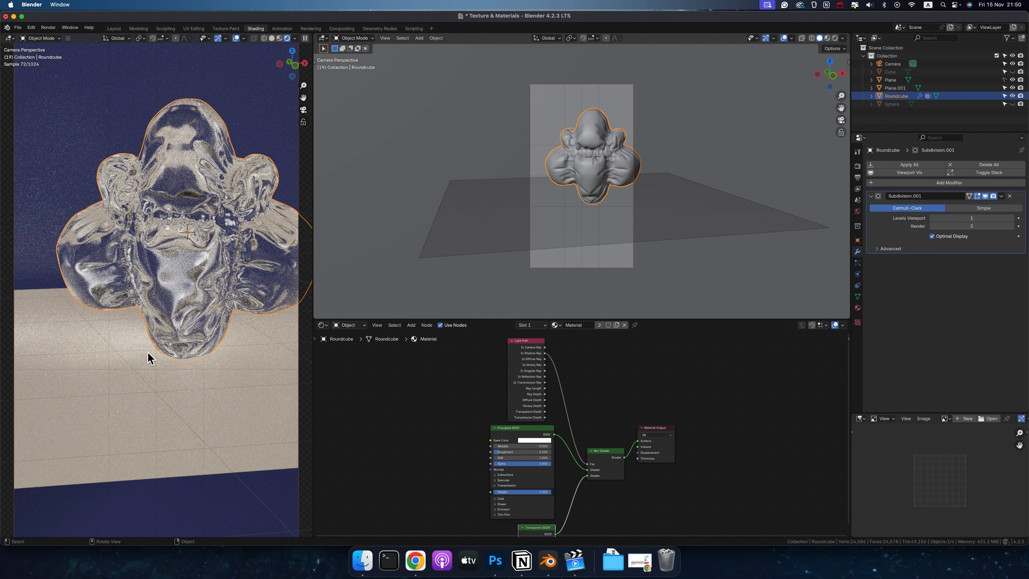
- Tint the Principled BSDF's Base Color pale violet and the Transparent BSDF's color pale blue, and hide the rendered viewport's overlays
{"action": "left_click", "coordinate": [534, 440]}
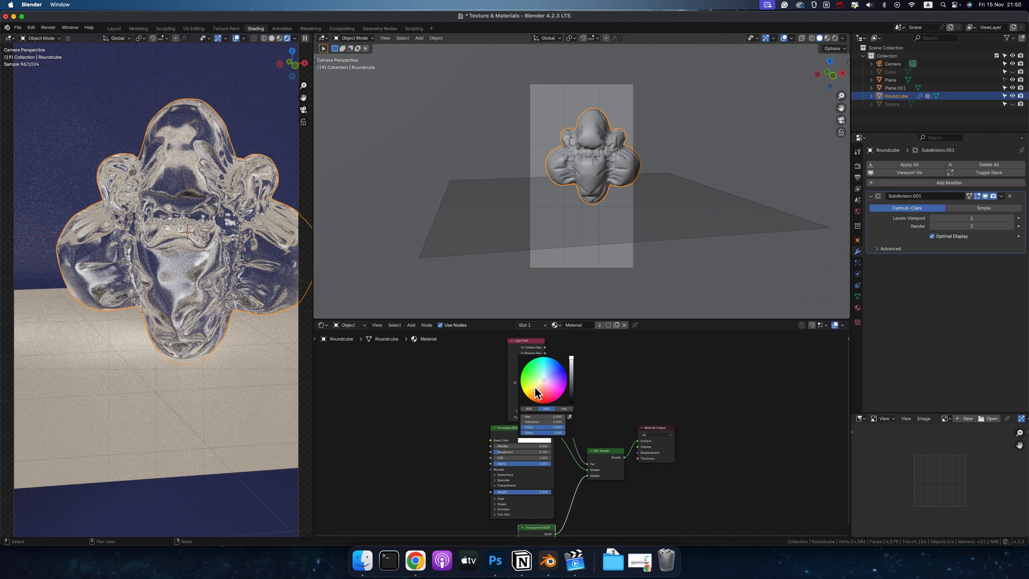
{"action": "left_click", "coordinate": [549, 383]}
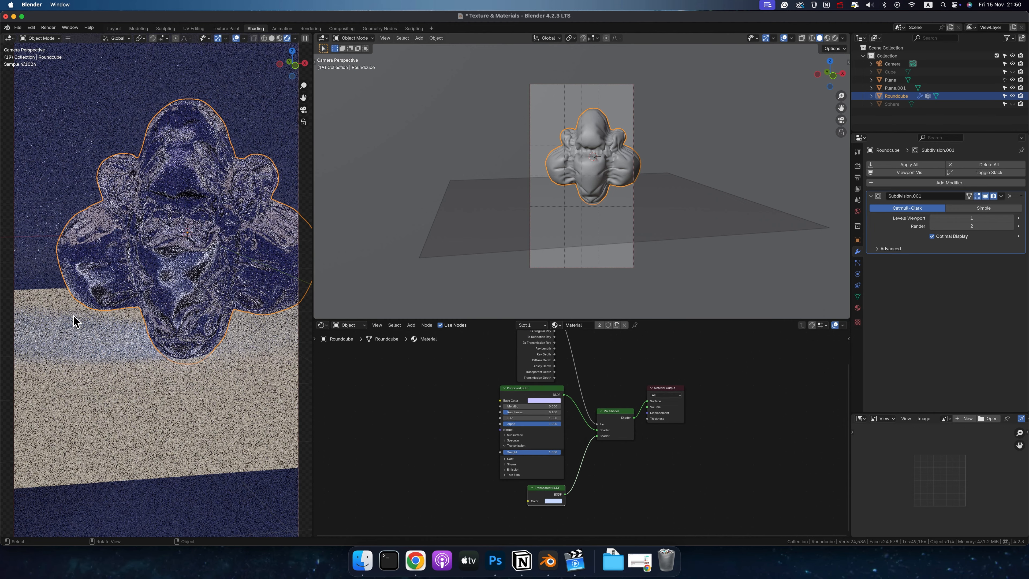
{"action": "left_click", "coordinate": [237, 38]}
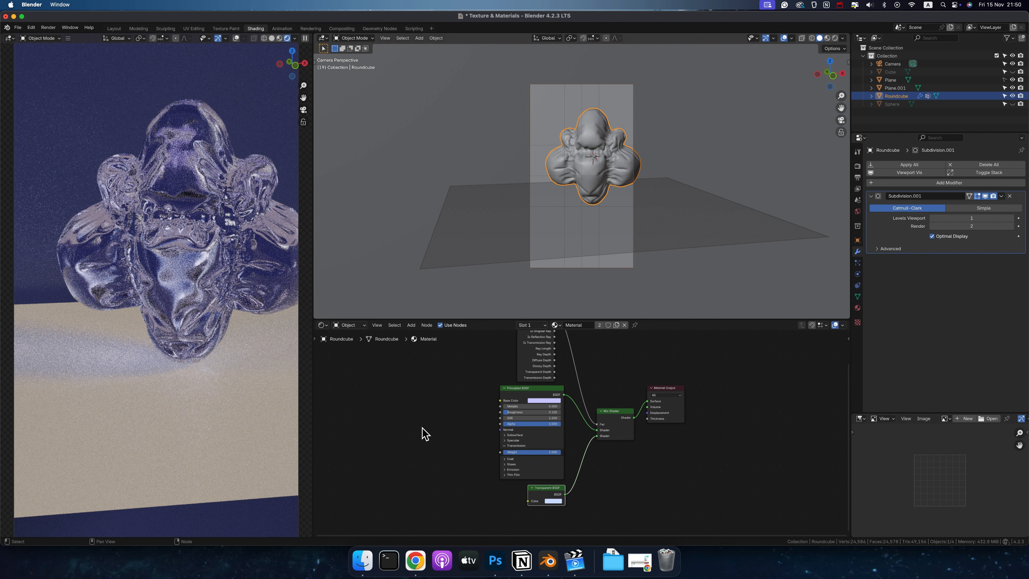
- Add a muted blue RGB node feeding both the Principled BSDF's Base Color and the Transparent BSDF's Color, placed well before them
{"action": "scroll", "coordinate": [422, 433], "scroll_direction": "up", "scroll_amount": 2}
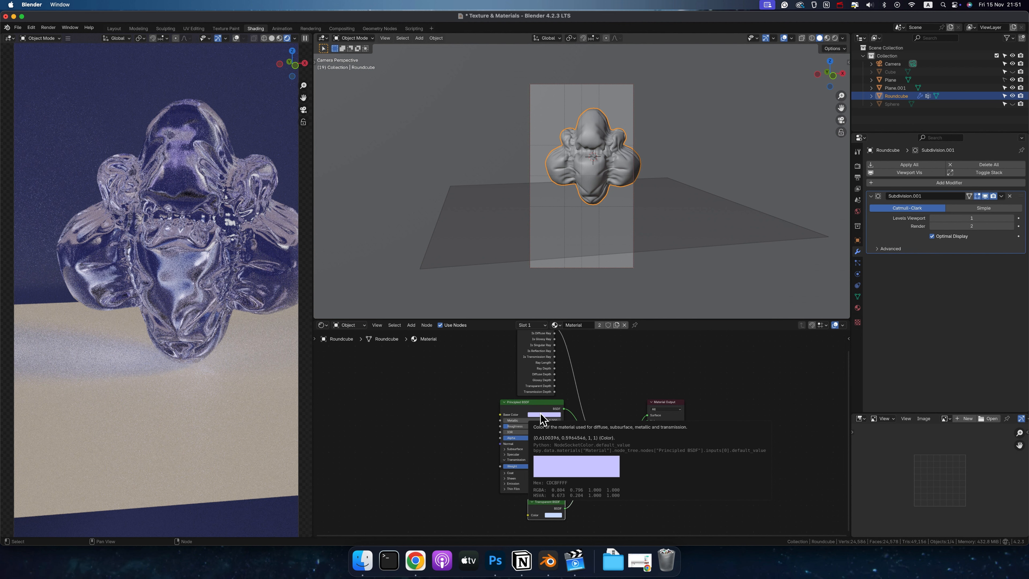
{"action": "left_click_drag", "start_coordinate": [500, 415], "coordinate": [527, 515]}
{"action": "type", "text": "rgb"}
{"action": "key", "text": "Return"}
{"action": "mouse_move", "coordinate": [437, 450]}
{"action": "left_mouse_down"}
{"action": "mouse_move", "coordinate": [436, 483]}
{"action": "mouse_move", "coordinate": [438, 468]}
{"action": "left_mouse_up"}
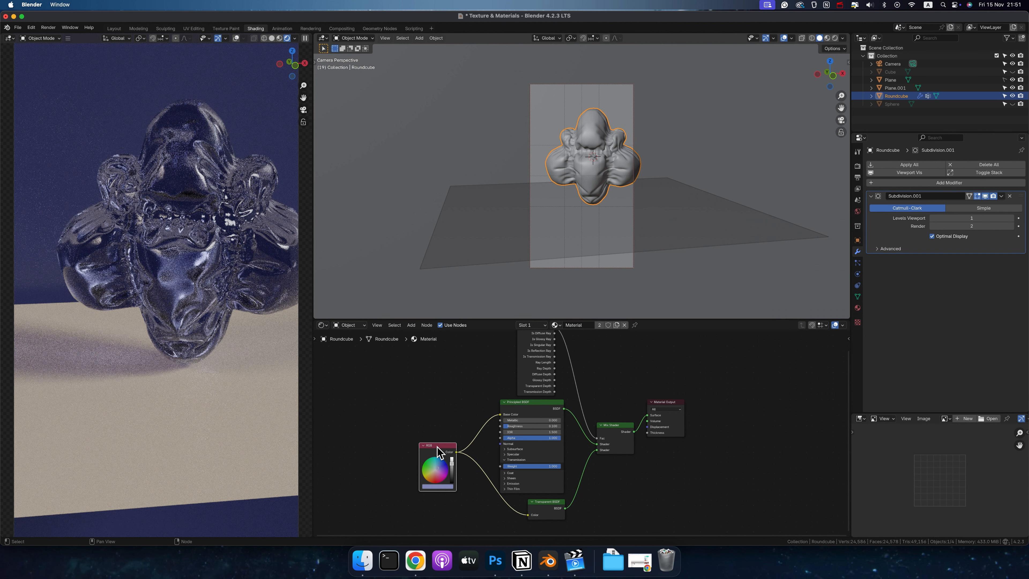
{"action": "left_click_drag", "start_coordinate": [439, 450], "coordinate": [355, 429]}
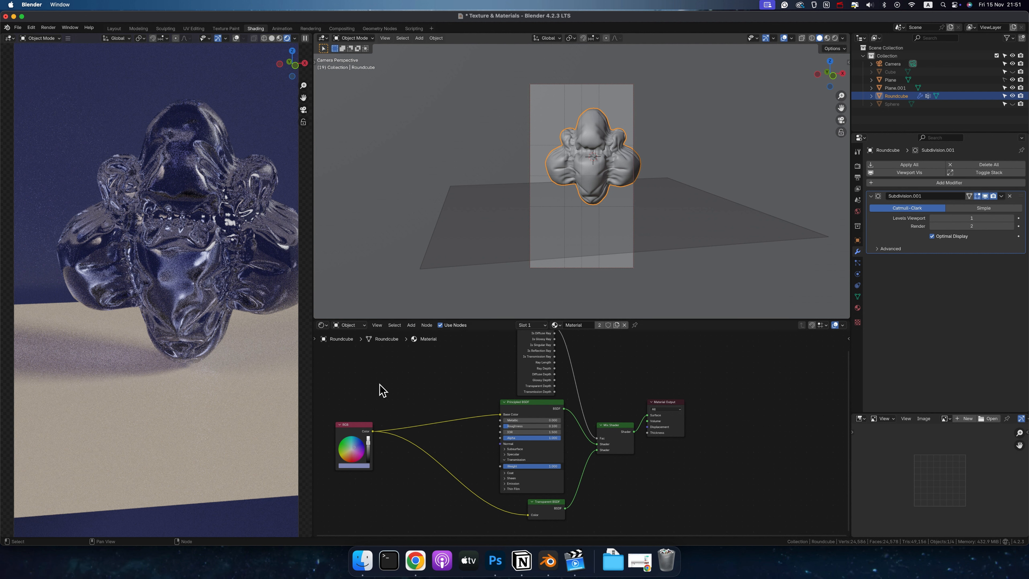
- Add a Layer Weight node above the RGB node and preview its Facing output on the round cube
{"action": "left_click", "coordinate": [411, 325]}
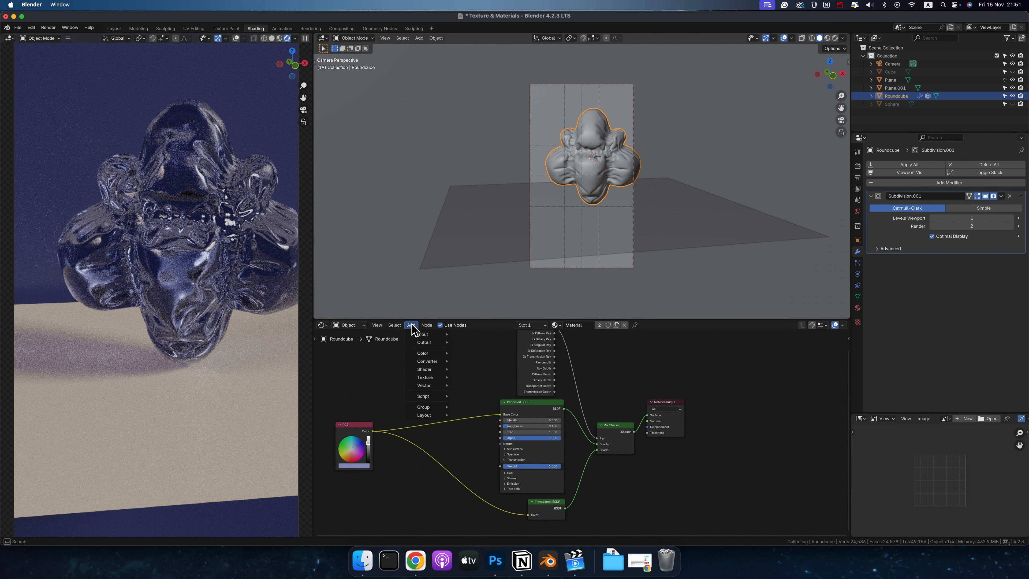
{"action": "mouse_move", "coordinate": [424, 334]}
{"action": "left_click", "coordinate": [478, 413]}
{"action": "left_click", "coordinate": [377, 375]}
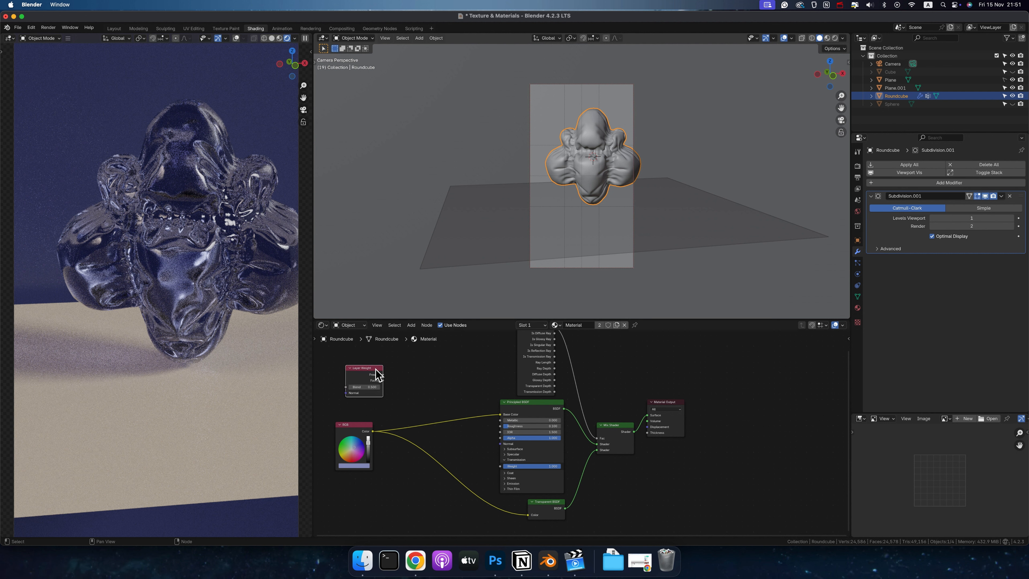
{"action": "left_click", "coordinate": [370, 373], "text": "ctrl+shift"}
{"action": "left_click", "coordinate": [370, 373], "text": "ctrl+shift"}
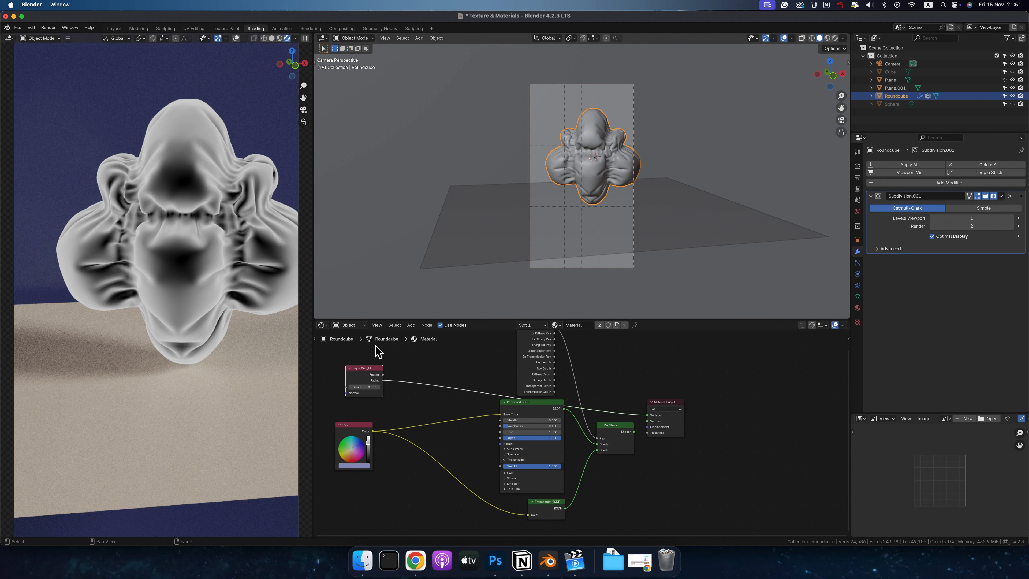
- Add a Mix node set to Color and connect the Layer Weight's Facing output to its Factor
{"action": "left_click_drag", "start_coordinate": [383, 381], "coordinate": [429, 400]}
{"action": "left_click", "coordinate": [439, 439]}
{"action": "left_click", "coordinate": [445, 383]}
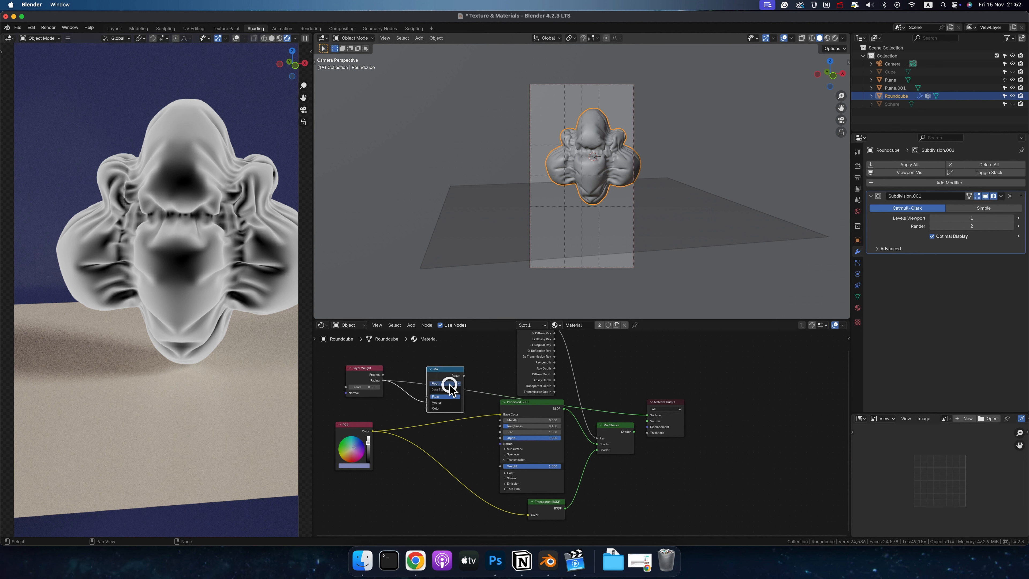
{"action": "left_click", "coordinate": [445, 409]}
{"action": "left_click_drag", "start_coordinate": [439, 367], "coordinate": [442, 354]}
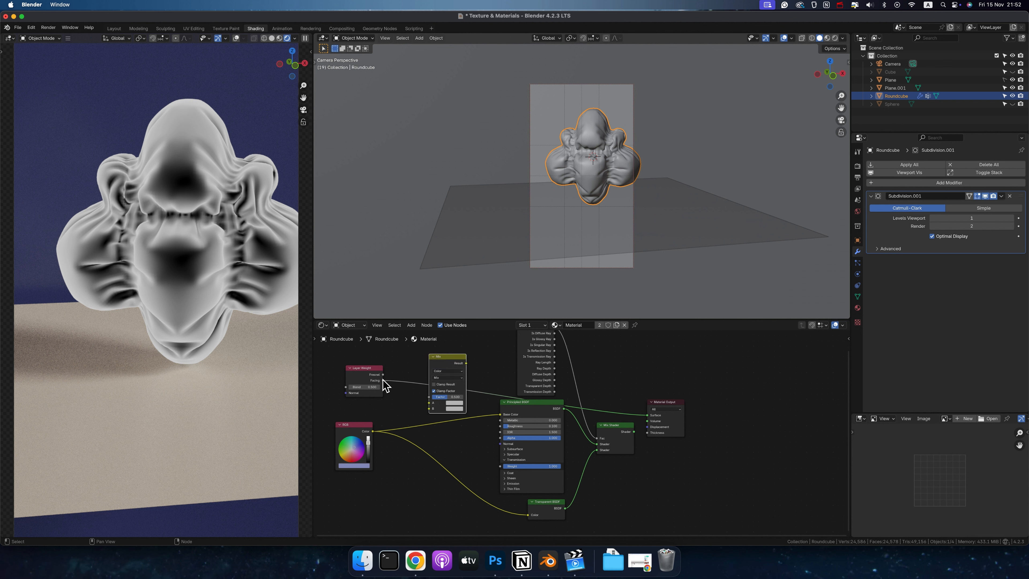
{"action": "left_click_drag", "start_coordinate": [383, 382], "coordinate": [430, 397]}
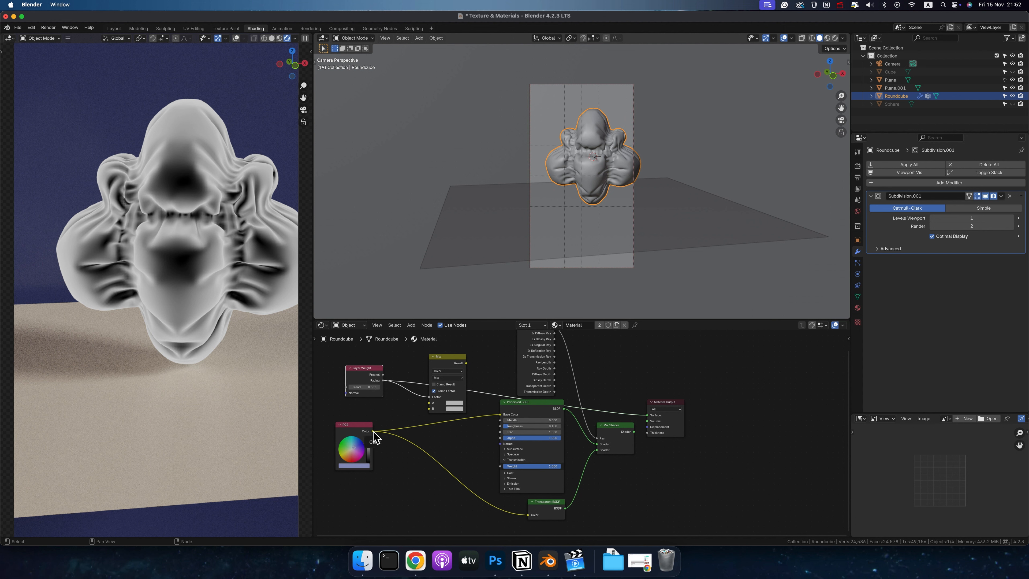
- Connect the RGB color to the Mix node's A input, set B to black and preview the mixed result
{"action": "left_click_drag", "start_coordinate": [374, 431], "coordinate": [425, 405]}
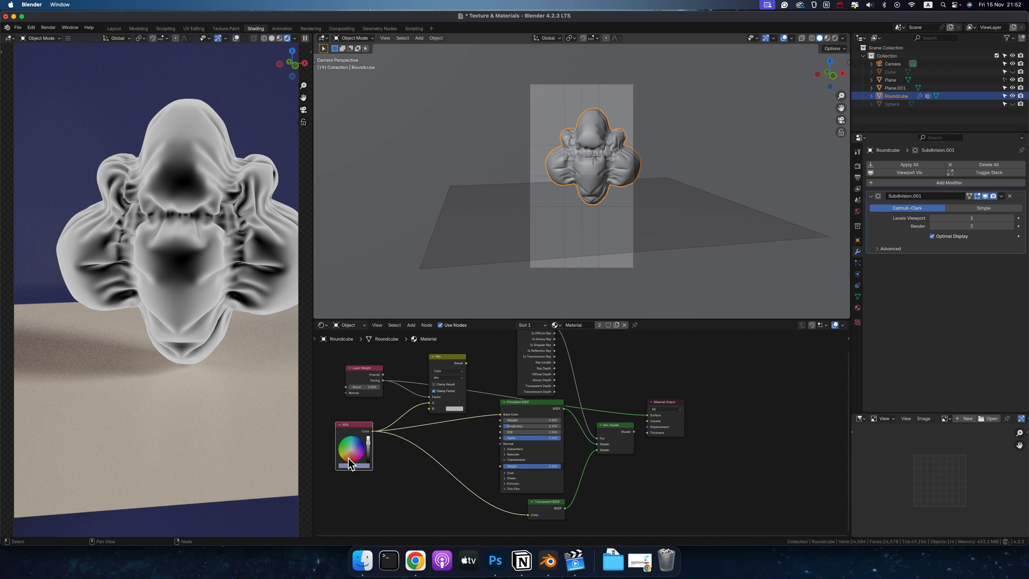
{"action": "left_click", "coordinate": [455, 409]}
{"action": "left_click_drag", "start_coordinate": [499, 329], "coordinate": [437, 365]}
{"action": "left_click", "coordinate": [441, 364], "text": "ctrl+shift"}
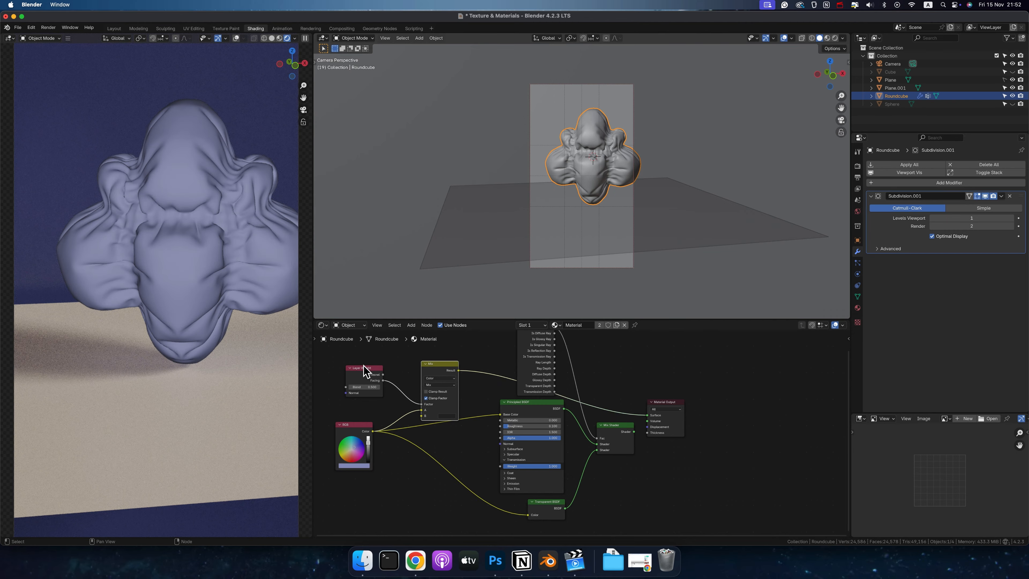
- Raise the Layer Weight's Blend and route the Mix result into the Principled BSDF's Base Color and the Transparent BSDF's Color
{"action": "mouse_move", "coordinate": [364, 387]}
{"action": "left_mouse_down", "text": "shift"}
{"action": "mouse_move", "coordinate": [373, 388]}
{"action": "mouse_move", "coordinate": [362, 369]}
{"action": "left_mouse_up", "text": "shift"}
{"action": "left_click_drag", "start_coordinate": [459, 371], "coordinate": [501, 414]}
{"action": "left_click_drag", "start_coordinate": [452, 365], "coordinate": [442, 396]}
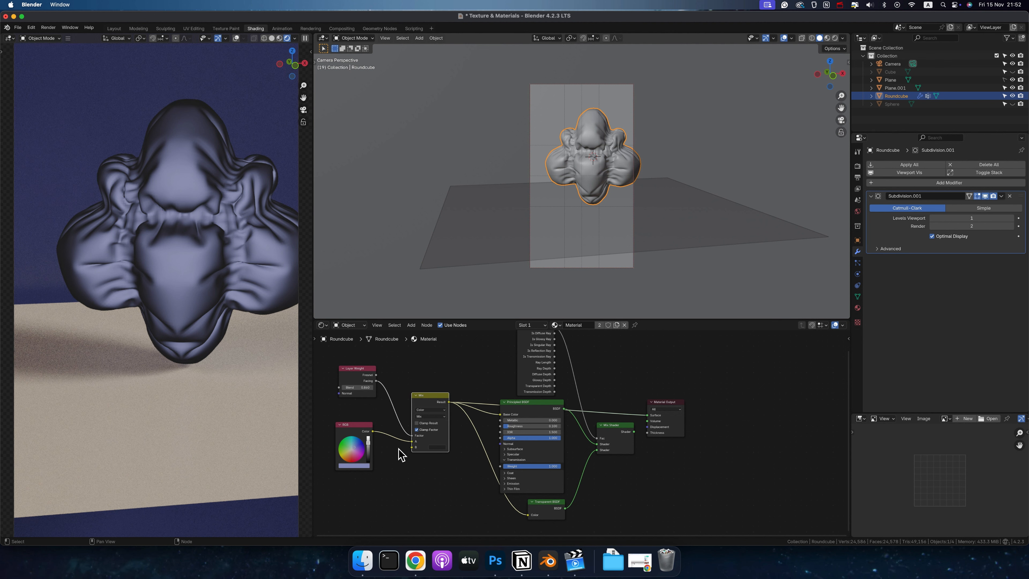
- Connect the RGB node's Color directly to the Principled BSDF's Base Color, bypassing the Mix node
{"action": "left_click_drag", "start_coordinate": [372, 431], "coordinate": [501, 414]}
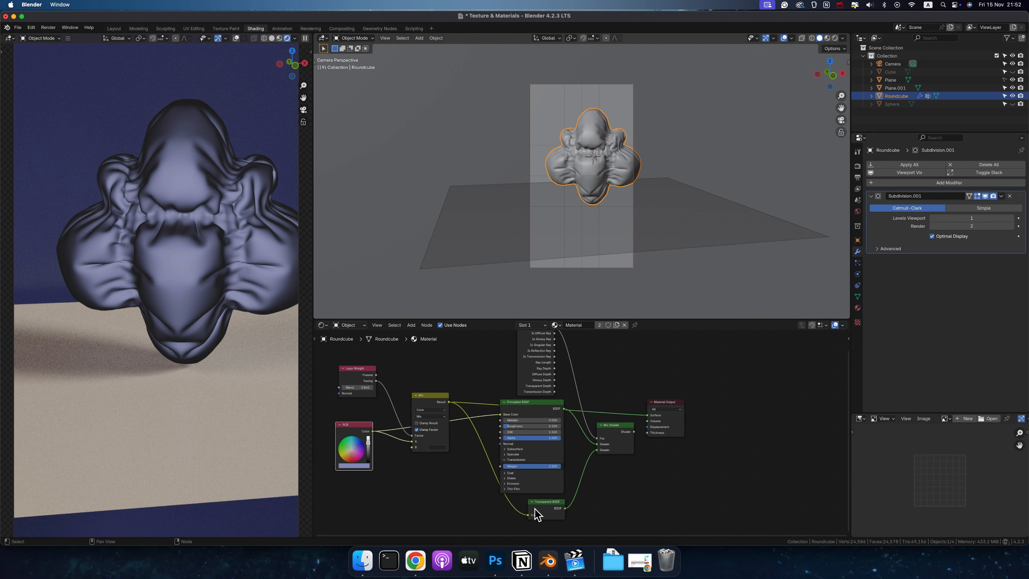
{"action": "left_click_drag", "start_coordinate": [619, 427], "coordinate": [619, 427]}
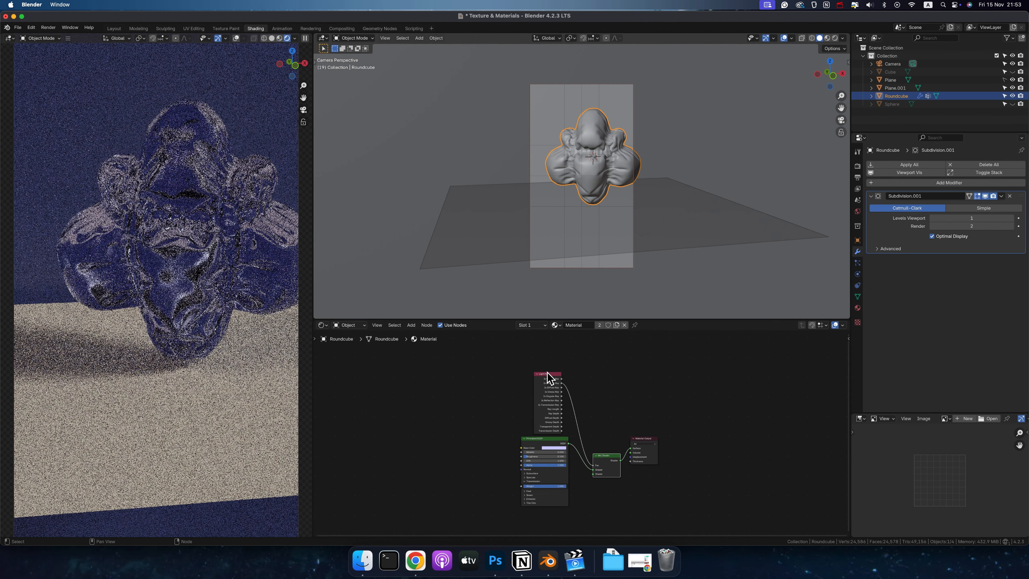
- Delete the Light Path and Mix Shader nodes and reconnect the Principled BSDF directly to the Material Output's Surface
{"action": "left_click", "coordinate": [547, 374], "text": "shift"}
{"action": "key", "text": "x"}
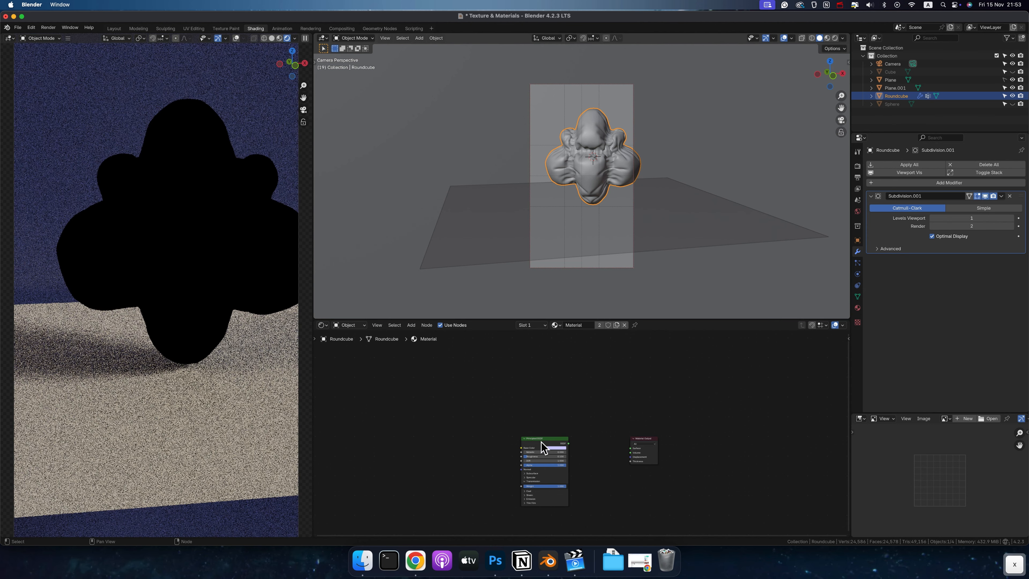
{"action": "left_click_drag", "start_coordinate": [544, 439], "coordinate": [631, 449]}
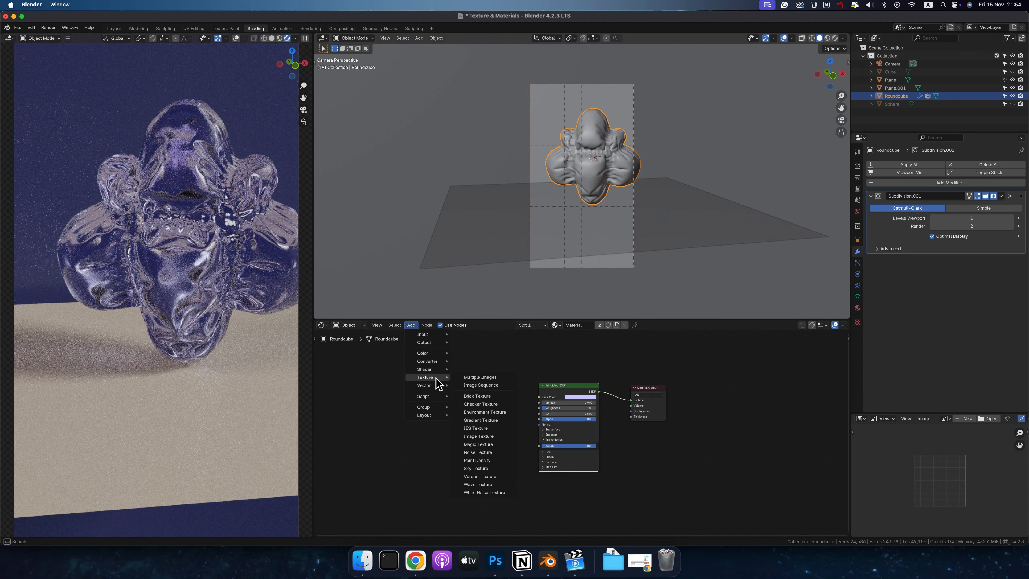
- Add a Magic Texture node before the Principled BSDF and preview its Color and Fac outputs on the round cube
{"action": "left_click", "coordinate": [484, 444]}
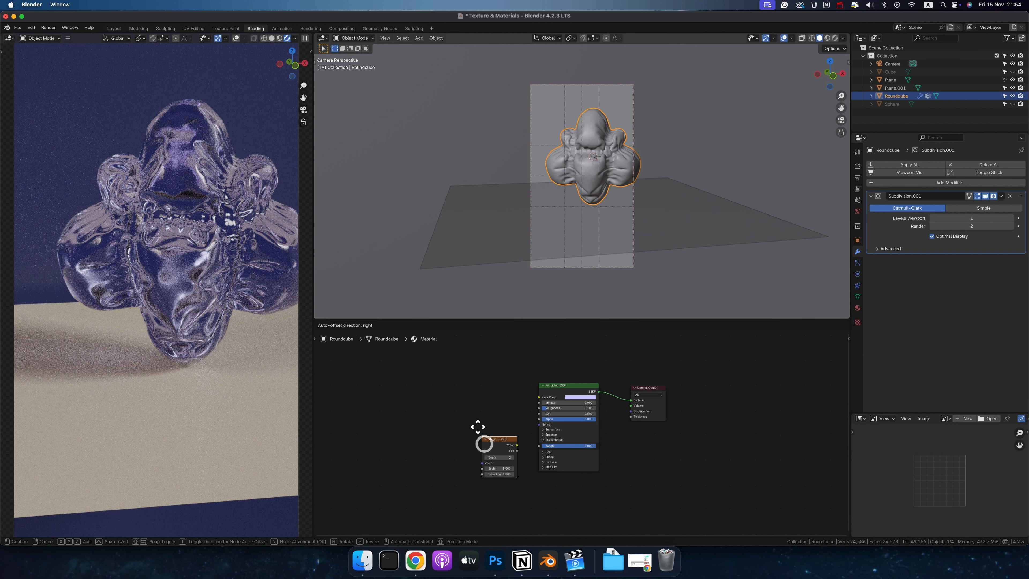
{"action": "left_click", "coordinate": [451, 398]}
{"action": "left_click_drag", "start_coordinate": [485, 399], "coordinate": [539, 397]}
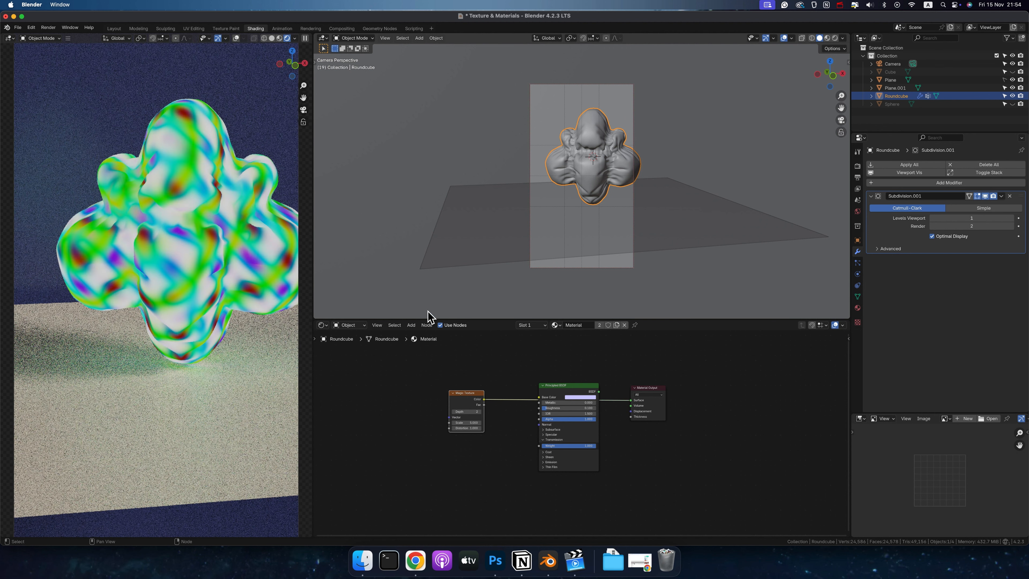
{"action": "left_click", "coordinate": [471, 393], "text": "ctrl+shift"}
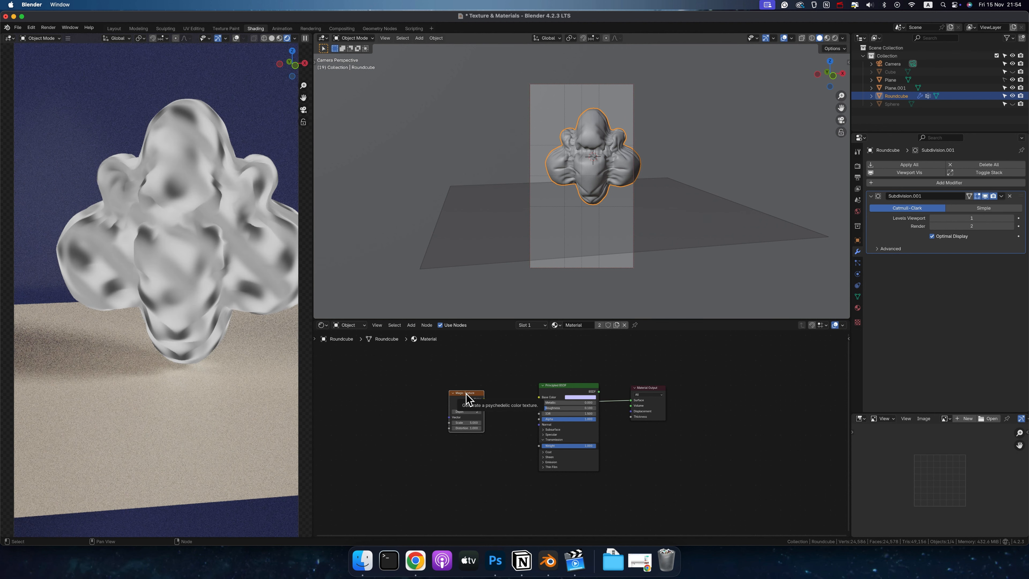
{"action": "left_click", "coordinate": [464, 394], "text": "ctrl+shift"}
{"action": "left_click", "coordinate": [465, 400], "text": "ctrl+shift"}
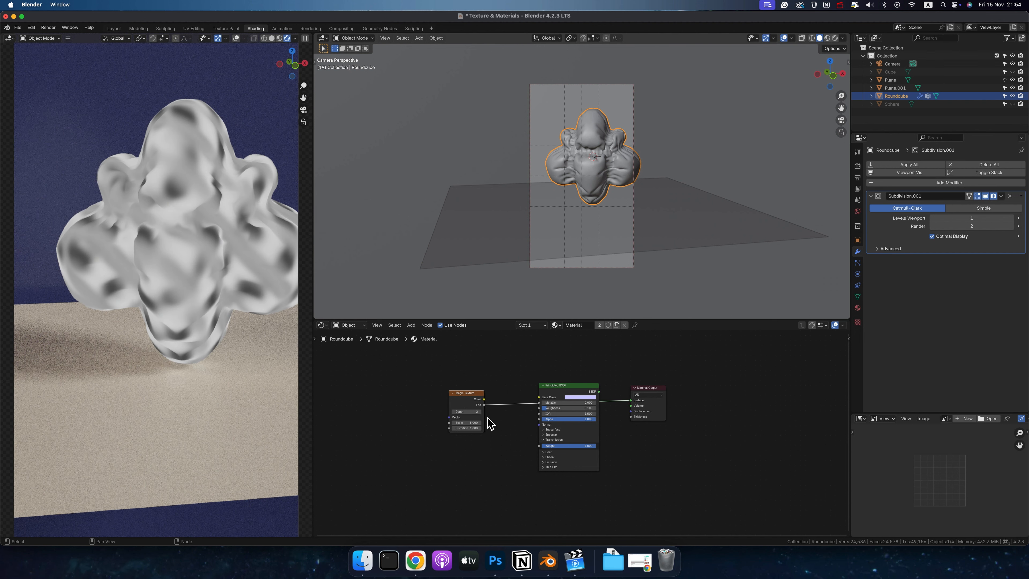
- Add a Checker Texture node below the Magic Texture and preview its Color output on the round cube
{"action": "left_click", "coordinate": [411, 325]}
{"action": "mouse_move", "coordinate": [430, 378]}
{"action": "left_click", "coordinate": [479, 403]}
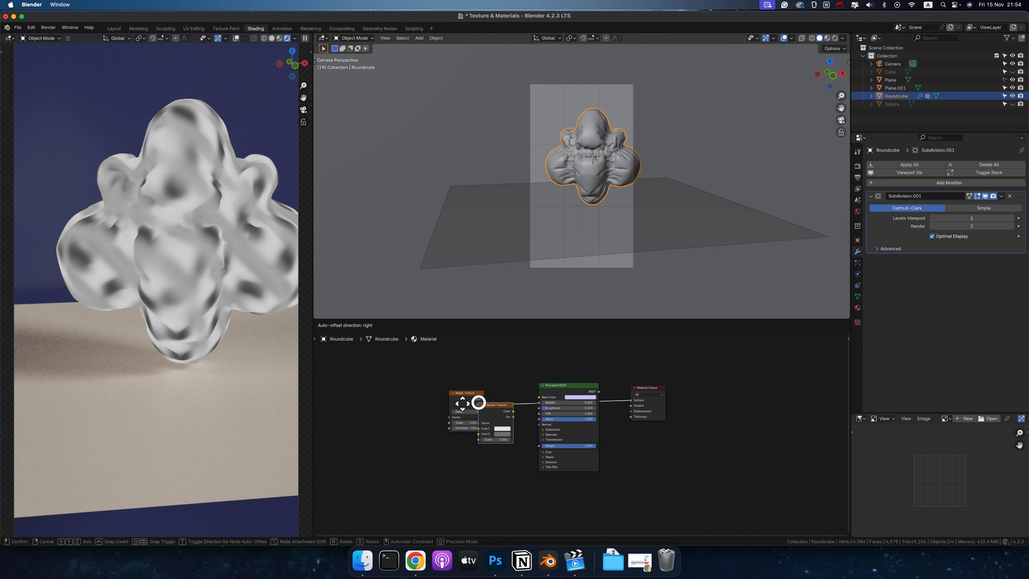
{"action": "left_click", "coordinate": [404, 433]}
{"action": "left_click", "coordinate": [424, 435], "text": "ctrl+shift"}
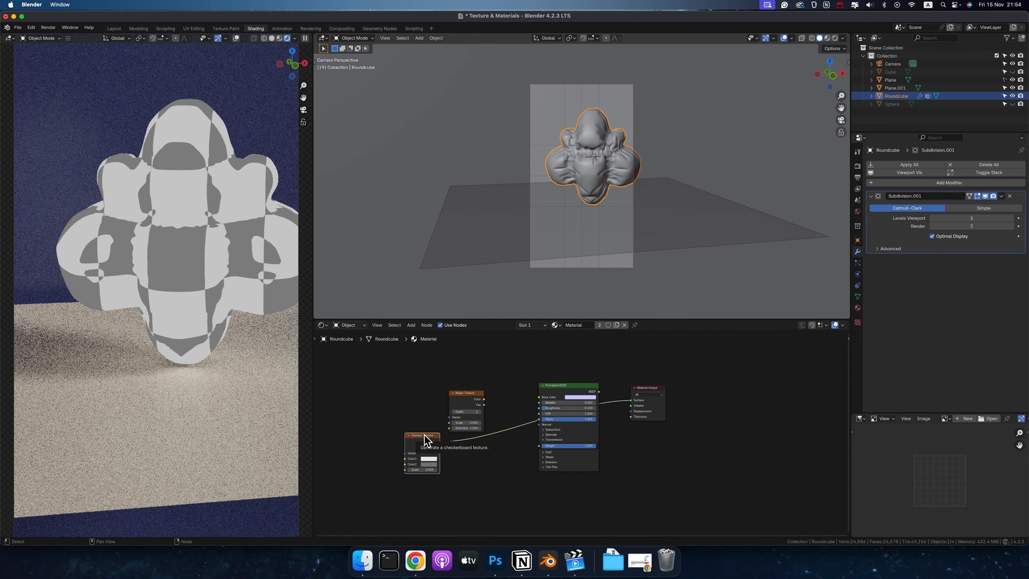
{"action": "left_click_drag", "start_coordinate": [425, 435], "coordinate": [402, 437]}
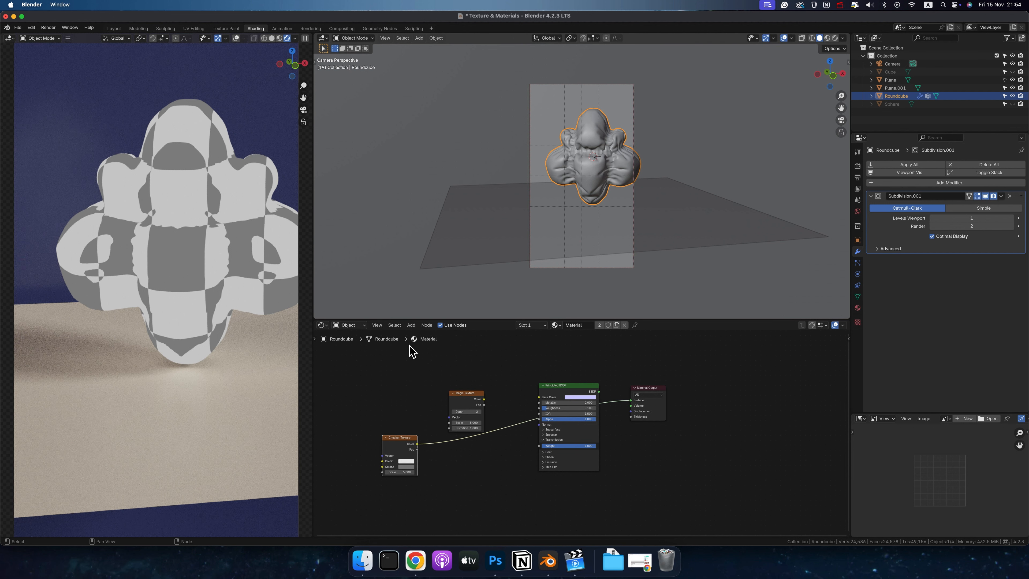
- Add a Color Ramp after the Magic Texture and move its white stop inward to sharpen the pattern's contrast
{"action": "mouse_move", "coordinate": [463, 396]}
{"action": "left_mouse_down"}
{"action": "mouse_move", "coordinate": [398, 386]}
{"action": "mouse_move", "coordinate": [481, 388]}
{"action": "left_mouse_up"}
{"action": "type", "text": "col"}
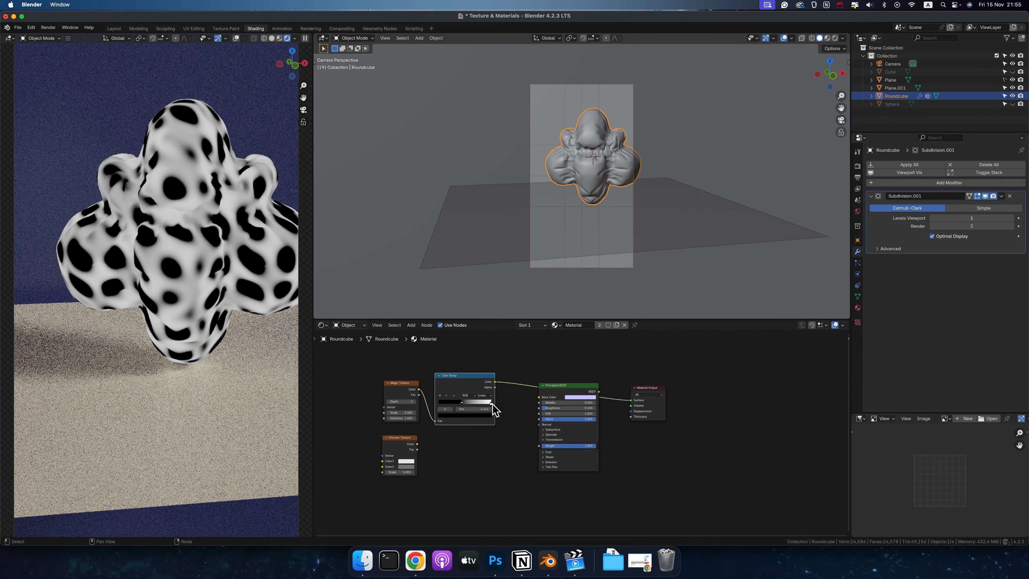
{"action": "left_click_drag", "start_coordinate": [491, 402], "coordinate": [480, 403]}
- Compare the Magic Texture's Color and Fac outputs on the round cube
{"action": "left_click", "coordinate": [402, 384], "text": "ctrl+shift"}
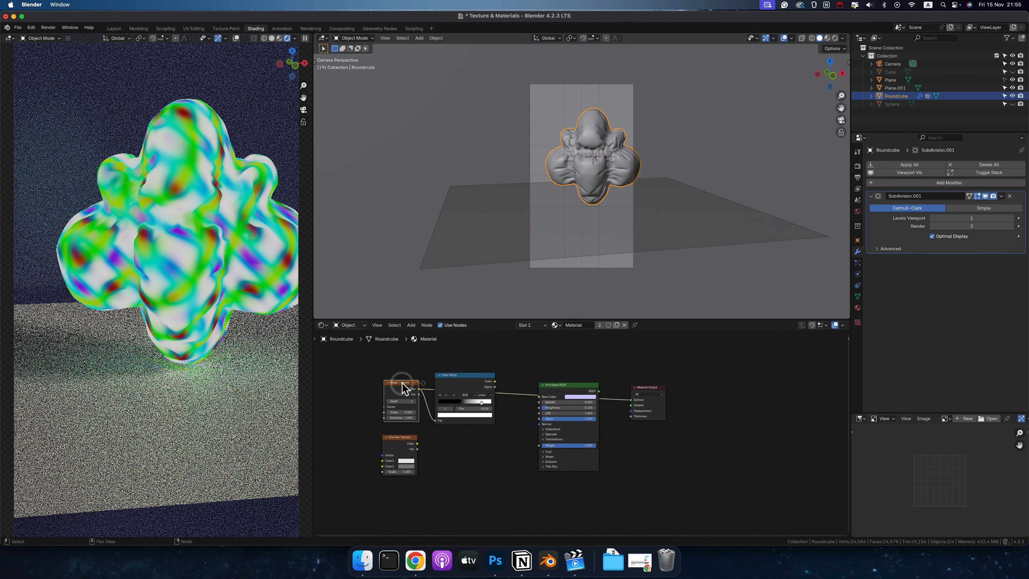
{"action": "middle_click_drag", "start_coordinate": [402, 384], "coordinate": [403, 382]}
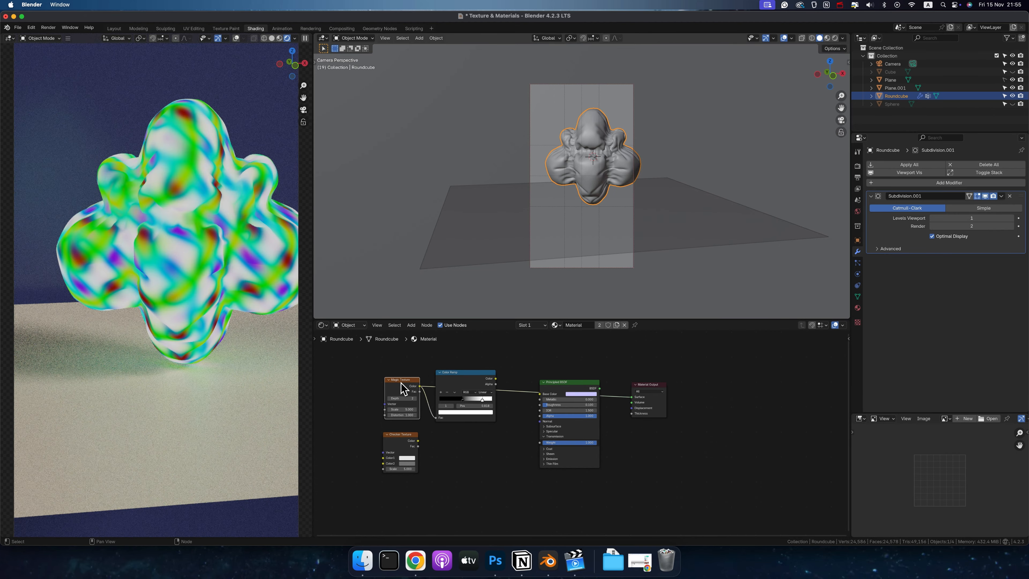
{"action": "left_click", "coordinate": [402, 384], "text": "ctrl+shift"}
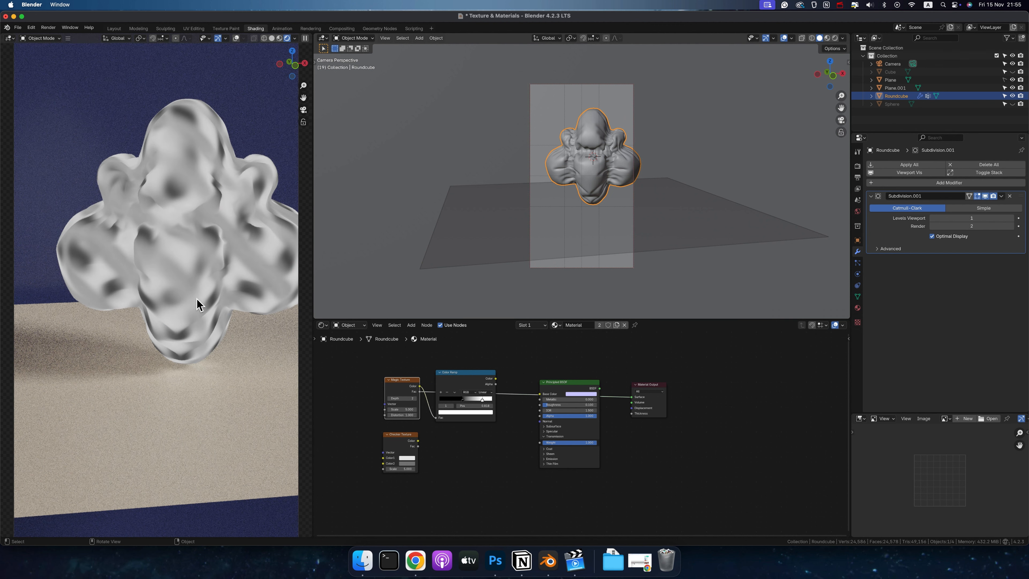
- Try feeding the Magic Texture's Fac output into the Color Ramp and remove the ramp again
{"action": "left_click_drag", "start_coordinate": [421, 392], "coordinate": [436, 418]}
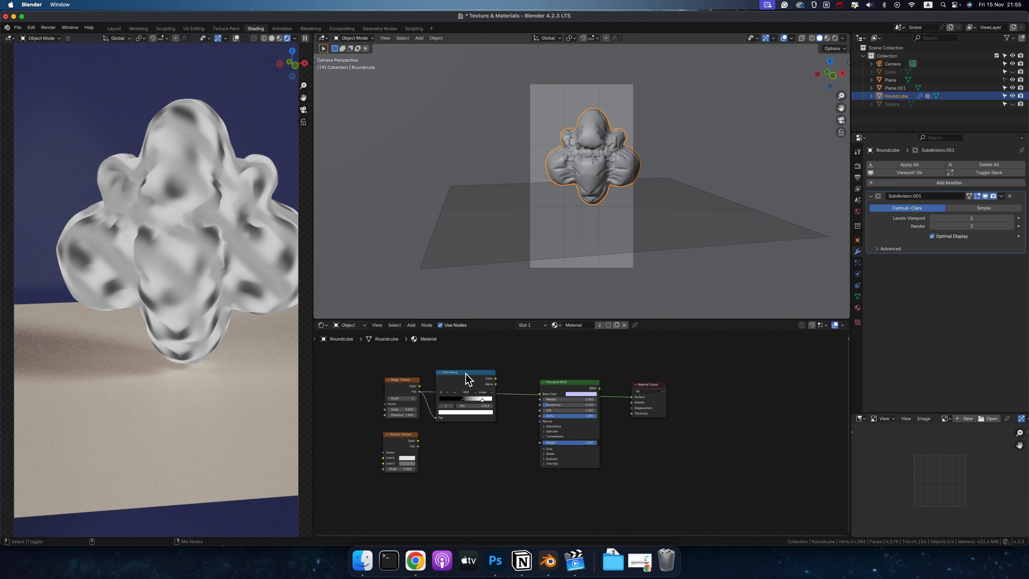
{"action": "left_click_drag", "start_coordinate": [464, 372], "coordinate": [465, 400]}
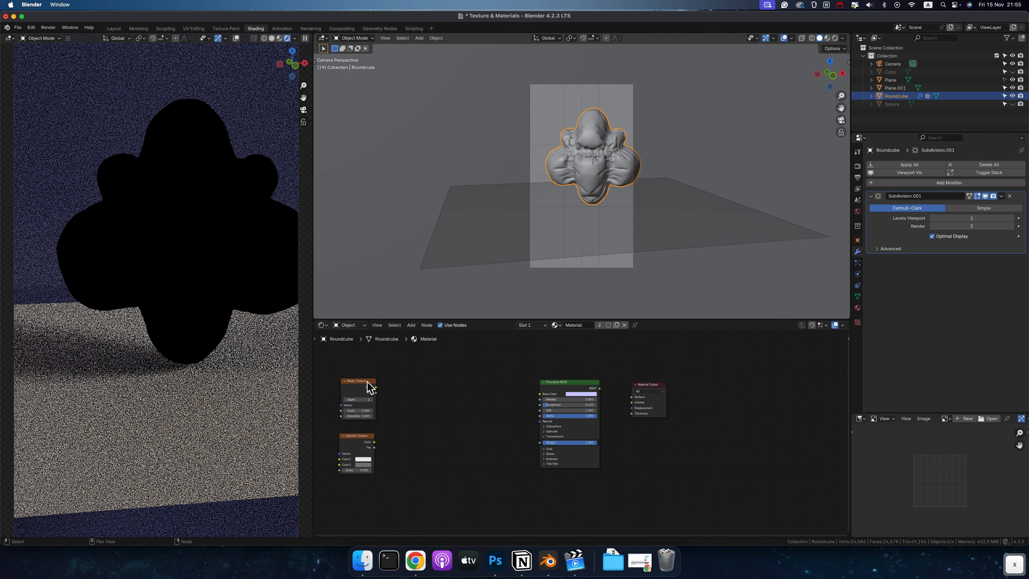
- Add a Vector Math Multiply node combining the Magic Texture and Checker Texture colors and preview the result
{"action": "left_click_drag", "start_coordinate": [375, 362], "coordinate": [444, 412]}
{"action": "type", "text": "math"}
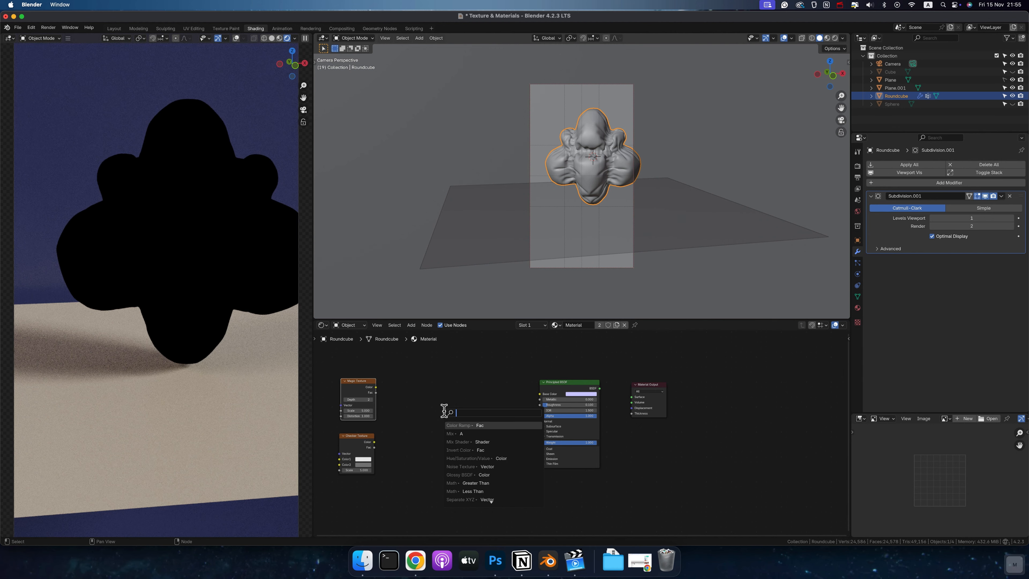
{"action": "type", "text": " mul"}
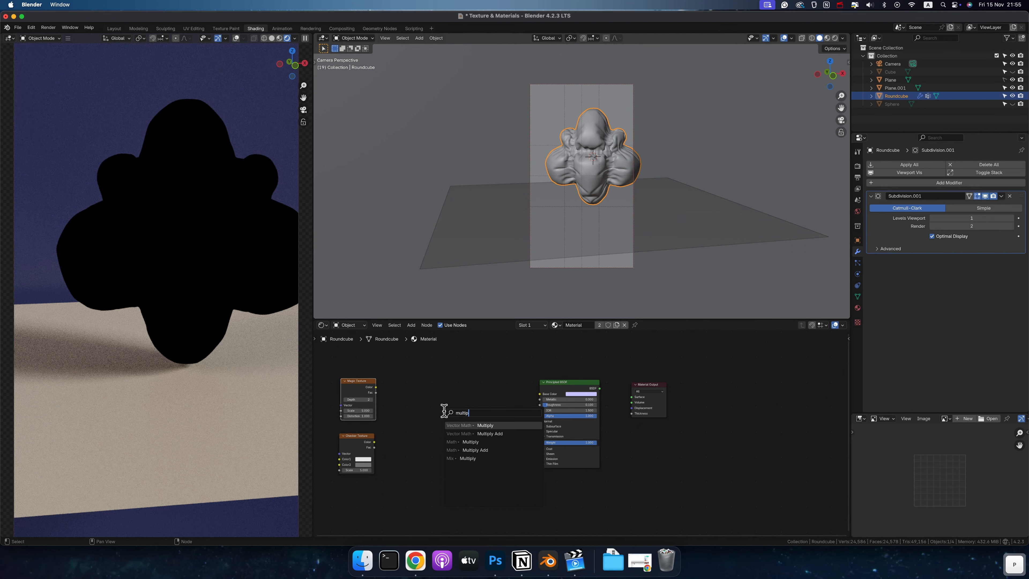
{"action": "key", "text": "Return"}
{"action": "left_click", "coordinate": [421, 400]}
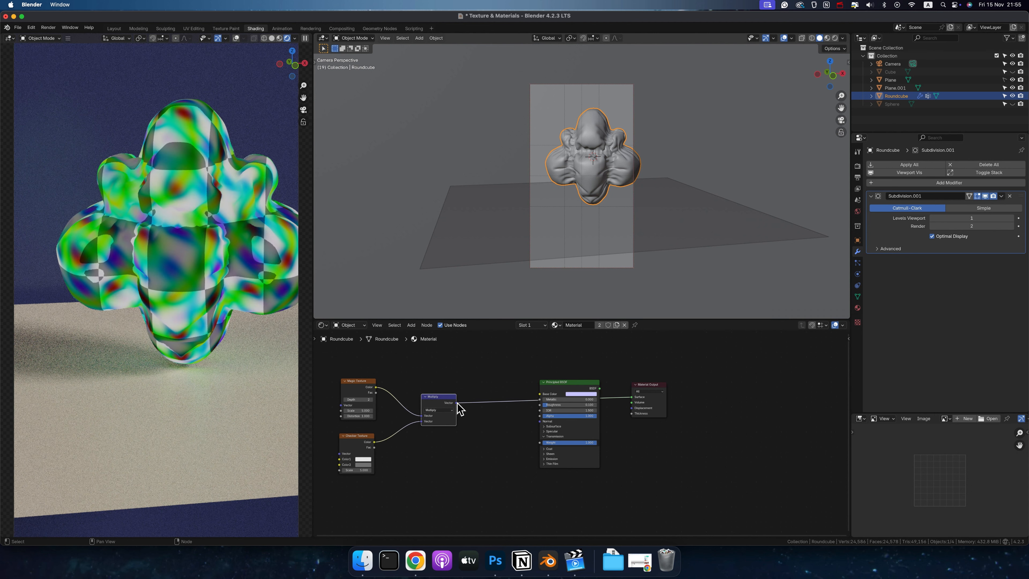
- Add a Color Ramp fed by the Multiply node's Vector output and space the two nodes apart
{"action": "left_click_drag", "start_coordinate": [457, 402], "coordinate": [485, 419]}
{"action": "type", "text": "col"}
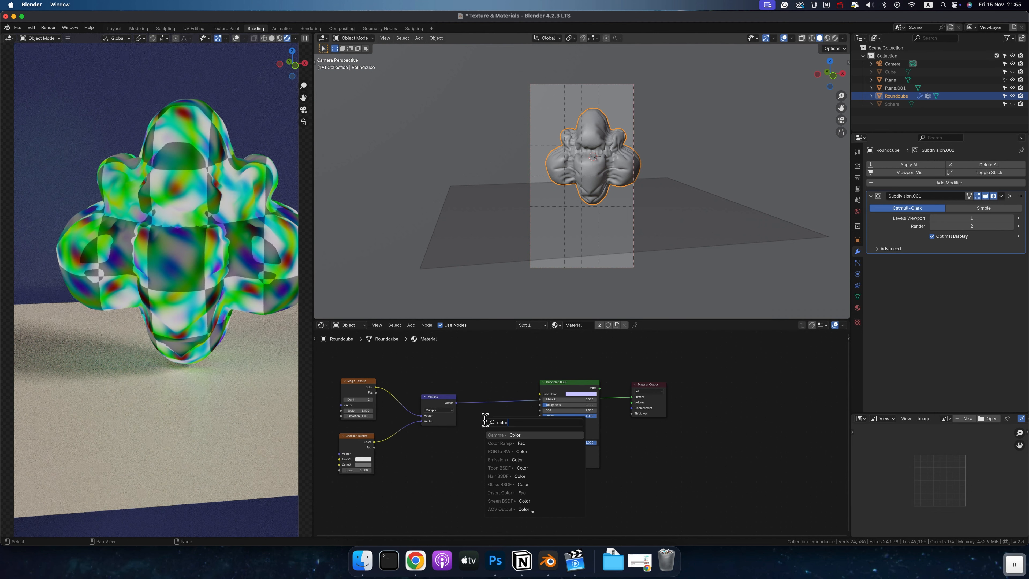
{"action": "type", "text": "or"}
{"action": "key", "text": "Down"}
{"action": "key", "text": "Return"}
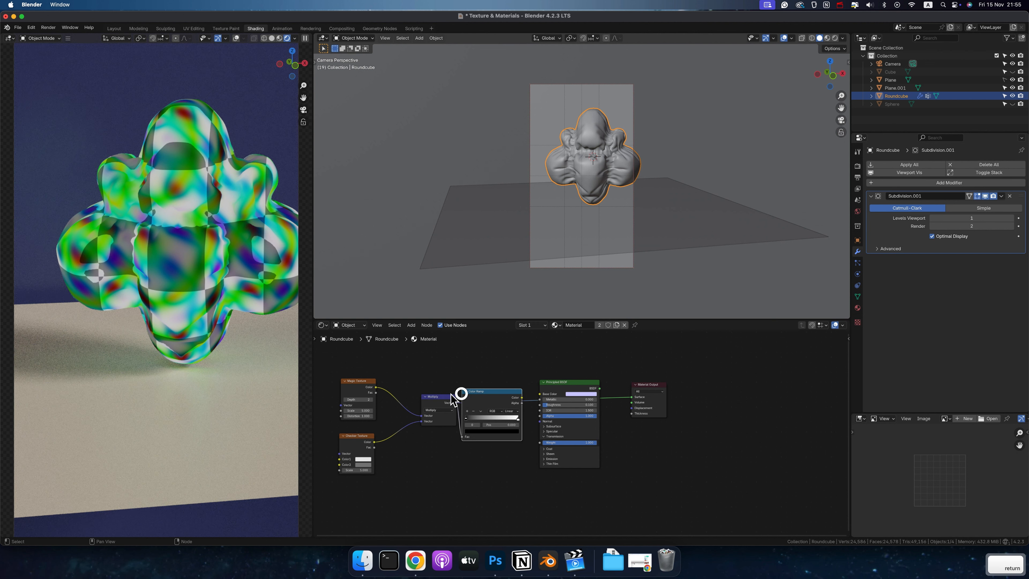
{"action": "left_click_drag", "start_coordinate": [438, 397], "coordinate": [417, 398]}
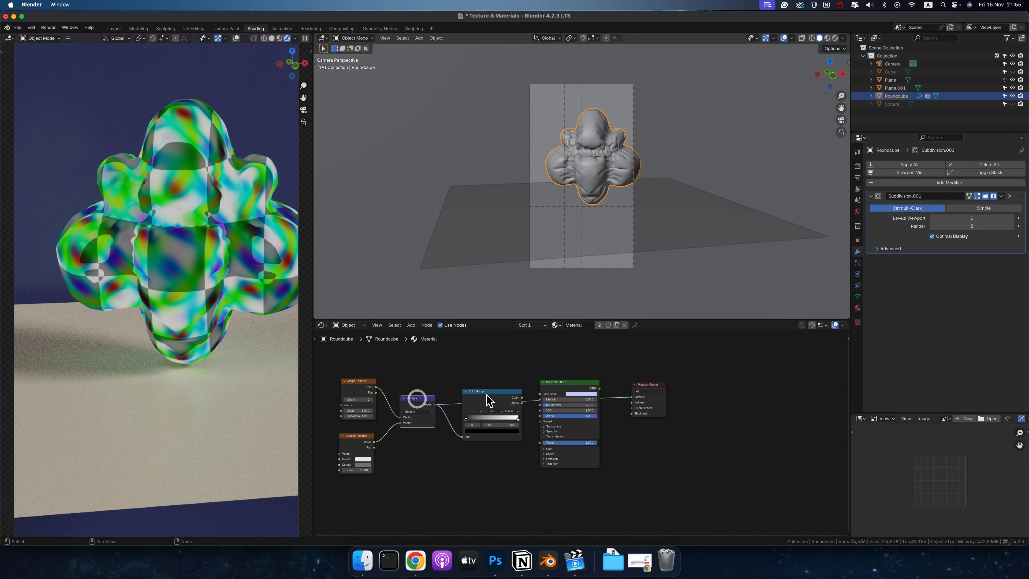
- Drive the Principled BSDF's Metallic with the Color Ramp, set Transmission Weight to 0 and tighten the ramp's stops
{"action": "left_click_drag", "start_coordinate": [487, 396], "coordinate": [541, 400]}
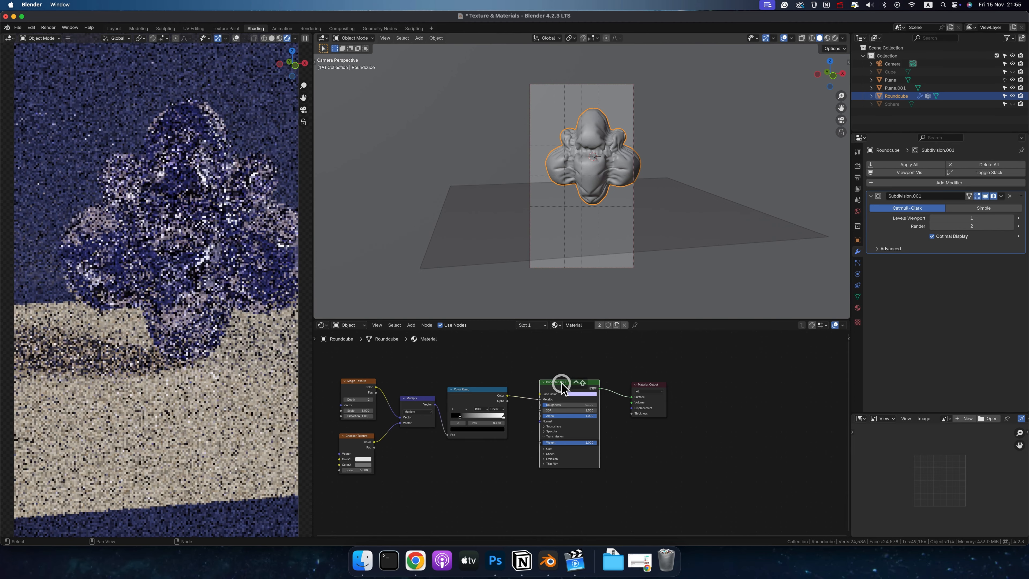
{"action": "left_click_drag", "start_coordinate": [575, 442], "coordinate": [472, 443]}
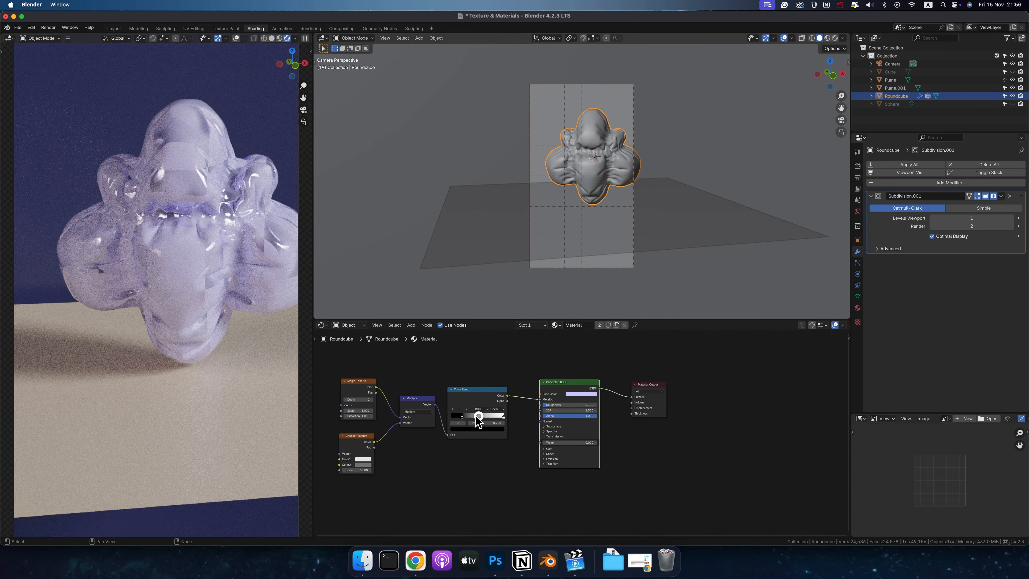
{"action": "mouse_move", "coordinate": [477, 416]}
{"action": "left_mouse_down"}
{"action": "mouse_move", "coordinate": [487, 416]}
{"action": "mouse_move", "coordinate": [423, 416]}
{"action": "mouse_move", "coordinate": [468, 418]}
{"action": "left_mouse_up"}
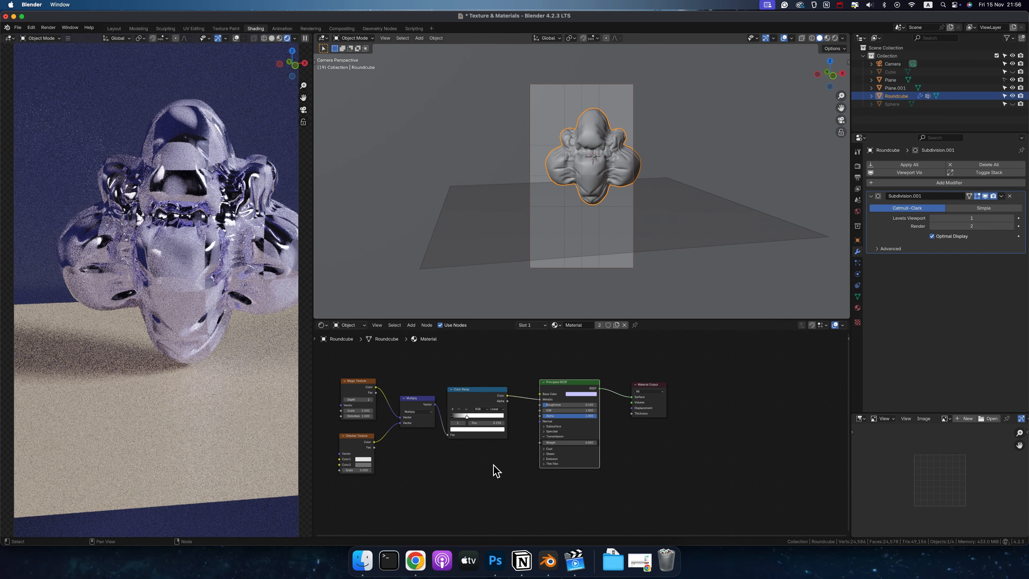
- Delete the Color Ramp, Multiply and Magic Texture nodes and move the Checker Texture closer to the Principled BSDF
{"action": "key", "text": "x"}
{"action": "left_click_drag", "start_coordinate": [357, 381], "coordinate": [437, 383]}
{"action": "left_click_drag", "start_coordinate": [358, 436], "coordinate": [453, 401]}
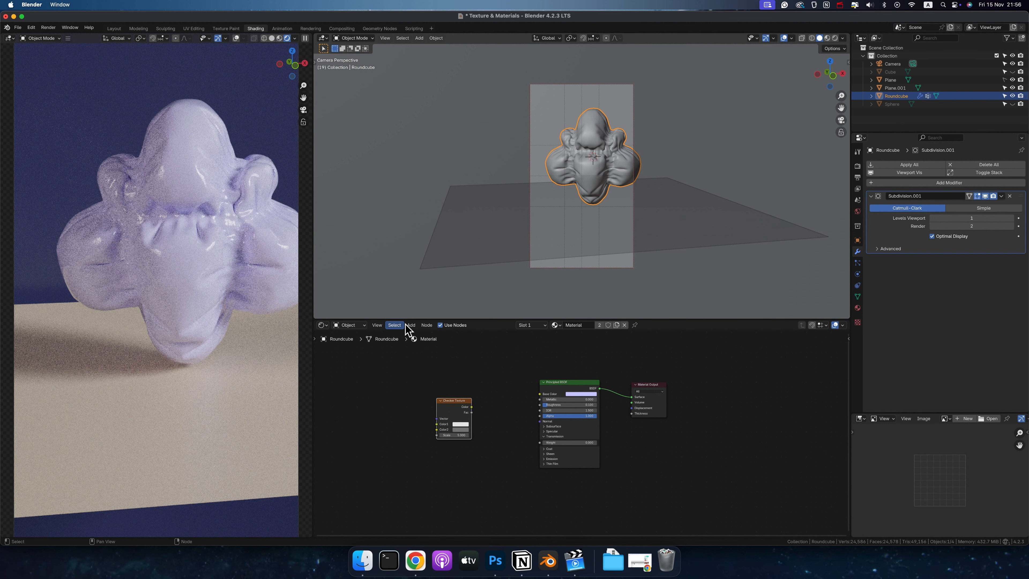
- Add a Noise Texture node before the Checker Texture and preview the noise pattern on the round cube
{"action": "left_click", "coordinate": [409, 325]}
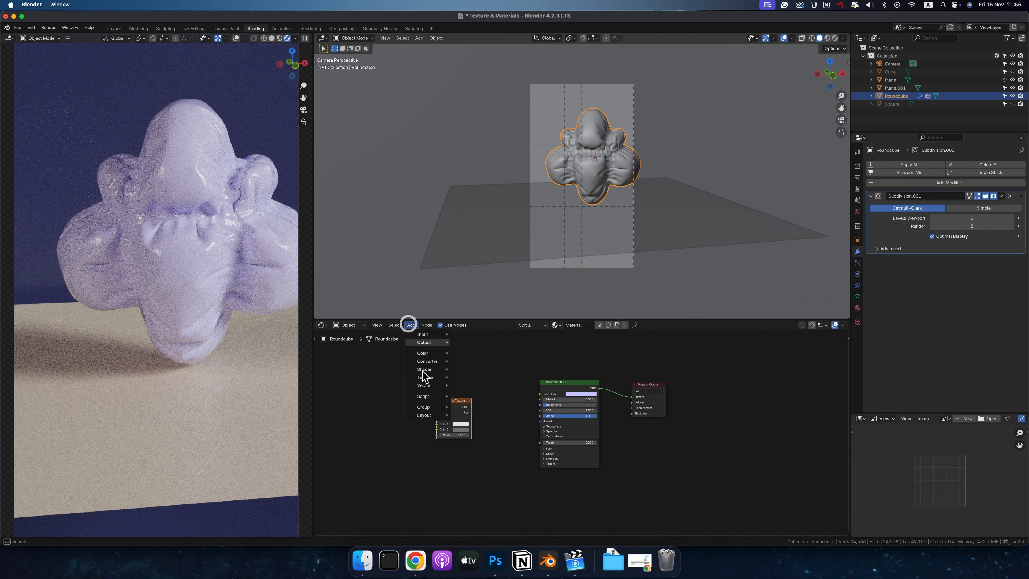
{"action": "mouse_move", "coordinate": [429, 381]}
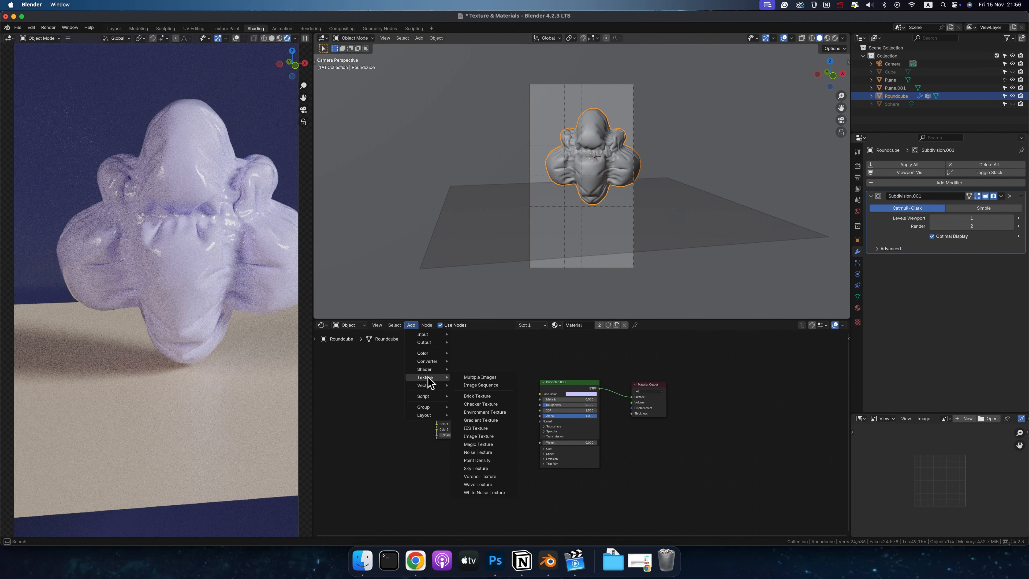
{"action": "left_click", "coordinate": [471, 452]}
{"action": "left_click", "coordinate": [374, 402]}
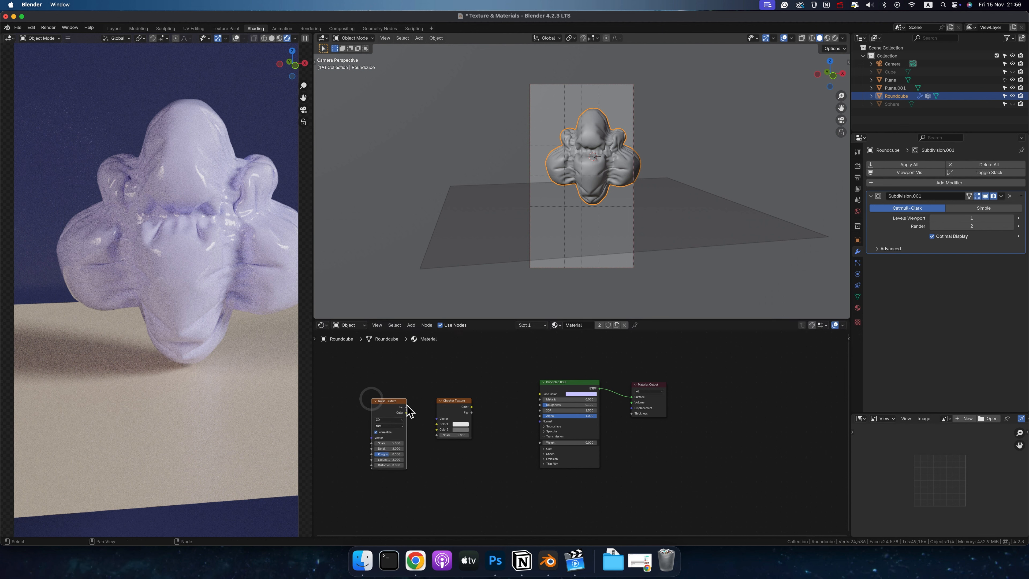
{"action": "left_click_drag", "start_coordinate": [406, 410], "coordinate": [434, 443]}
{"action": "left_click", "coordinate": [394, 408], "text": "ctrl+shift"}
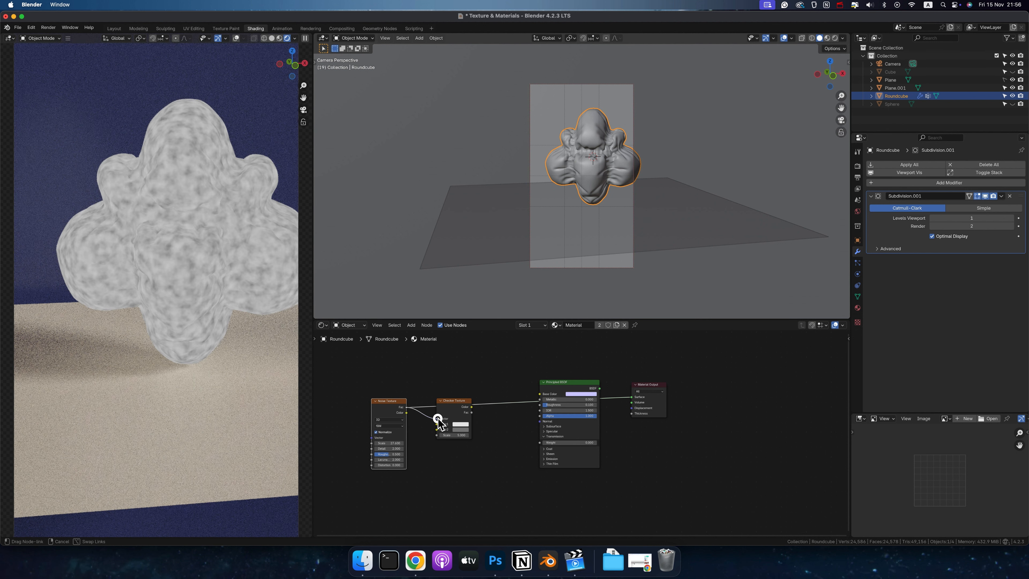
- Preview the Checker Texture with the Noise Texture driving its Vector input and adjust the noise Scale
{"action": "left_click", "coordinate": [456, 401], "text": "ctrl+shift"}
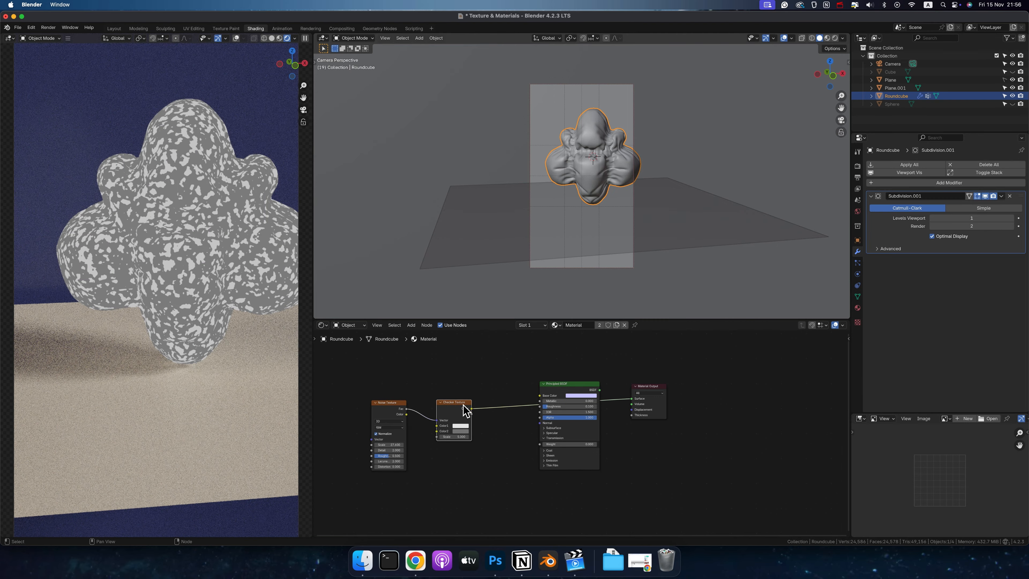
{"action": "mouse_move", "coordinate": [389, 445]}
{"action": "left_mouse_down"}
{"action": "mouse_move", "coordinate": [338, 444]}
{"action": "mouse_move", "coordinate": [387, 444]}
{"action": "left_mouse_up"}
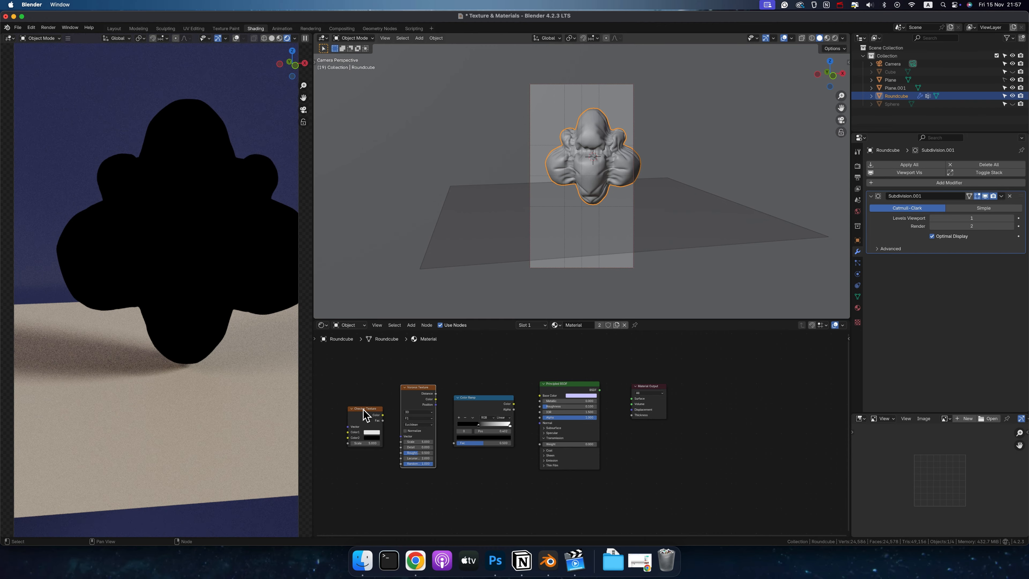
- Connect the Checker Texture's Color to the Voronoi Texture's Vector and preview the Voronoi output
{"action": "left_click_drag", "start_coordinate": [363, 422], "coordinate": [401, 436]}
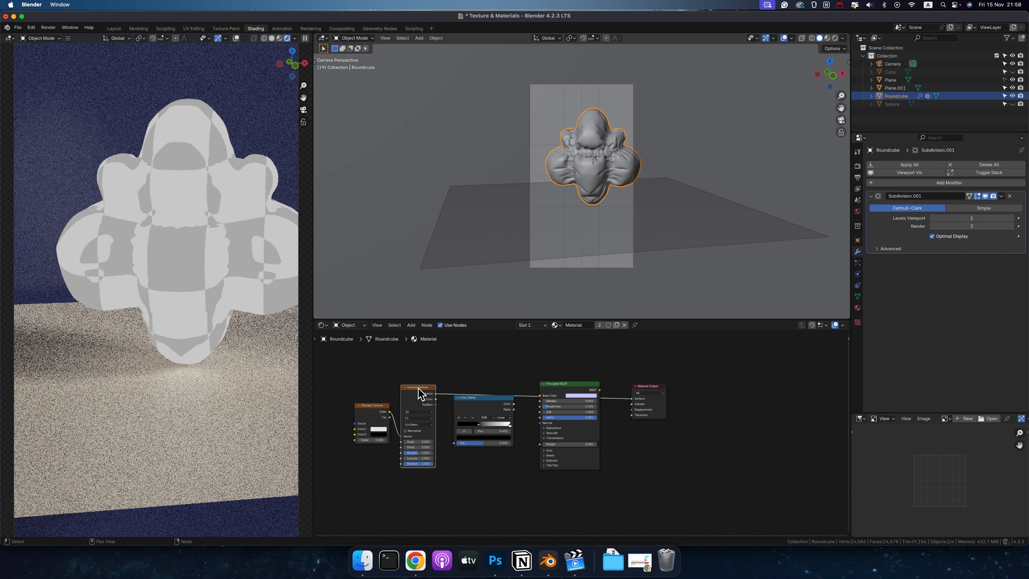
{"action": "left_click", "coordinate": [418, 388], "text": "ctrl+shift"}
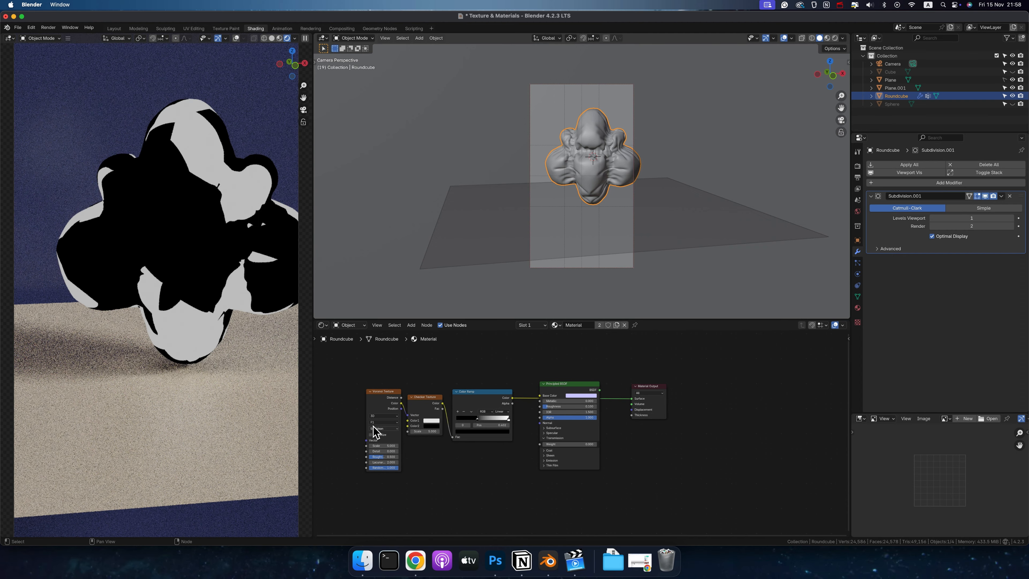
- Drive the Checker Texture's Vector with the Voronoi Texture's Distance output and move the Color Ramp's black stop toward the white one
{"action": "left_click_drag", "start_coordinate": [382, 390], "coordinate": [381, 390]}
{"action": "left_click_drag", "start_coordinate": [380, 391], "coordinate": [377, 389]}
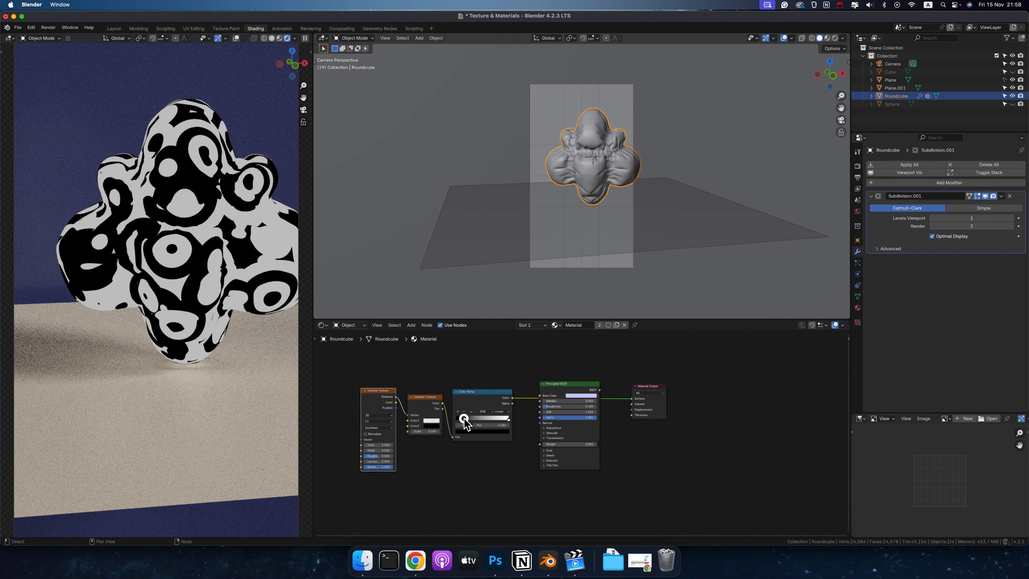
{"action": "left_click_drag", "start_coordinate": [462, 417], "coordinate": [484, 419]}
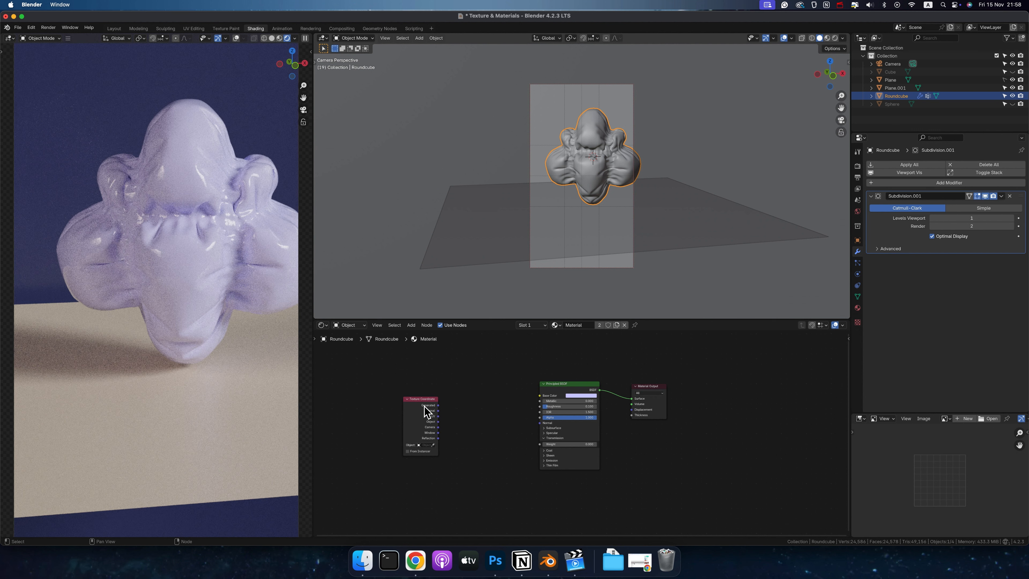
- Delete the existing Texture Coordinate node and add a new one in the empty space before the Principled BSDF
{"action": "left_click", "coordinate": [425, 405]}
{"action": "key", "text": "x"}
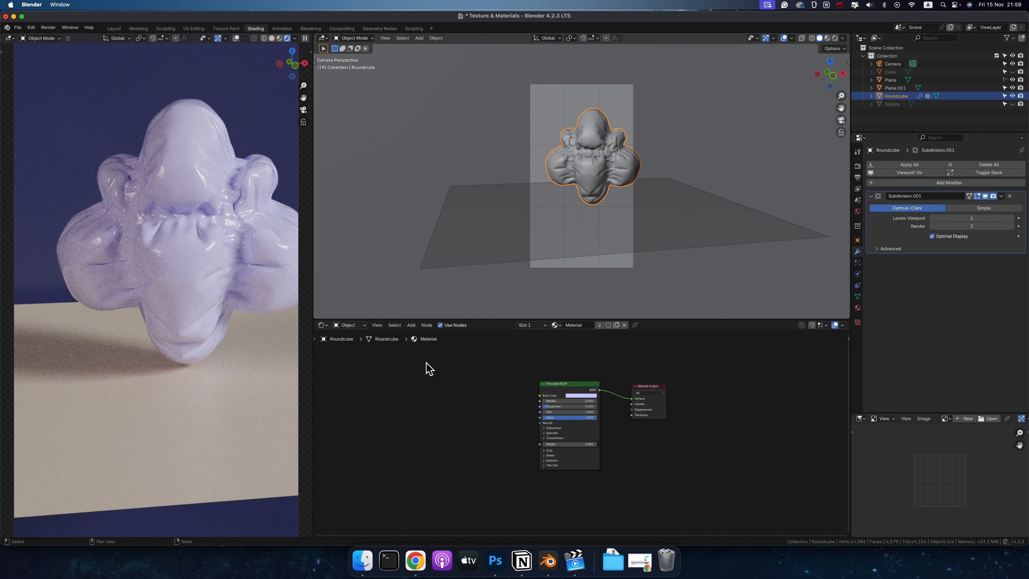
{"action": "left_click", "coordinate": [410, 325]}
{"action": "mouse_move", "coordinate": [432, 337]}
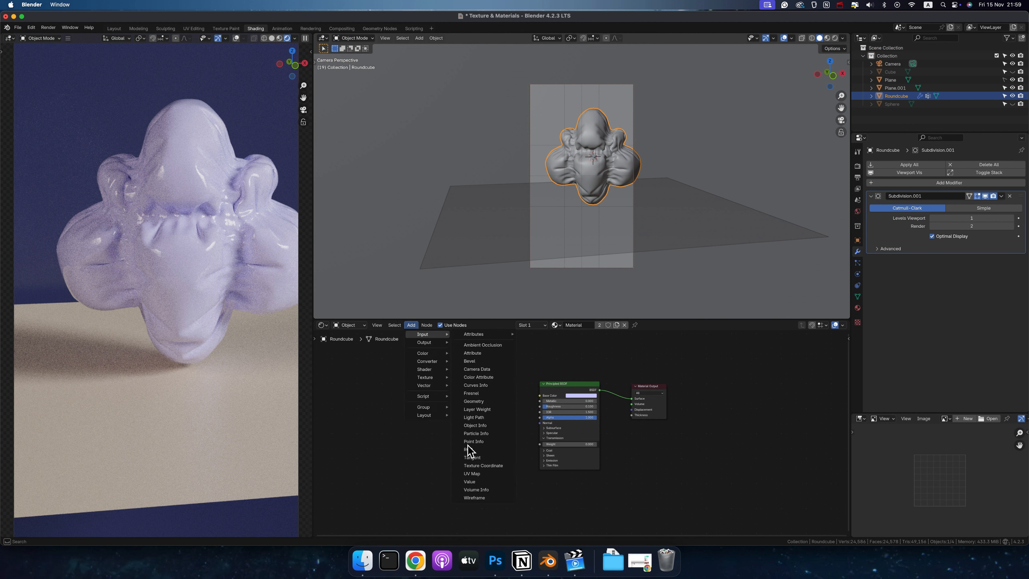
{"action": "left_click", "coordinate": [481, 466]}
{"action": "left_click", "coordinate": [404, 376]}
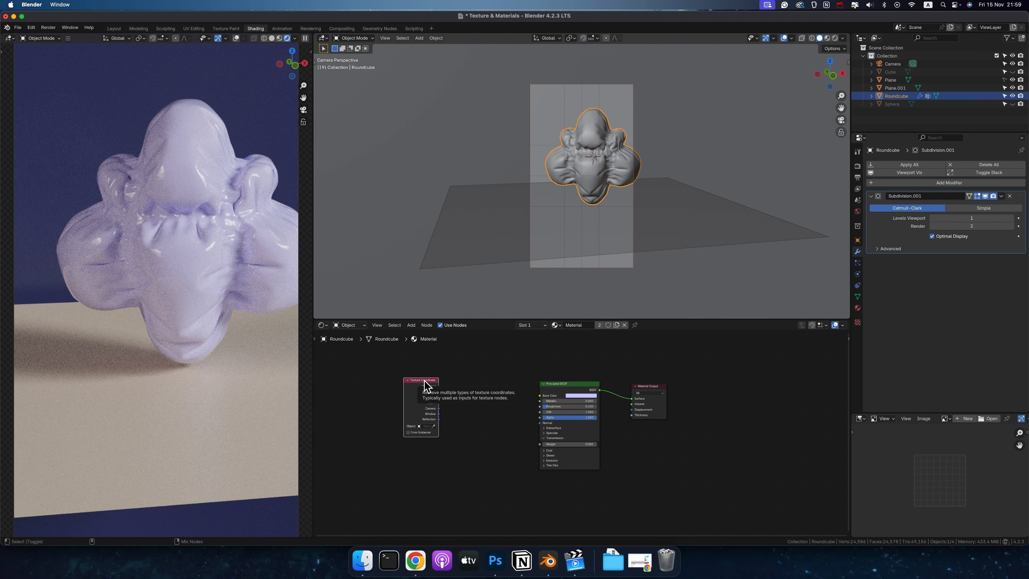
- Preview the Texture Coordinate node's Normal, UV, Object, Camera, Window, Reflection and Generated outputs in turn on the round cube
{"action": "left_click_drag", "start_coordinate": [439, 392], "coordinate": [540, 396]}
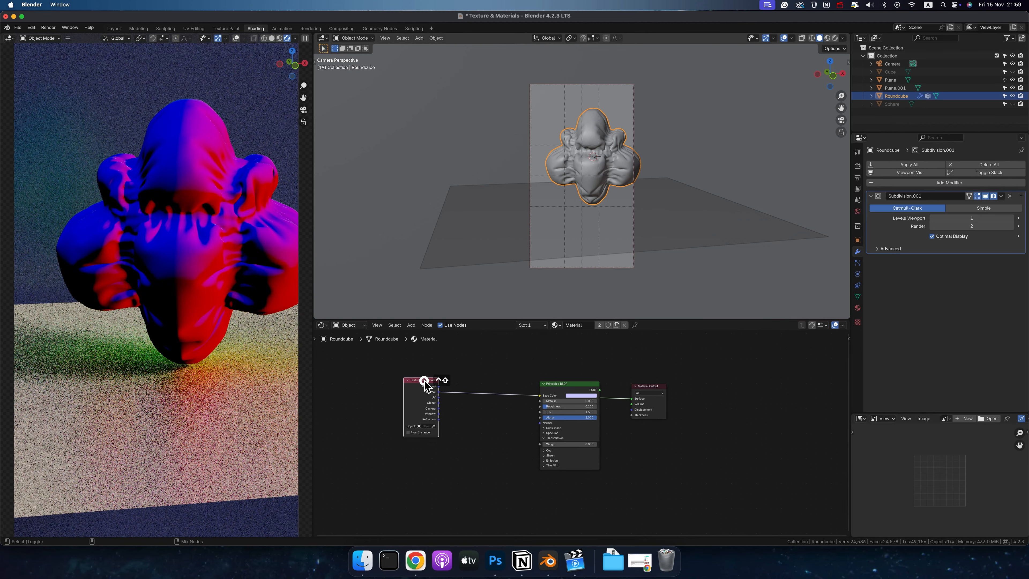
{"action": "left_click", "coordinate": [425, 381], "text": "ctrl+shift"}
{"action": "left_click", "coordinate": [425, 381], "text": "ctrl+shift"}
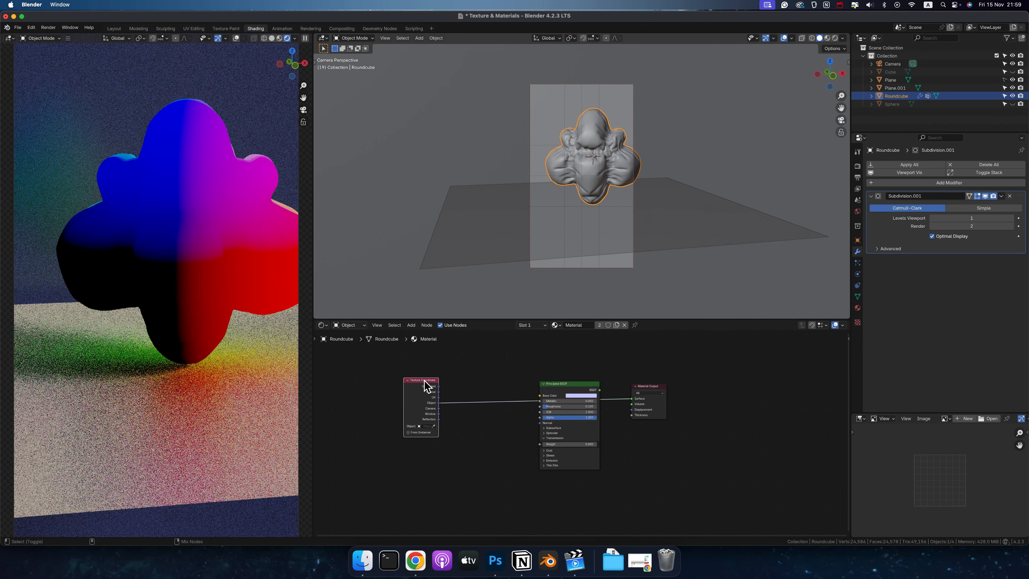
{"action": "left_click", "coordinate": [425, 383], "text": "ctrl+shift"}
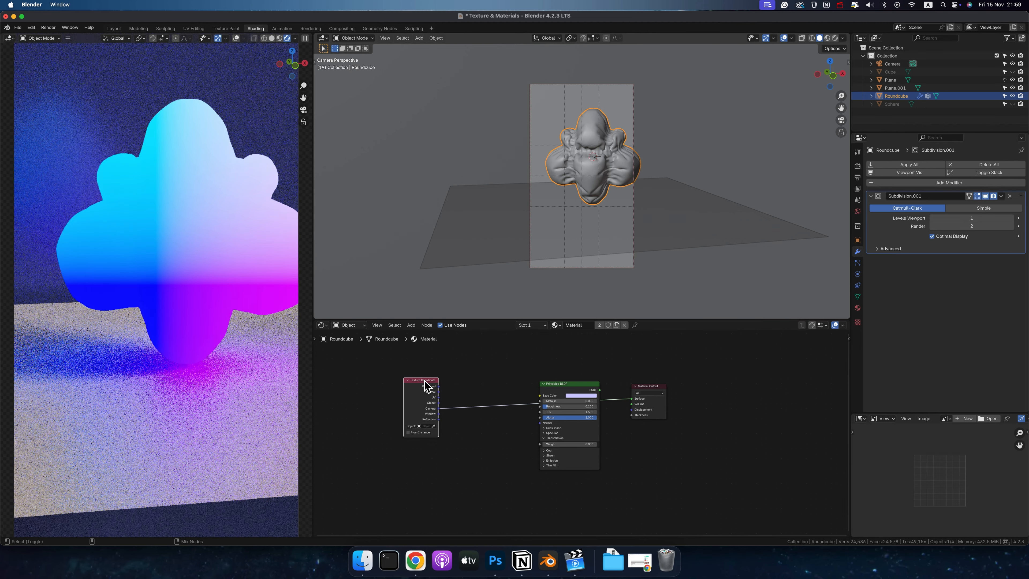
{"action": "left_click", "coordinate": [426, 385], "text": "ctrl+shift"}
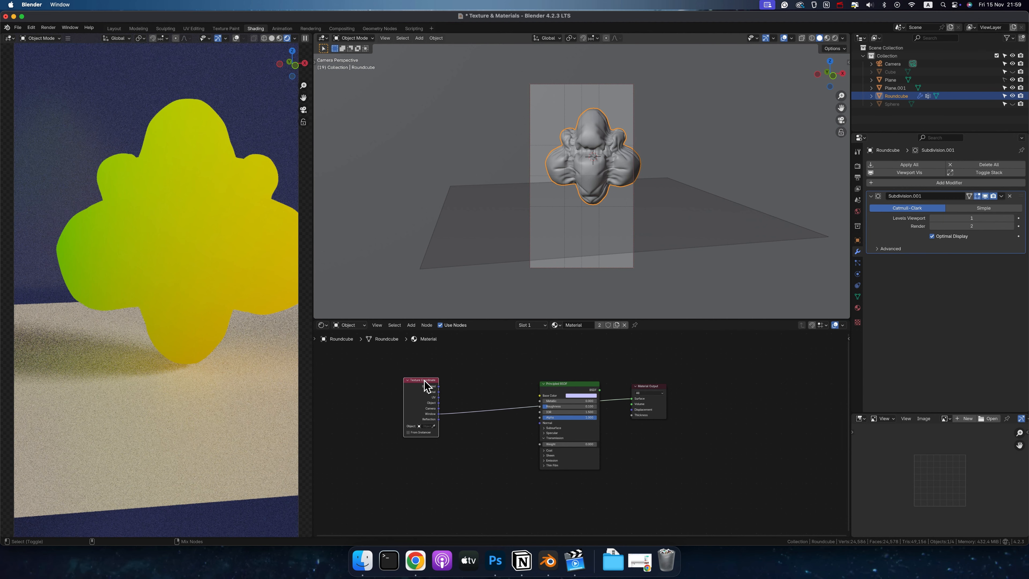
{"action": "left_click", "coordinate": [426, 386], "text": "ctrl+shift"}
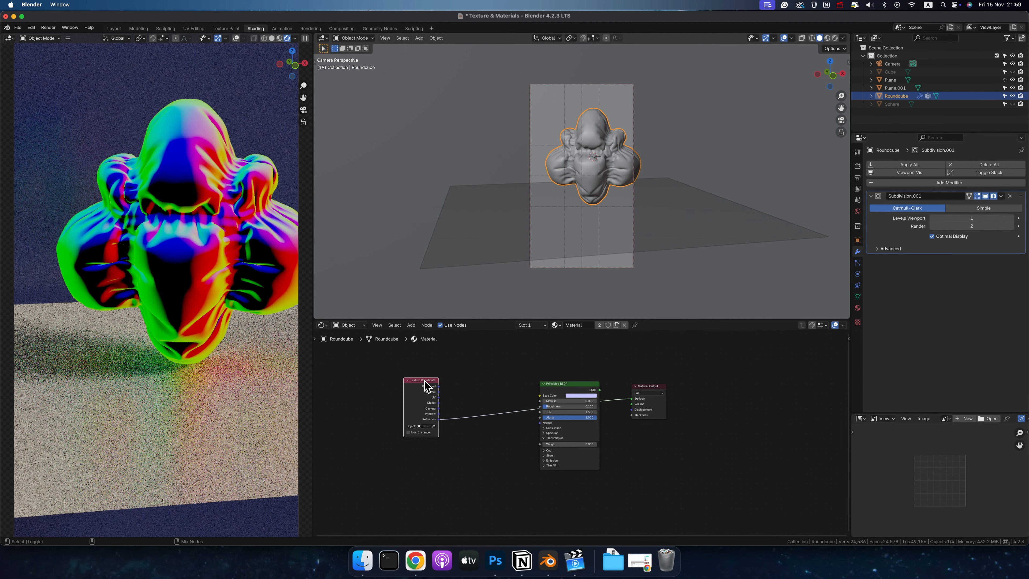
{"action": "left_click", "coordinate": [425, 385], "text": "ctrl+shift"}
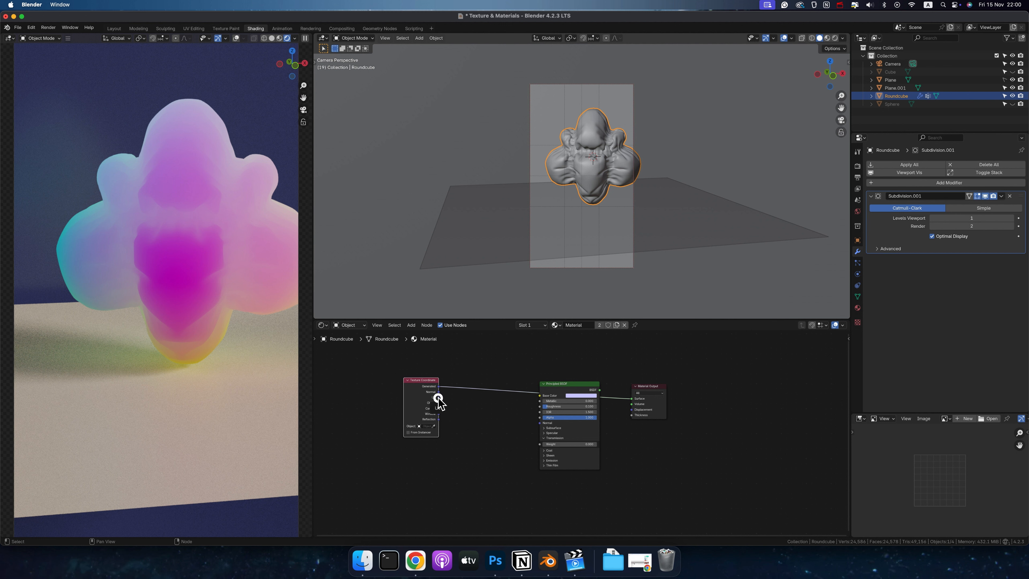
- Add a Mapping node fed by the Texture Coordinate's UV output
{"action": "left_click_drag", "start_coordinate": [438, 399], "coordinate": [489, 397]}
{"action": "type", "text": "ma"}
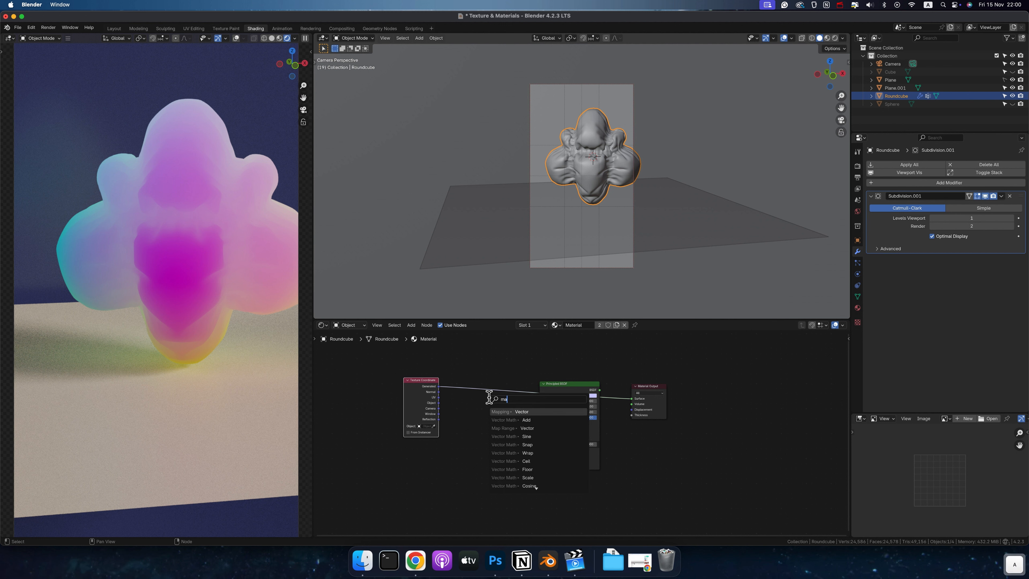
- Add a Mapping node fed by Texture Coordinate, then a Voronoi Texture node whose Distance output drives the Principled BSDF's Base Color
{"action": "type", "text": "pping"}
{"action": "key", "text": "Return"}
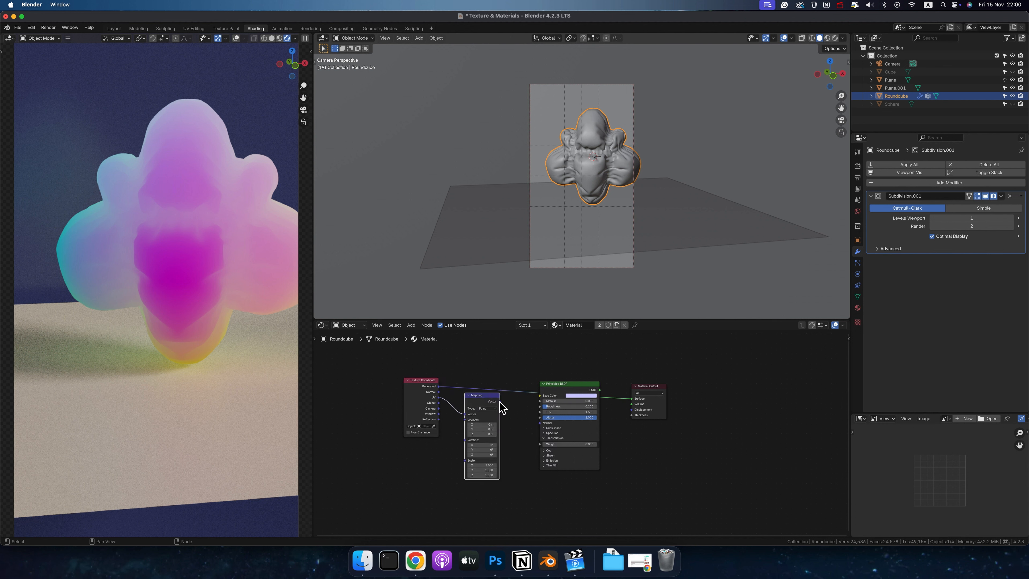
{"action": "left_click_drag", "start_coordinate": [501, 401], "coordinate": [518, 402]}
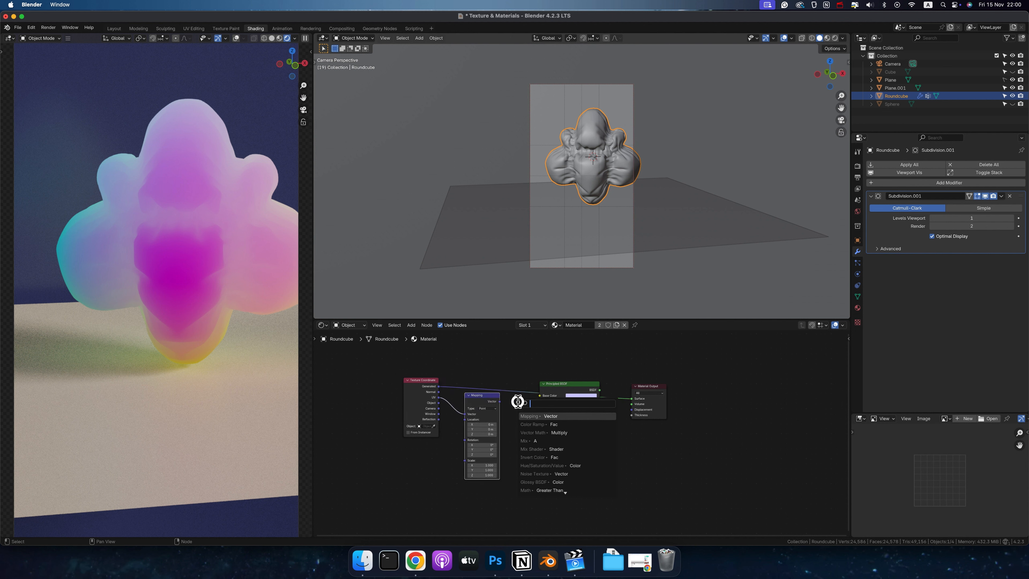
{"action": "type", "text": "voro"}
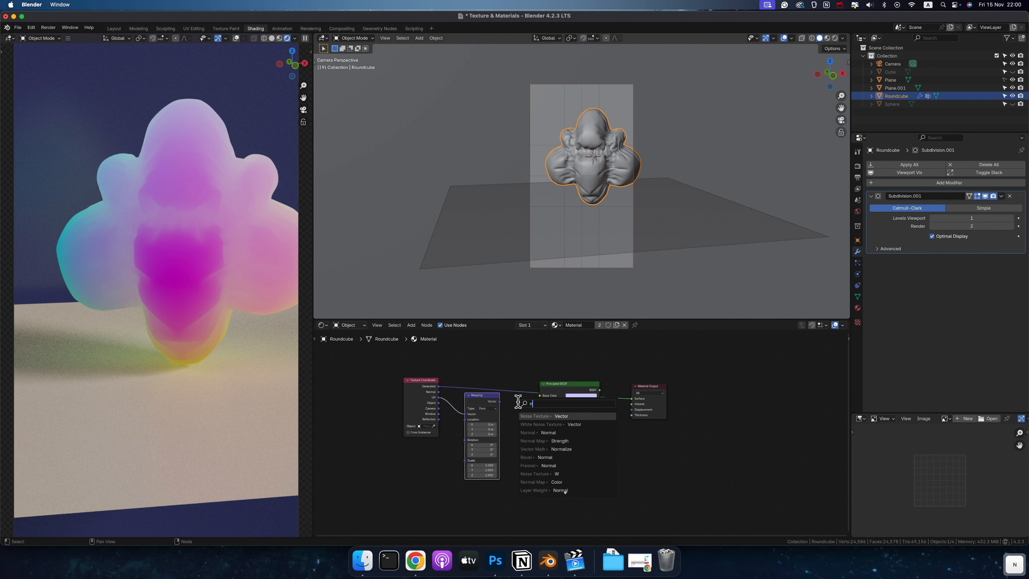
{"action": "key", "text": "Return"}
{"action": "left_click", "coordinate": [514, 401]}
{"action": "left_click_drag", "start_coordinate": [502, 402], "coordinate": [543, 397]}
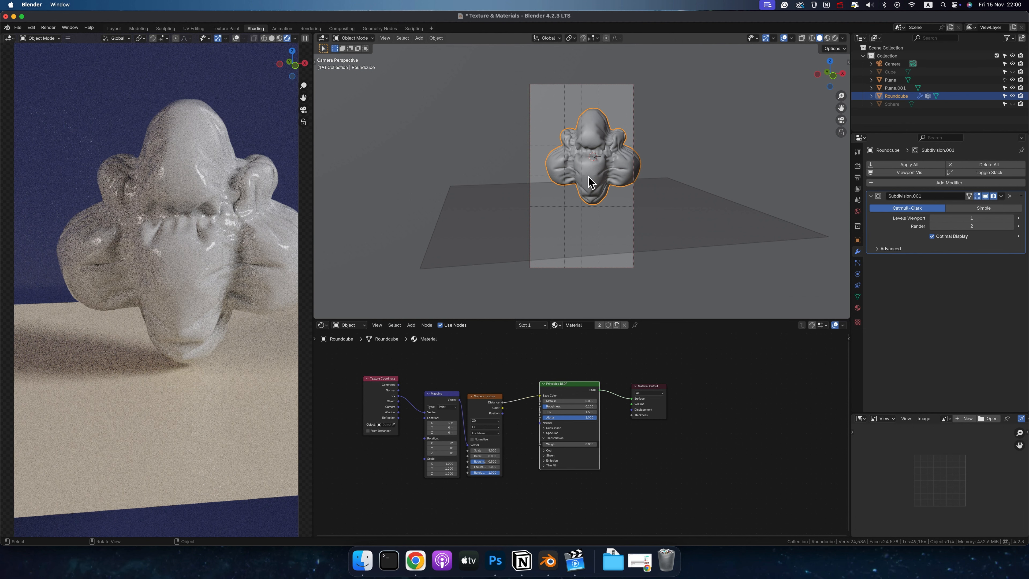
- Link the Texture Coordinate's Object output to the Mapping node's Vector input and place the Texture Coordinate node beside Mapping
{"action": "key", "text": "super+s"}
{"action": "left_click_drag", "start_coordinate": [399, 385], "coordinate": [424, 412]}
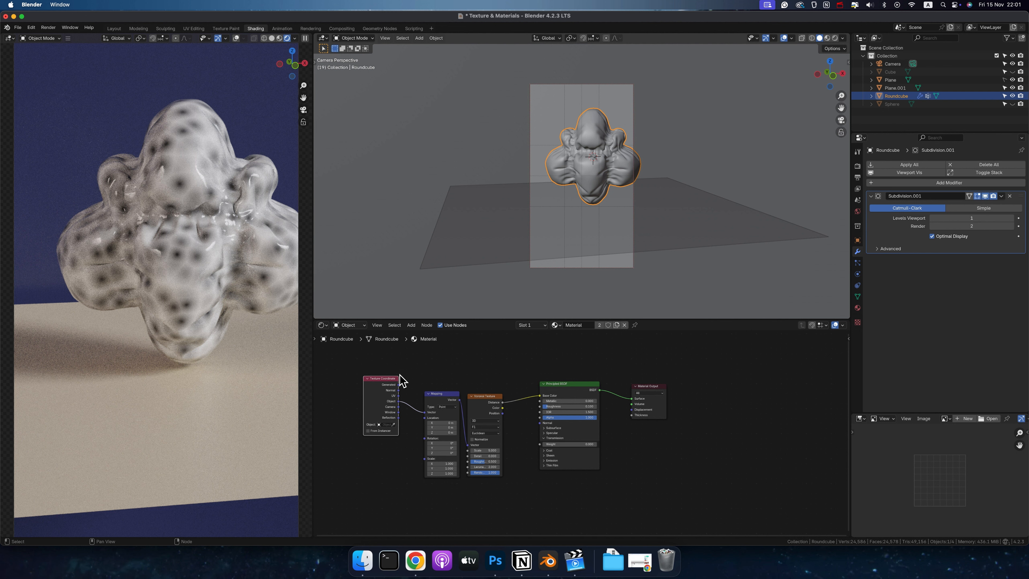
{"action": "left_click_drag", "start_coordinate": [383, 381], "coordinate": [393, 400]}
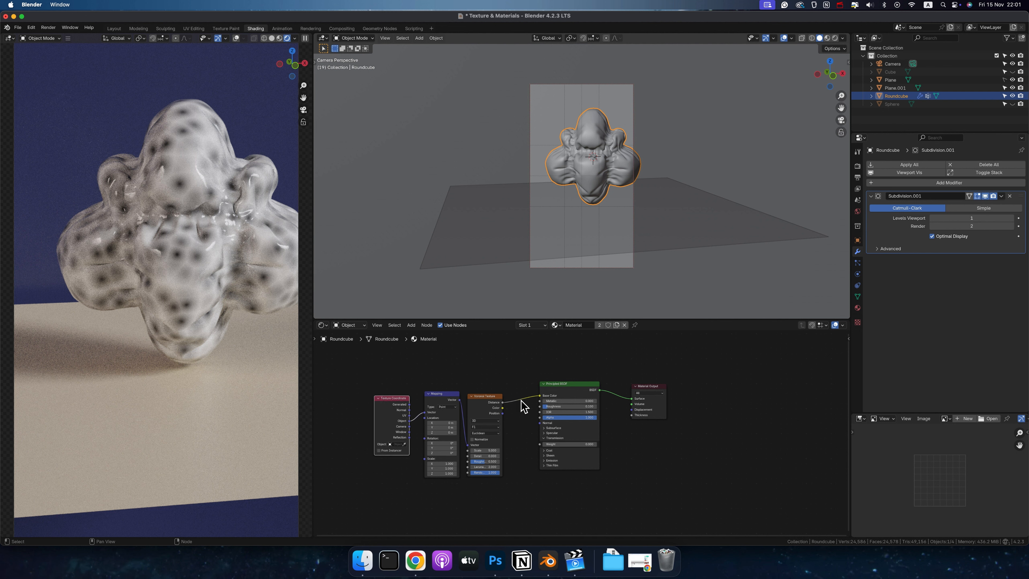
- Delete the Texture Coordinate and Mapping nodes and recreate both for the Voronoi Texture, linking the Object output to Mapping's Vector input
{"action": "left_click_drag", "start_coordinate": [367, 385], "coordinate": [452, 413]}
{"action": "key", "text": "x"}
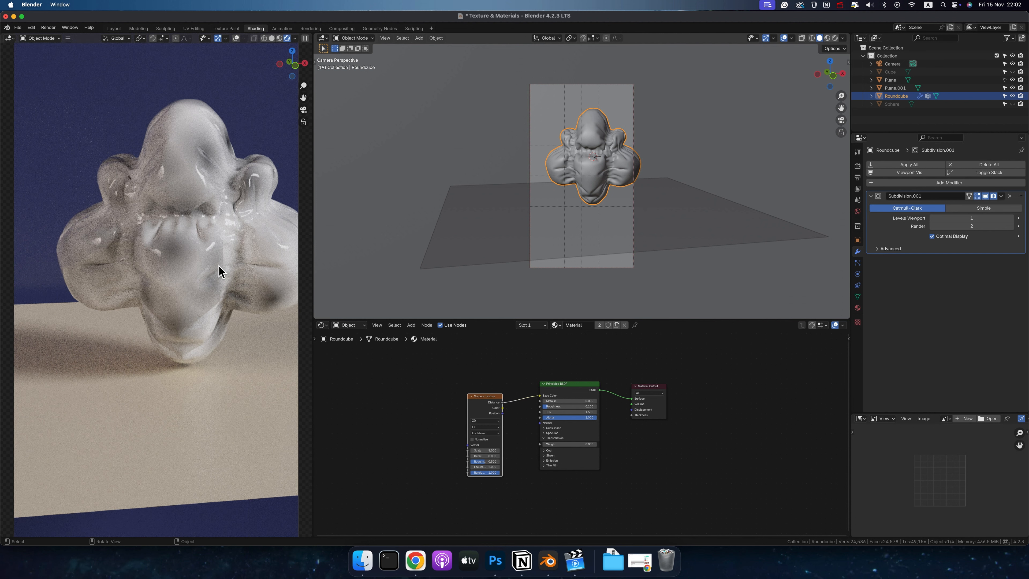
{"action": "key", "text": "super+z"}
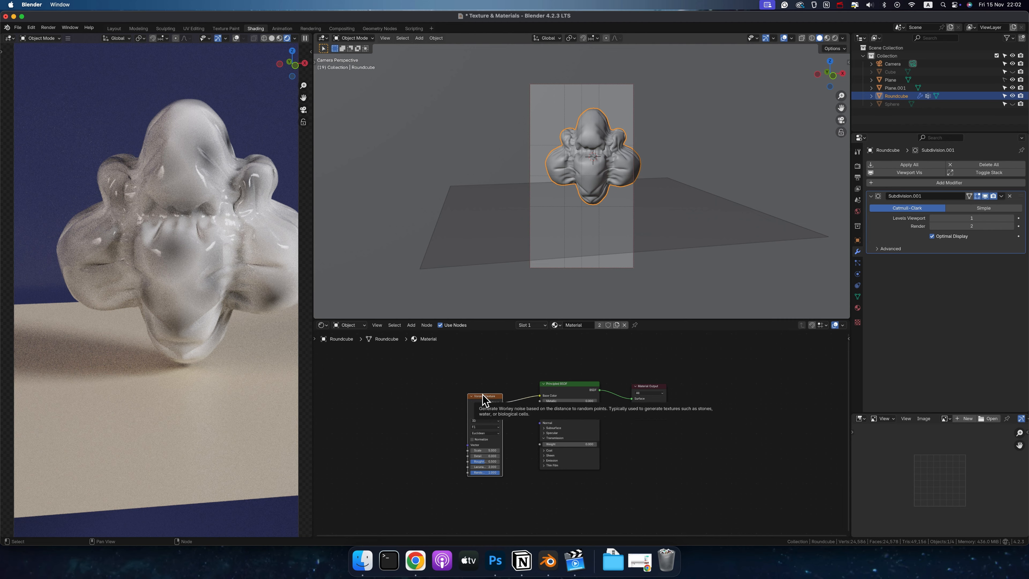
{"action": "key", "text": "ctrl+t"}
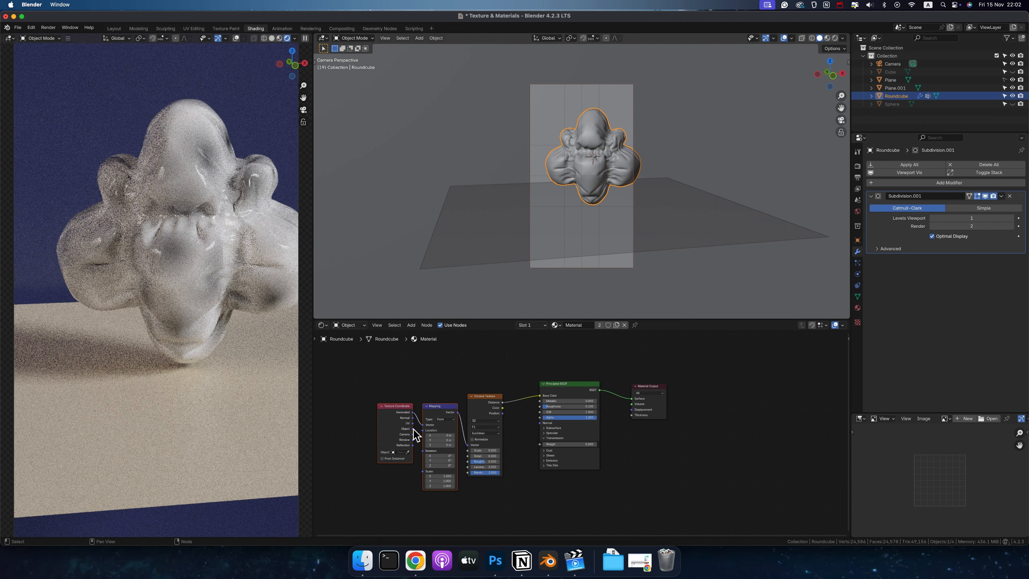
{"action": "left_click_drag", "start_coordinate": [412, 429], "coordinate": [423, 425]}
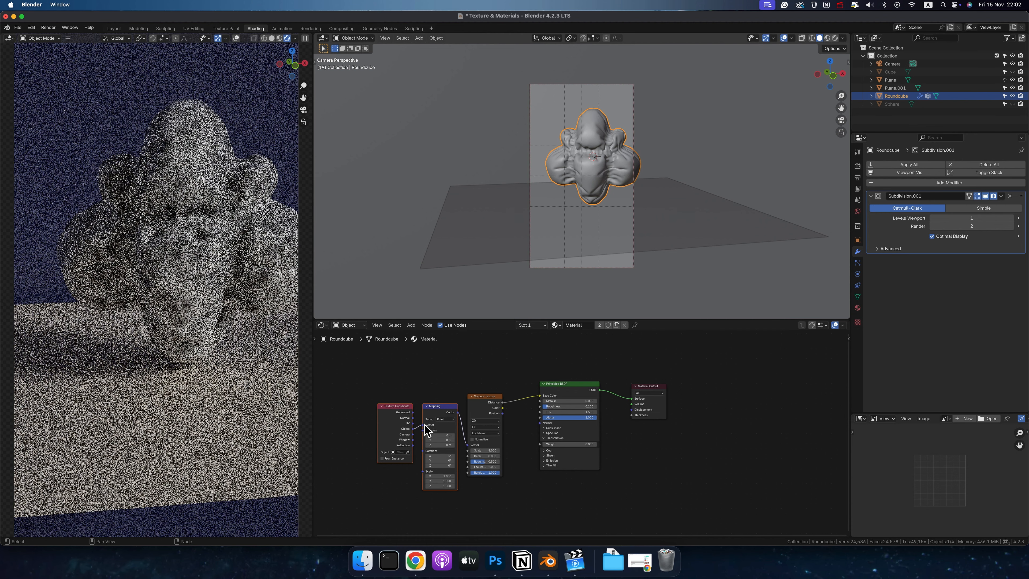
{"action": "left_click", "coordinate": [412, 326]}
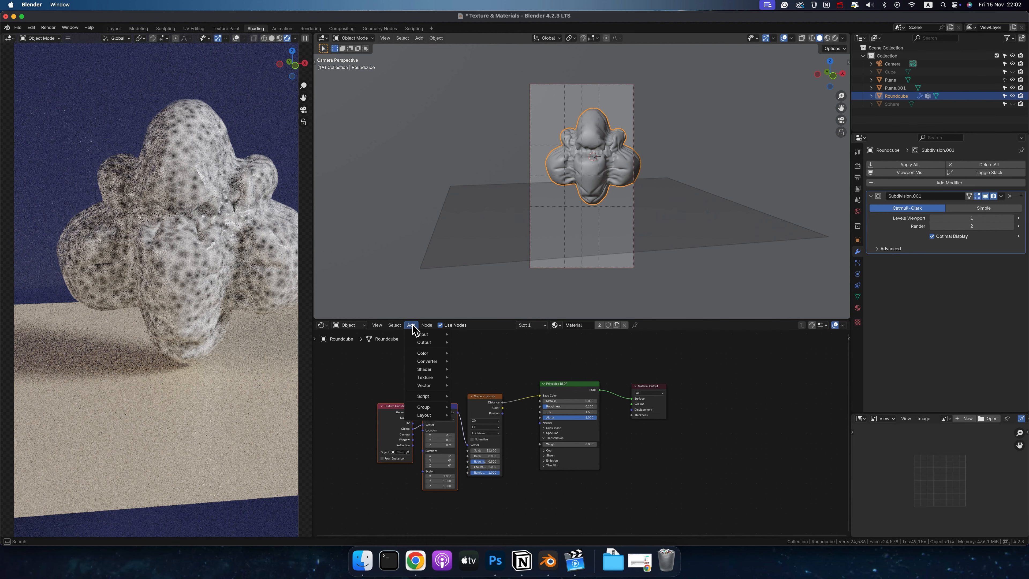
{"action": "mouse_move", "coordinate": [424, 335]}
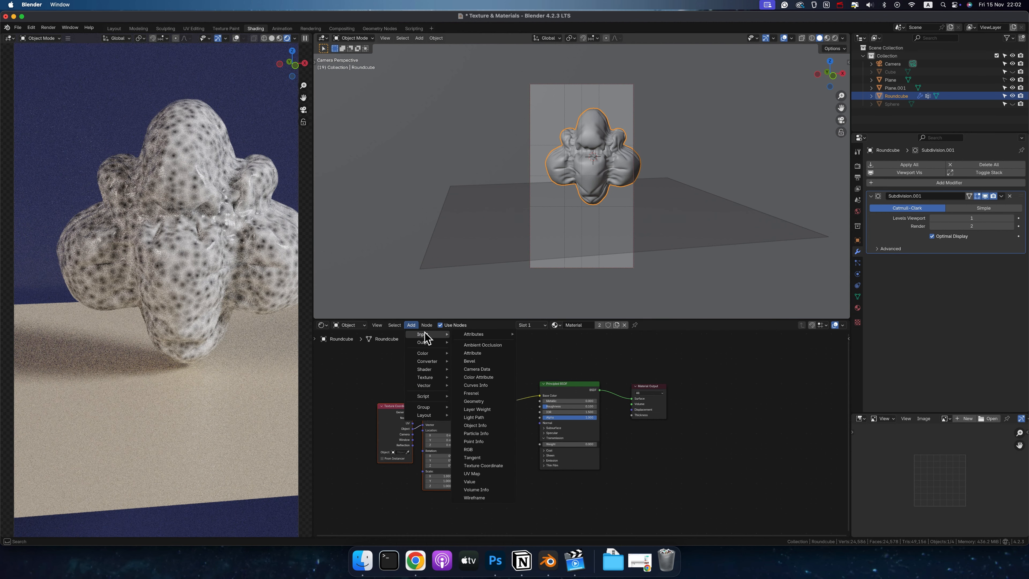
{"action": "key", "text": "Escape"}
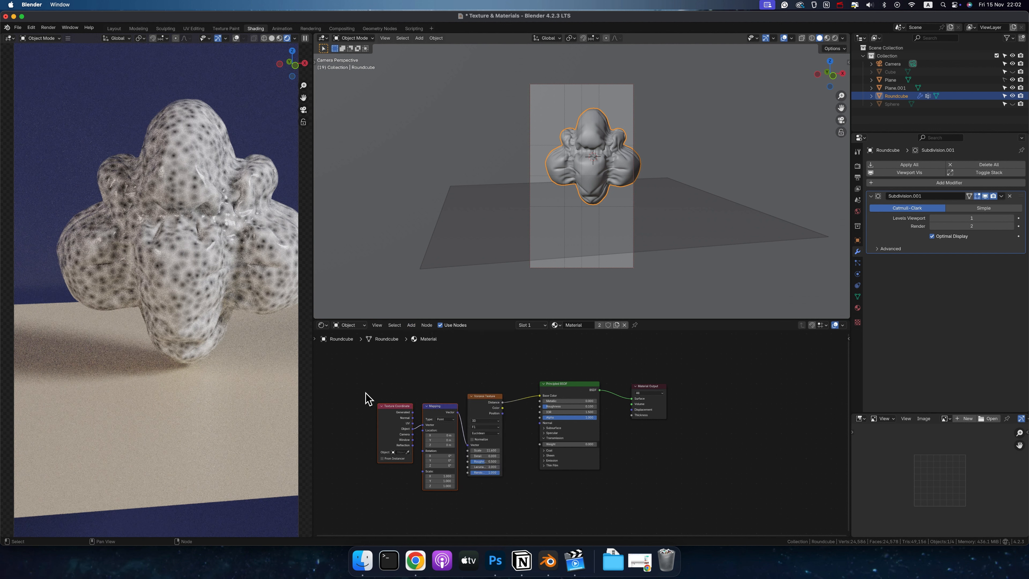
- Add an Object Info node and line it up directly above the Texture Coordinate node
{"action": "left_click", "coordinate": [411, 324]}
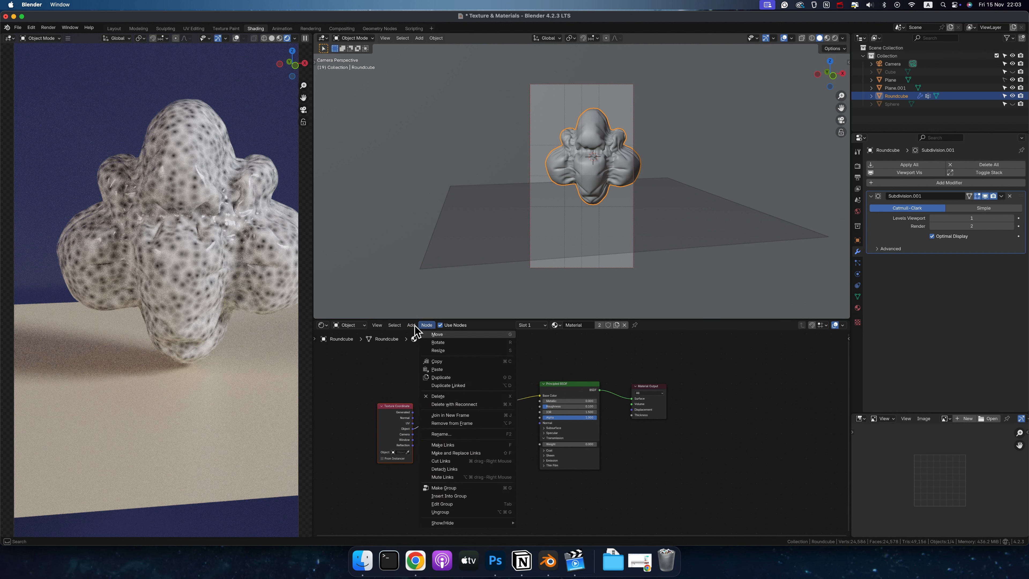
{"action": "left_click", "coordinate": [411, 325]}
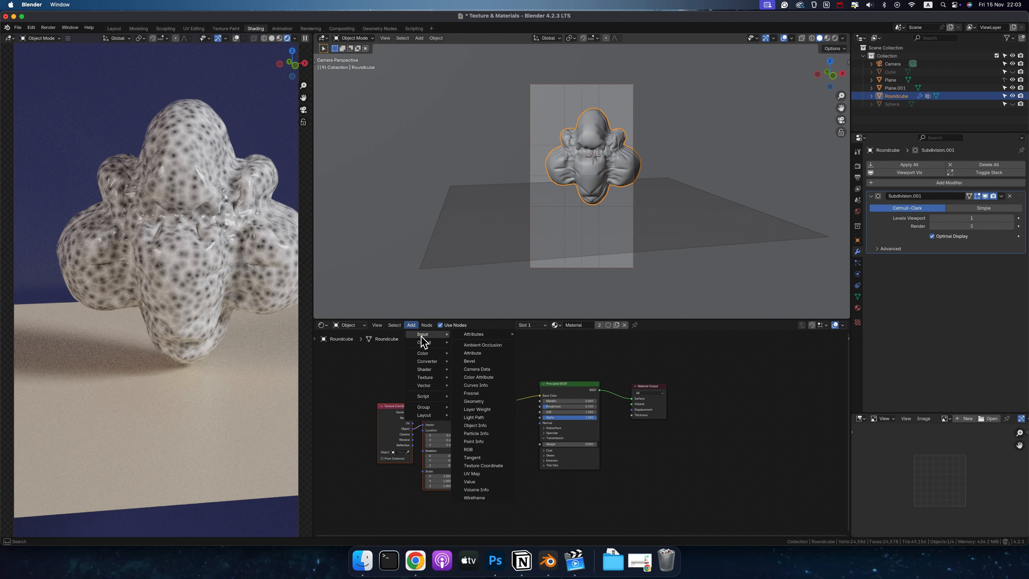
{"action": "left_click", "coordinate": [476, 426]}
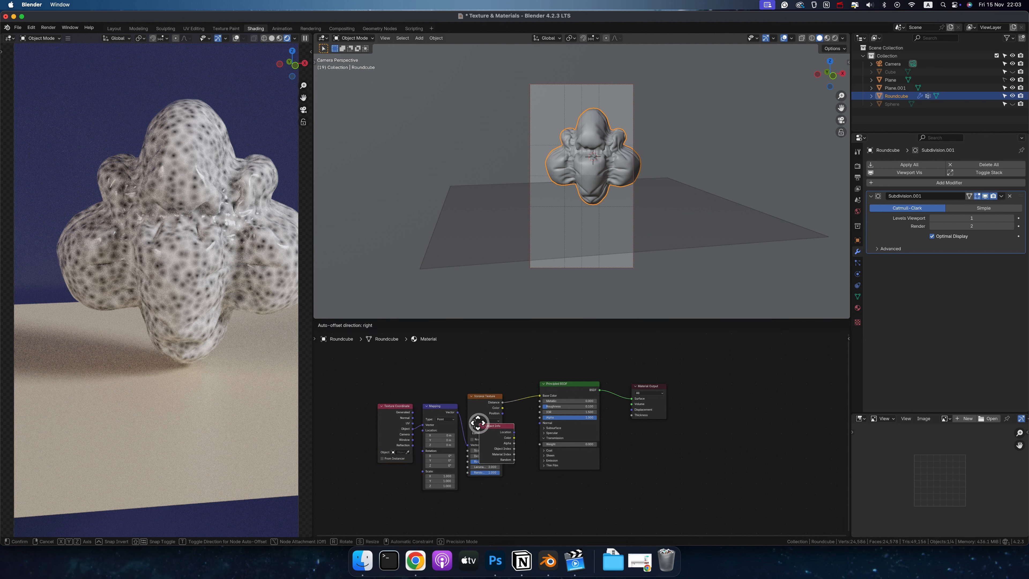
{"action": "left_click", "coordinate": [374, 355]}
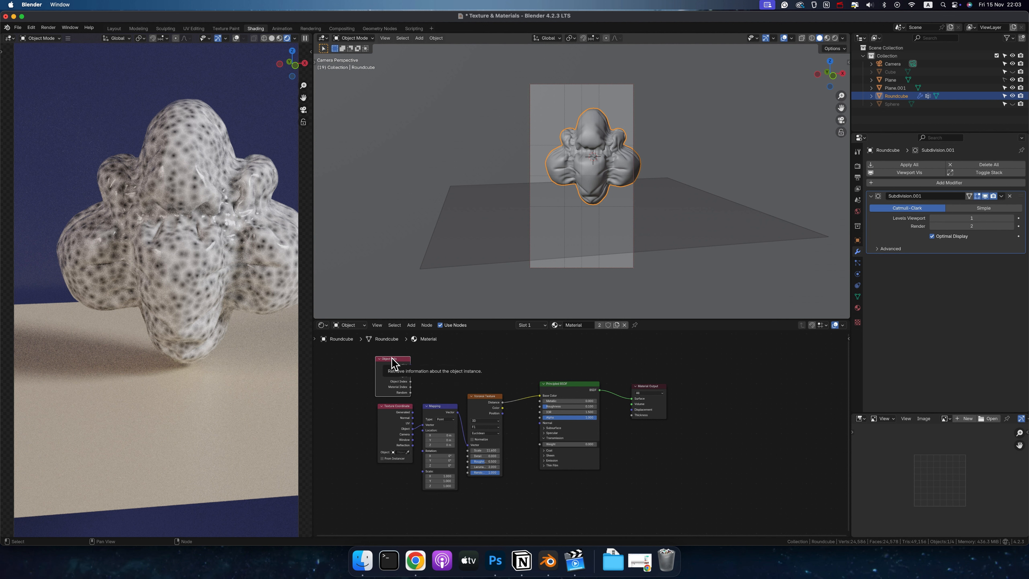
{"action": "left_click_drag", "start_coordinate": [393, 408], "coordinate": [393, 413]}
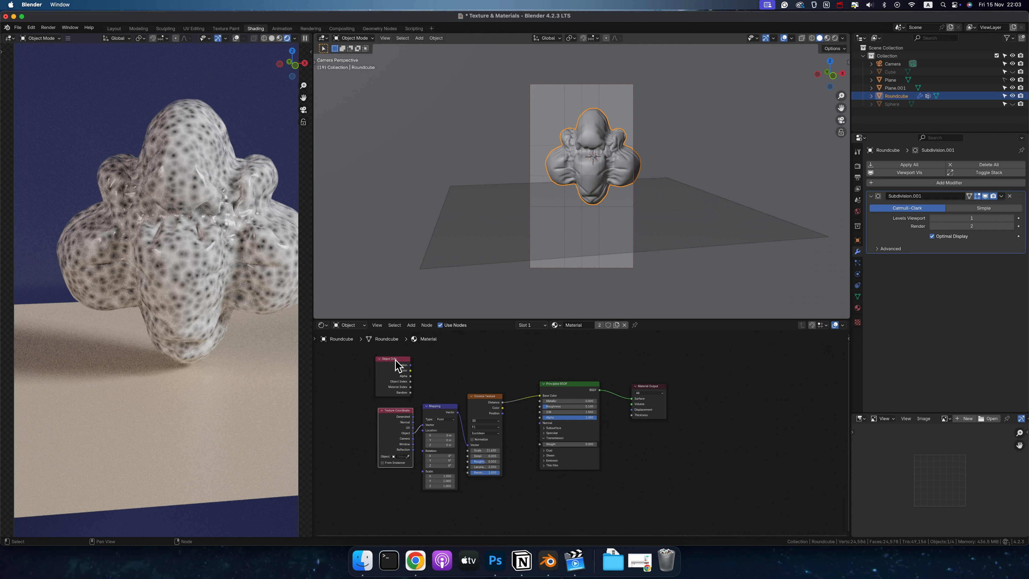
{"action": "left_click_drag", "start_coordinate": [396, 360], "coordinate": [399, 362]}
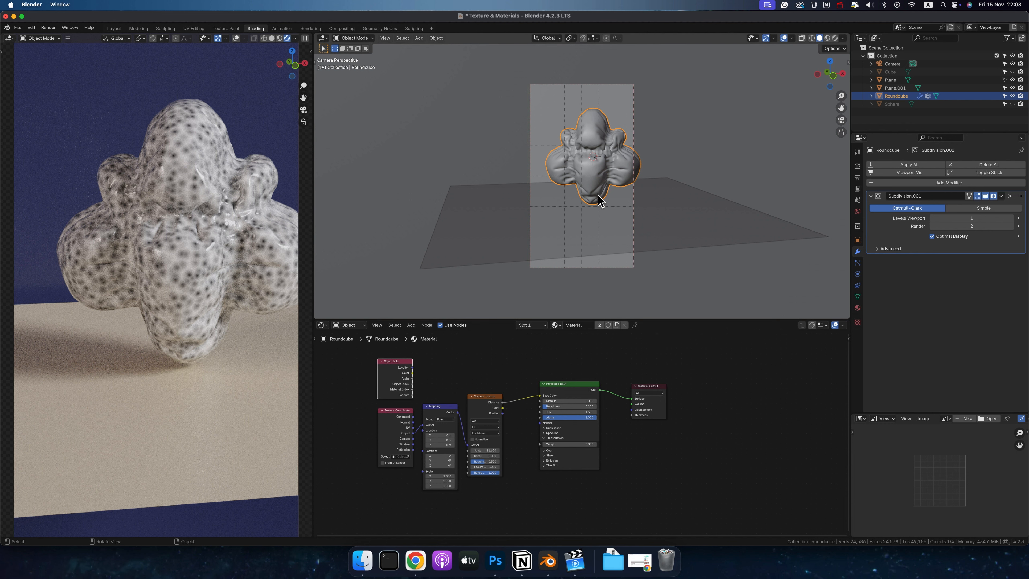
- Preview the Object Info node's outputs one after another on the Roundcube, ending on Random
{"action": "scroll", "coordinate": [399, 360], "scroll_direction": "up", "scroll_amount": 1}
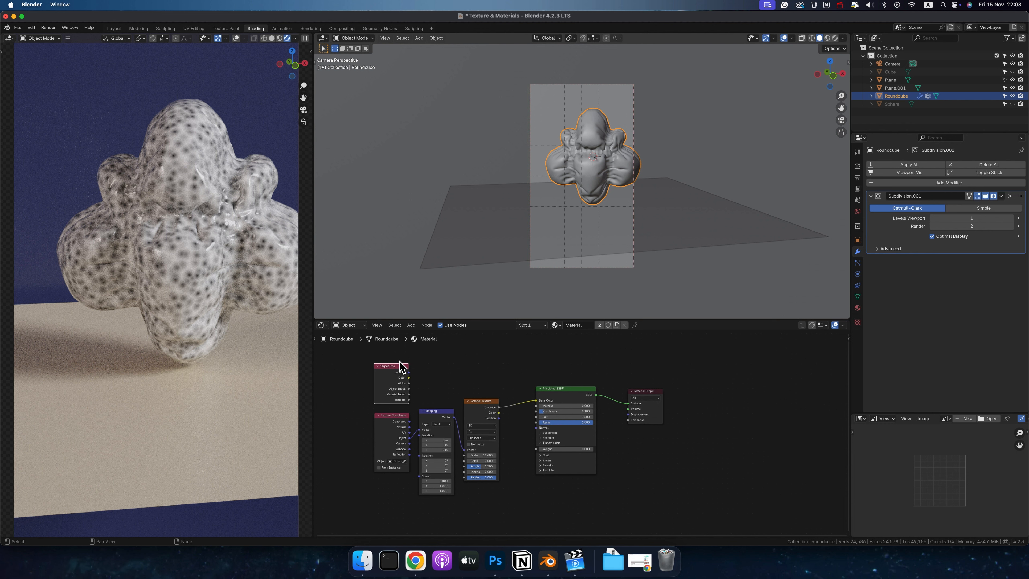
{"action": "left_click", "coordinate": [388, 370], "text": "ctrl+shift"}
{"action": "left_click", "coordinate": [388, 371], "text": "ctrl+shift"}
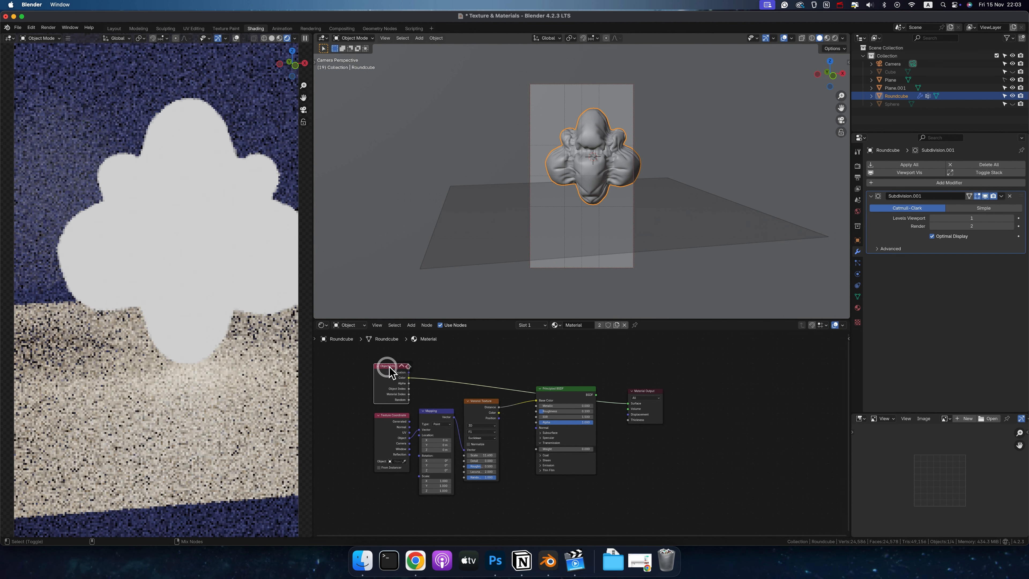
{"action": "left_click", "coordinate": [386, 368], "text": "ctrl+shift"}
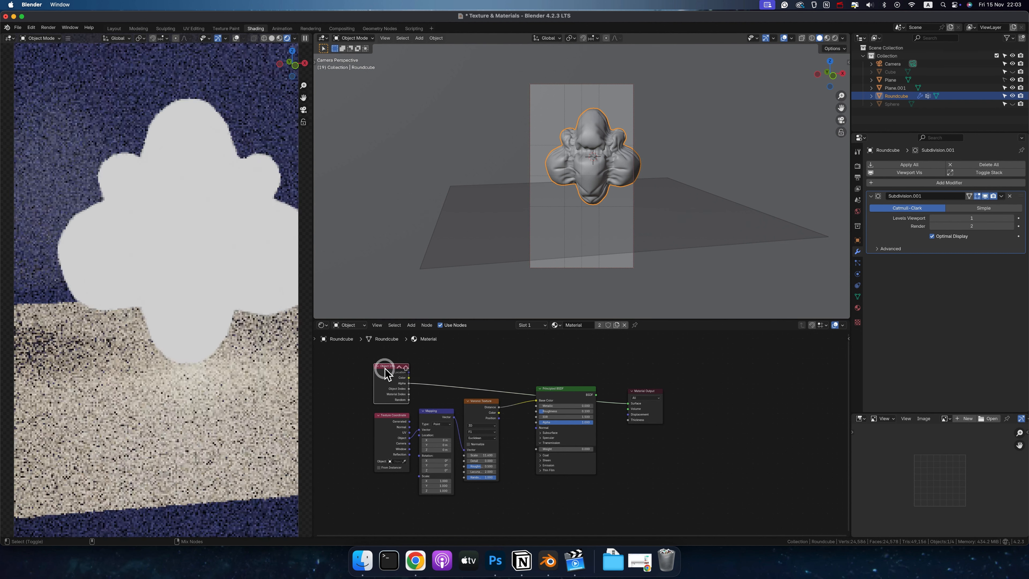
{"action": "left_click", "coordinate": [386, 369], "text": "ctrl+shift"}
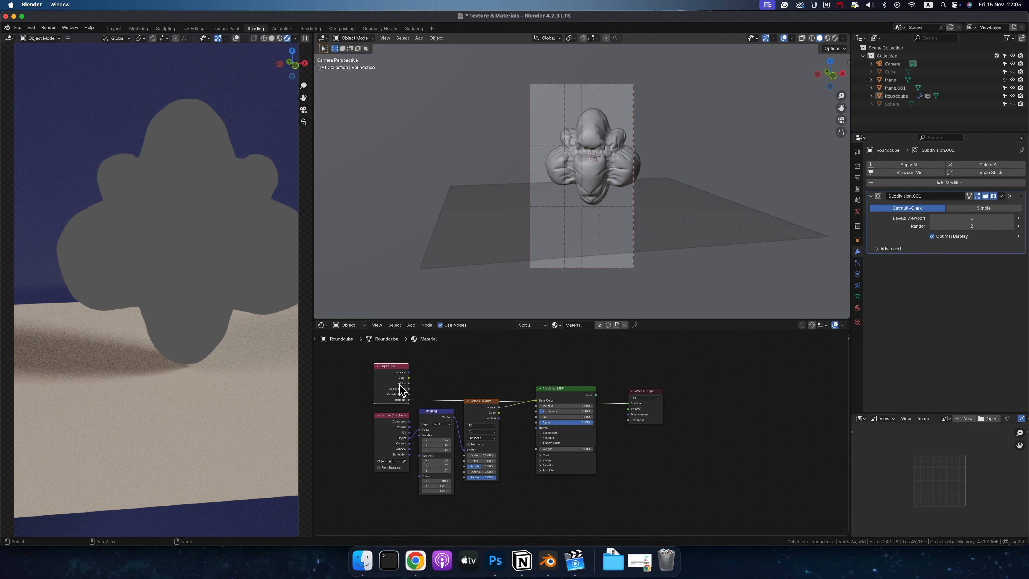
- Set the Roundcube's Pass Index to 1 in its object relations settings
{"action": "left_click", "coordinate": [858, 241]}
{"action": "left_click", "coordinate": [924, 292]}
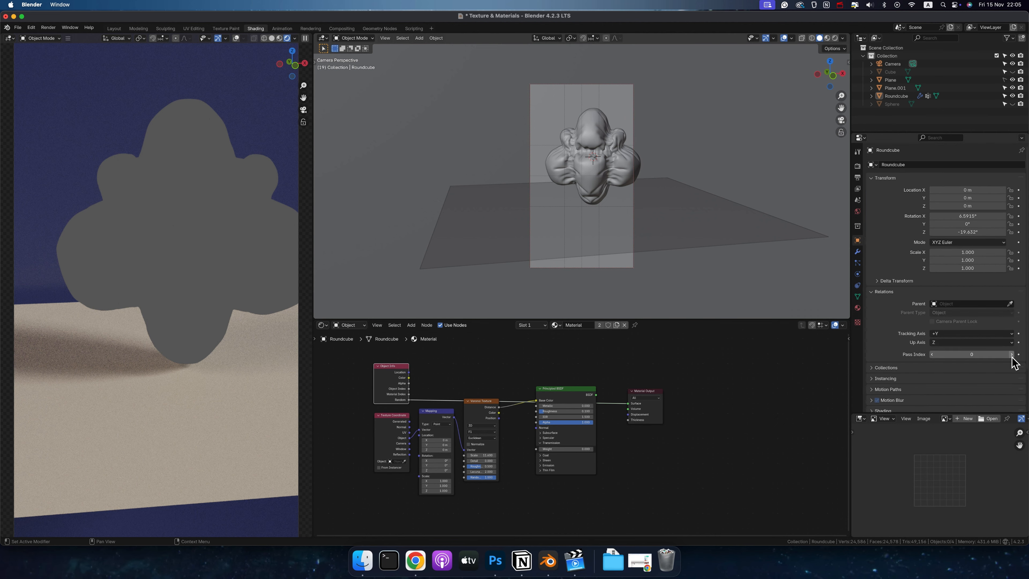
{"action": "left_click", "coordinate": [1012, 355]}
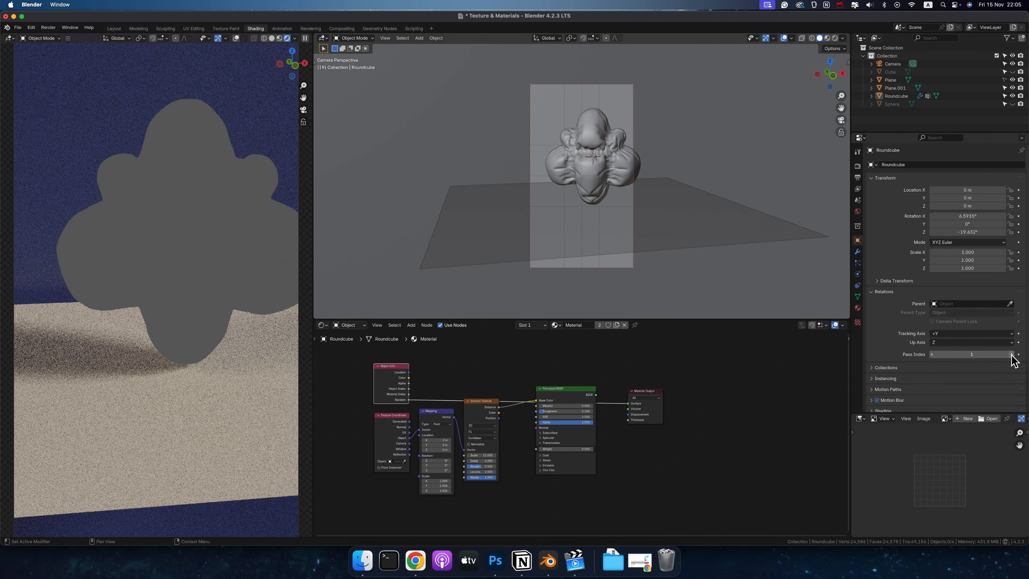
- Unhide the Sphere and move it down in front of the Roundcube, to X about -1.28 m and Z about -1.32 m
{"action": "left_click", "coordinate": [593, 179]}
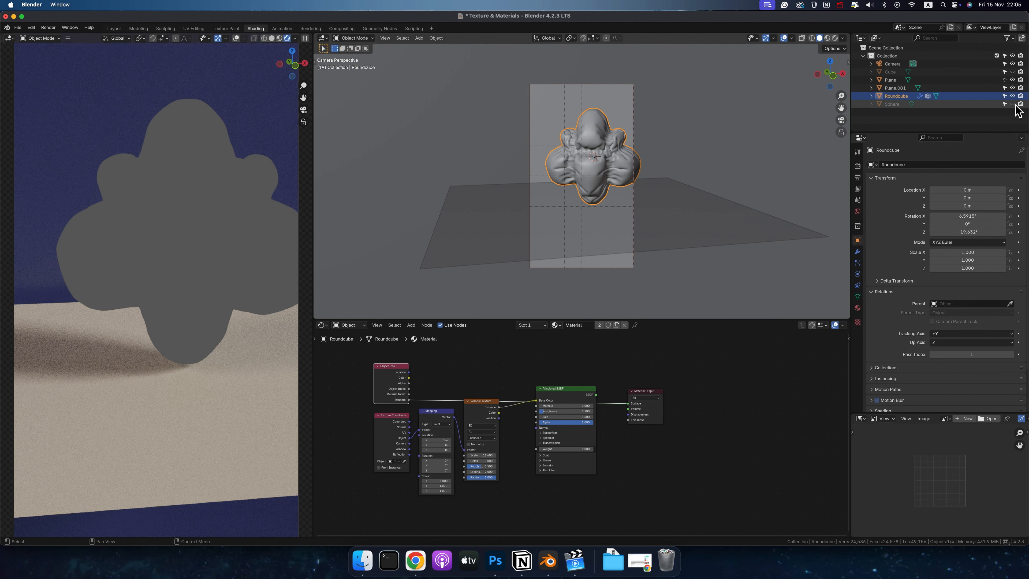
{"action": "left_click", "coordinate": [1013, 104]}
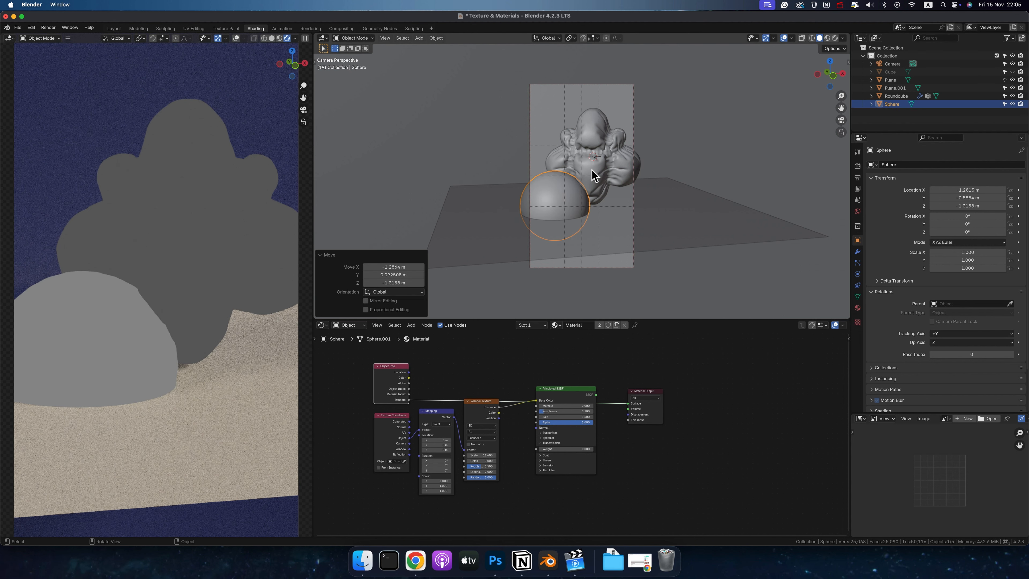
- Compare the Object Info node's Object Index and Random outputs on the Sphere and Roundcube, returning the preview to Random
{"action": "left_click_drag", "start_coordinate": [536, 400], "coordinate": [400, 369]}
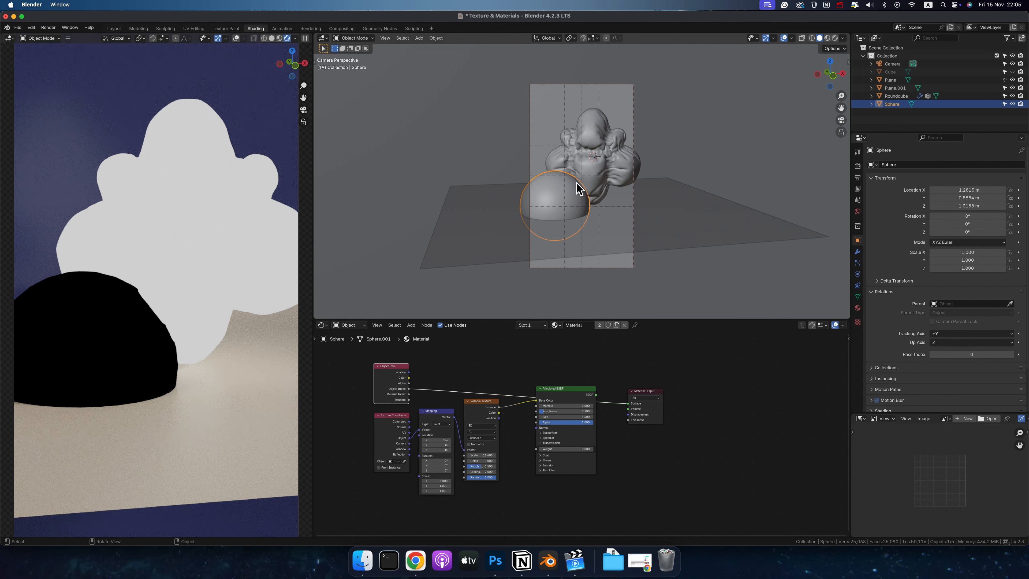
{"action": "left_click", "coordinate": [395, 367], "text": "ctrl+shift"}
{"action": "left_click", "coordinate": [395, 367], "text": "ctrl+shift"}
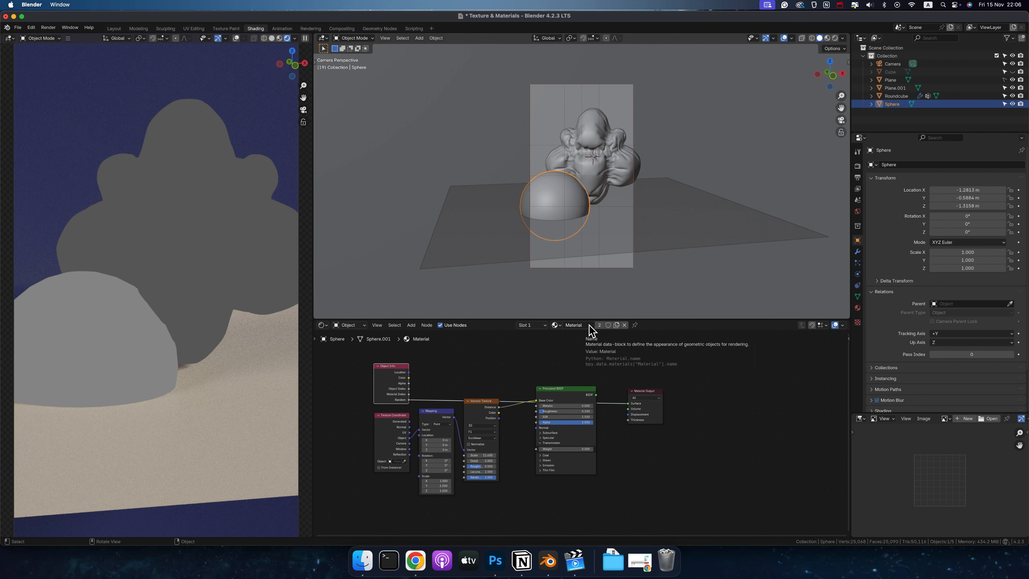
- Unhide the Cube and move it beside the Sphere near the floor, by about 0.29 m in X and -0.99 m in Z
{"action": "left_click", "coordinate": [610, 173]}
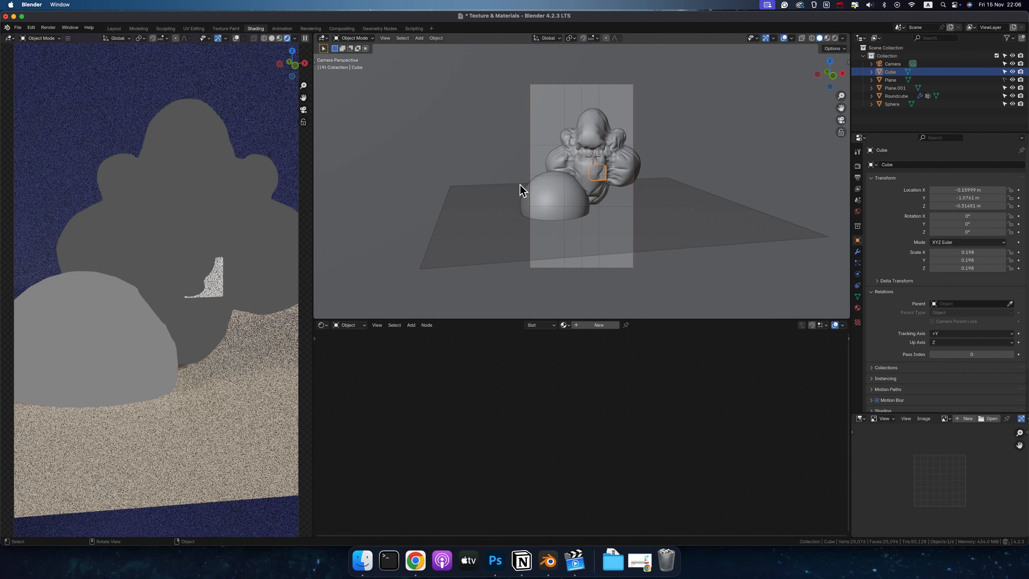
{"action": "key", "text": "g"}
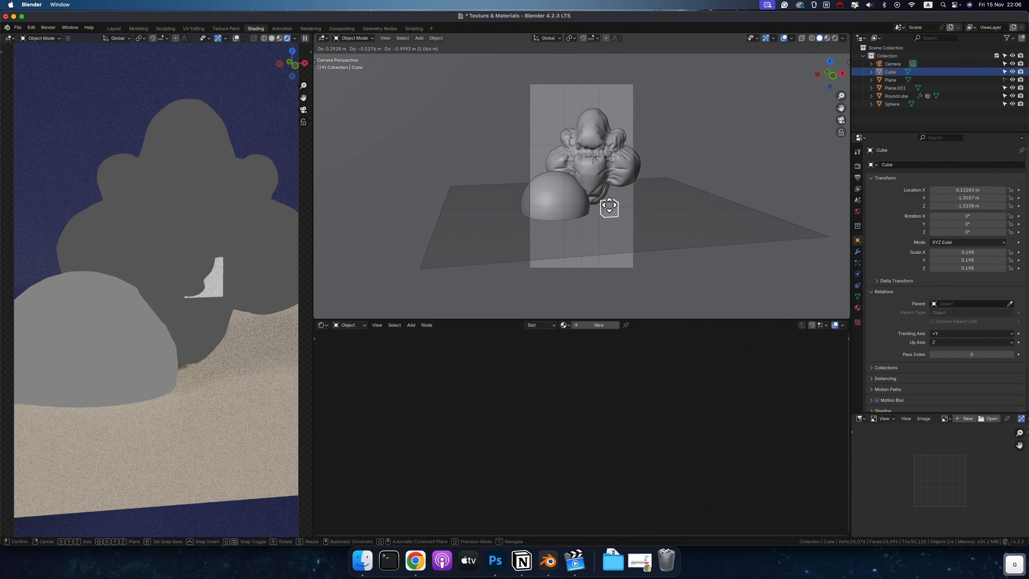
{"action": "left_click", "coordinate": [623, 207]}
- Assign the existing material named Material to the Cube and deselect it
{"action": "left_click", "coordinate": [563, 325]}
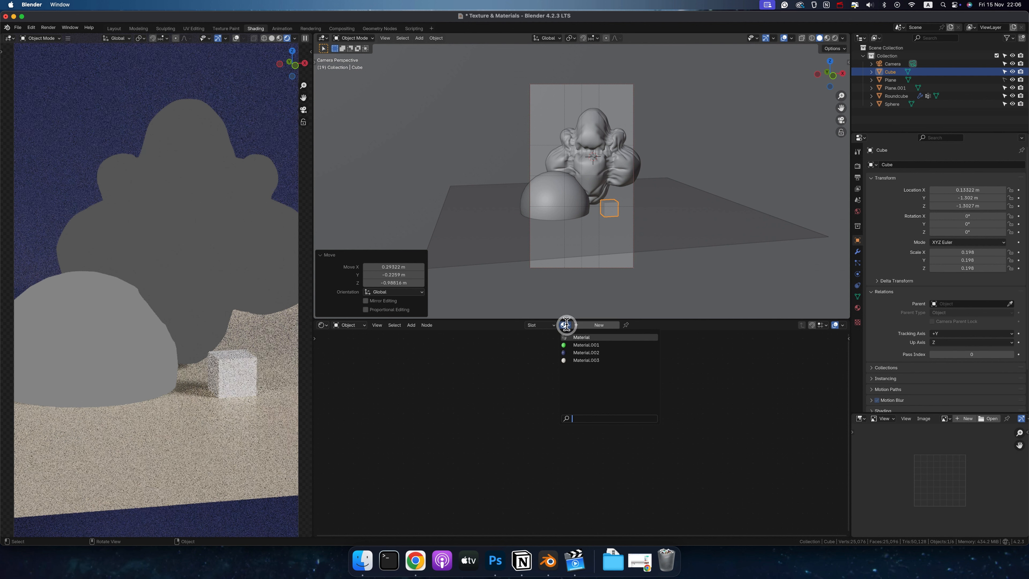
{"action": "left_click", "coordinate": [583, 339]}
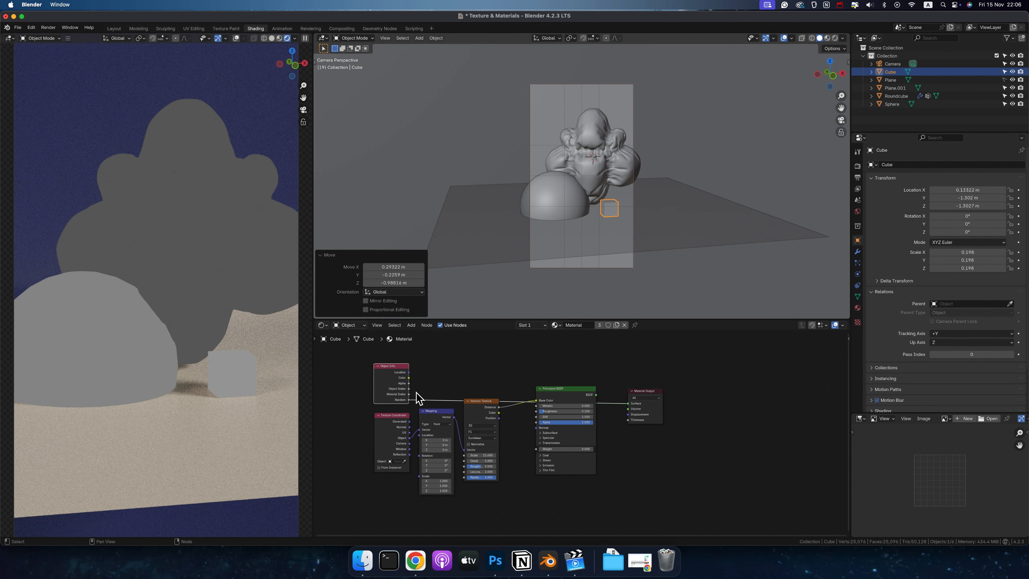
{"action": "left_click", "coordinate": [498, 155]}
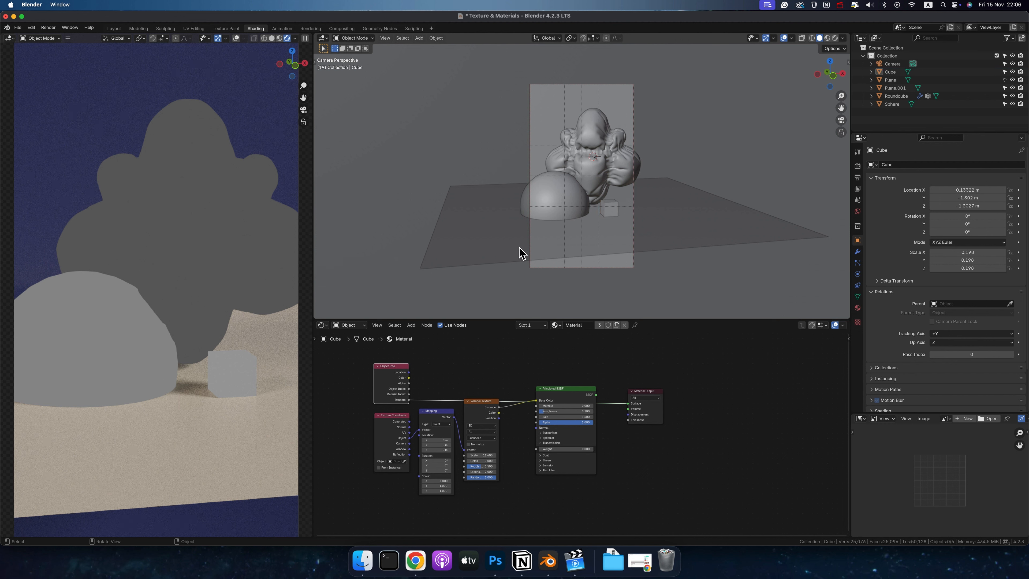
{"action": "scroll", "coordinate": [521, 253], "scroll_direction": "down", "scroll_amount": 2}
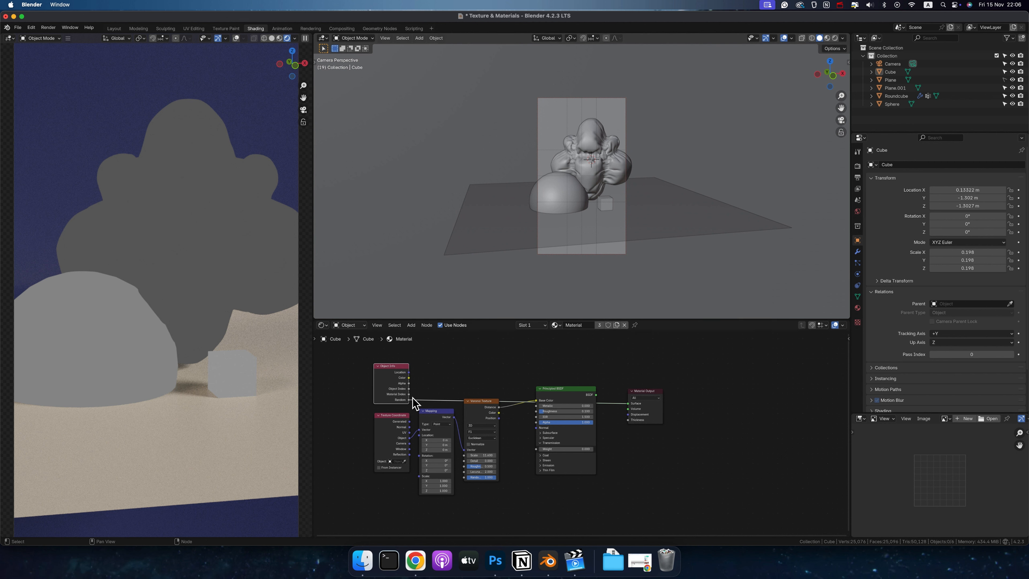
- Connect the Object Info node's Random output to the Principled BSDF's Base Color and preview the Principled BSDF
{"action": "left_click_drag", "start_coordinate": [409, 399], "coordinate": [536, 400]}
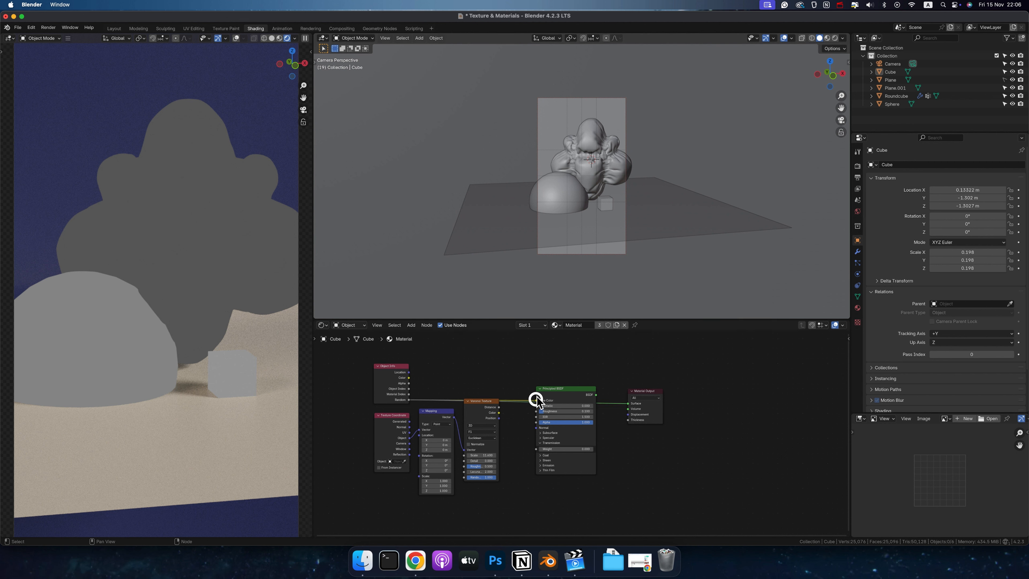
{"action": "left_click", "coordinate": [565, 389]}
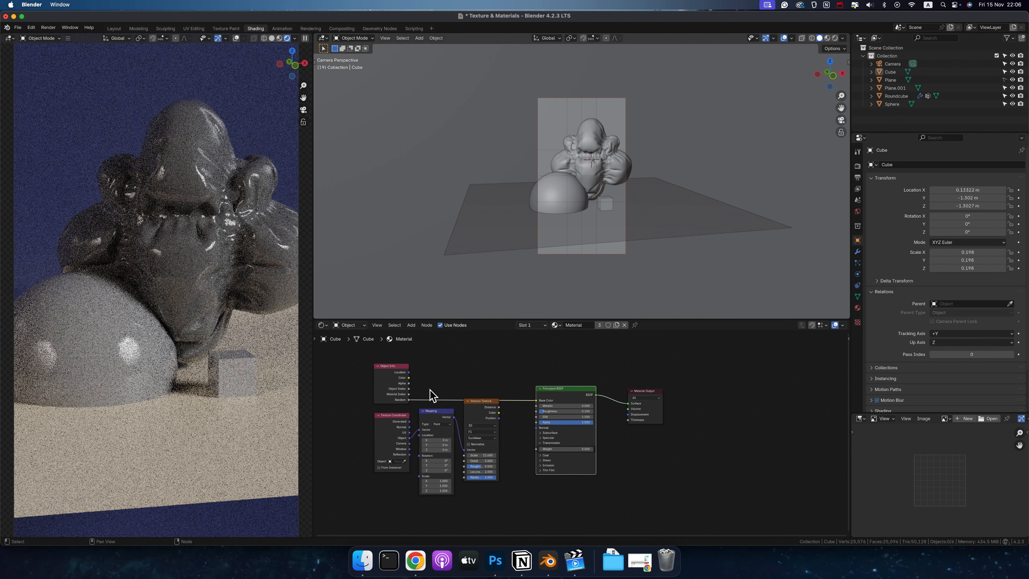
- Add a Color Ramp node driven by the Object Info node's Random output and place it above the Voronoi Texture
{"action": "left_click_drag", "start_coordinate": [408, 400], "coordinate": [454, 376]}
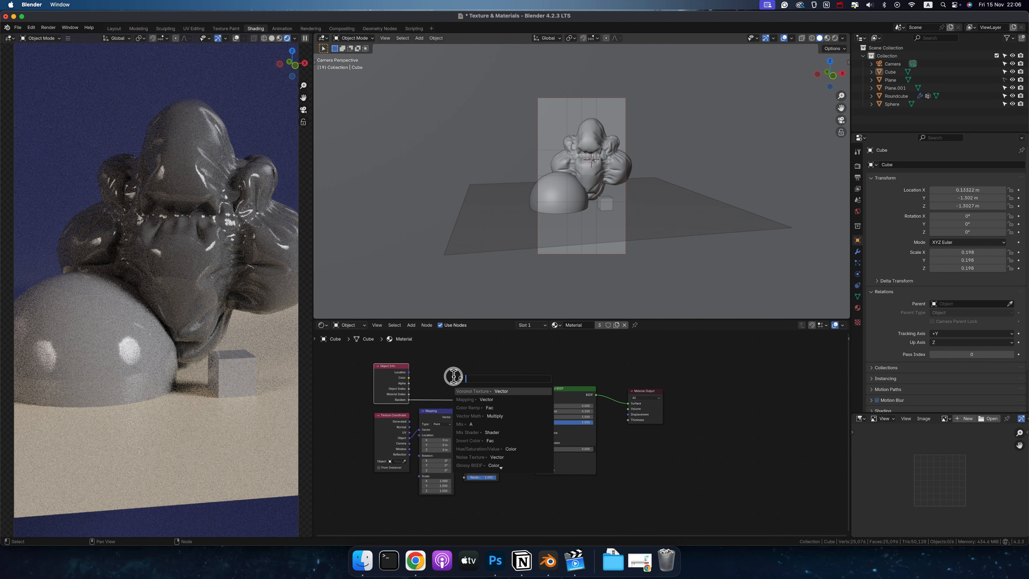
{"action": "type", "text": "color"}
{"action": "key", "text": "Return"}
{"action": "left_click", "coordinate": [446, 353]}
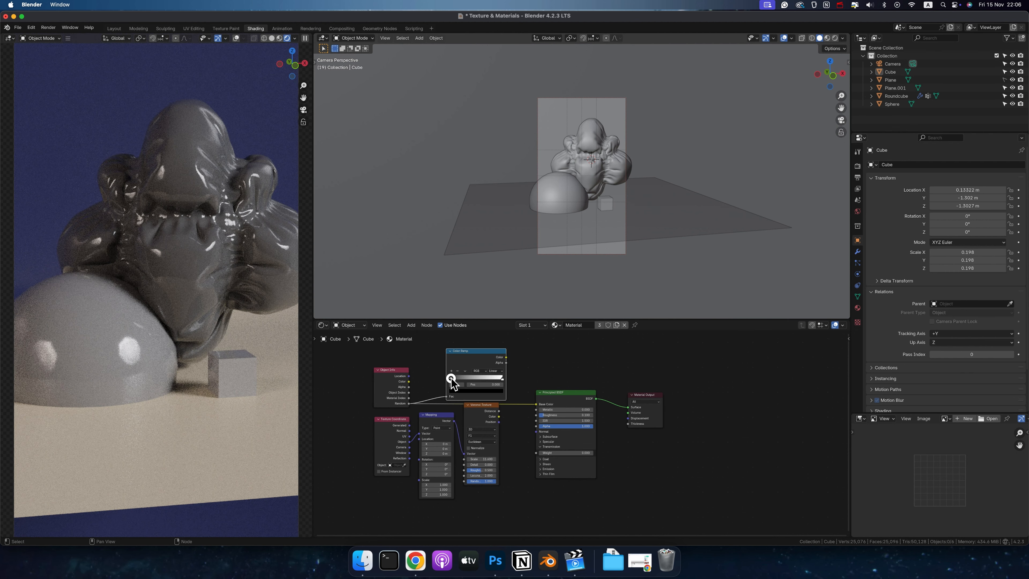
- Give the Color Ramp blue, green and red stops feeding the Base Color, and move the Object Info node away from the ramp
{"action": "left_click", "coordinate": [450, 378]}
{"action": "left_click", "coordinate": [456, 391]}
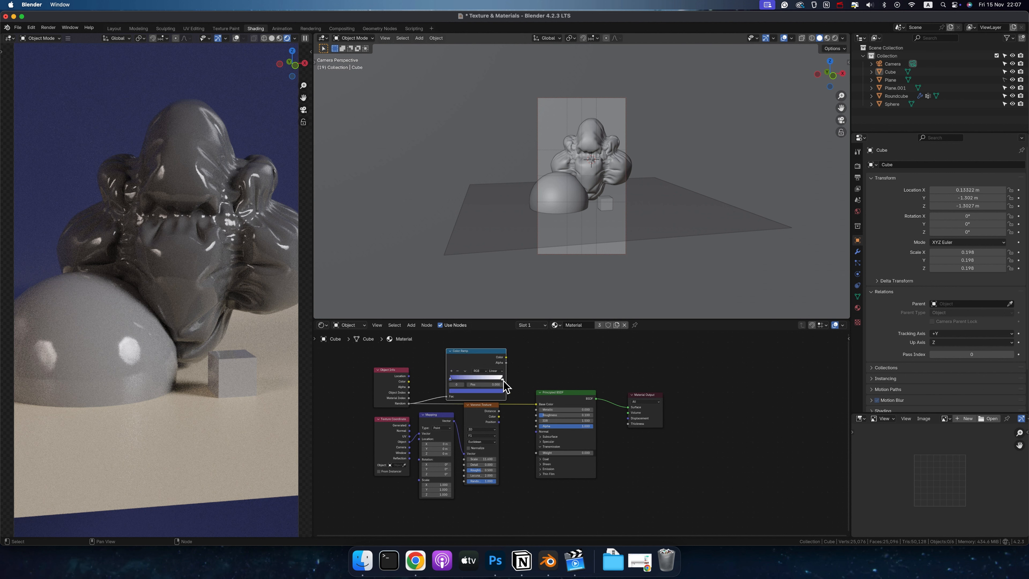
{"action": "left_click", "coordinate": [502, 378]}
{"action": "left_click_drag", "start_coordinate": [475, 380], "coordinate": [476, 378]}
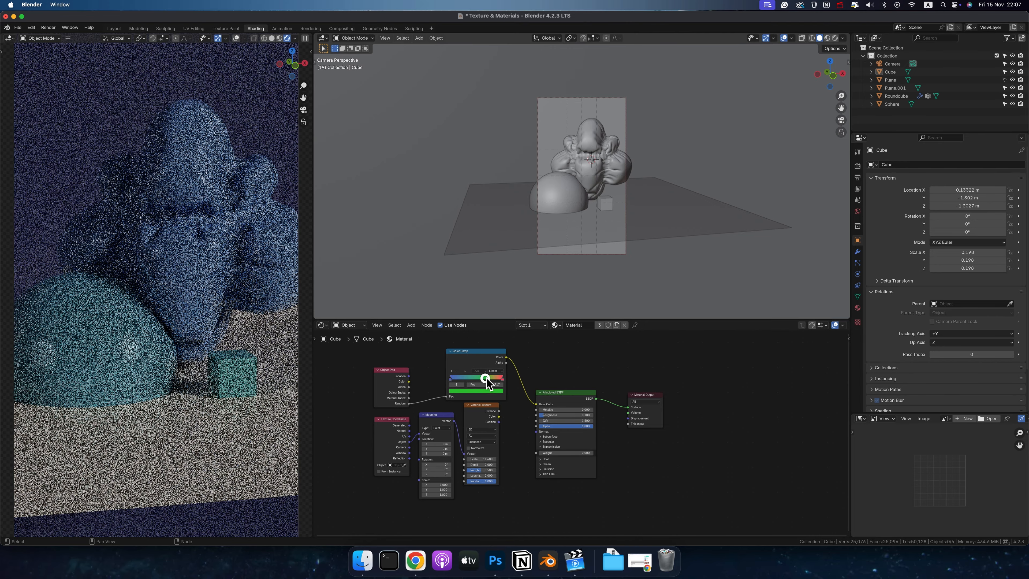
{"action": "mouse_move", "coordinate": [478, 378]}
{"action": "left_mouse_down"}
{"action": "mouse_move", "coordinate": [462, 378]}
{"action": "mouse_move", "coordinate": [478, 378]}
{"action": "left_mouse_up"}
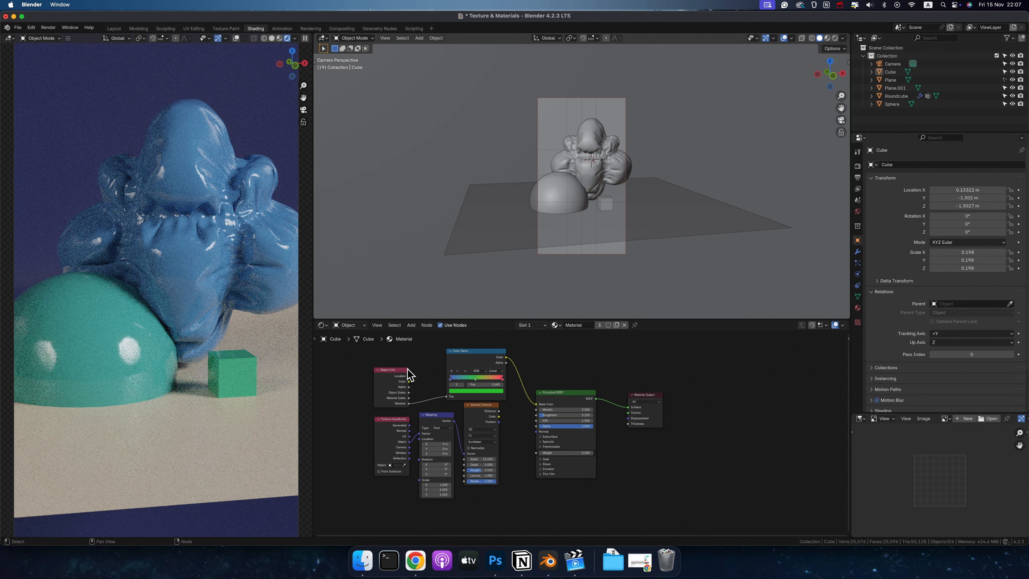
{"action": "left_click_drag", "start_coordinate": [393, 369], "coordinate": [362, 364]}
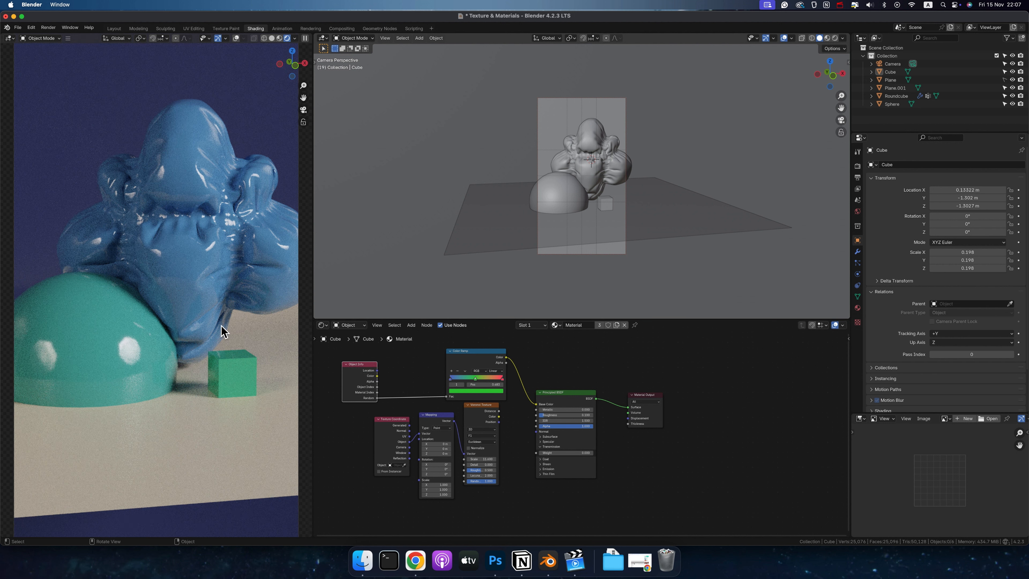
{"action": "left_click", "coordinate": [468, 359]}
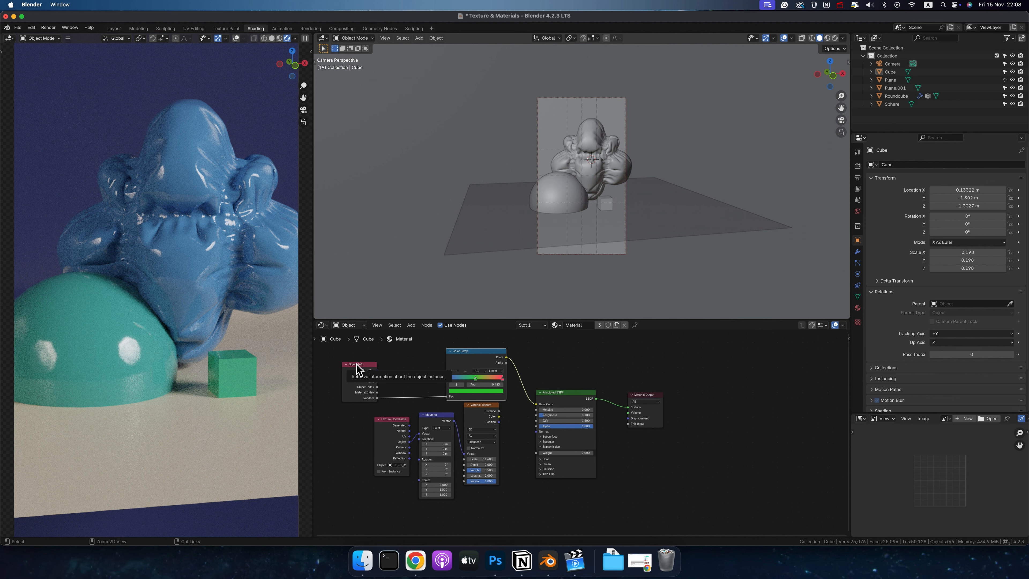
- Delete all nodes feeding the Principled BSDF and move the shader closer to the Material Output
{"action": "left_click_drag", "start_coordinate": [338, 352], "coordinate": [504, 463]}
{"action": "key", "text": "x"}
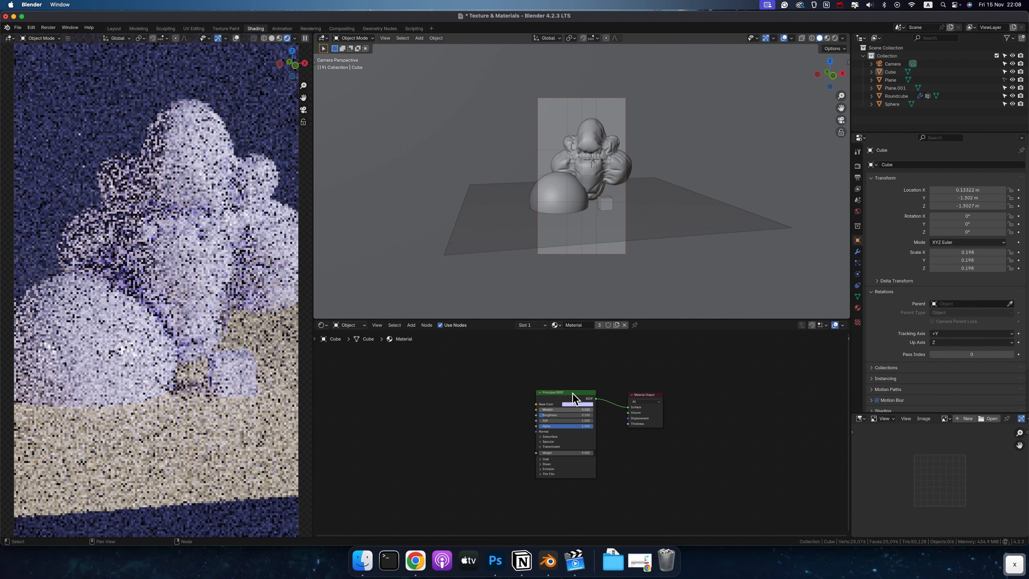
{"action": "left_click_drag", "start_coordinate": [571, 394], "coordinate": [590, 390]}
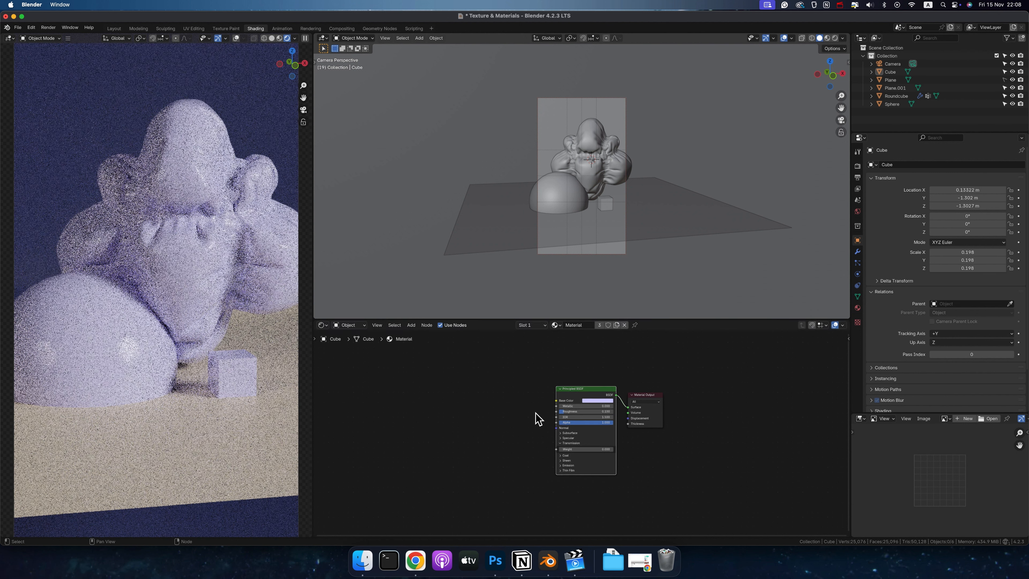
- Delete the Sphere and the Cube from the scene
{"action": "left_click", "coordinate": [552, 197]}
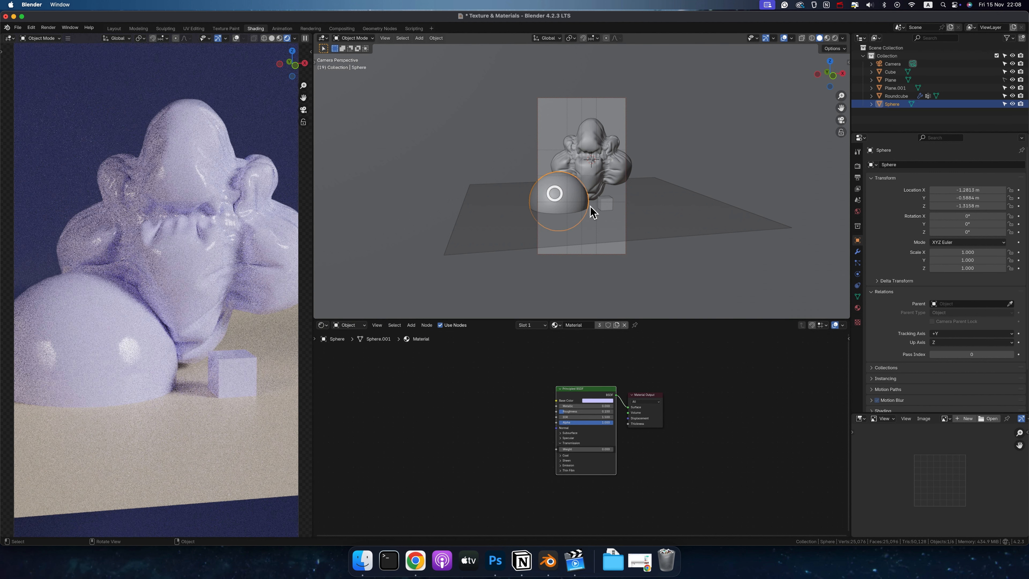
{"action": "left_click", "coordinate": [604, 205], "text": "shift"}
{"action": "key", "text": "x"}
{"action": "left_click", "coordinate": [587, 204]}
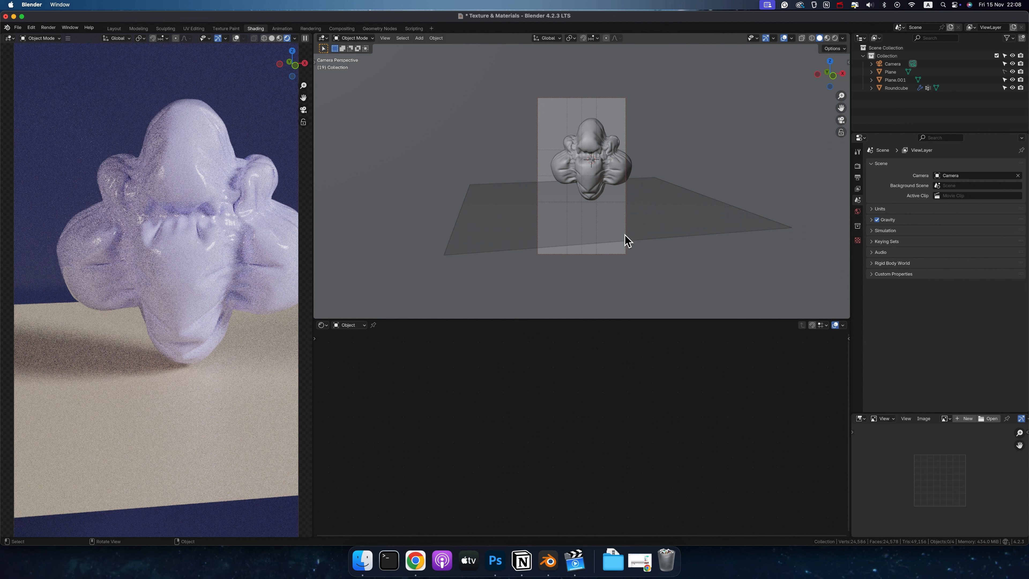
- Switch to Chrome, open the Paving Stones 142 material from ambientCG's full asset list and examine its 8K-JPG download contents
{"action": "key", "text": "super+Tab"}
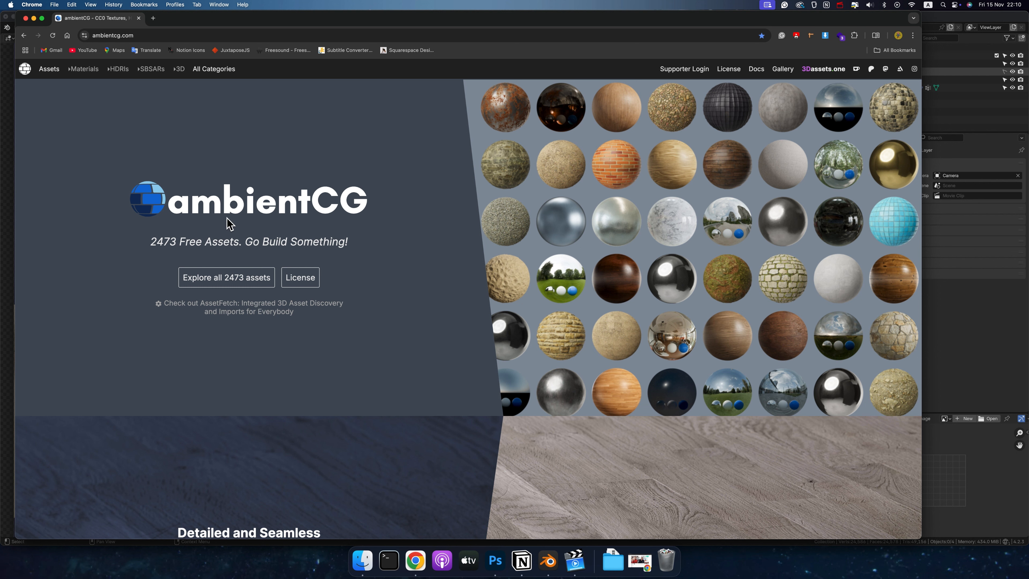
{"action": "left_click", "coordinate": [245, 283]}
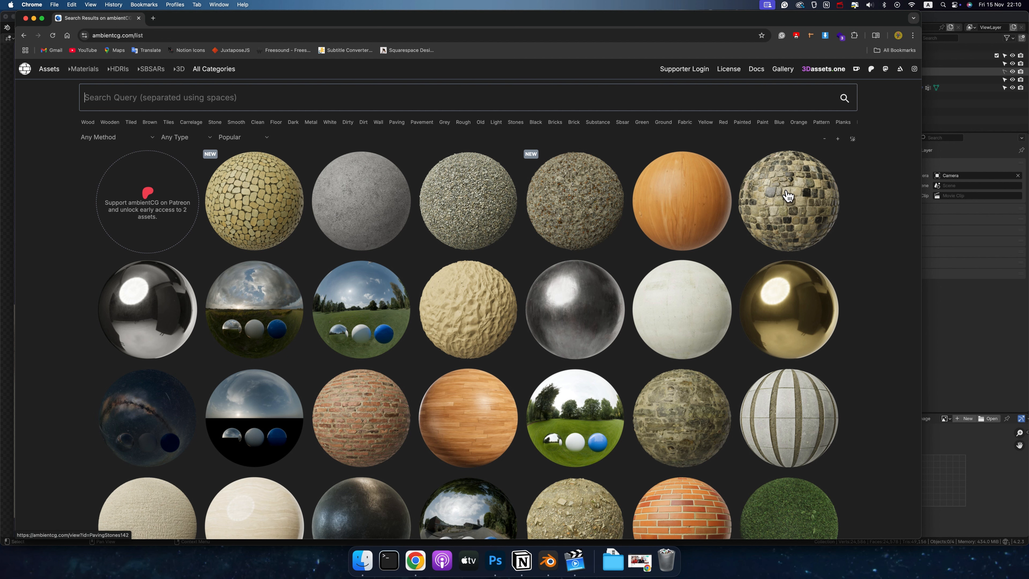
{"action": "left_click", "coordinate": [786, 191]}
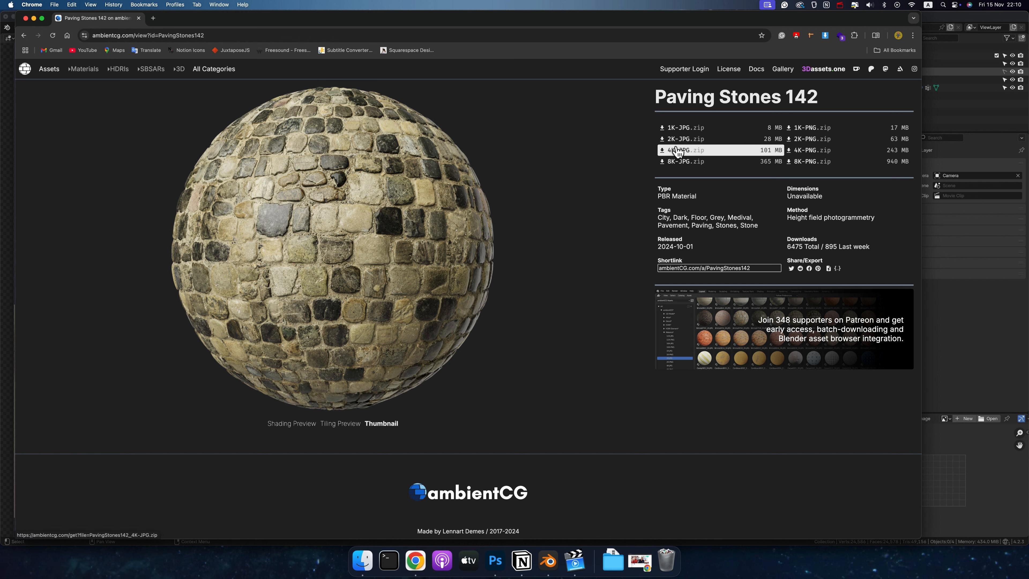
{"action": "mouse_move", "coordinate": [676, 167]}
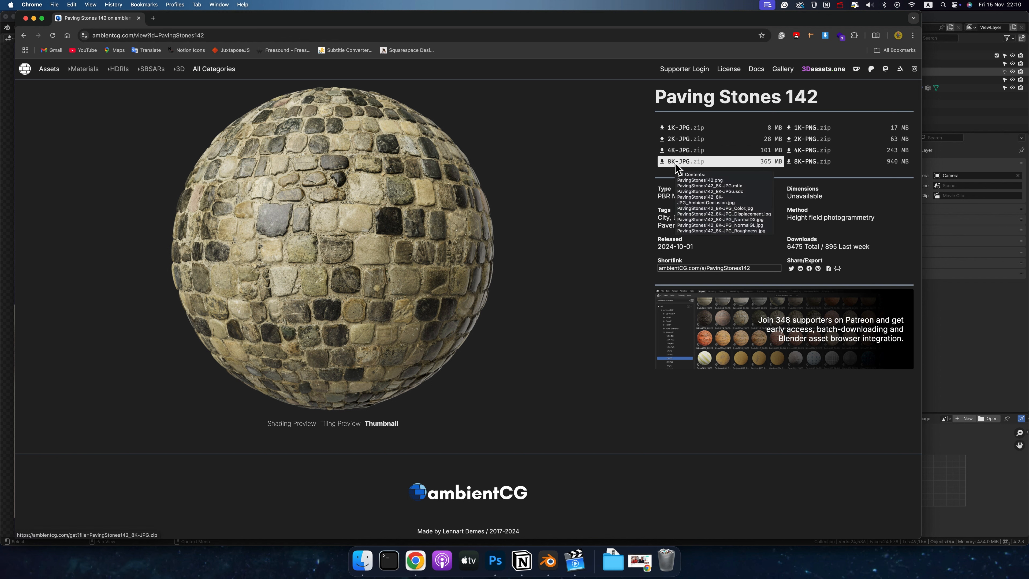
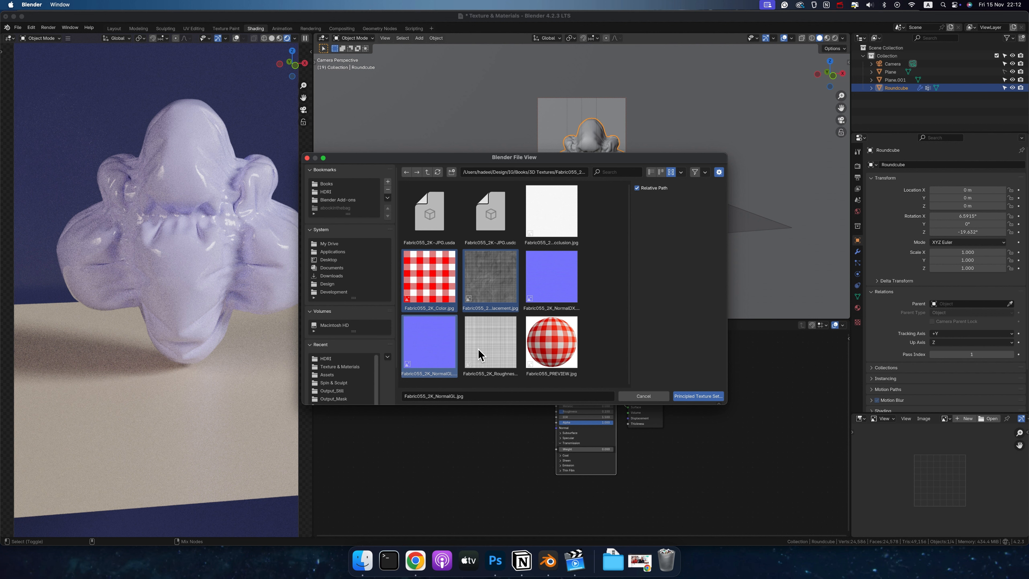
- Add the Roughness map to the selected Fabric055_2K images and run the Principled Texture Setup with them
{"action": "left_click", "coordinate": [512, 353], "text": "shift"}
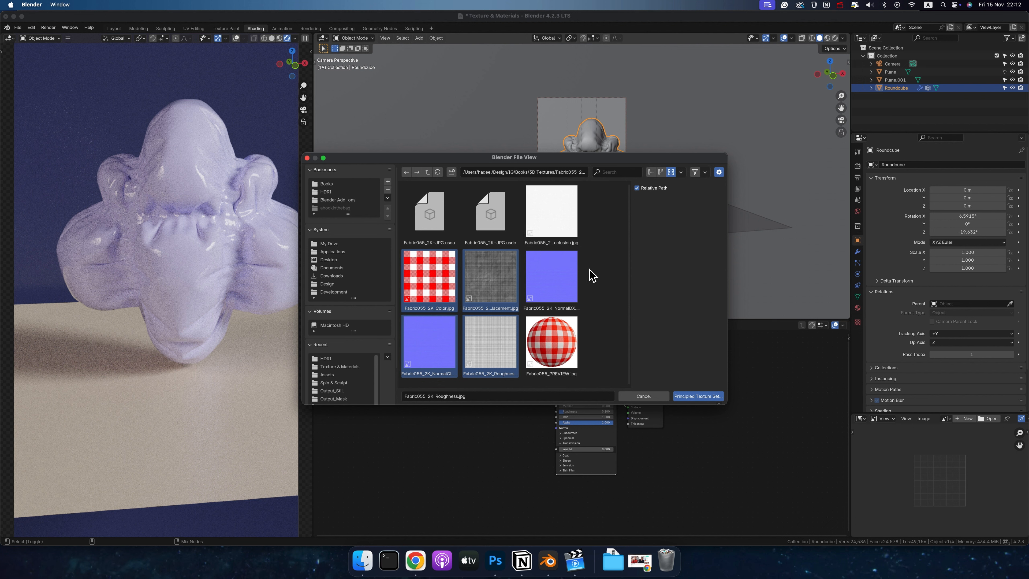
{"action": "left_click", "coordinate": [701, 402]}
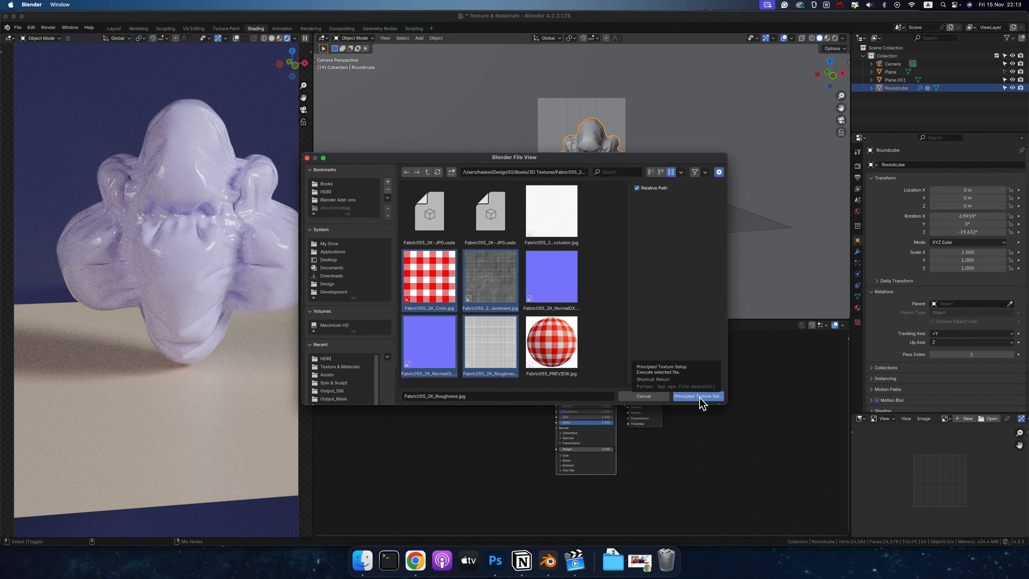
{"action": "left_click", "coordinate": [700, 397]}
- Examine the generated node setup: the Mapping and Textures frames, the image textures, and the Normal Map and Displacement nodes
{"action": "scroll", "coordinate": [707, 387], "scroll_direction": "up", "scroll_amount": 3}
{"action": "scroll", "coordinate": [708, 387], "scroll_direction": "down", "scroll_amount": 2, "text": "ctrl"}
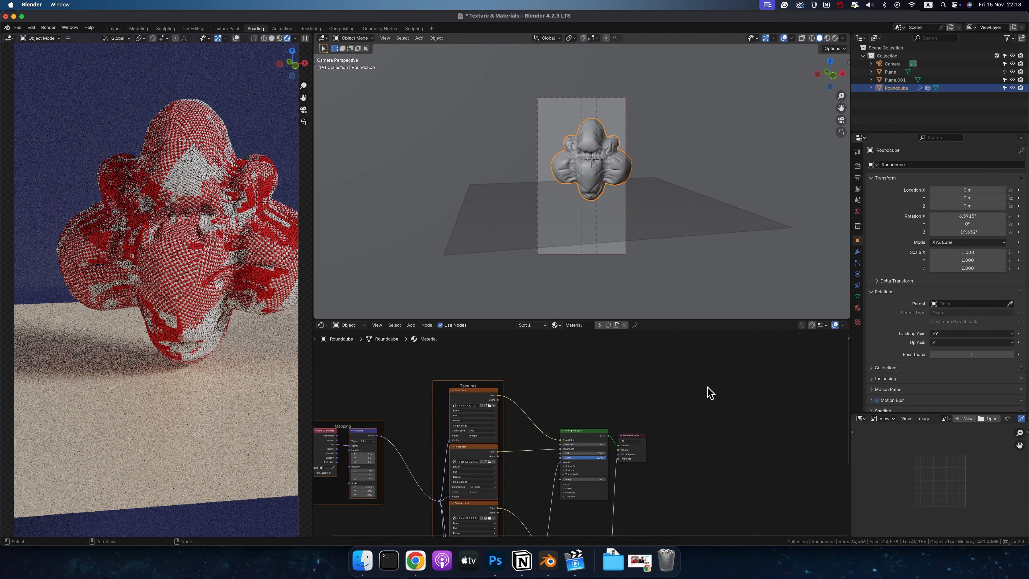
{"action": "scroll", "coordinate": [708, 386], "scroll_direction": "down", "scroll_amount": 3}
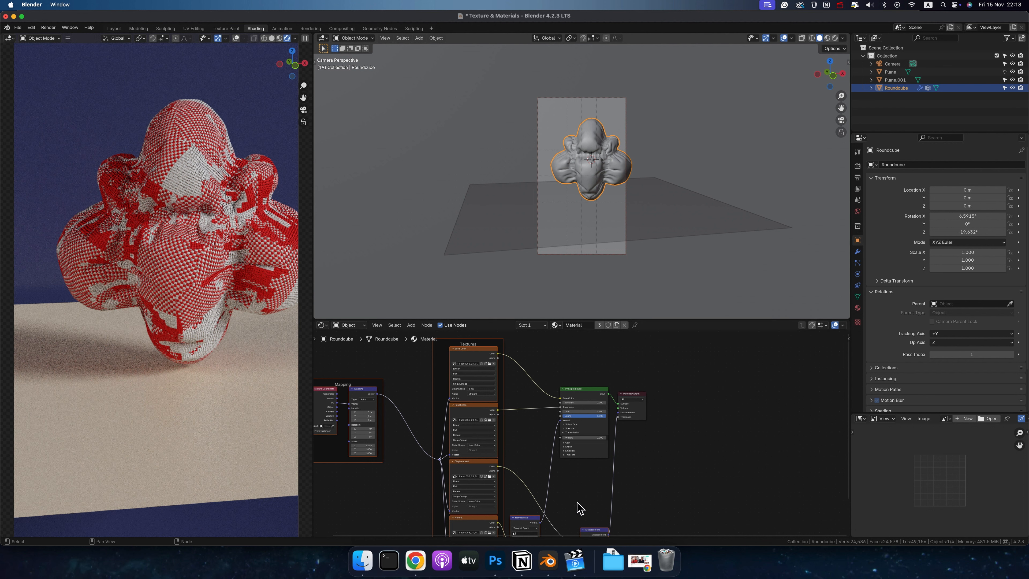
{"action": "scroll", "coordinate": [569, 376], "scroll_direction": "up", "scroll_amount": 1}
{"action": "scroll", "coordinate": [569, 381], "scroll_direction": "left", "scroll_amount": 3}
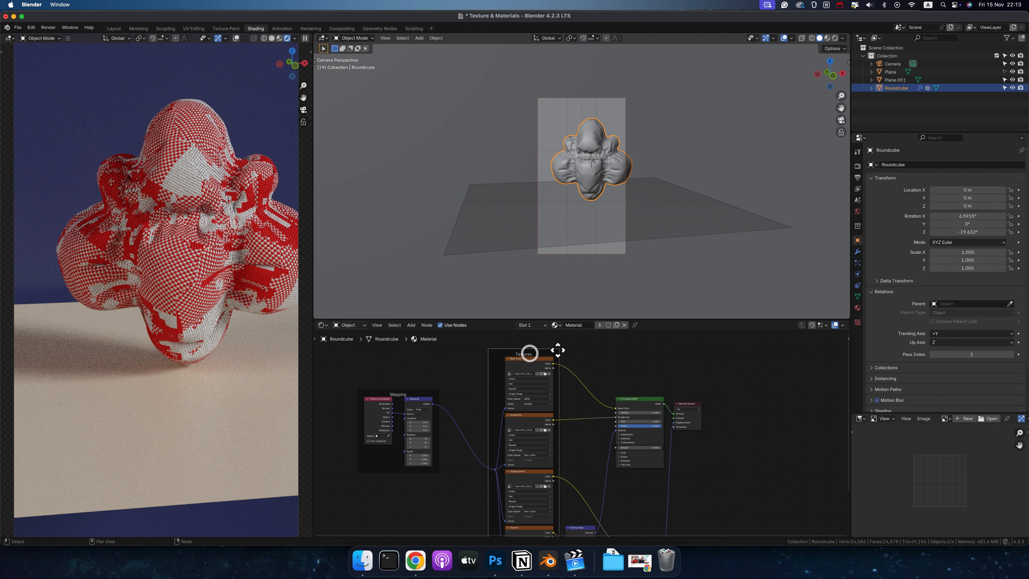
{"action": "scroll", "coordinate": [503, 379], "scroll_direction": "down", "scroll_amount": 3}
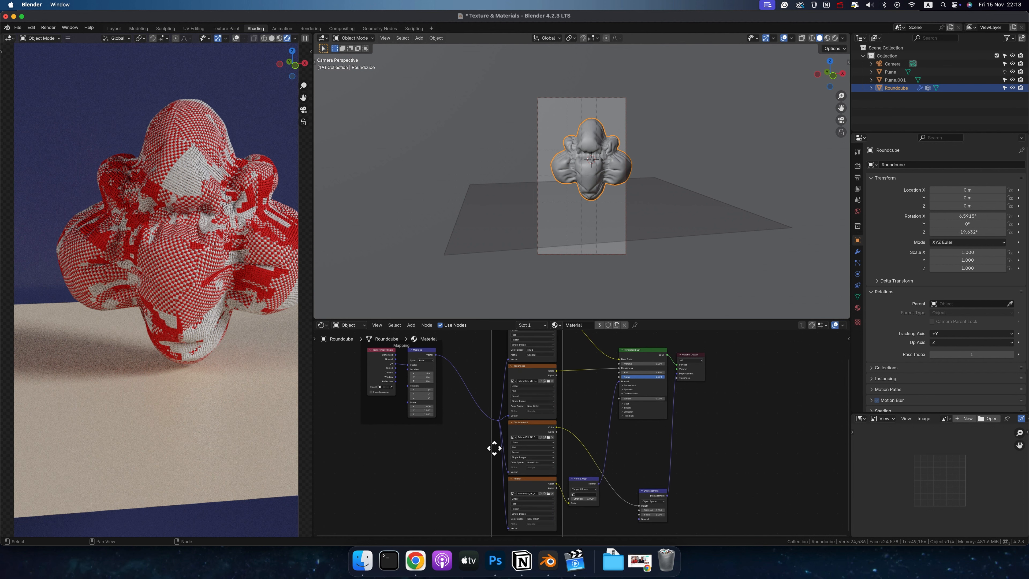
{"action": "scroll", "coordinate": [495, 447], "scroll_direction": "down", "scroll_amount": 3}
{"action": "scroll", "coordinate": [495, 447], "scroll_direction": "up", "scroll_amount": 5}
{"action": "scroll", "coordinate": [495, 447], "scroll_direction": "up", "scroll_amount": 1}
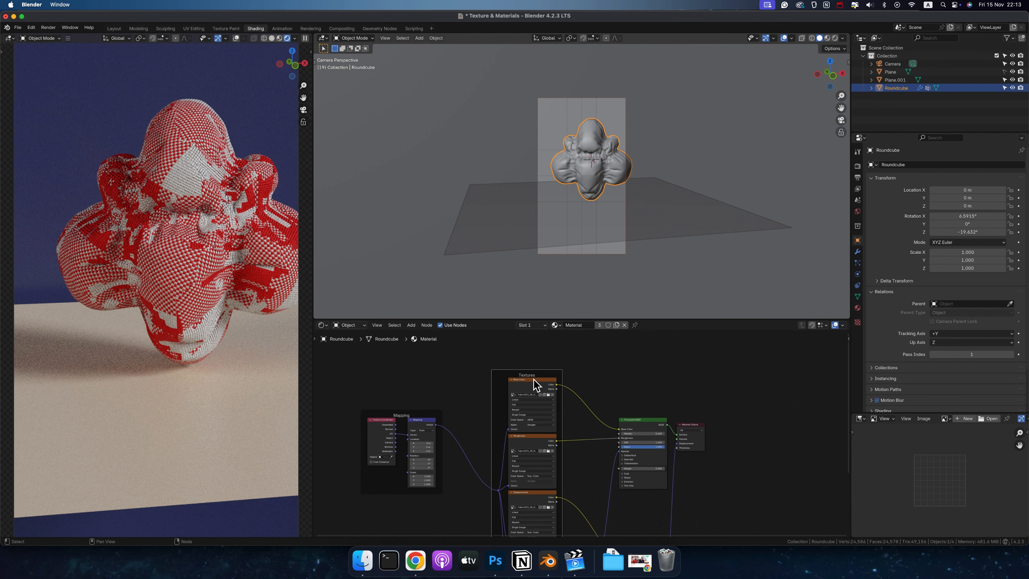
- Move the Base Color image texture slightly up within the Textures frame and look up the Frame layout node
{"action": "left_click_drag", "start_coordinate": [544, 391], "coordinate": [530, 373]}
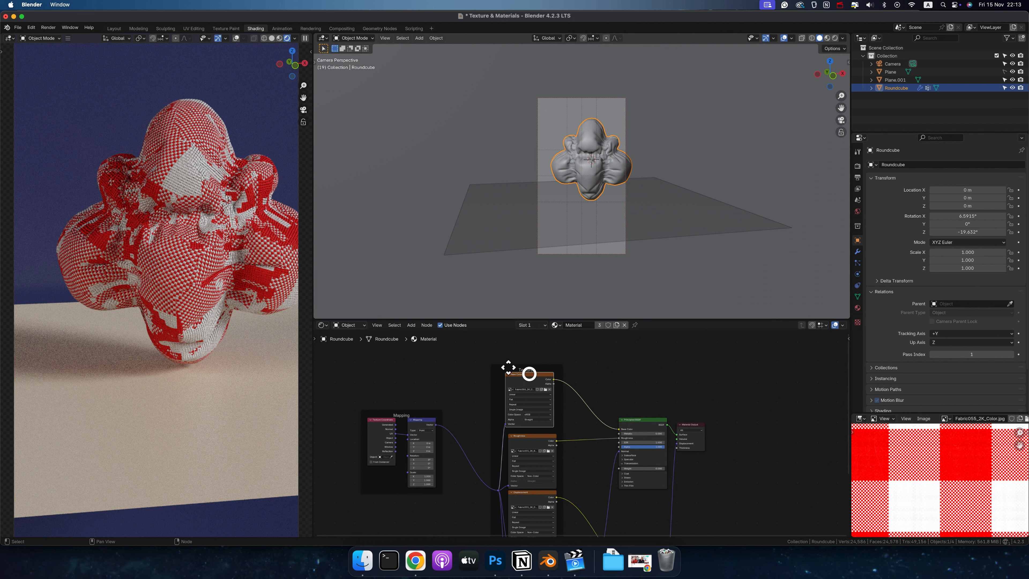
{"action": "left_click", "coordinate": [411, 325]}
{"action": "mouse_move", "coordinate": [423, 416]}
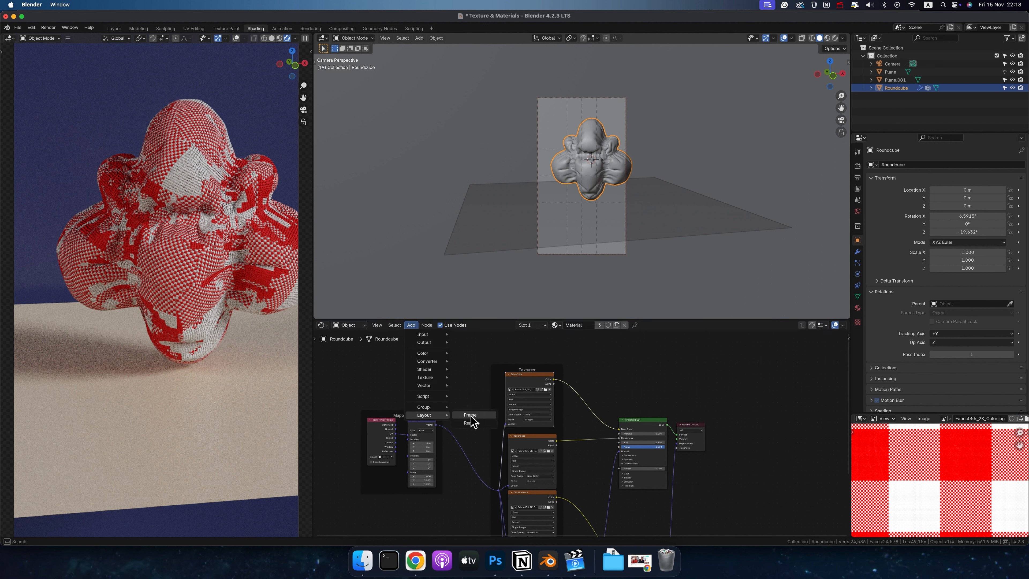
{"action": "middle_click_drag", "start_coordinate": [586, 392], "coordinate": [614, 377]}
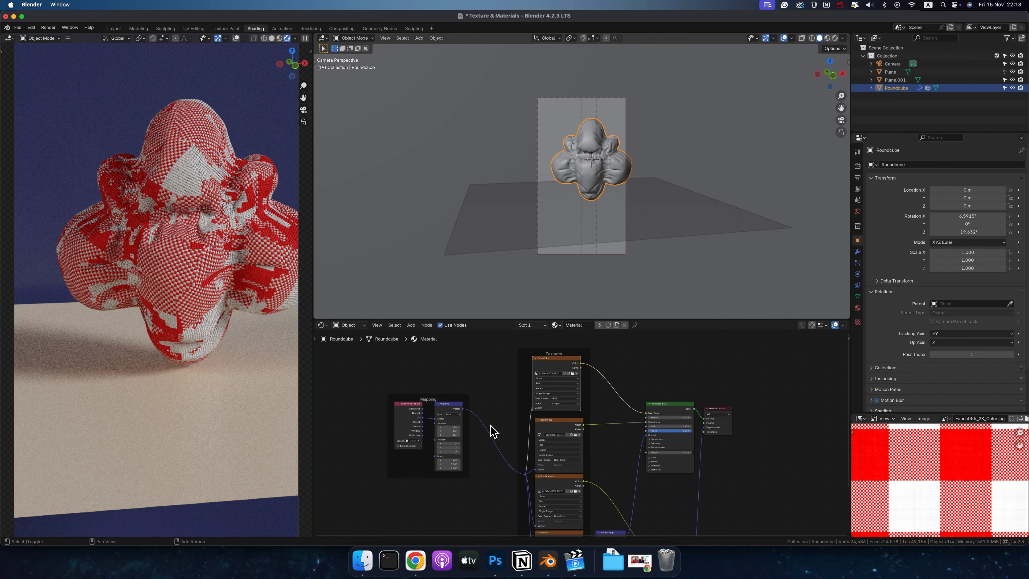
- Insert a reroute on the link between the Mapping node and the textures, and move it below the Mapping frame
{"action": "mouse_move", "coordinate": [492, 431]}
{"action": "right_mouse_down", "text": "shift"}
{"action": "mouse_move", "coordinate": [482, 427]}
{"action": "mouse_move", "coordinate": [501, 430]}
{"action": "mouse_move", "coordinate": [490, 426]}
{"action": "right_mouse_up", "text": "shift"}
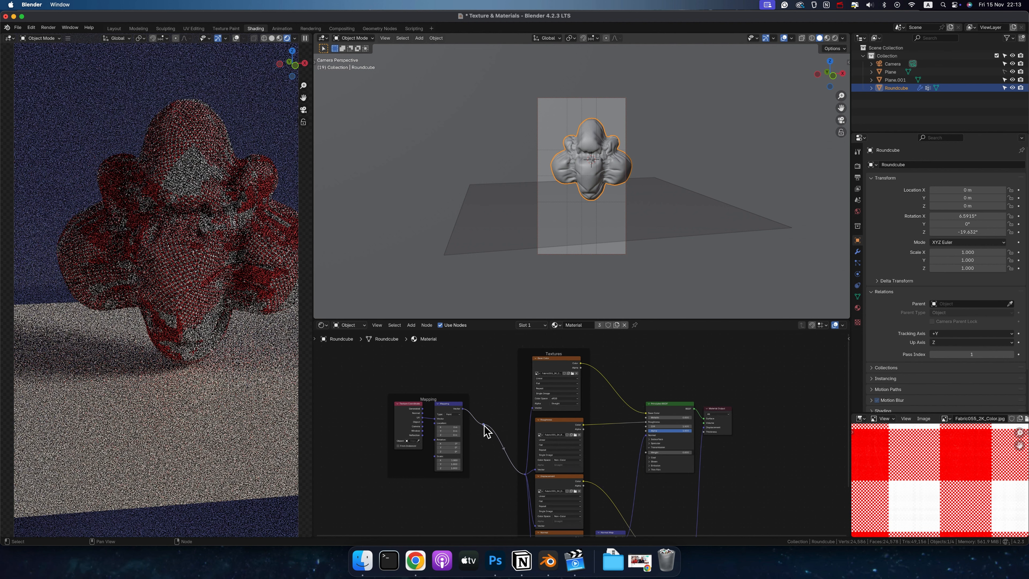
{"action": "left_click", "coordinate": [484, 425]}
{"action": "left_click", "coordinate": [485, 426]}
{"action": "left_click_drag", "start_coordinate": [481, 416], "coordinate": [490, 438]}
{"action": "key", "text": "g"}
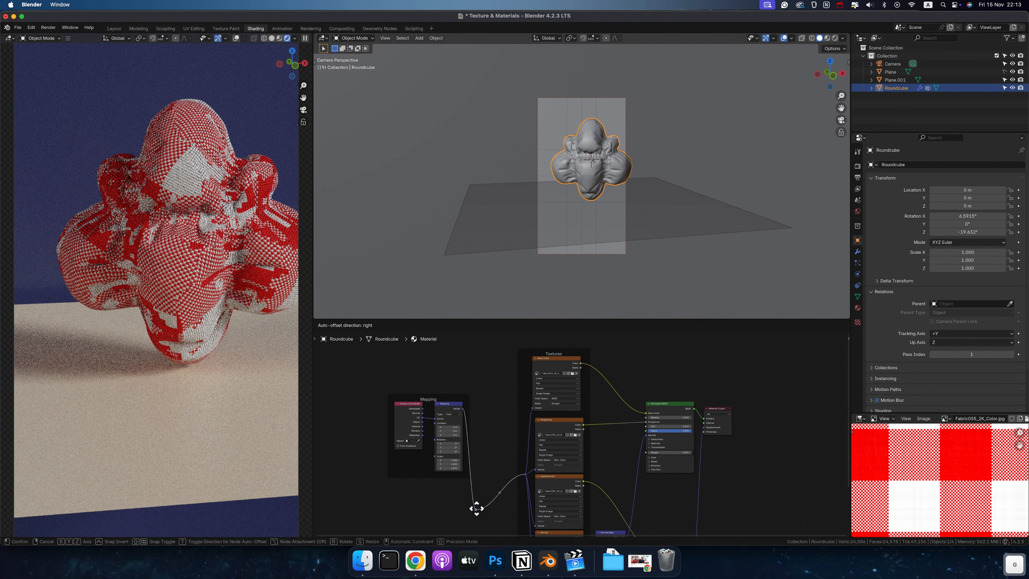
{"action": "left_click", "coordinate": [492, 488]}
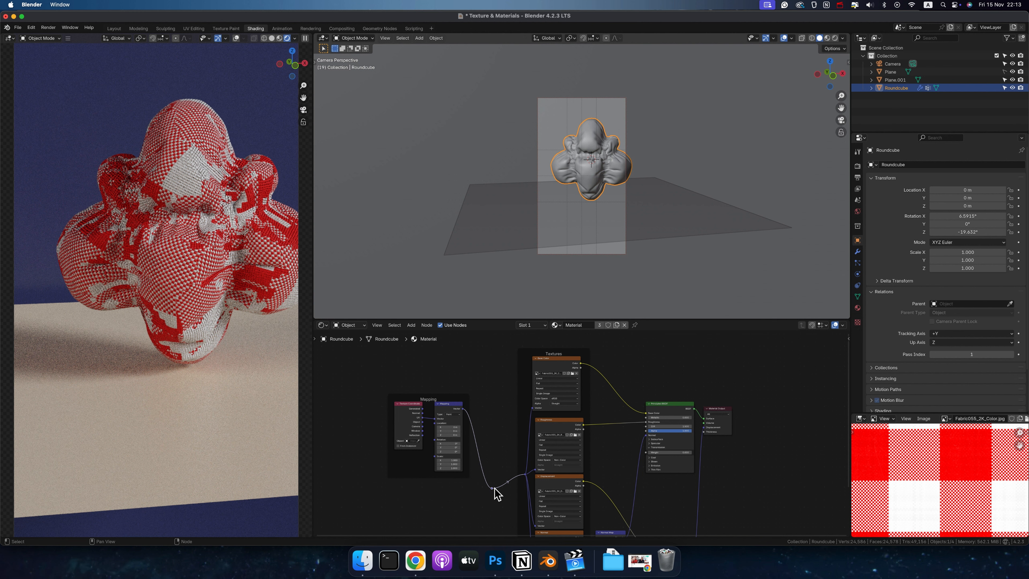
- Delete the added reroute and reconnect the Mapping node's Vector output to the reroute beside the image textures
{"action": "scroll", "coordinate": [495, 492], "scroll_direction": "down", "scroll_amount": 3}
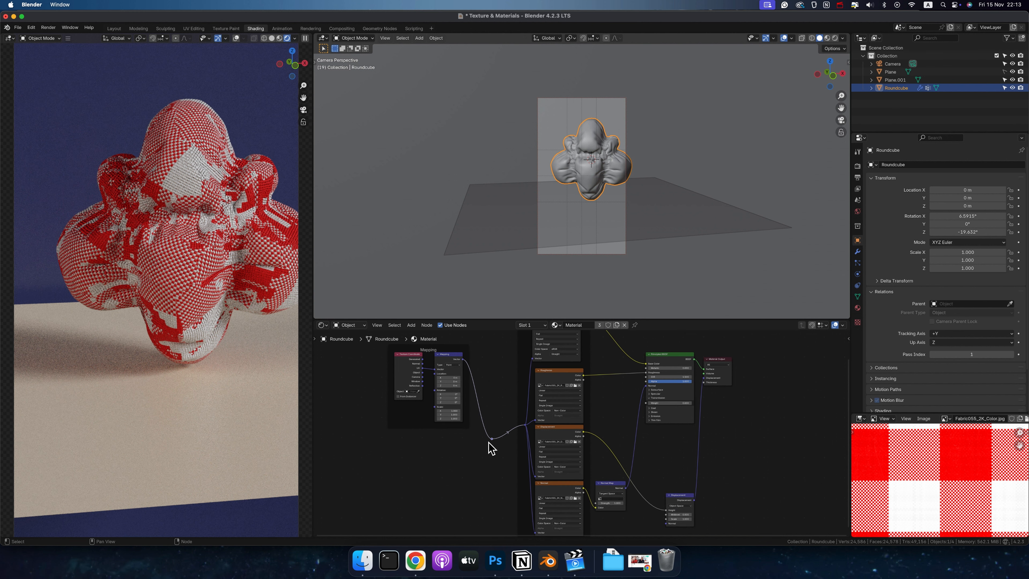
{"action": "key", "text": "x"}
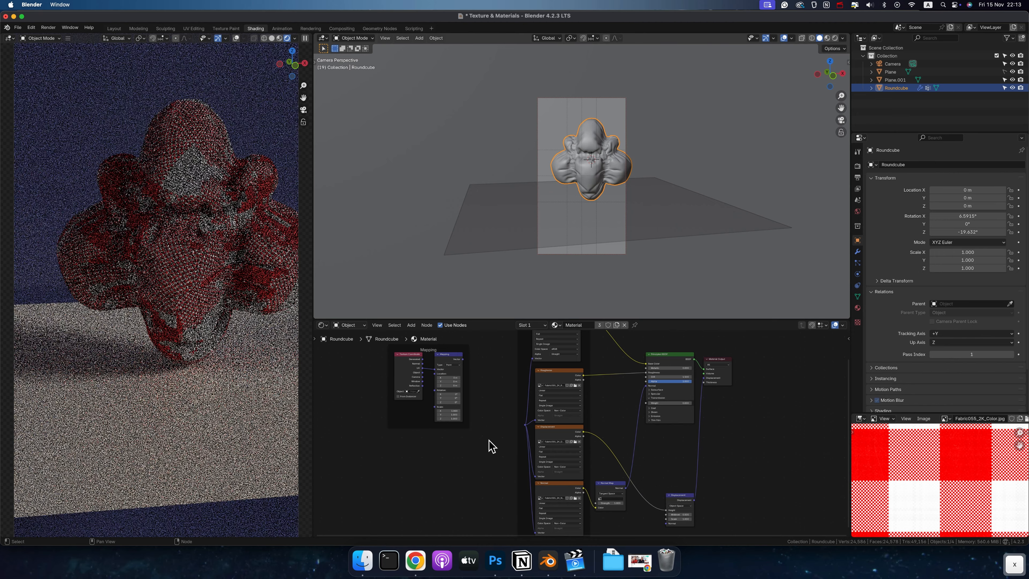
{"action": "scroll", "coordinate": [489, 446], "scroll_direction": "up", "scroll_amount": 2}
{"action": "left_click_drag", "start_coordinate": [463, 390], "coordinate": [526, 456]}
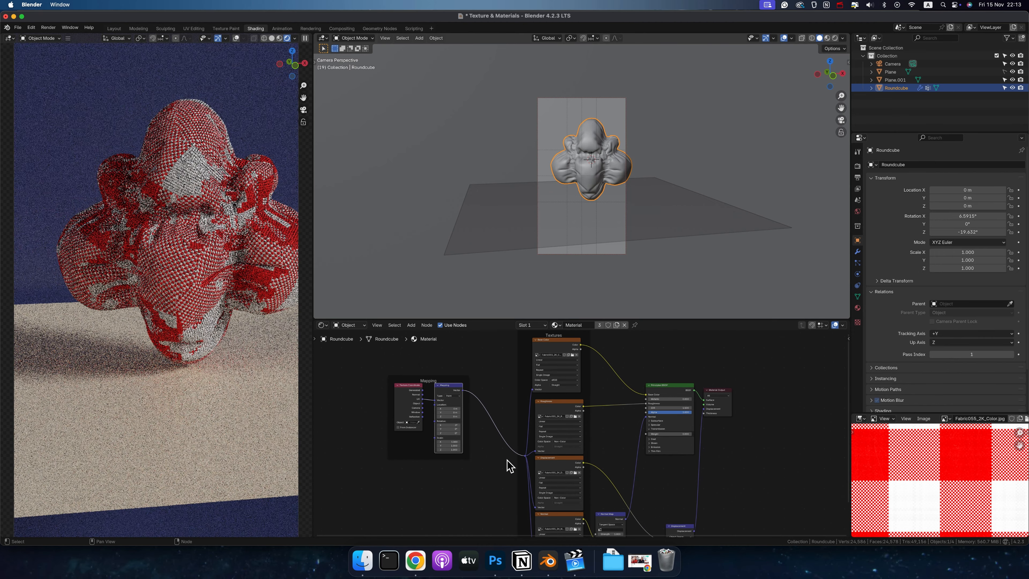
{"action": "scroll", "coordinate": [520, 458], "scroll_direction": "up", "scroll_amount": 1}
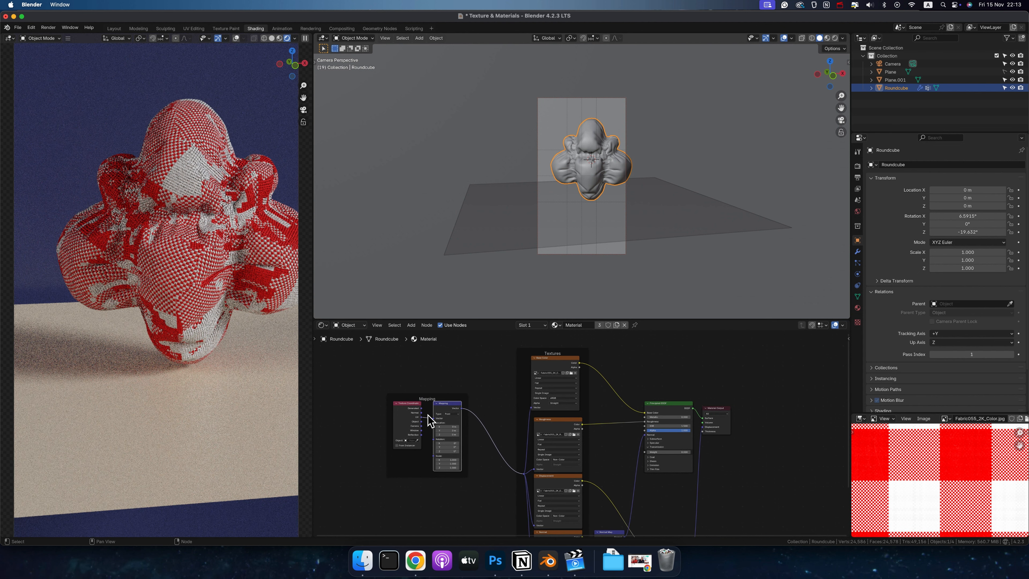
- Try a different Texture Coordinate output on the Mapping node's Vector input, then connect the Object output to it
{"action": "mouse_move", "coordinate": [428, 414]}
{"action": "left_mouse_down"}
{"action": "mouse_move", "coordinate": [421, 408]}
{"action": "mouse_move", "coordinate": [444, 426]}
{"action": "left_mouse_up"}
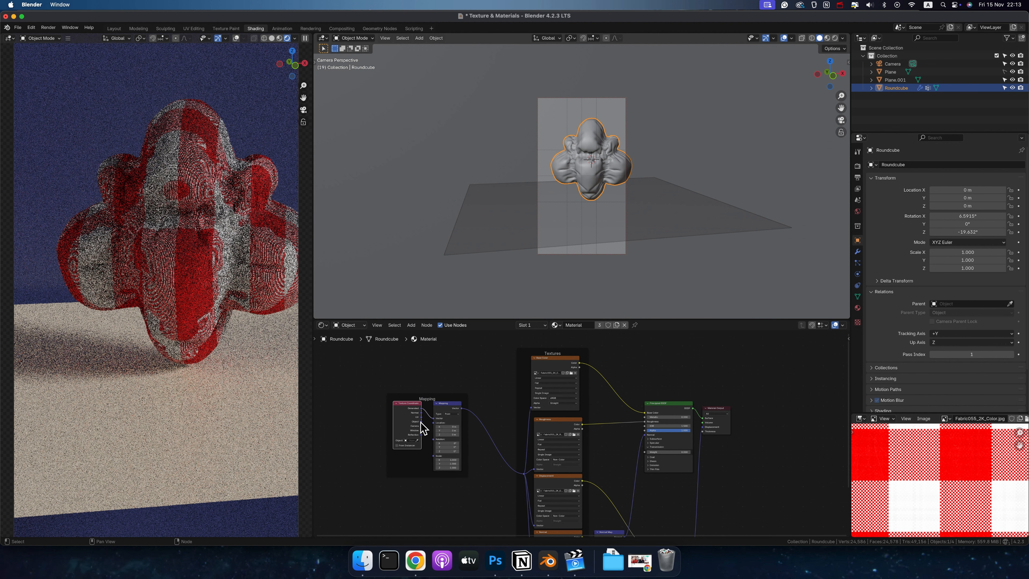
{"action": "left_click_drag", "start_coordinate": [422, 421], "coordinate": [431, 419]}
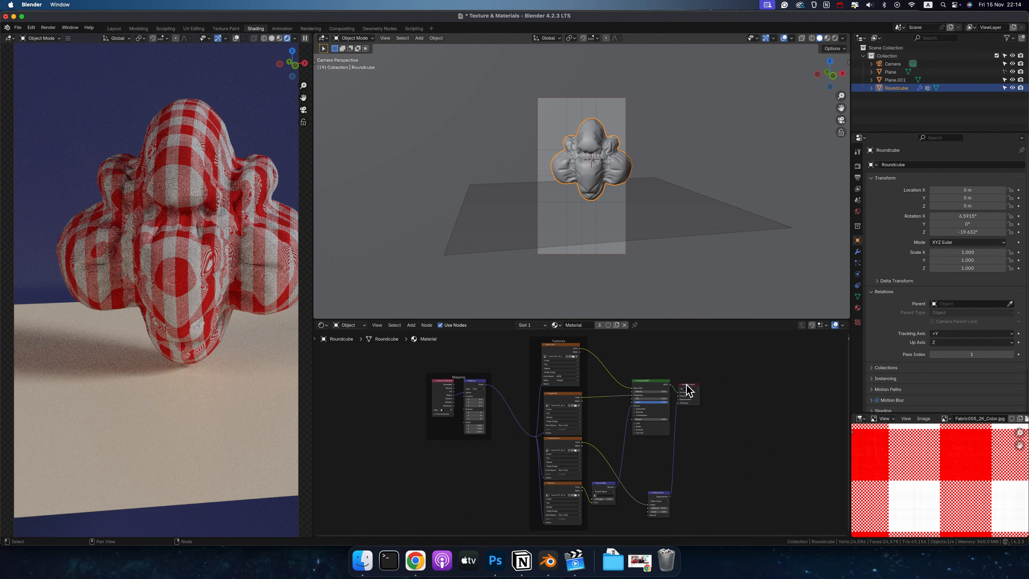
- Move the Material Output node farther away from the Principled BSDF and look over the texture nodes
{"action": "left_click_drag", "start_coordinate": [687, 384], "coordinate": [726, 388]}
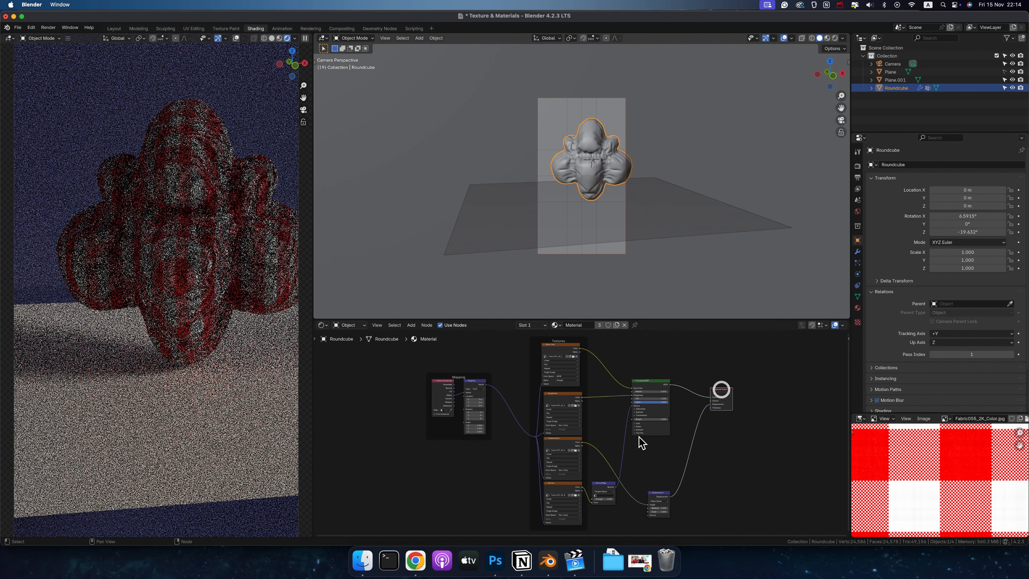
{"action": "scroll", "coordinate": [622, 442], "scroll_direction": "up", "scroll_amount": 1}
{"action": "scroll", "coordinate": [621, 442], "scroll_direction": "up", "scroll_amount": 4, "text": "ctrl"}
{"action": "scroll", "coordinate": [621, 443], "scroll_direction": "down", "scroll_amount": 1}
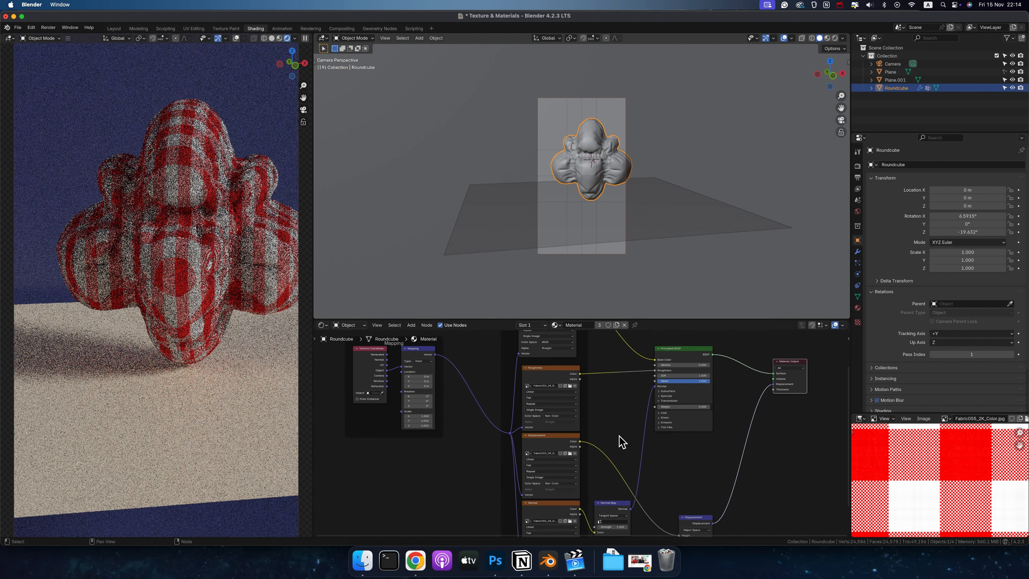
{"action": "scroll", "coordinate": [621, 443], "scroll_direction": "up", "scroll_amount": 4}
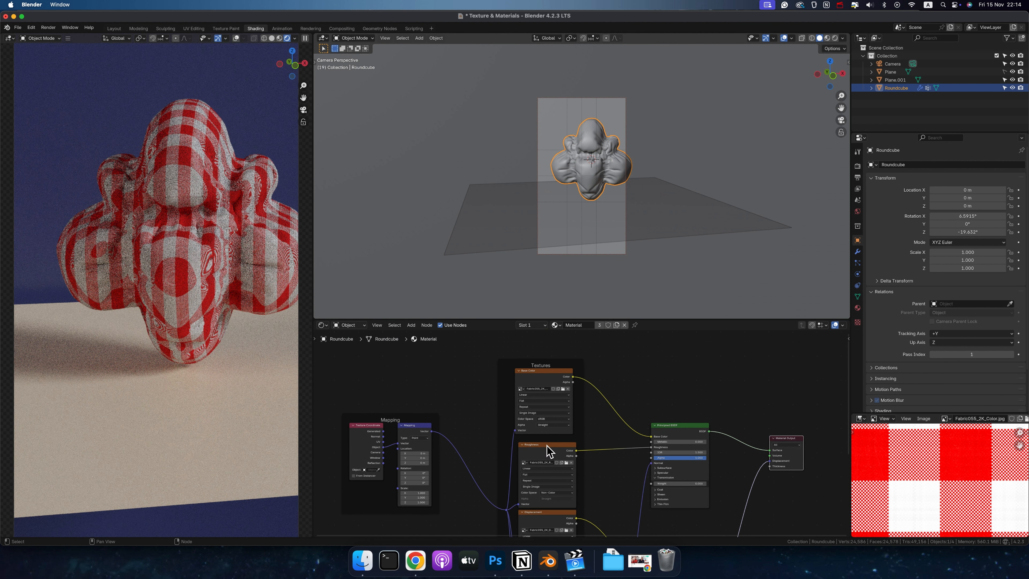
{"action": "scroll", "coordinate": [617, 463], "scroll_direction": "down", "scroll_amount": 3}
{"action": "scroll", "coordinate": [617, 463], "scroll_direction": "down", "scroll_amount": 4}
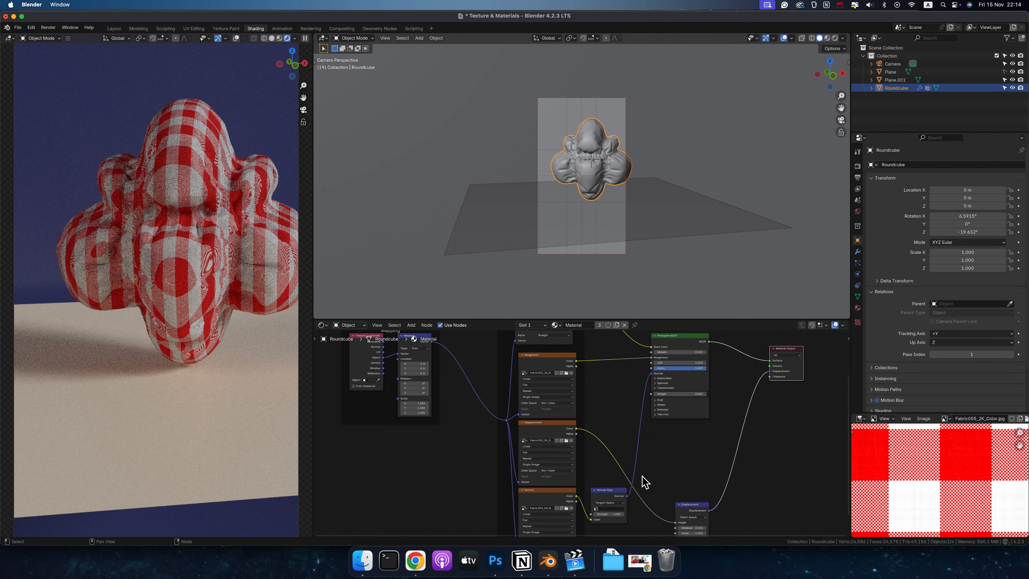
- Move the Displacement and Normal Map nodes upward and display the Normal image texture
{"action": "left_click_drag", "start_coordinate": [696, 509], "coordinate": [705, 440]}
{"action": "scroll", "coordinate": [583, 466], "scroll_direction": "down", "scroll_amount": 3}
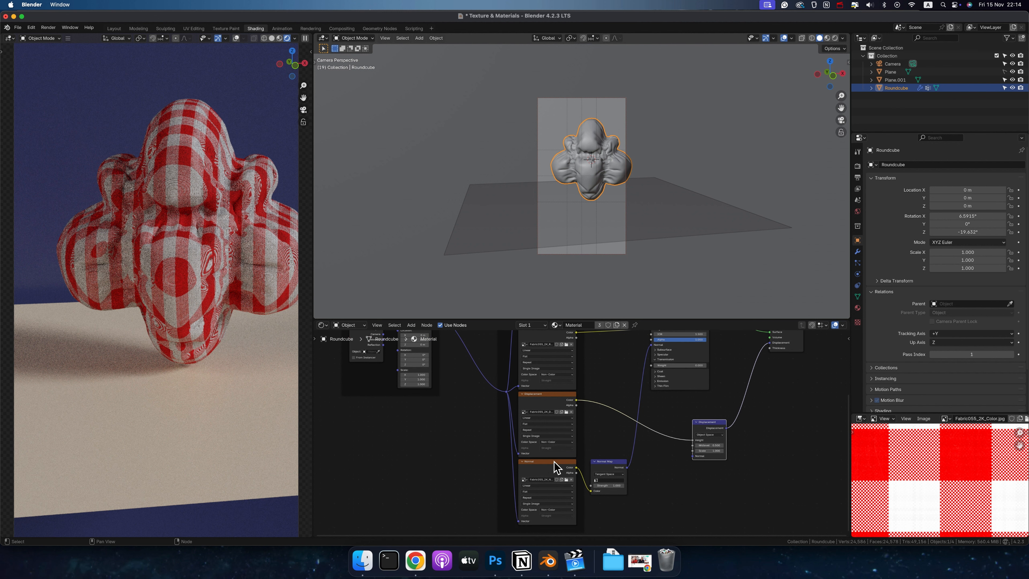
{"action": "left_click", "coordinate": [549, 469]}
{"action": "left_click_drag", "start_coordinate": [613, 469], "coordinate": [616, 442]}
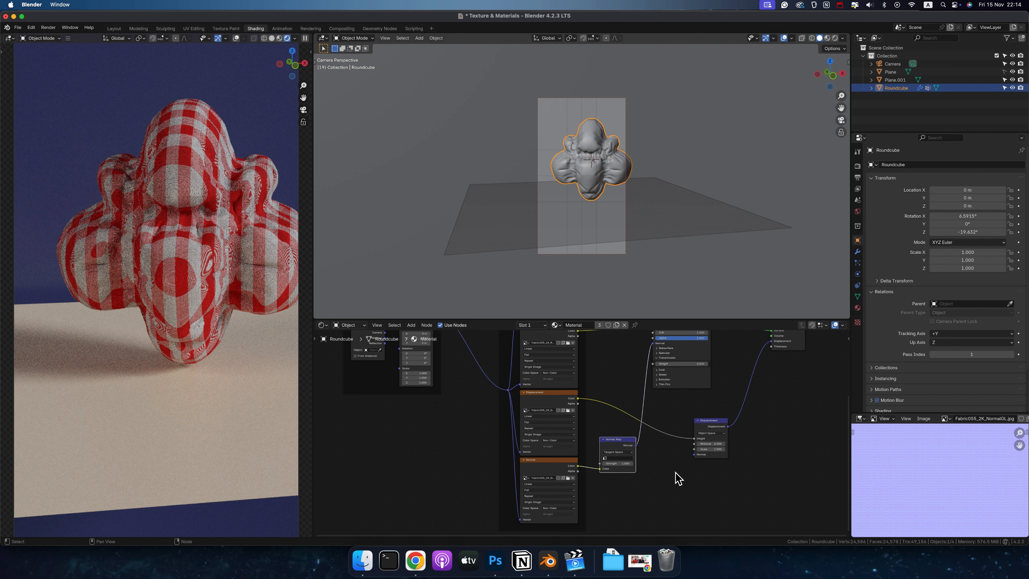
{"action": "middle_click_drag", "start_coordinate": [679, 479], "coordinate": [588, 489]}
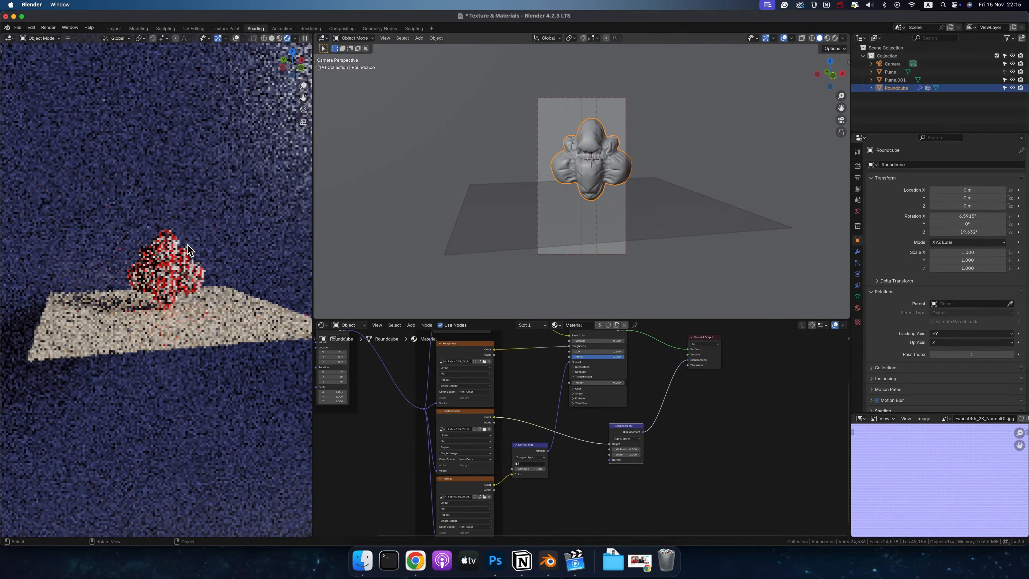
- Set the surface Displacement method in the Roundcube's material settings to Displacement and Bump
{"action": "scroll", "coordinate": [186, 244], "scroll_direction": "up", "scroll_amount": 10}
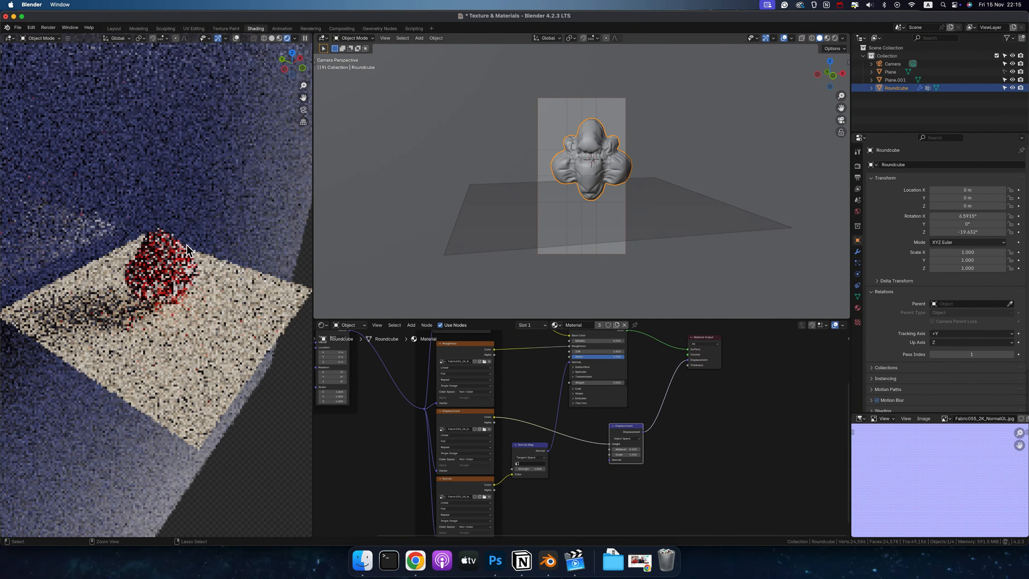
{"action": "scroll", "coordinate": [186, 244], "scroll_direction": "down", "scroll_amount": 5}
{"action": "scroll", "coordinate": [186, 245], "scroll_direction": "up", "scroll_amount": 5, "text": "ctrl"}
{"action": "scroll", "coordinate": [219, 230], "scroll_direction": "up", "scroll_amount": 3}
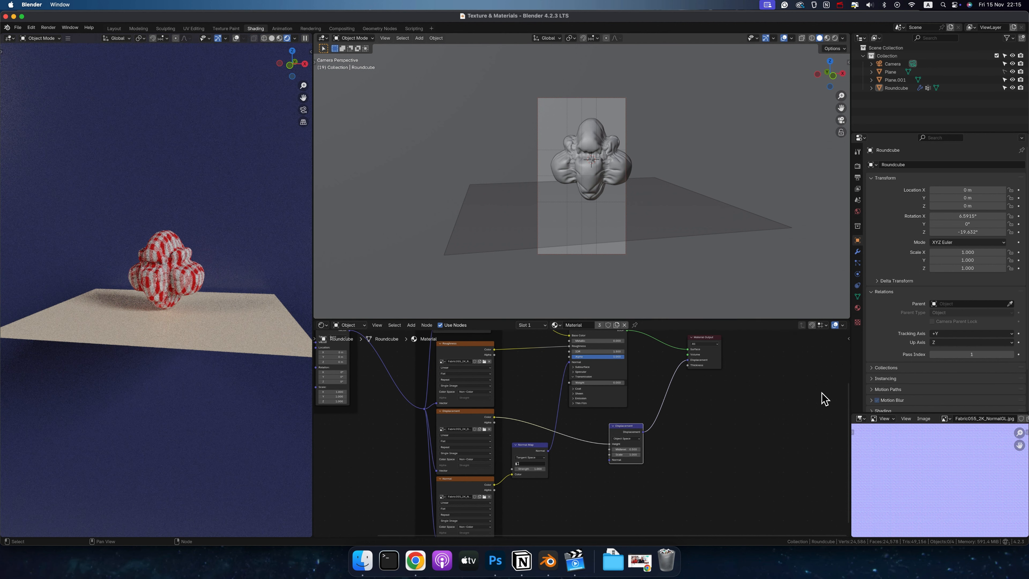
{"action": "left_click", "coordinate": [858, 309]}
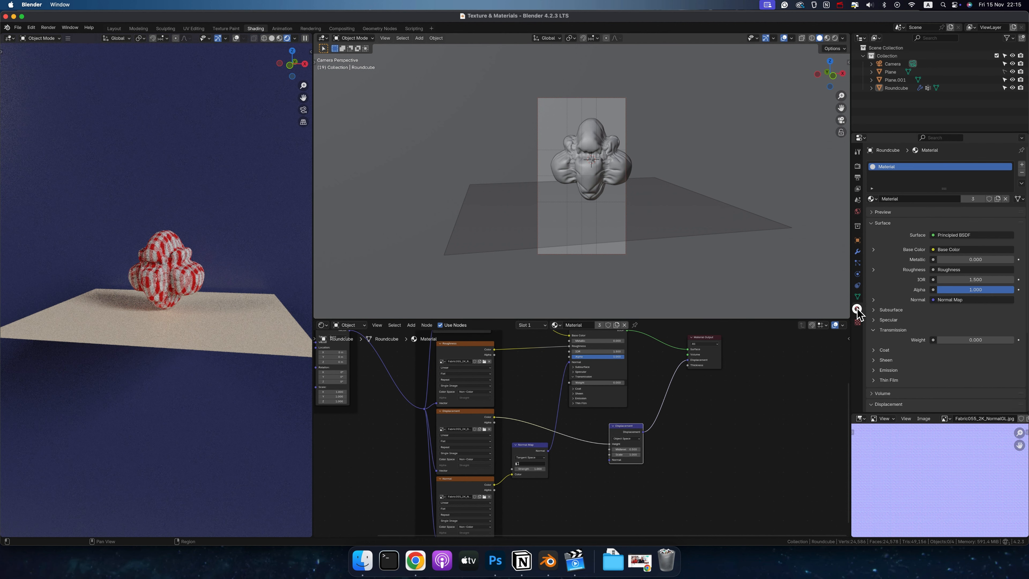
{"action": "scroll", "coordinate": [871, 317], "scroll_direction": "down", "scroll_amount": 5}
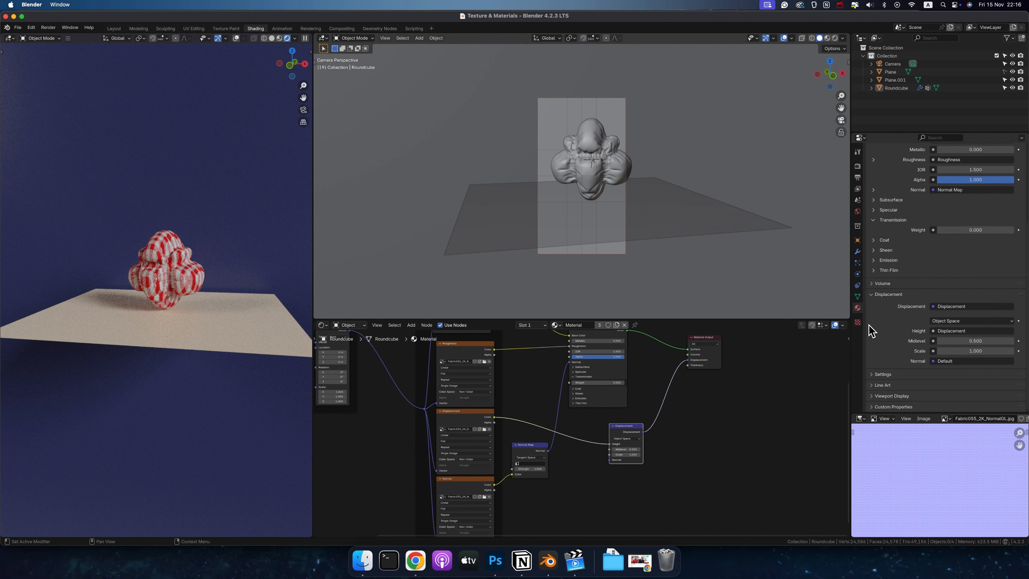
{"action": "left_click", "coordinate": [875, 375]}
{"action": "scroll", "coordinate": [880, 352], "scroll_direction": "down", "scroll_amount": 4}
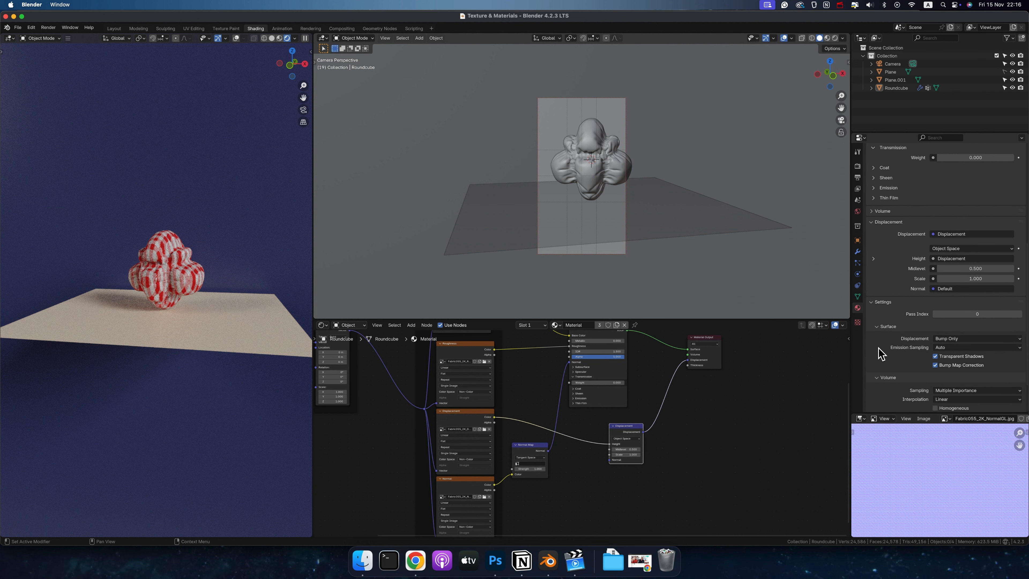
{"action": "left_click", "coordinate": [946, 339]}
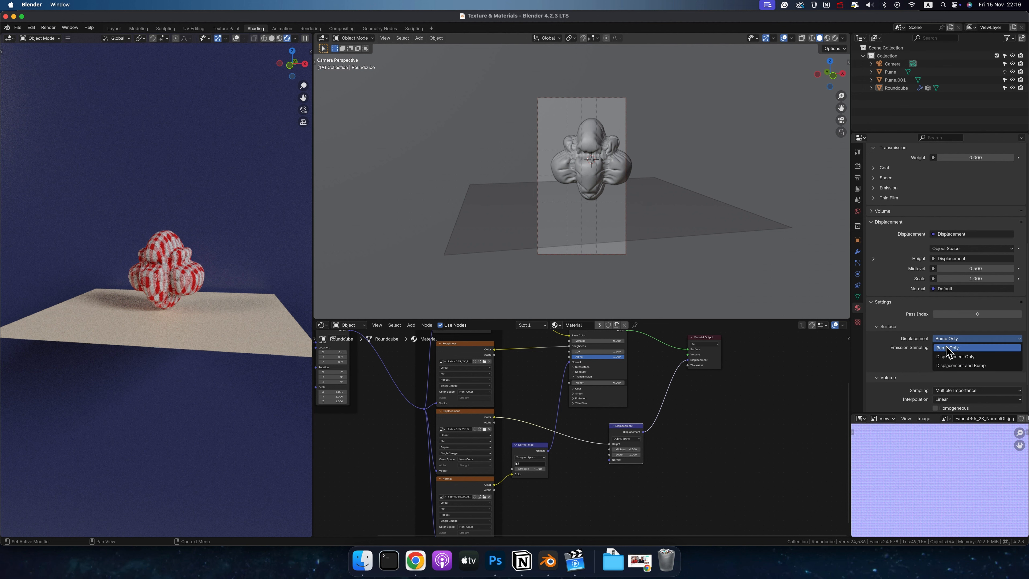
{"action": "left_click", "coordinate": [947, 366]}
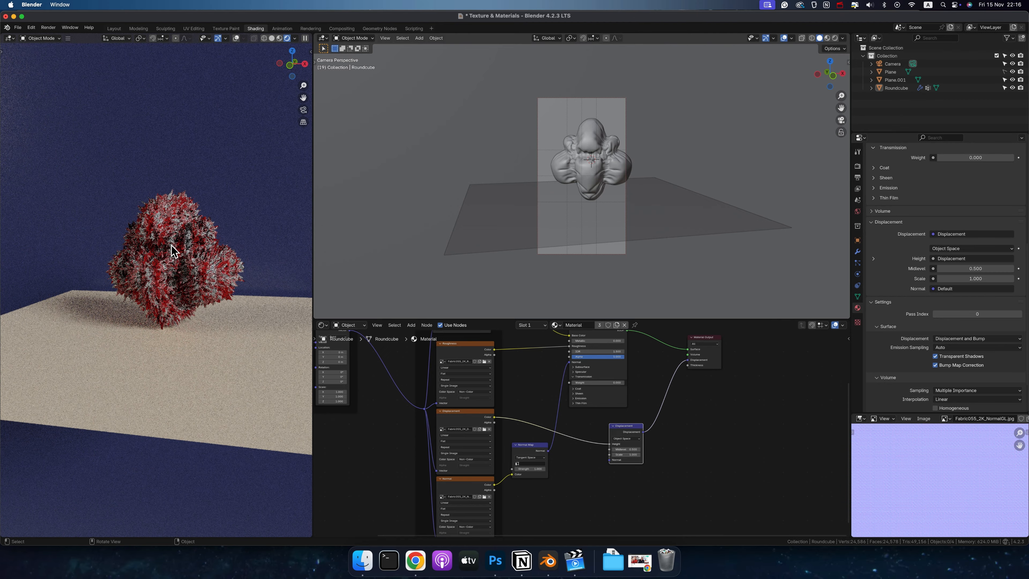
- View the render through the camera and reduce the Displacement node's Scale to 0.1 and finally to 0.01
{"action": "key", "text": "0"}
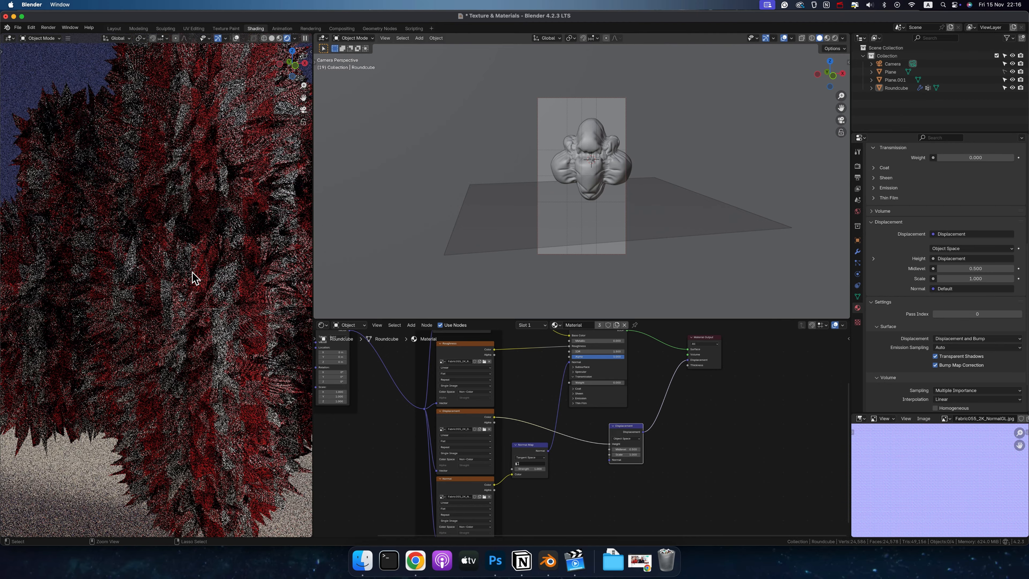
{"action": "scroll", "coordinate": [192, 278], "scroll_direction": "down", "scroll_amount": 3}
{"action": "left_click", "coordinate": [626, 453]}
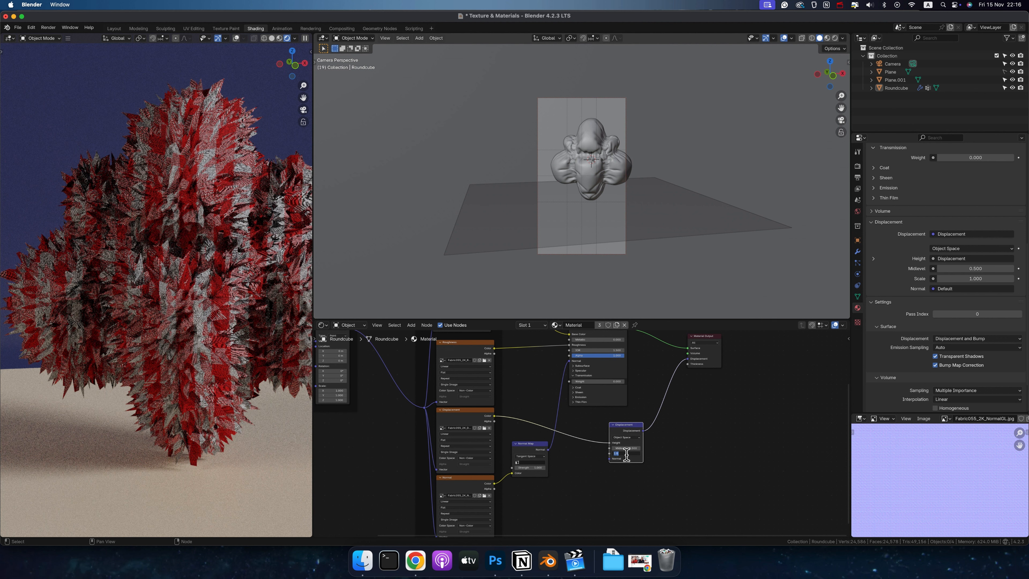
{"action": "type", "text": "1"}
{"action": "key", "text": "Return"}
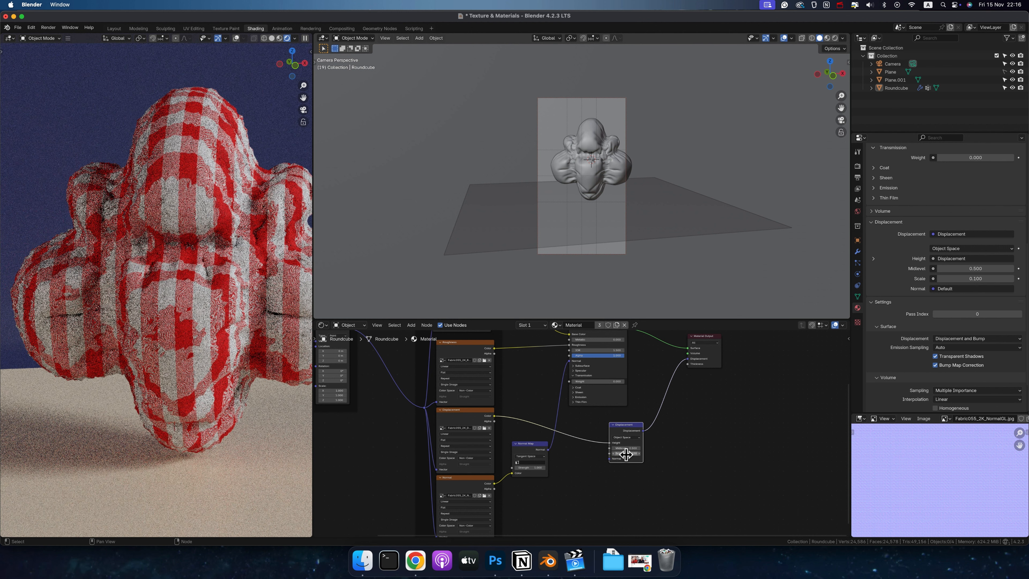
{"action": "left_click", "coordinate": [626, 454]}
{"action": "key", "text": "BackSpace"}
{"action": "type", "text": "0.01"}
{"action": "key", "text": "Return"}
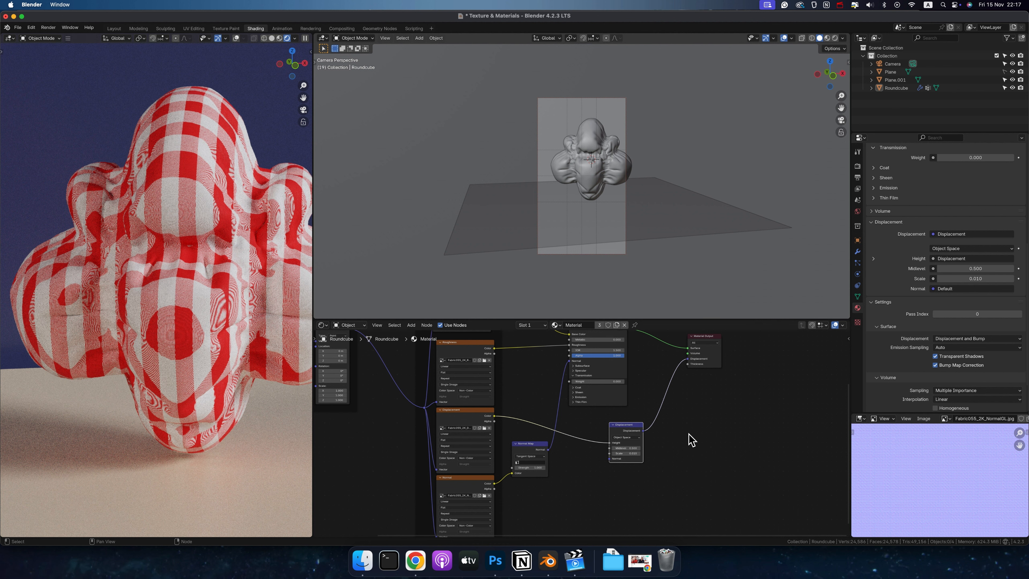
{"action": "scroll", "coordinate": [691, 440], "scroll_direction": "up", "scroll_amount": 1}
{"action": "left_click", "coordinate": [958, 340]}
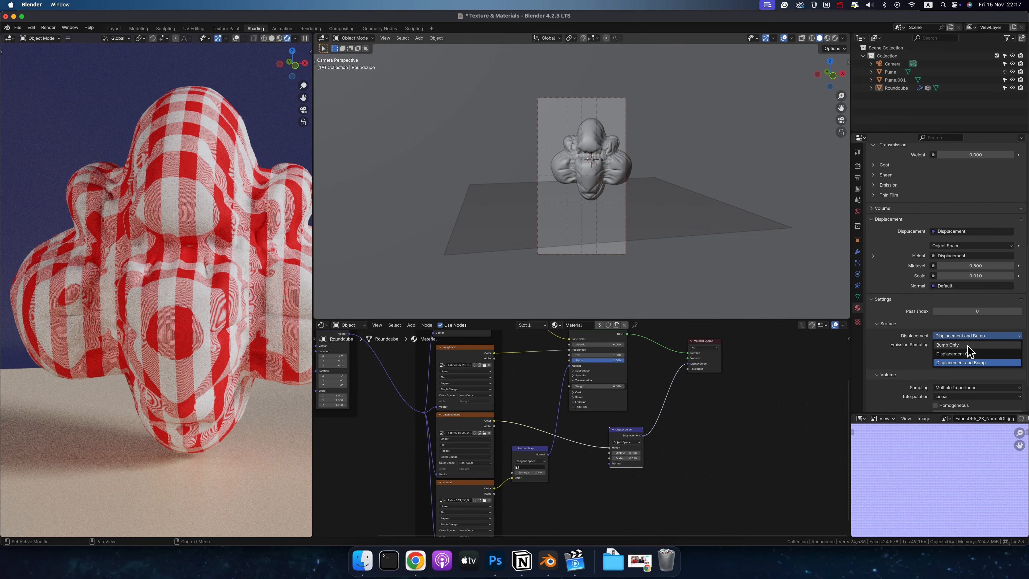
{"action": "left_click", "coordinate": [707, 439]}
- Select one edge loop running from top to bottom of the Roundcube in Edit Mode and mark it as a seam
{"action": "scroll", "coordinate": [603, 135], "scroll_direction": "up", "scroll_amount": 3, "text": "ctrl"}
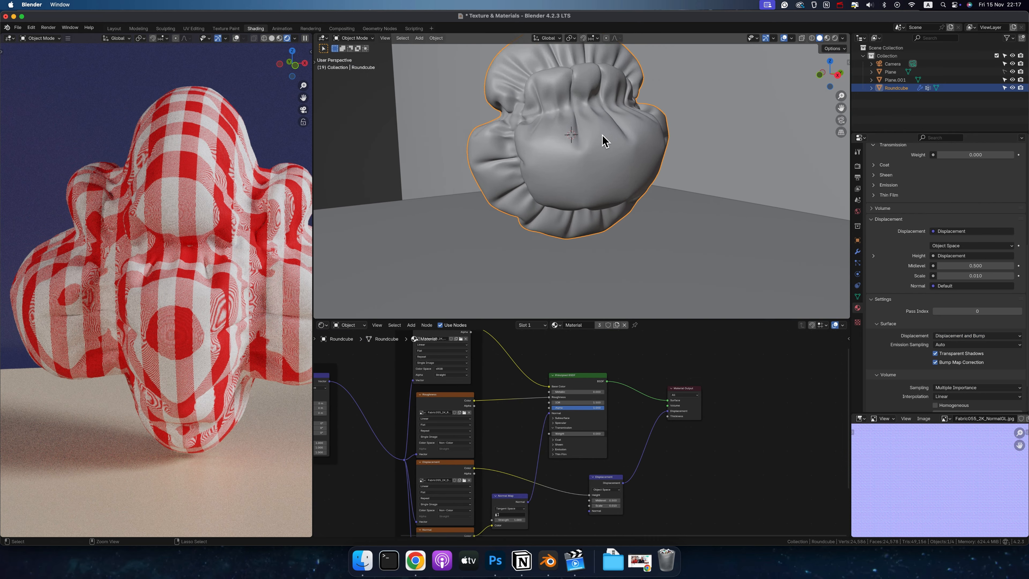
{"action": "scroll", "coordinate": [603, 135], "scroll_direction": "up", "scroll_amount": 3, "text": "ctrl"}
{"action": "scroll", "coordinate": [602, 135], "scroll_direction": "up", "scroll_amount": 5}
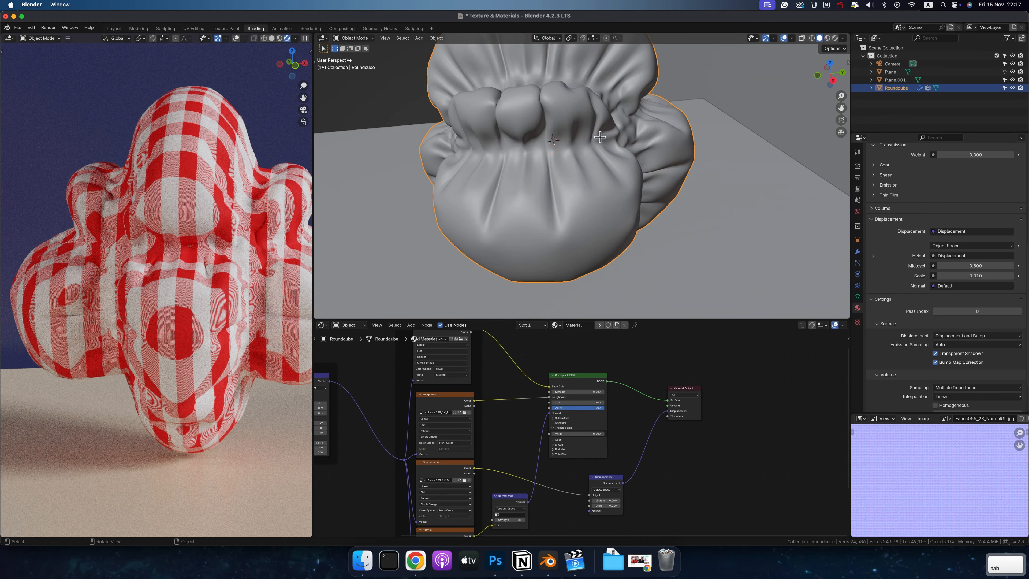
{"action": "key", "text": "Tab"}
{"action": "scroll", "coordinate": [573, 187], "scroll_direction": "down", "scroll_amount": 3, "text": "ctrl"}
{"action": "left_click", "coordinate": [603, 175], "text": "alt"}
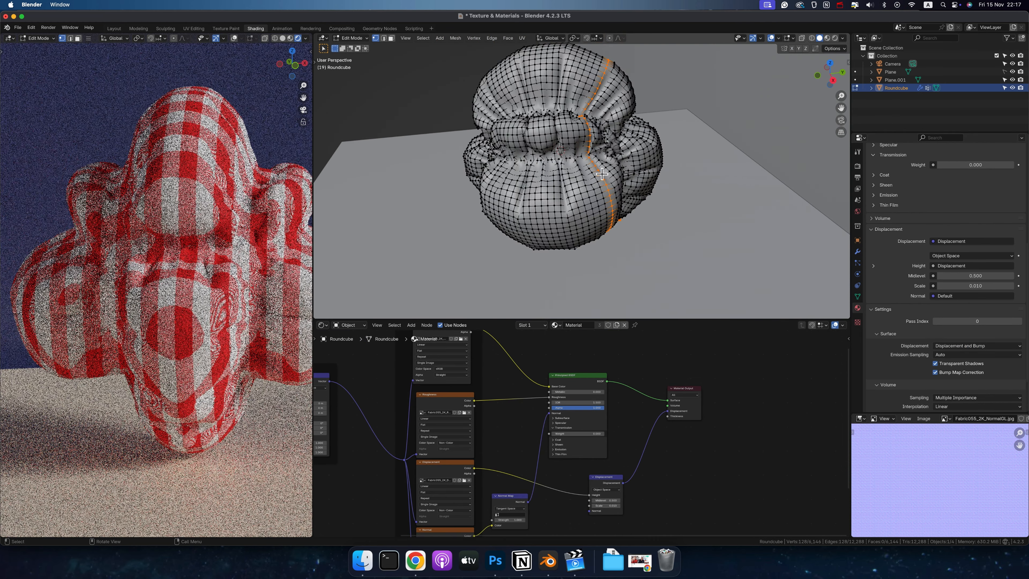
{"action": "key", "text": "2"}
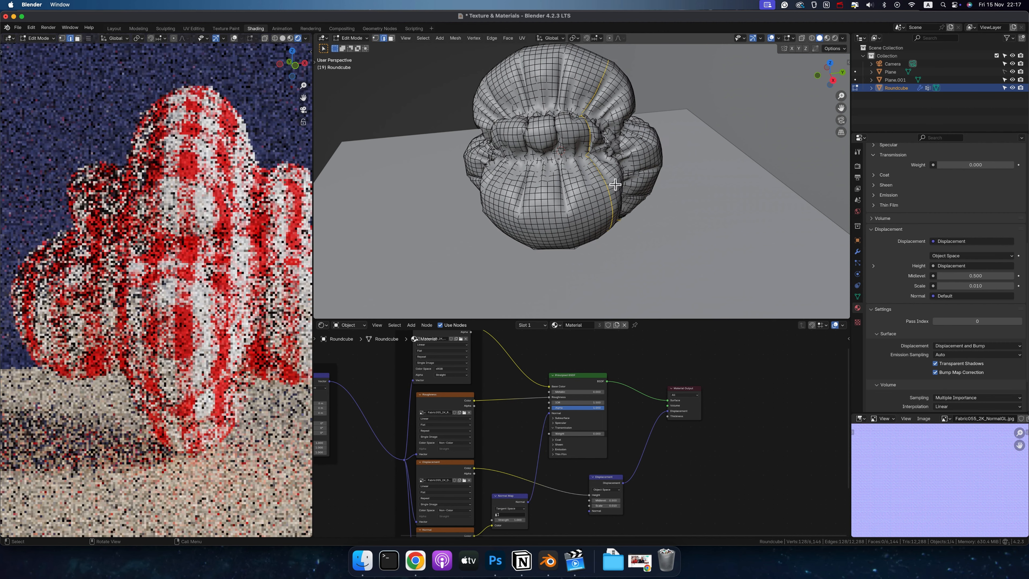
{"action": "key", "text": "ctrl+e"}
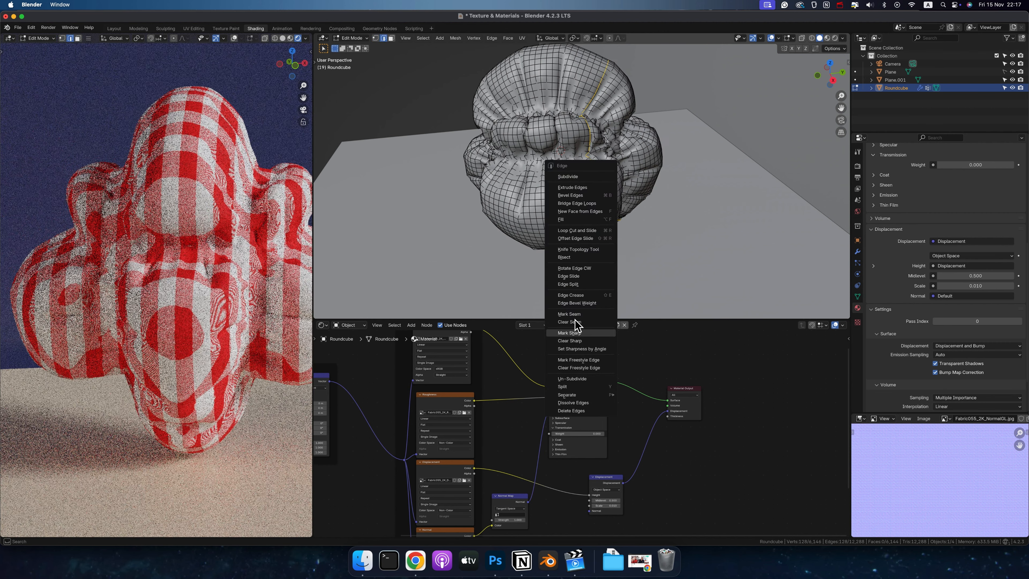
{"action": "left_click", "coordinate": [573, 314]}
- Unwrap the whole Roundcube mesh and return to Object Mode
{"action": "key", "text": "a"}
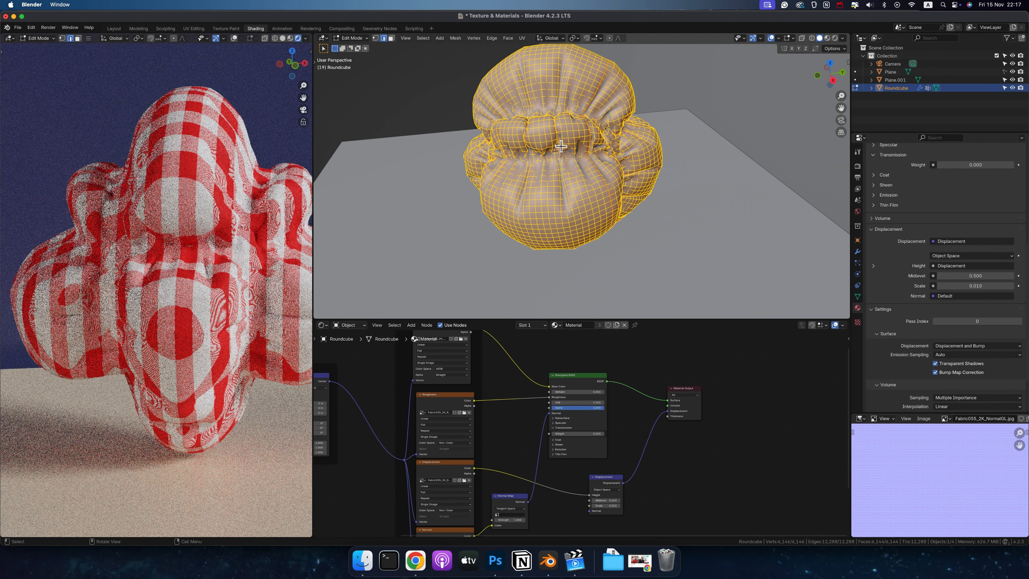
{"action": "key", "text": "u"}
{"action": "left_click", "coordinate": [518, 136]}
{"action": "middle_click_drag", "start_coordinate": [518, 140], "coordinate": [595, 181]}
{"action": "key", "text": "Tab"}
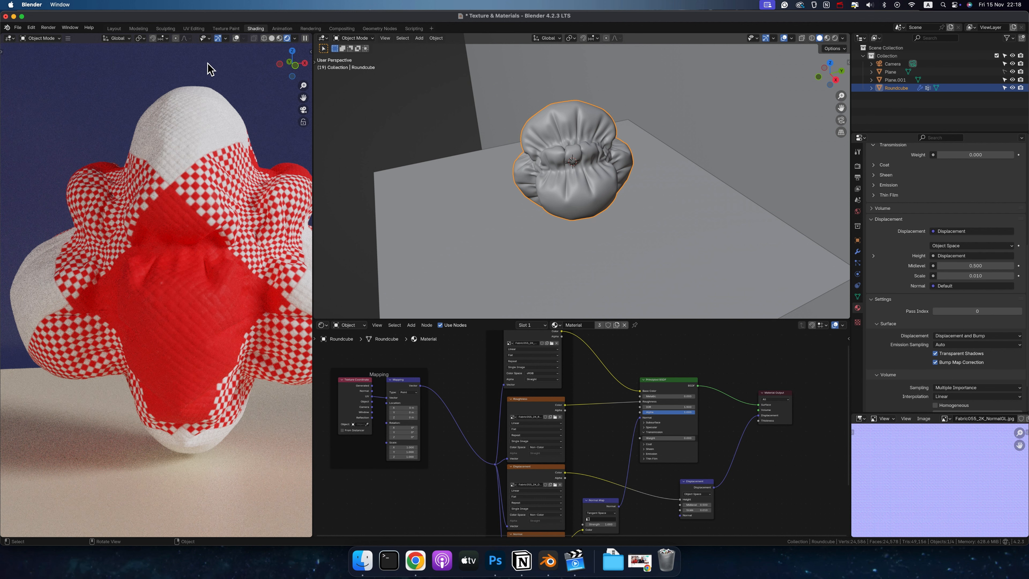
- Examine the Roundcube's unwrapped UV islands in the UV Editing workspace, then return to the Shading workspace
{"action": "middle_click_drag", "start_coordinate": [533, 160], "coordinate": [588, 164]}
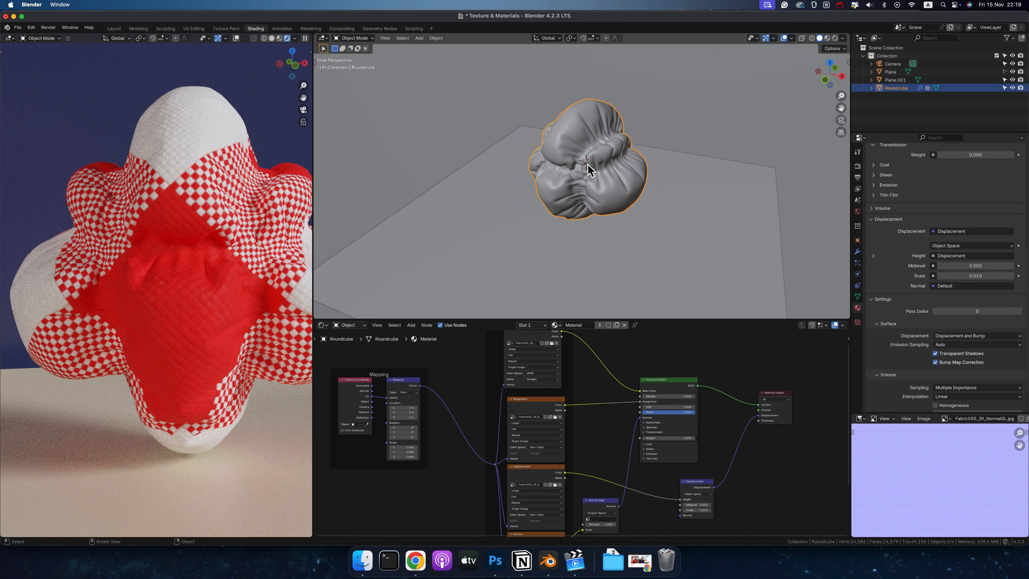
{"action": "left_click", "coordinate": [191, 28]}
{"action": "scroll", "coordinate": [254, 276], "scroll_direction": "down", "scroll_amount": 3}
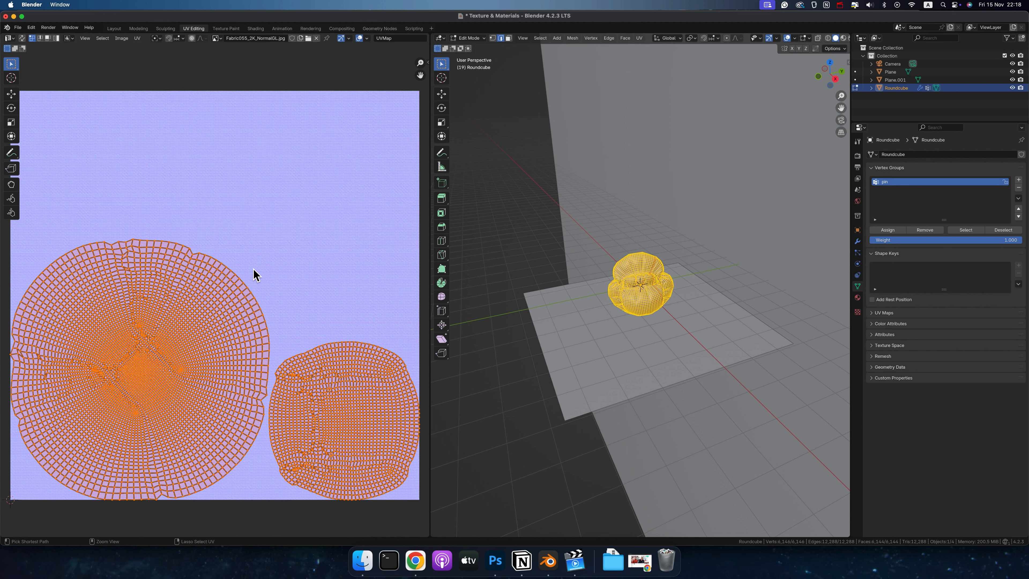
{"action": "scroll", "coordinate": [257, 280], "scroll_direction": "up", "scroll_amount": 2, "text": "ctrl"}
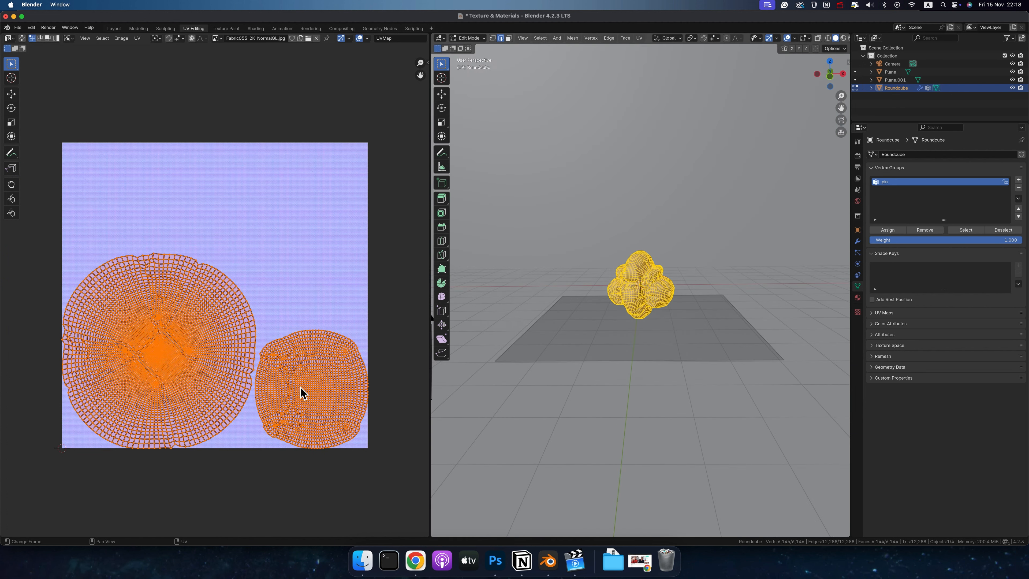
{"action": "left_click", "coordinate": [256, 29]}
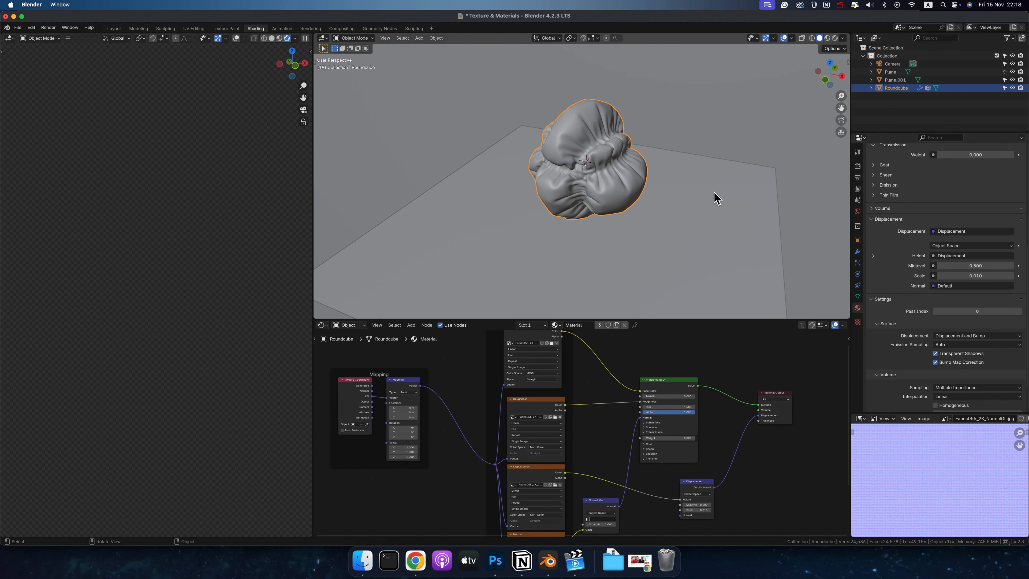
- Set the Mapping node's Scale to 3 on X, Y and Z
{"action": "scroll", "coordinate": [637, 170], "scroll_direction": "up", "scroll_amount": 2}
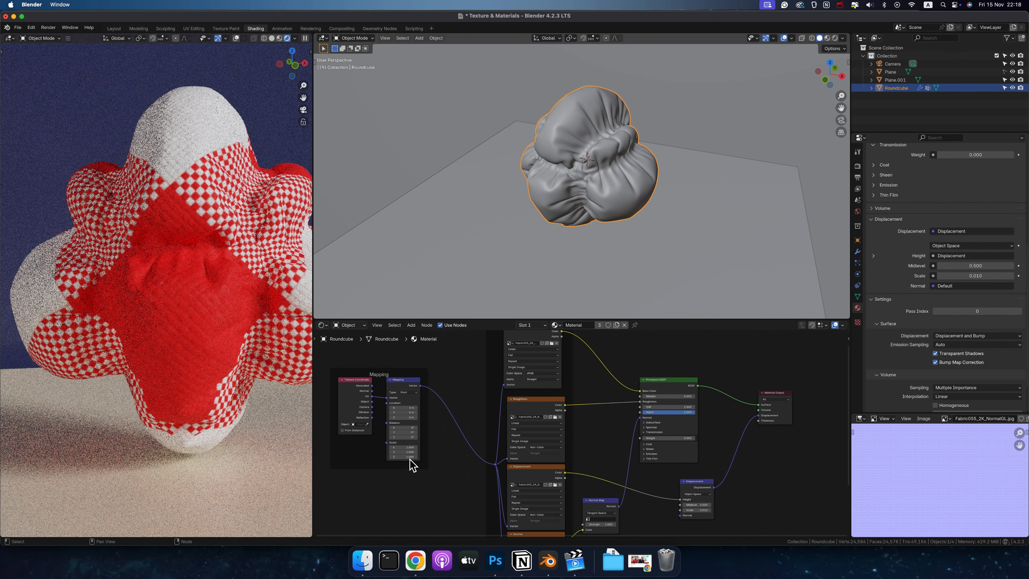
{"action": "left_click_drag", "start_coordinate": [409, 455], "coordinate": [406, 448]}
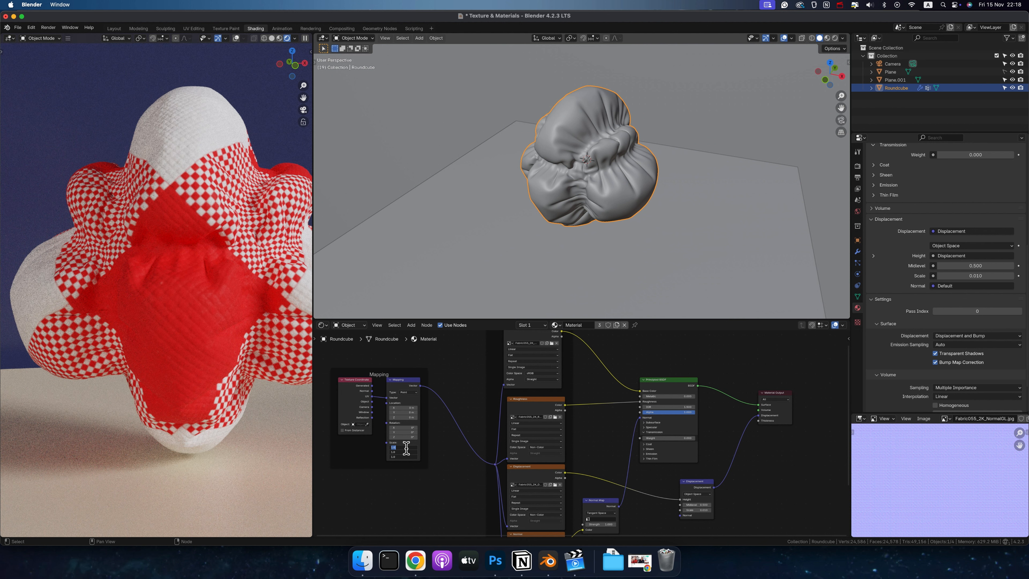
{"action": "type", "text": "3"}
{"action": "key", "text": "Return"}
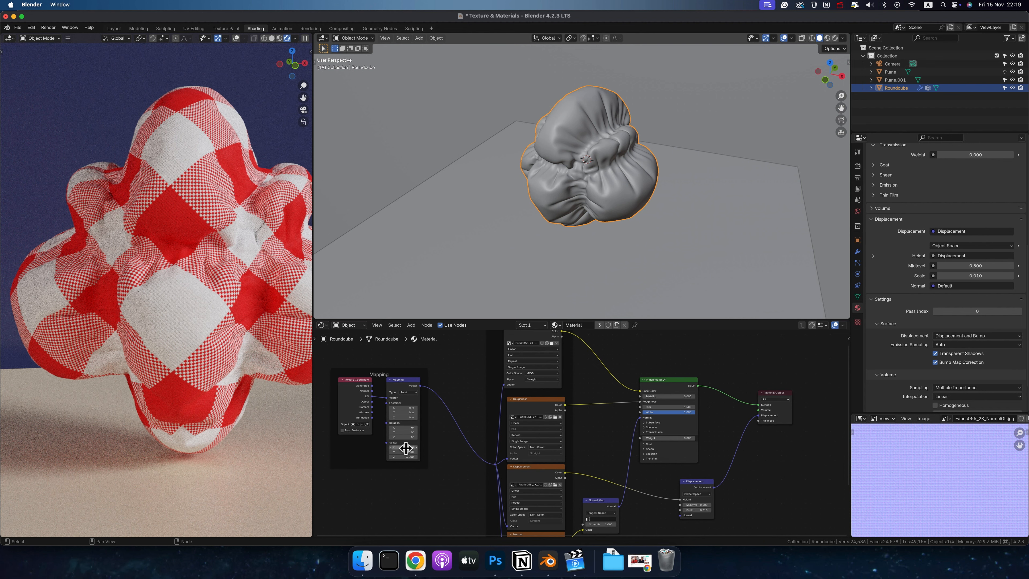
- Try a denser fabric pattern by changing the Mapping node's Scale on X, Y and Z together
{"action": "left_click_drag", "start_coordinate": [406, 448], "coordinate": [406, 464]}
{"action": "type", "text": ".5"}
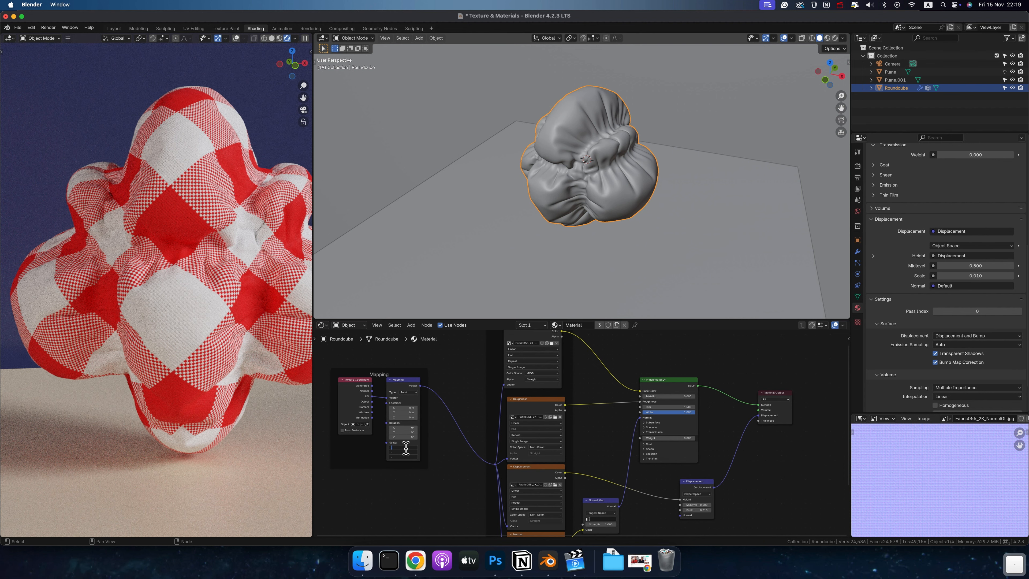
{"action": "key", "text": "Return"}
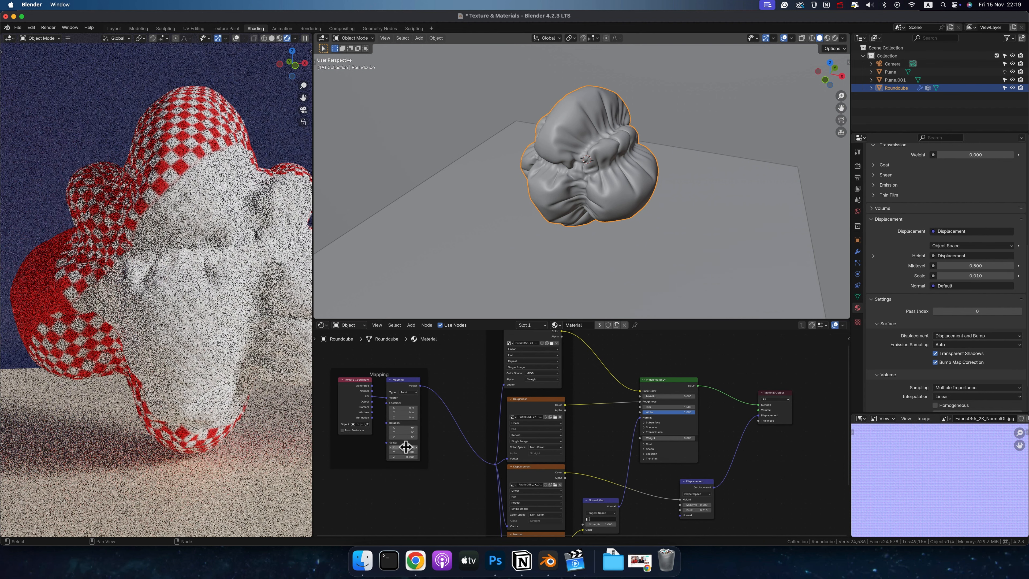
- Return the Mapping node's Scale to 3 on all three axes and save the file
{"action": "left_click_drag", "start_coordinate": [405, 464], "coordinate": [405, 464]}
{"action": "type", "text": "3"}
{"action": "key", "text": "Return"}
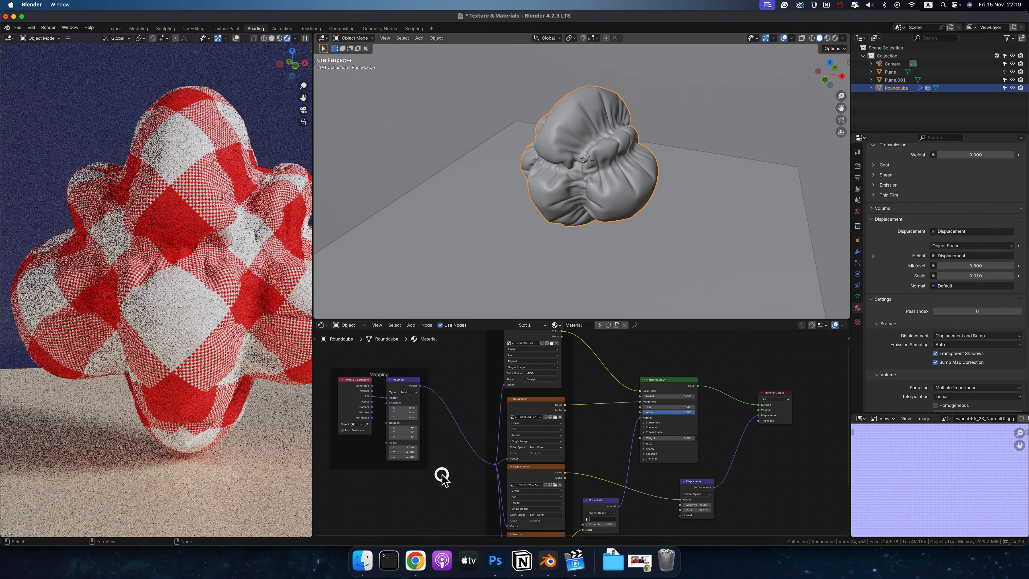
{"action": "key", "text": "super+s"}
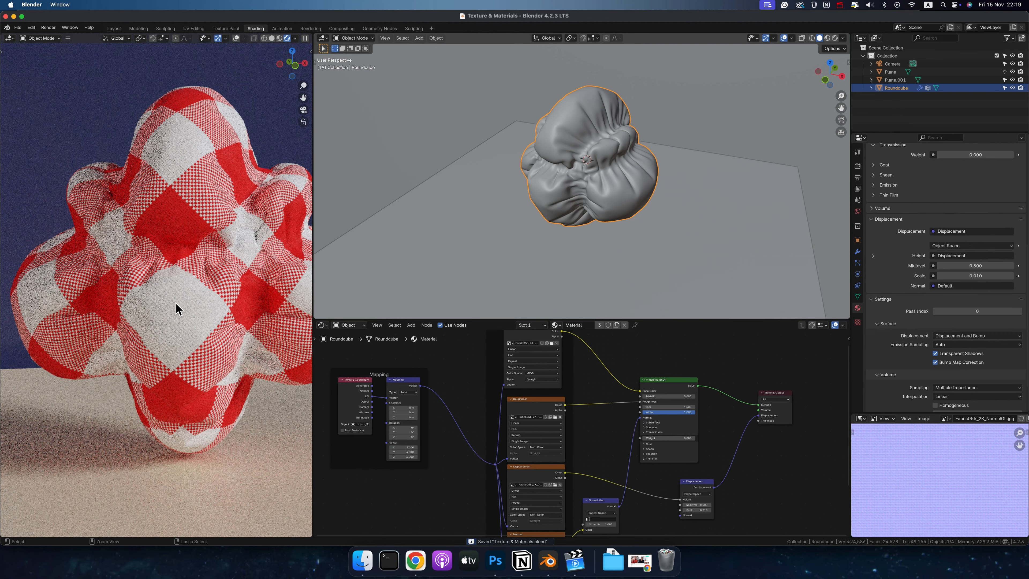
- Disconnect the Roughness texture from the Principled BSDF, and reconnect its Color output to the Roughness input
{"action": "scroll", "coordinate": [176, 308], "scroll_direction": "up", "scroll_amount": 4}
{"action": "scroll", "coordinate": [176, 308], "scroll_direction": "down", "scroll_amount": 4}
{"action": "middle_click_drag", "start_coordinate": [658, 368], "coordinate": [643, 356]}
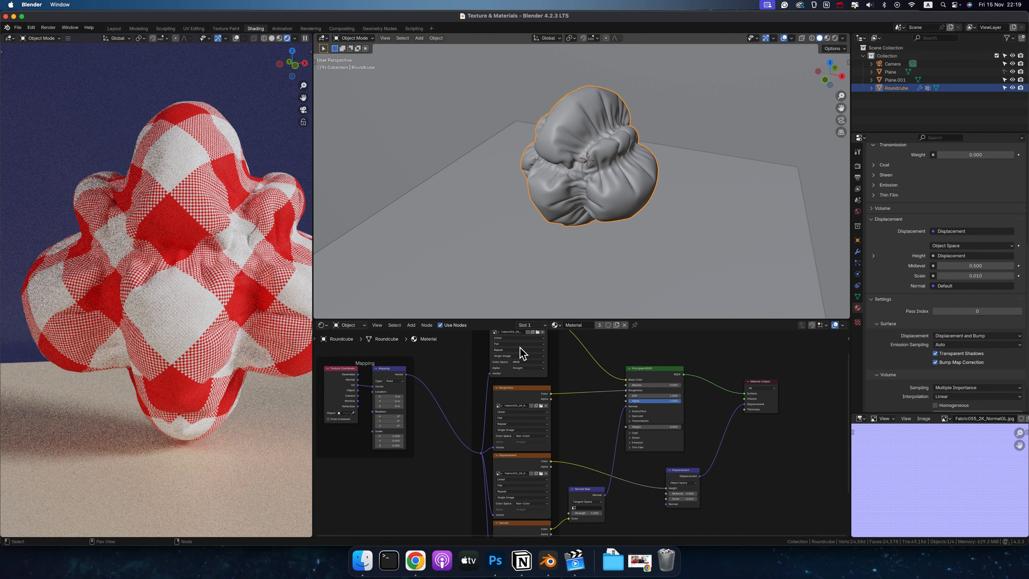
{"action": "left_click_drag", "start_coordinate": [626, 391], "coordinate": [594, 399]}
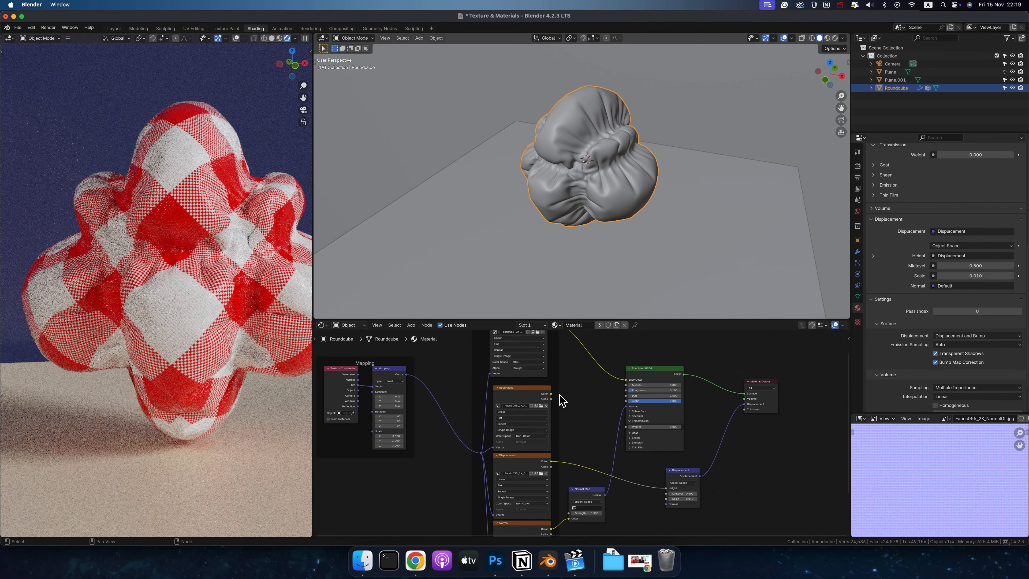
{"action": "left_click_drag", "start_coordinate": [552, 394], "coordinate": [625, 391]}
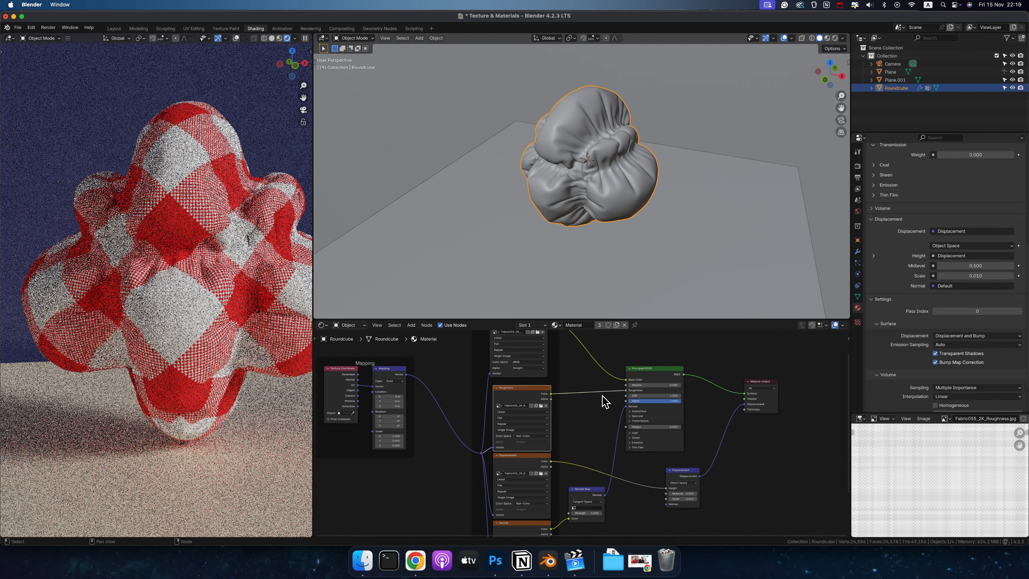
- Select the Displacement texture node to view its image, and examine the fabric's surface relief close up
{"action": "scroll", "coordinate": [599, 403], "scroll_direction": "down", "scroll_amount": 2}
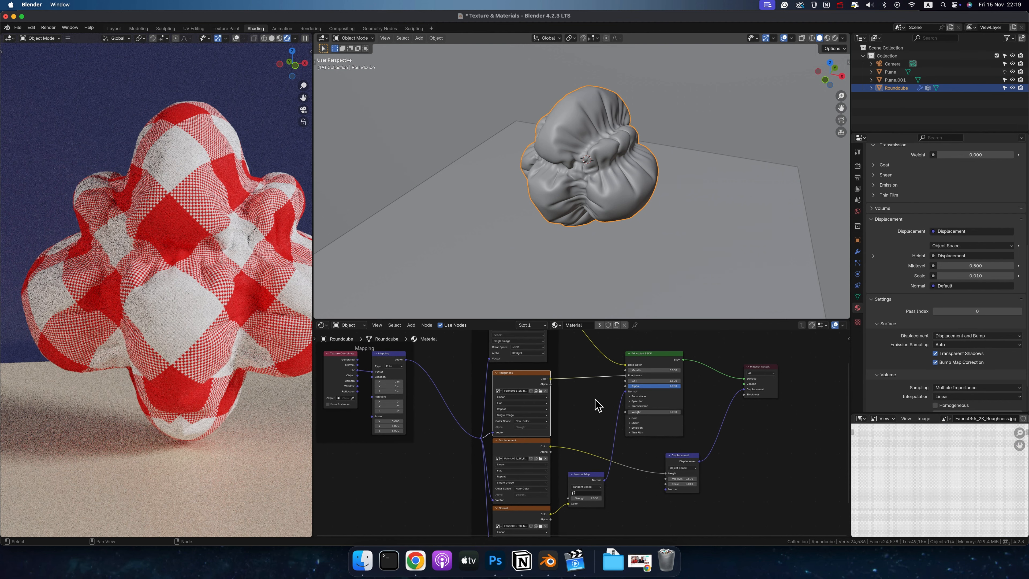
{"action": "scroll", "coordinate": [591, 412], "scroll_direction": "down", "scroll_amount": 2}
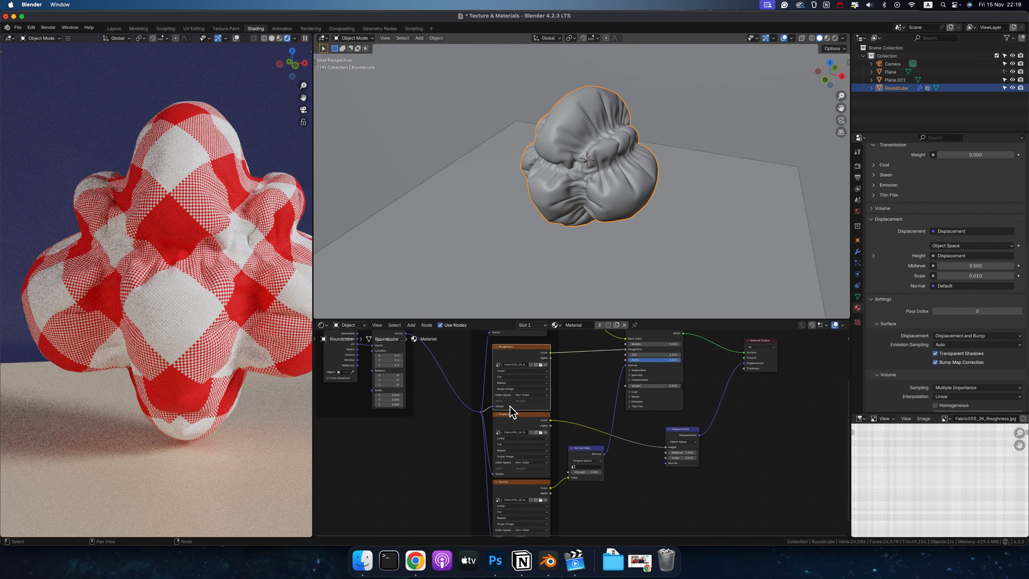
{"action": "left_click", "coordinate": [513, 415]}
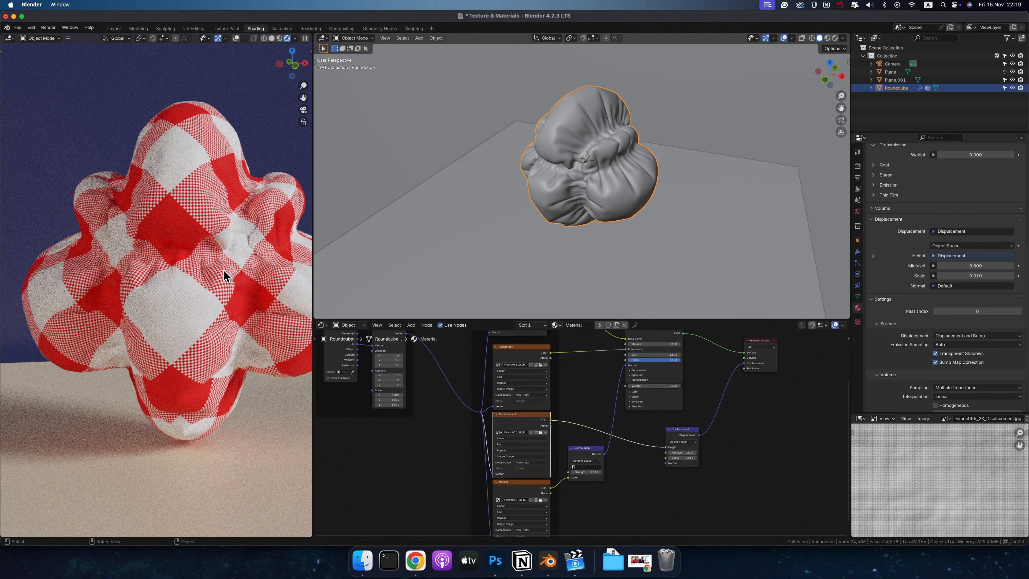
{"action": "scroll", "coordinate": [225, 276], "scroll_direction": "up", "scroll_amount": 5}
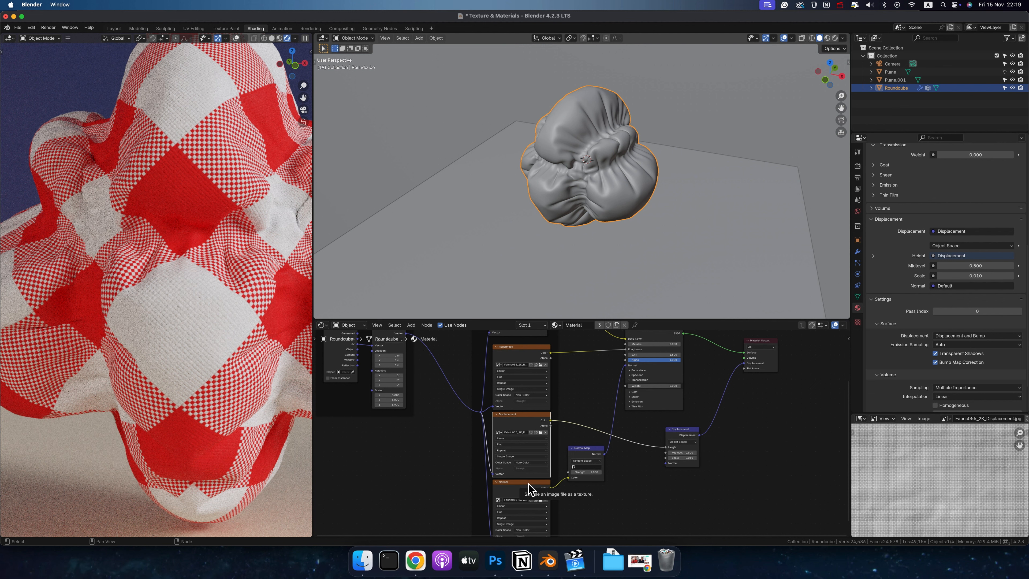
{"action": "middle_click_drag", "start_coordinate": [742, 436], "coordinate": [698, 470]}
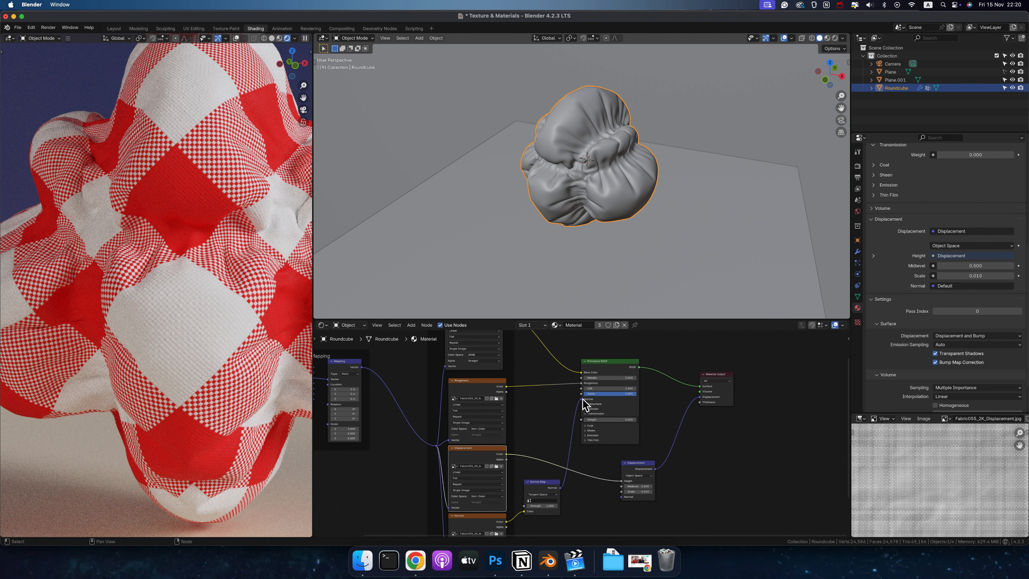
- Disconnect the Normal Map from the Principled BSDF's Normal input, and undo the disconnection
{"action": "left_click_drag", "start_coordinate": [582, 399], "coordinate": [554, 422]}
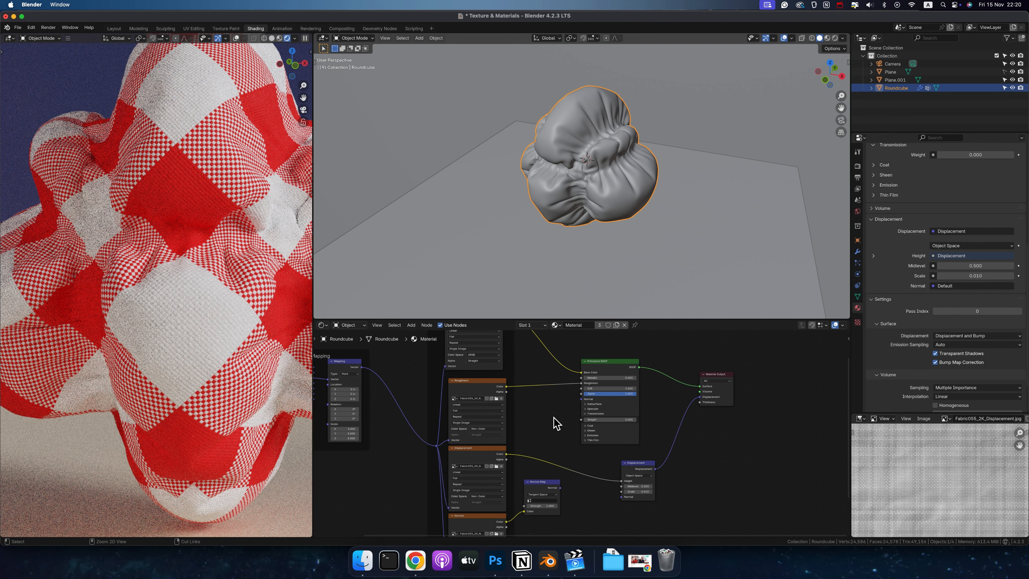
{"action": "key", "text": "ctrl+z"}
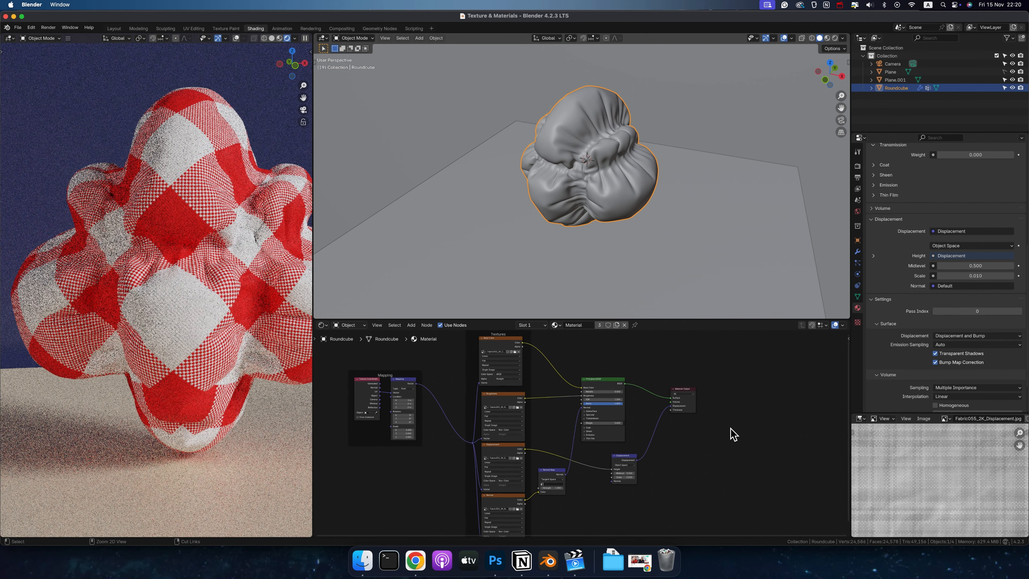
{"action": "scroll", "coordinate": [733, 434], "scroll_direction": "down", "scroll_amount": 1}
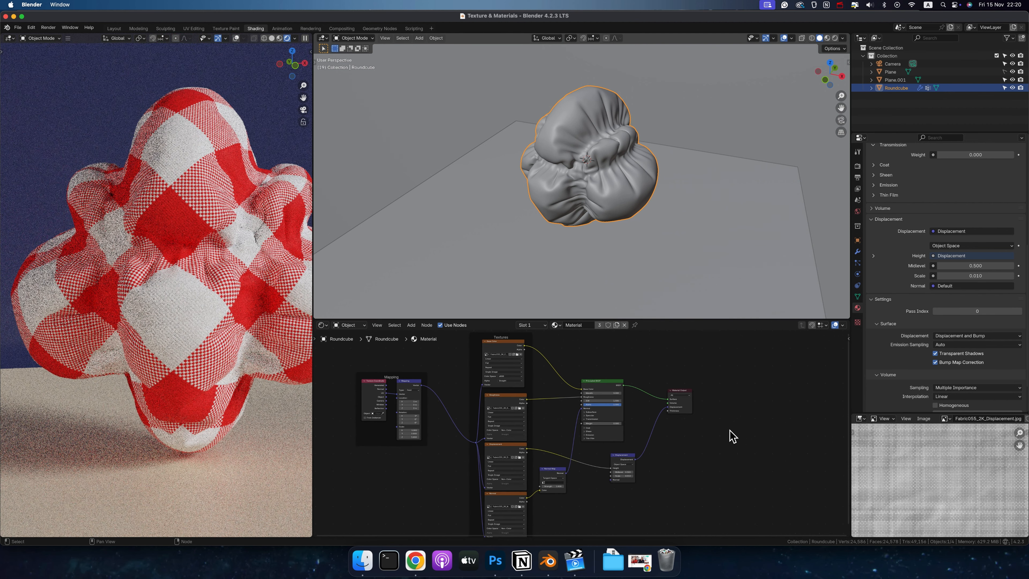
- Start Principled Texture Setup on the floor plane's Principled BSDF, search the 3D Textures folder for "tiles" and open the Tiles030_2K folder
{"action": "left_click", "coordinate": [467, 264]}
{"action": "scroll", "coordinate": [458, 263], "scroll_direction": "left", "scroll_amount": 5}
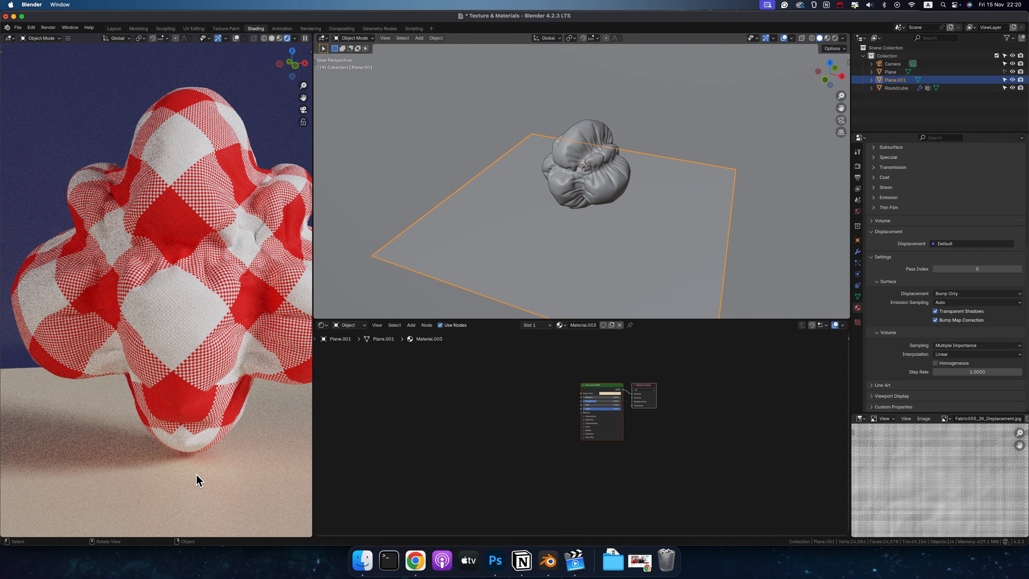
{"action": "scroll", "coordinate": [552, 384], "scroll_direction": "up", "scroll_amount": 3}
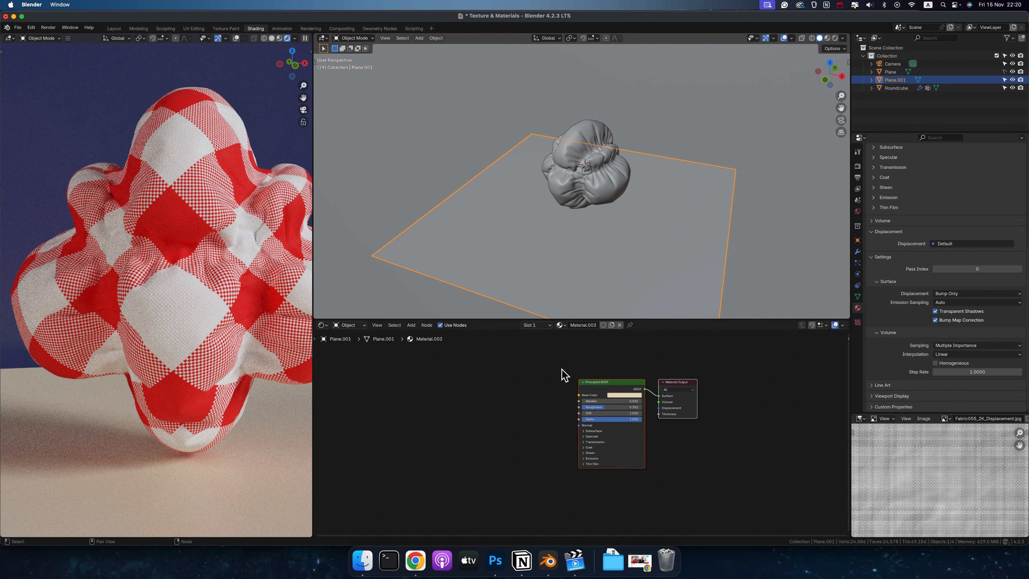
{"action": "left_click", "coordinate": [613, 380], "text": "ctrl+shift"}
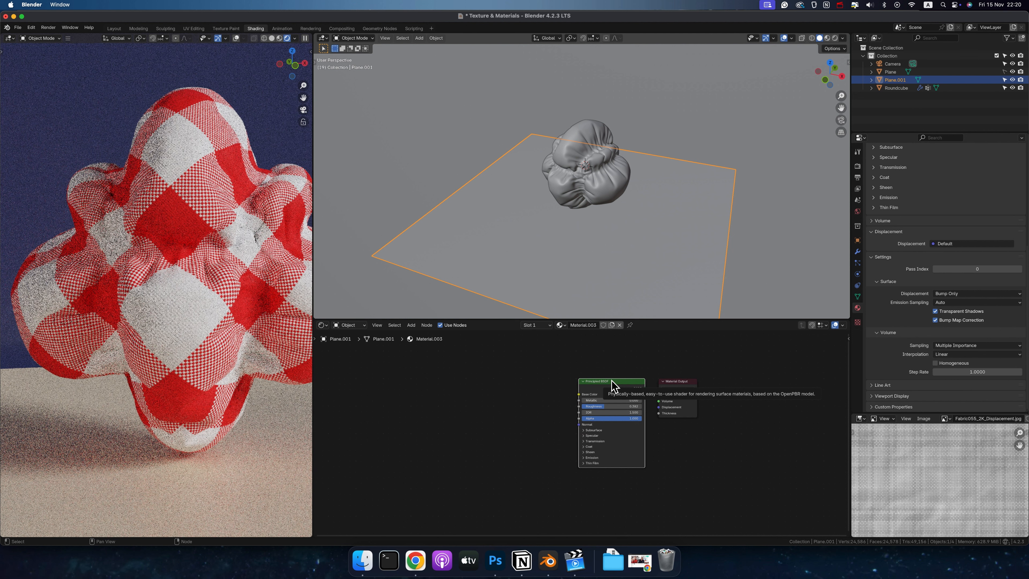
{"action": "key", "text": "ctrl+shift+t"}
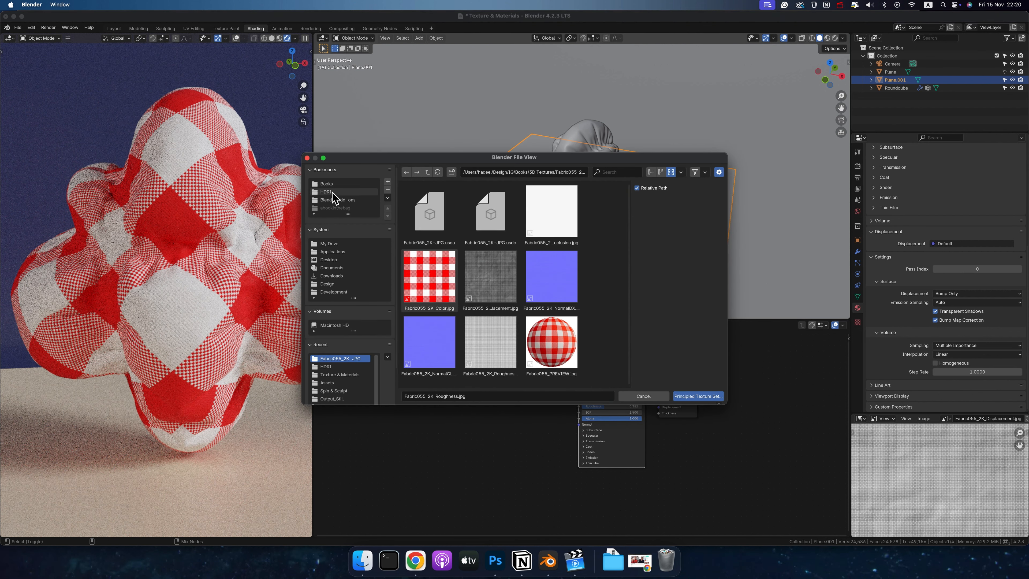
{"action": "left_click", "coordinate": [427, 172]}
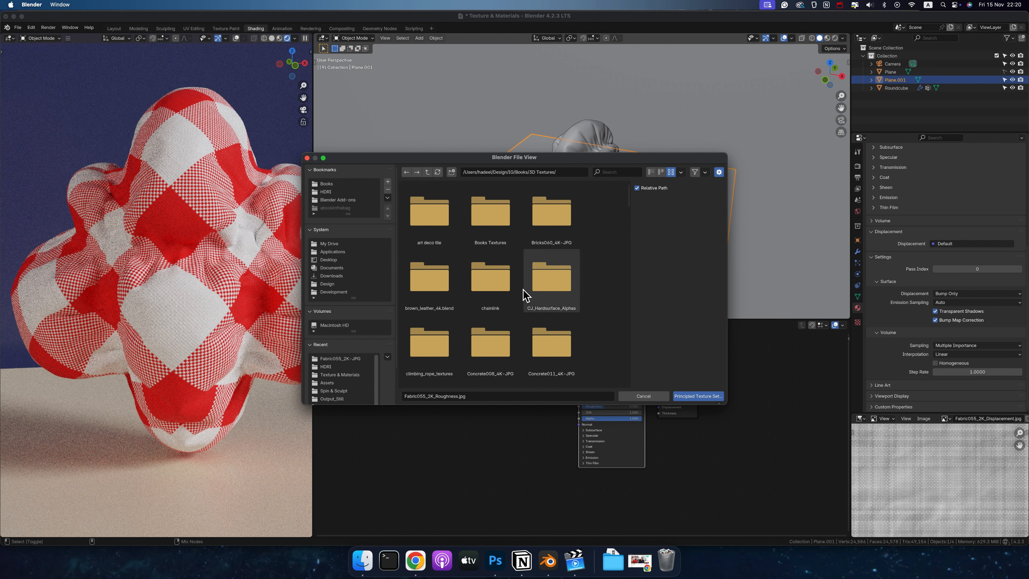
{"action": "left_click", "coordinate": [623, 171]}
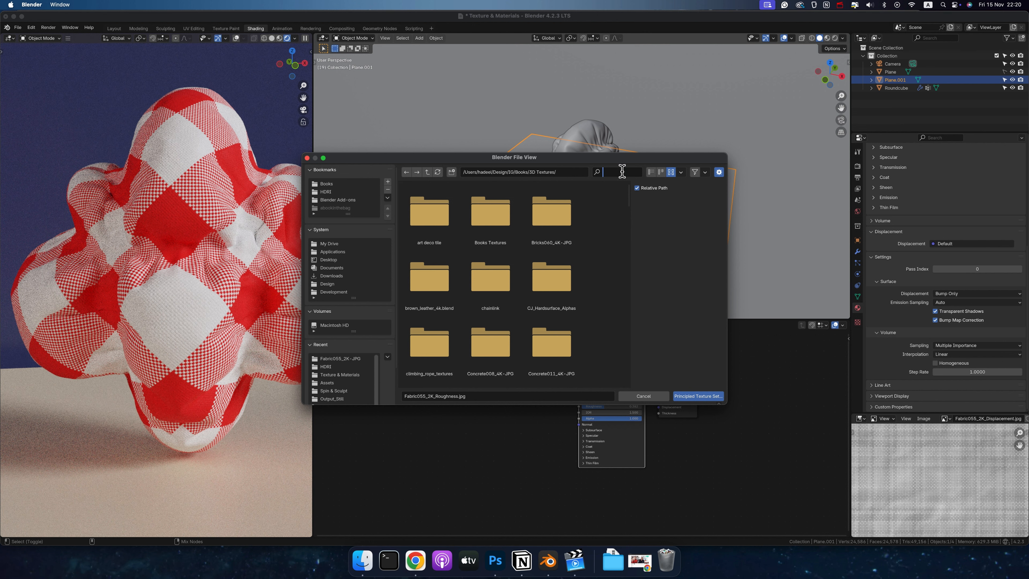
{"action": "type", "text": "tiles"}
{"action": "double_click", "coordinate": [552, 215]}
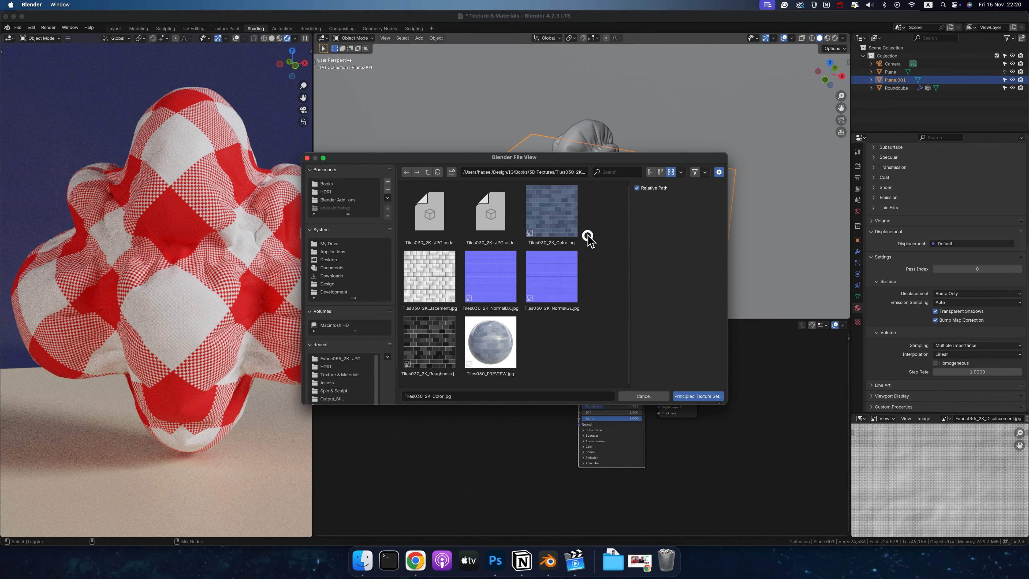
- Load the Tiles030_2K Color, Displacement, NormalGL and Roughness images into the floor material as its Principled texture set
{"action": "left_click", "coordinate": [552, 227]}
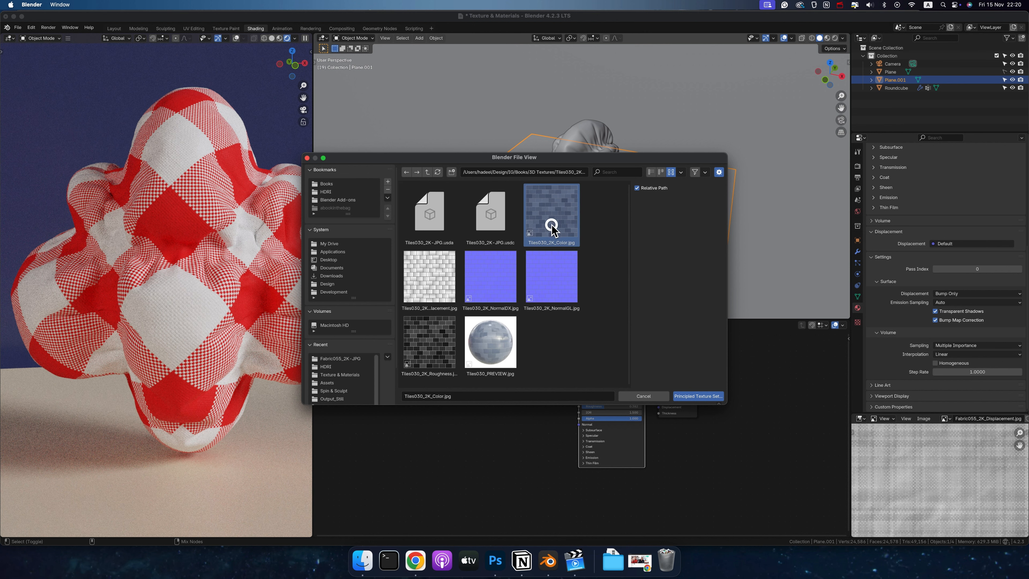
{"action": "left_click", "coordinate": [446, 276], "text": "super"}
{"action": "left_click", "coordinate": [544, 284], "text": "super"}
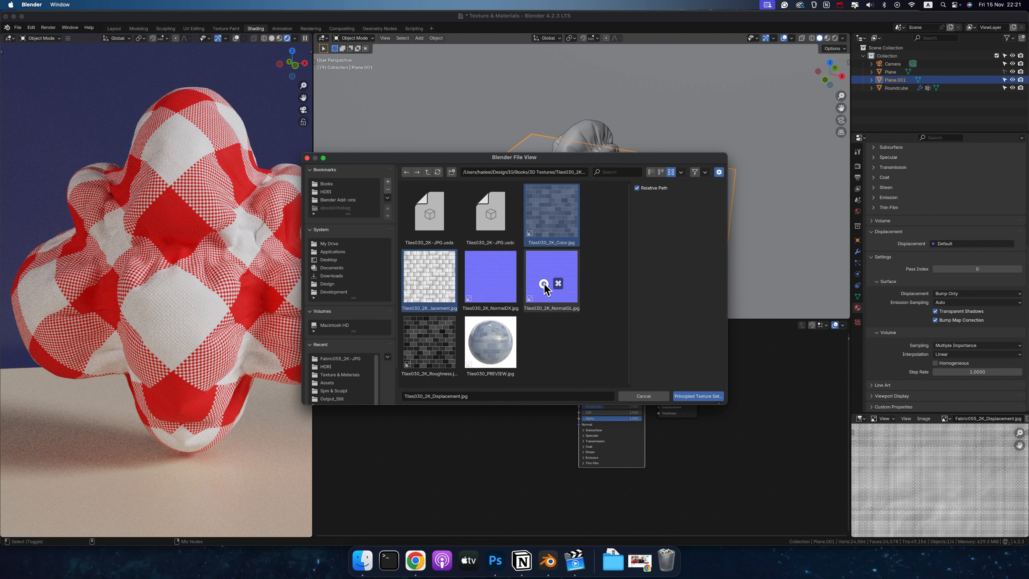
{"action": "left_click", "coordinate": [434, 341], "text": "super"}
{"action": "key", "text": "Return"}
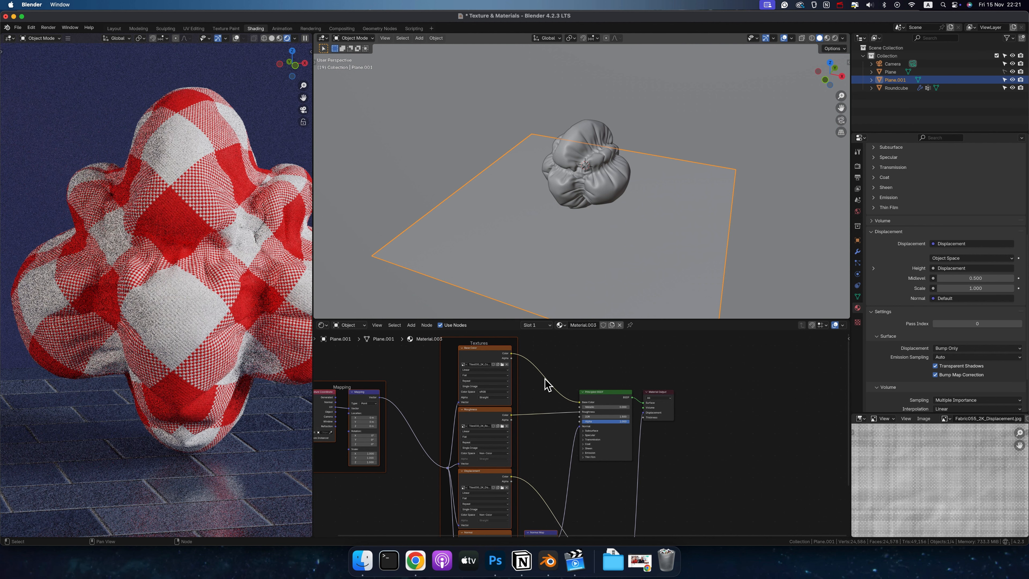
- Set the floor material's surface displacement method to Displacement and Bump in the node editor's material settings
{"action": "left_click", "coordinate": [941, 348]}
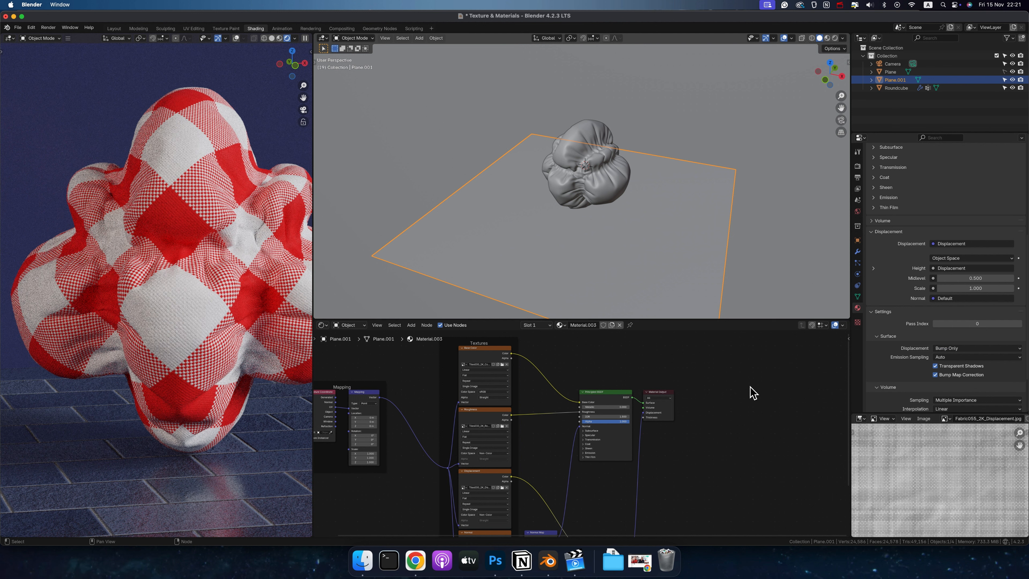
{"action": "key", "text": "n"}
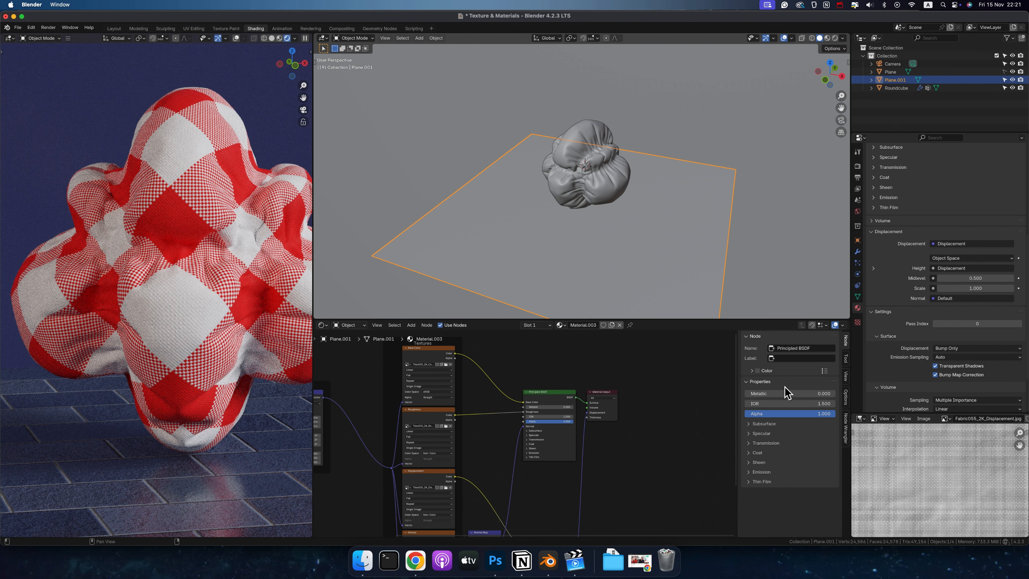
{"action": "left_click", "coordinate": [846, 397]}
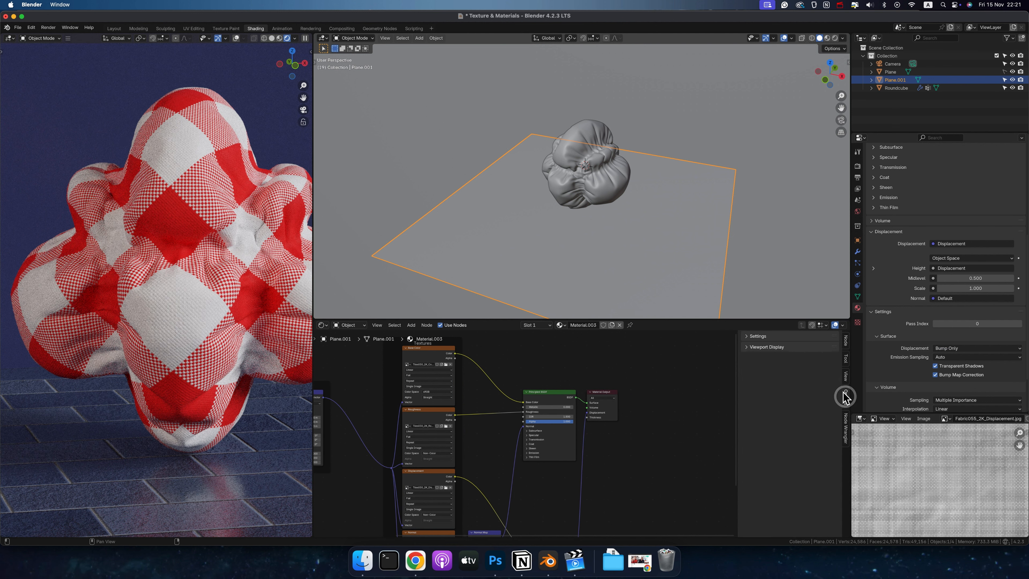
{"action": "left_click", "coordinate": [750, 336]}
{"action": "left_click", "coordinate": [799, 375]}
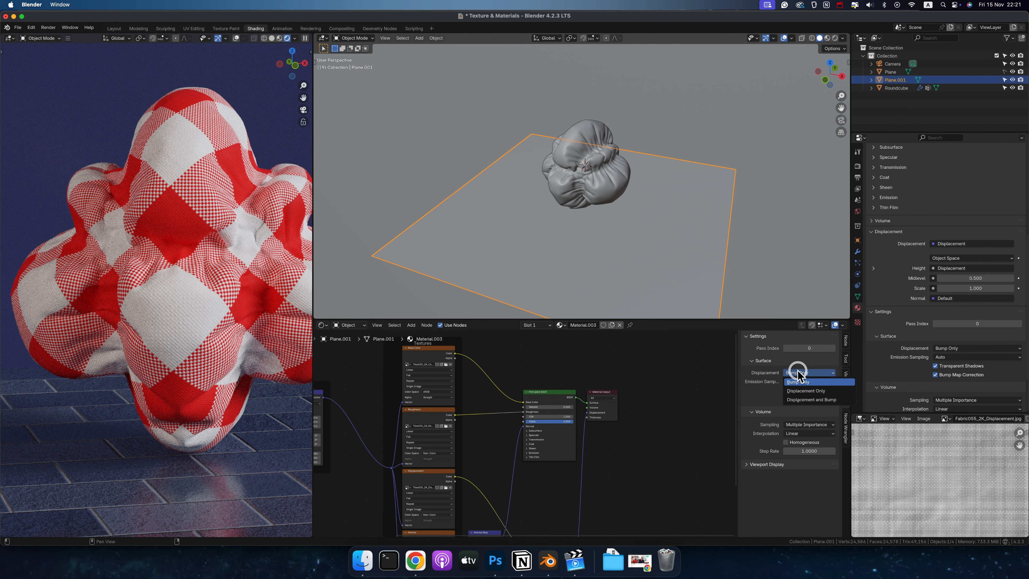
{"action": "left_click", "coordinate": [804, 402]}
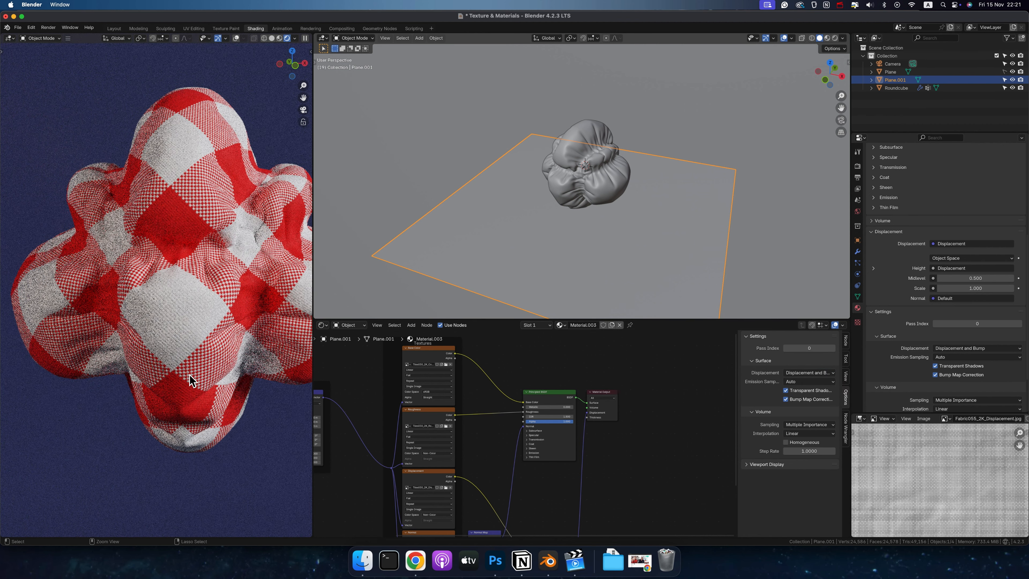
- Set the floor material's Displacement node Midlevel to 0 and preview the Displacement texture directly on the floor
{"action": "scroll", "coordinate": [190, 375], "scroll_direction": "down", "scroll_amount": 5, "text": "ctrl"}
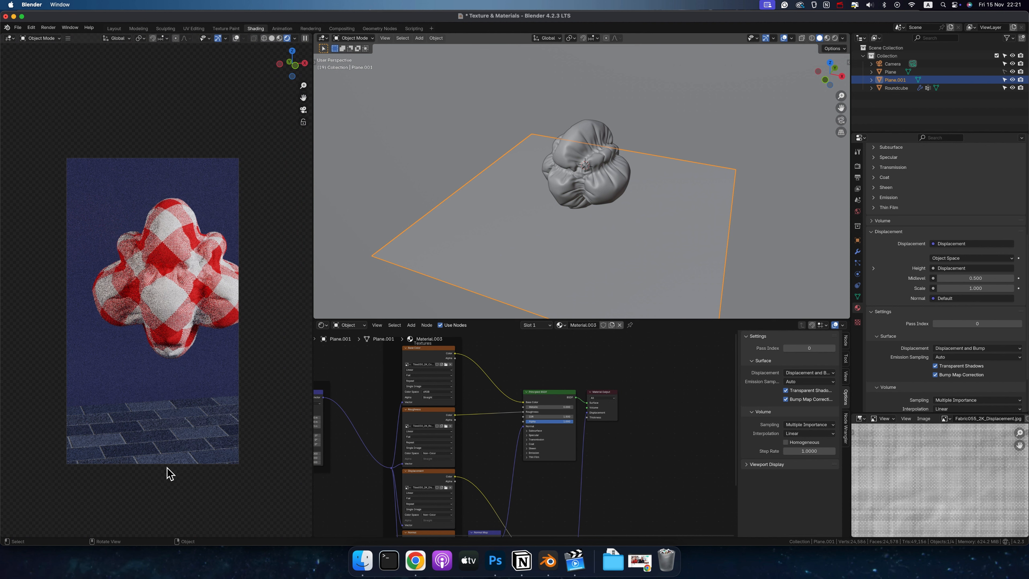
{"action": "scroll", "coordinate": [570, 471], "scroll_direction": "down", "scroll_amount": 3}
{"action": "left_click", "coordinate": [561, 508]}
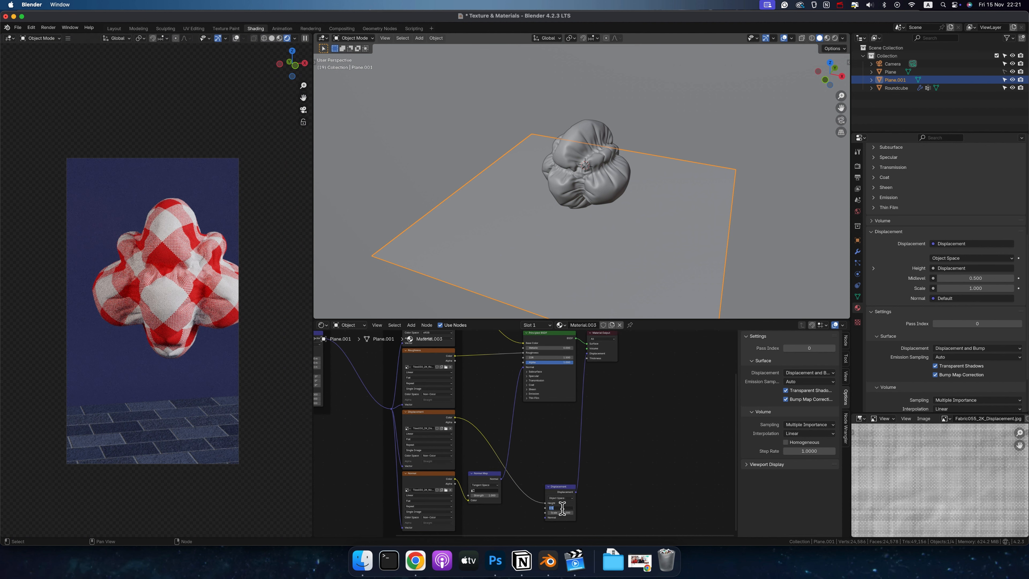
{"action": "type", "text": "000"}
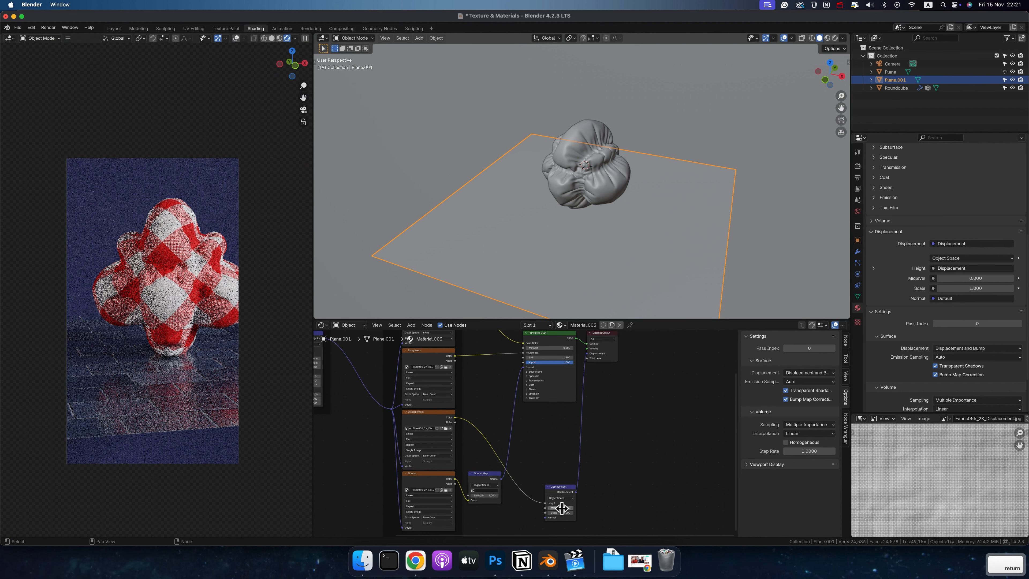
{"action": "scroll", "coordinate": [187, 361], "scroll_direction": "up", "scroll_amount": 2}
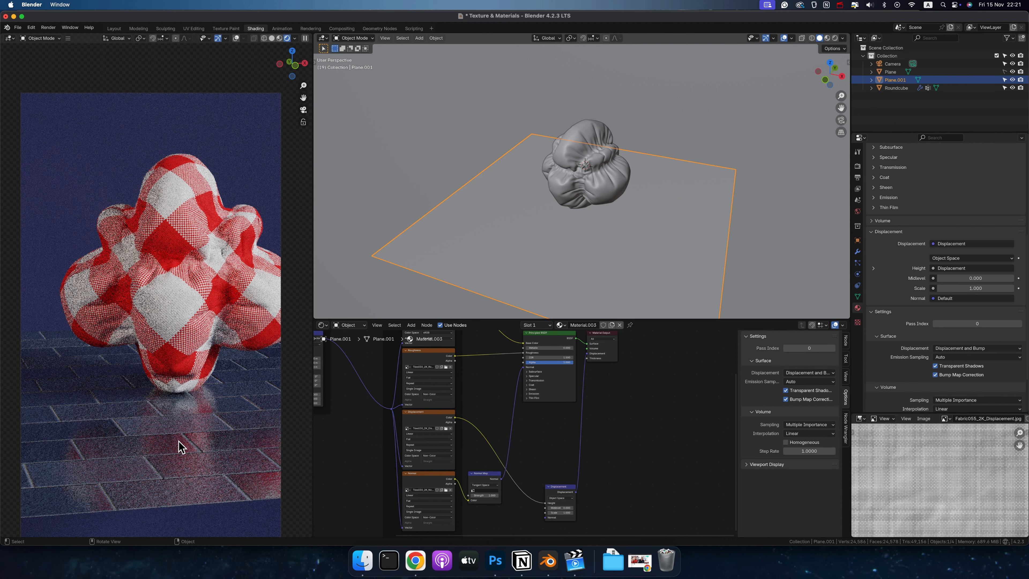
{"action": "left_click", "coordinate": [429, 417], "text": "ctrl+shift"}
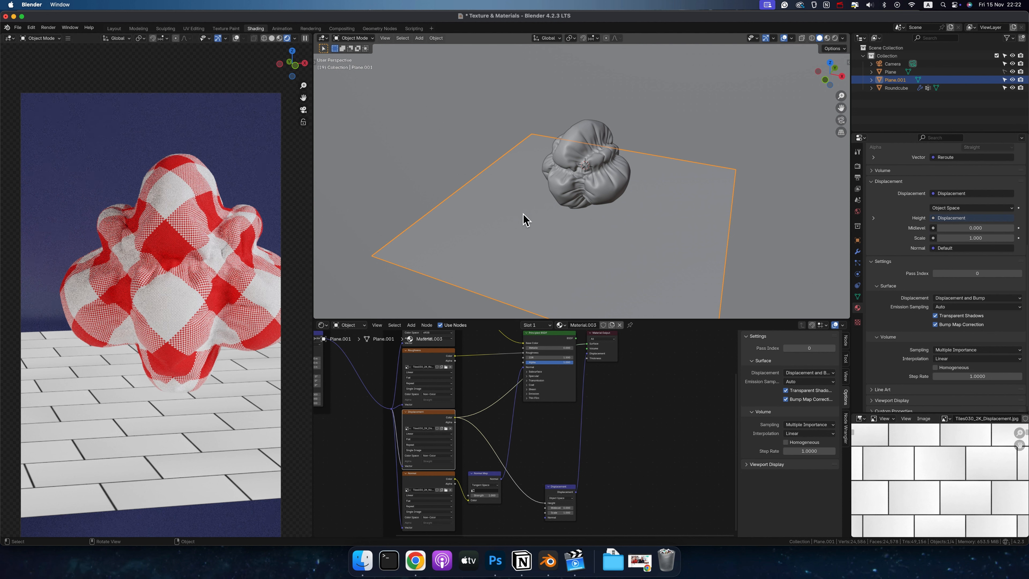
- Route the floor material's Principled BSDF back to the surface output and move the Displacement node up beneath it
{"action": "scroll", "coordinate": [655, 410], "scroll_direction": "up", "scroll_amount": 3}
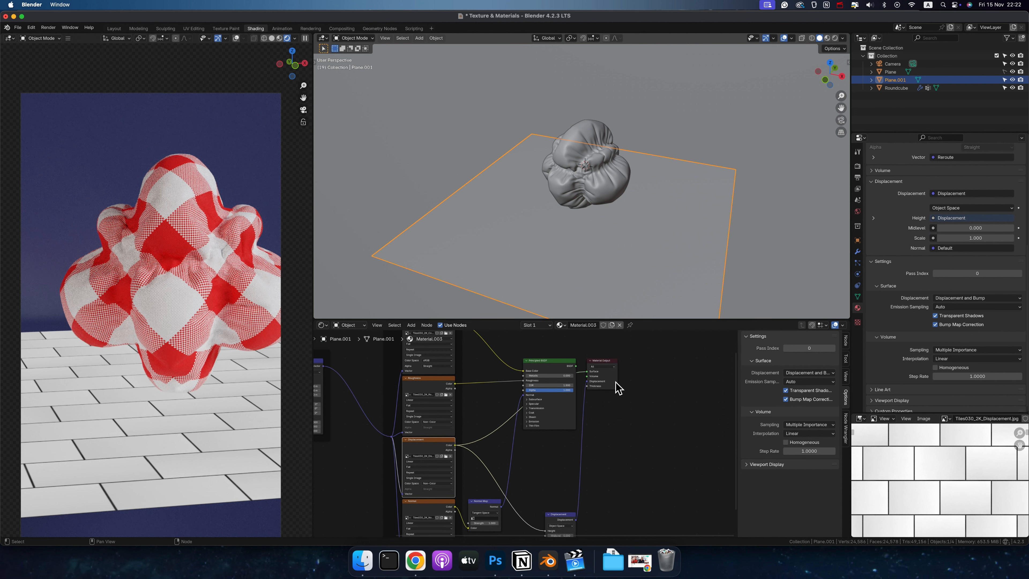
{"action": "left_click", "coordinate": [555, 368], "text": "ctrl+shift"}
{"action": "key", "text": "super+s"}
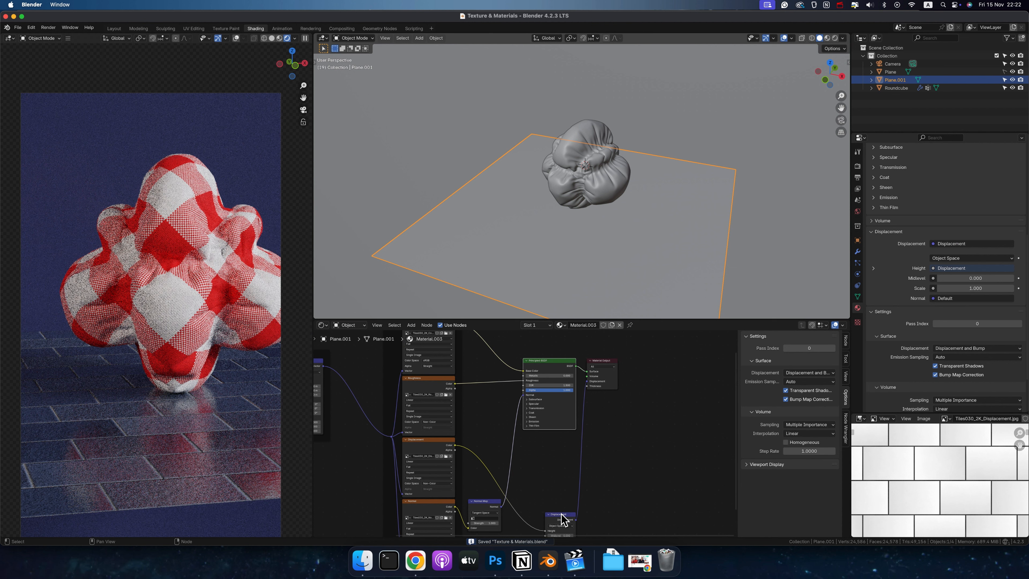
{"action": "left_click_drag", "start_coordinate": [562, 518], "coordinate": [570, 457]}
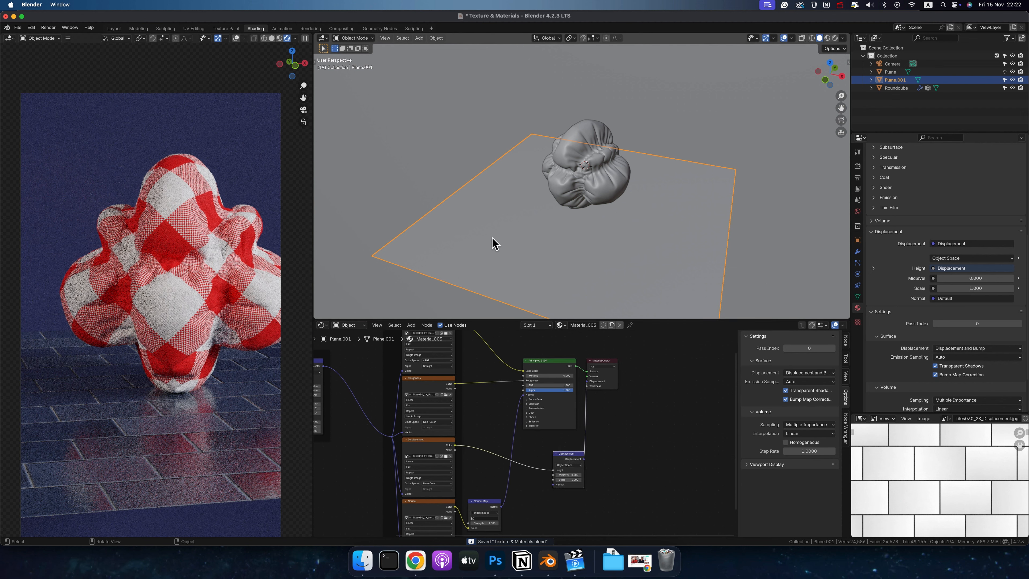
- Subdivide the floor plane's mesh in Edit Mode with 30 cuts and return to Object Mode
{"action": "key", "text": "Tab"}
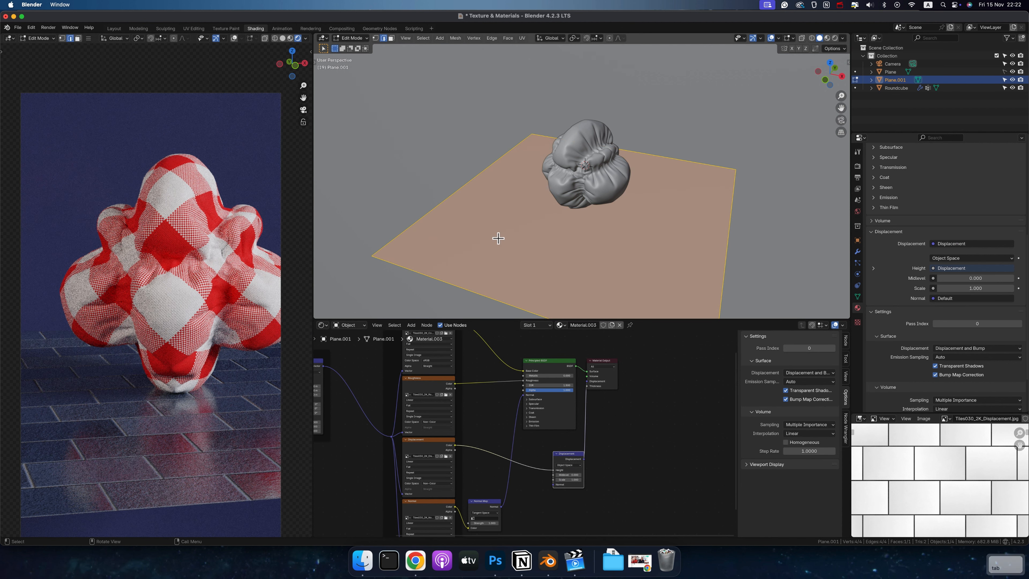
{"action": "right_click", "coordinate": [501, 231]}
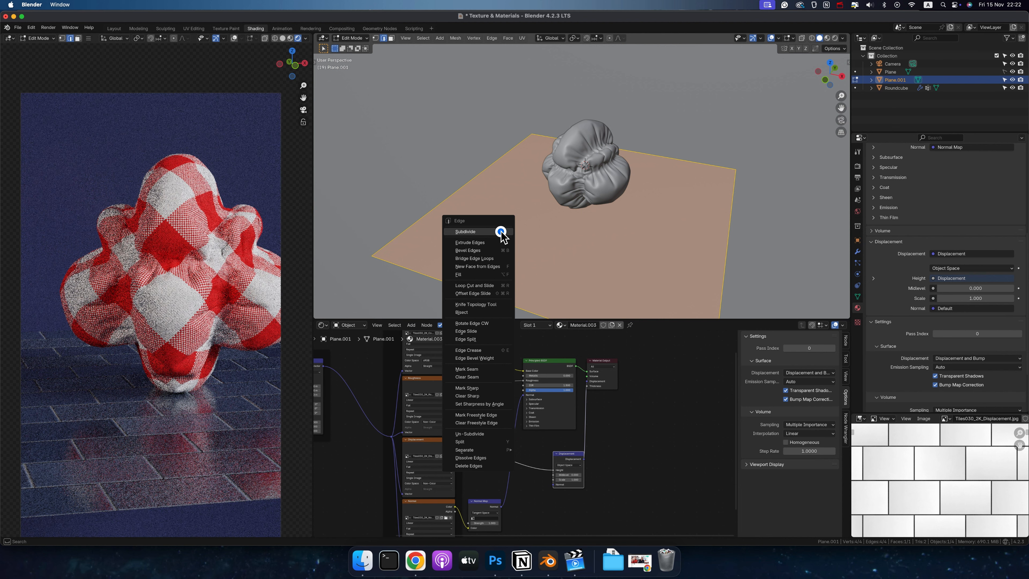
{"action": "left_click", "coordinate": [501, 234]}
{"action": "left_click", "coordinate": [390, 256]}
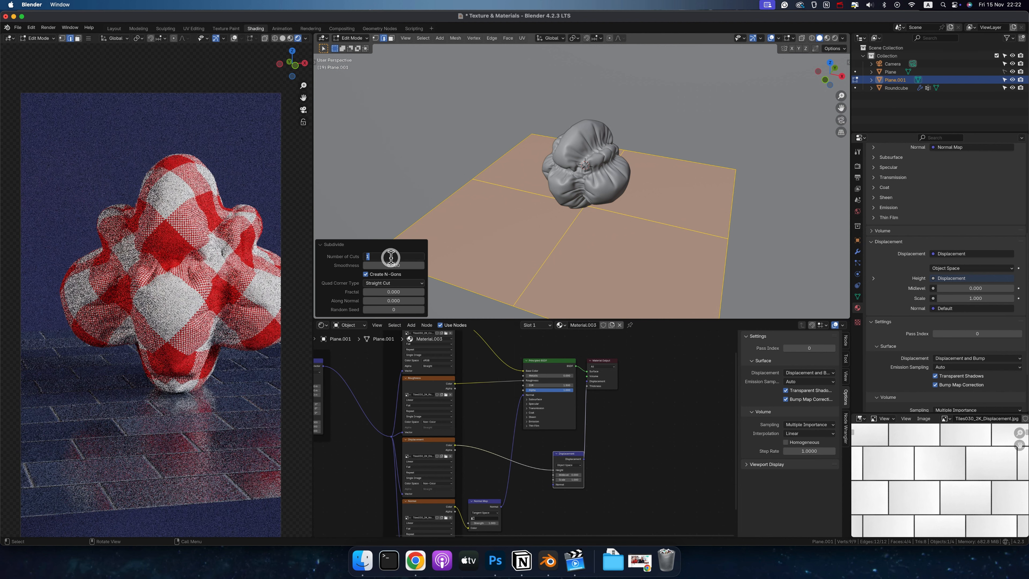
{"action": "type", "text": "20"}
{"action": "key", "text": "Return"}
{"action": "left_click", "coordinate": [391, 257]}
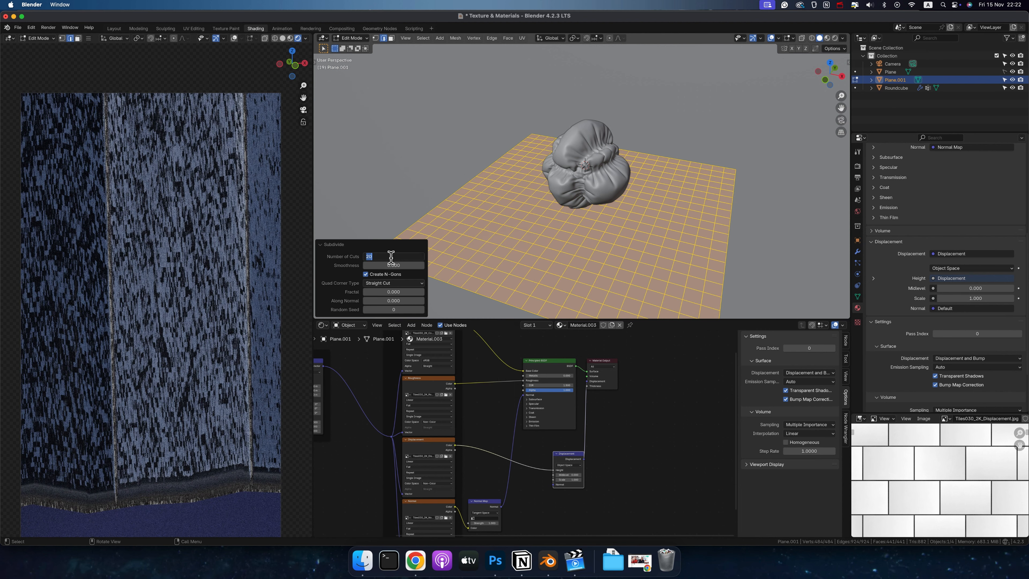
{"action": "type", "text": "30"}
{"action": "key", "text": "Return"}
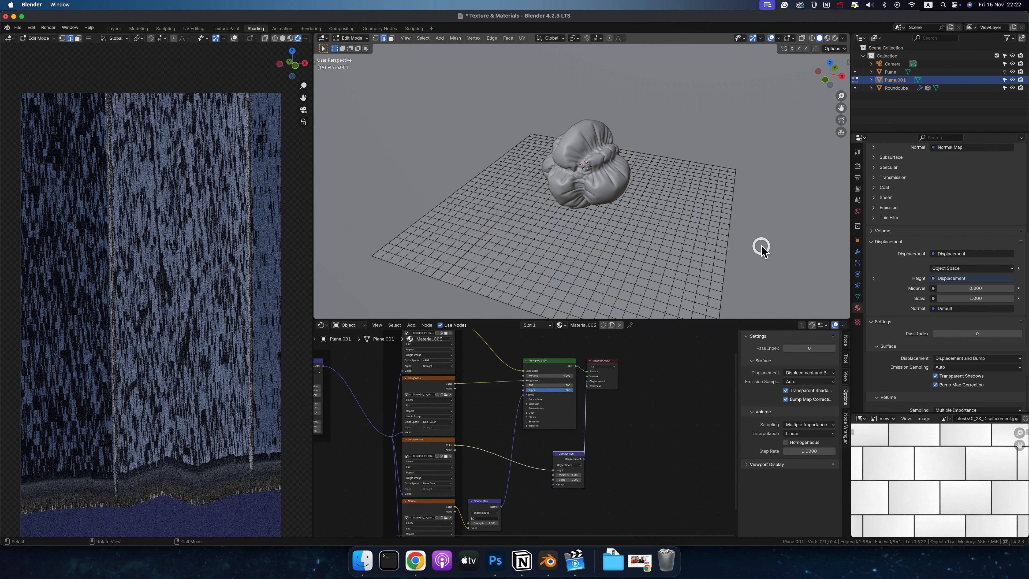
{"action": "key", "text": "Tab"}
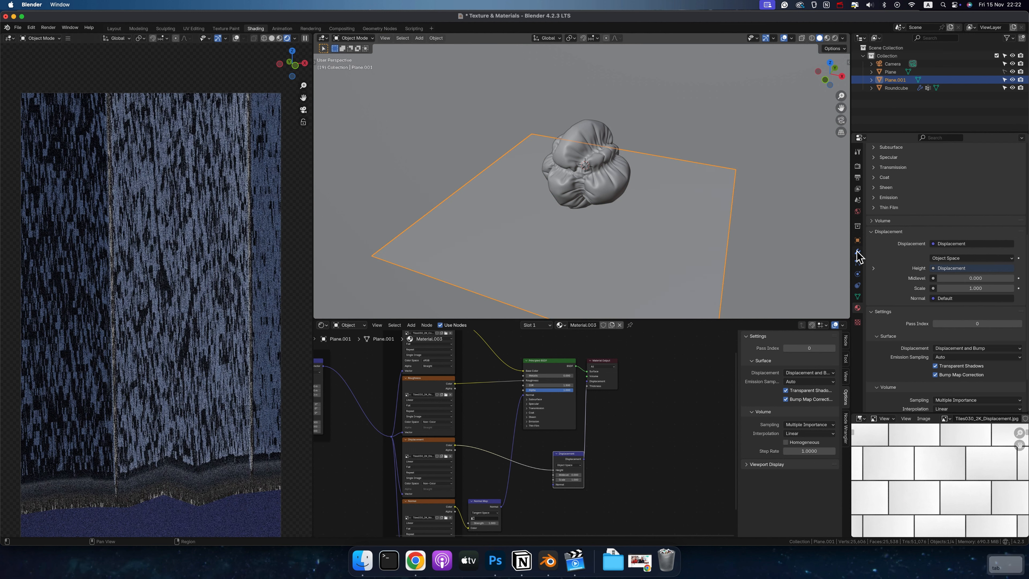
- Add a Subdivision Surface modifier to the floor plane
{"action": "left_click", "coordinate": [857, 252]}
{"action": "left_click", "coordinate": [914, 168]}
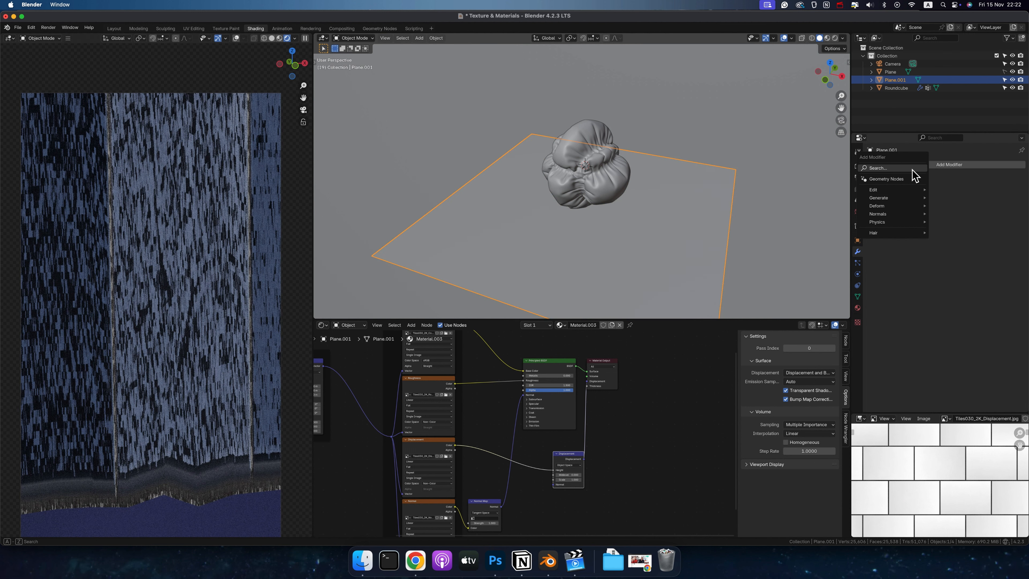
{"action": "left_click", "coordinate": [896, 167]}
{"action": "left_click", "coordinate": [893, 185]}
- Set the Scale of the floor material's Displacement node to 0.1 and check the displaced tiles in the rendered view
{"action": "middle_click_drag", "start_coordinate": [174, 240], "coordinate": [174, 283]}
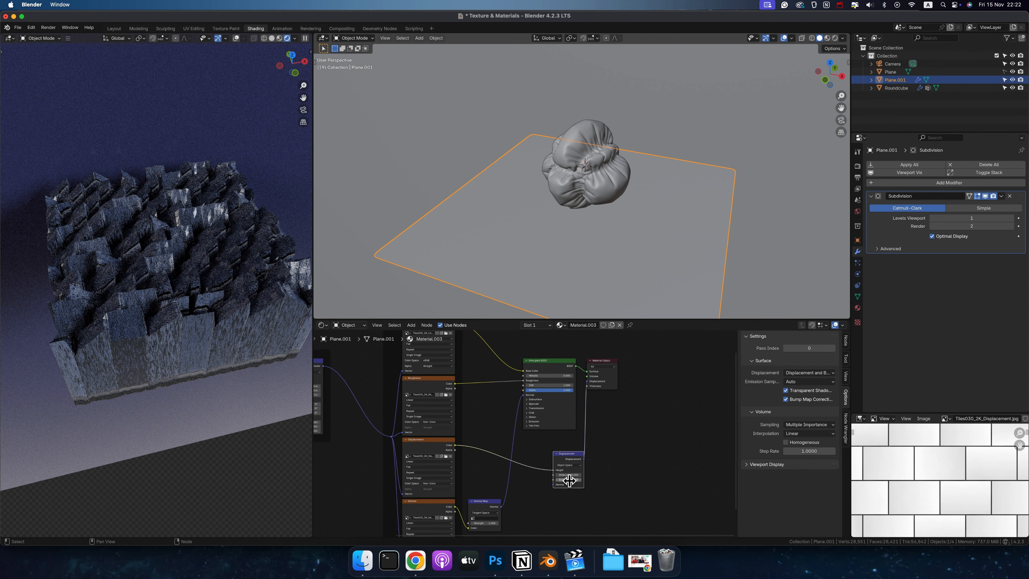
{"action": "key", "text": "Return"}
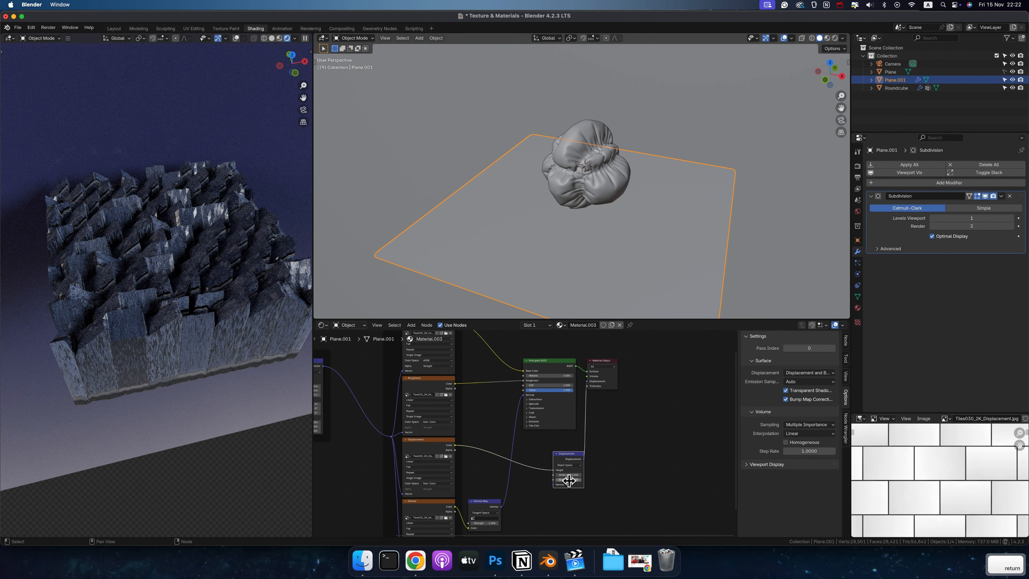
{"action": "scroll", "coordinate": [155, 291], "scroll_direction": "down", "scroll_amount": 3}
{"action": "scroll", "coordinate": [155, 292], "scroll_direction": "up", "scroll_amount": 4, "text": "ctrl"}
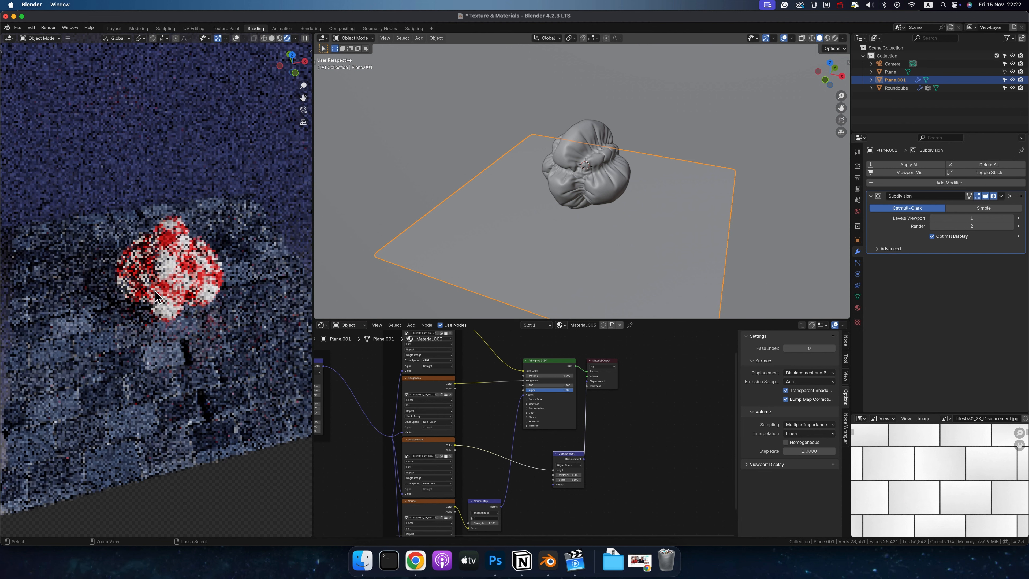
{"action": "scroll", "coordinate": [156, 291], "scroll_direction": "up", "scroll_amount": 2, "text": "ctrl"}
{"action": "scroll", "coordinate": [155, 291], "scroll_direction": "down", "scroll_amount": 4}
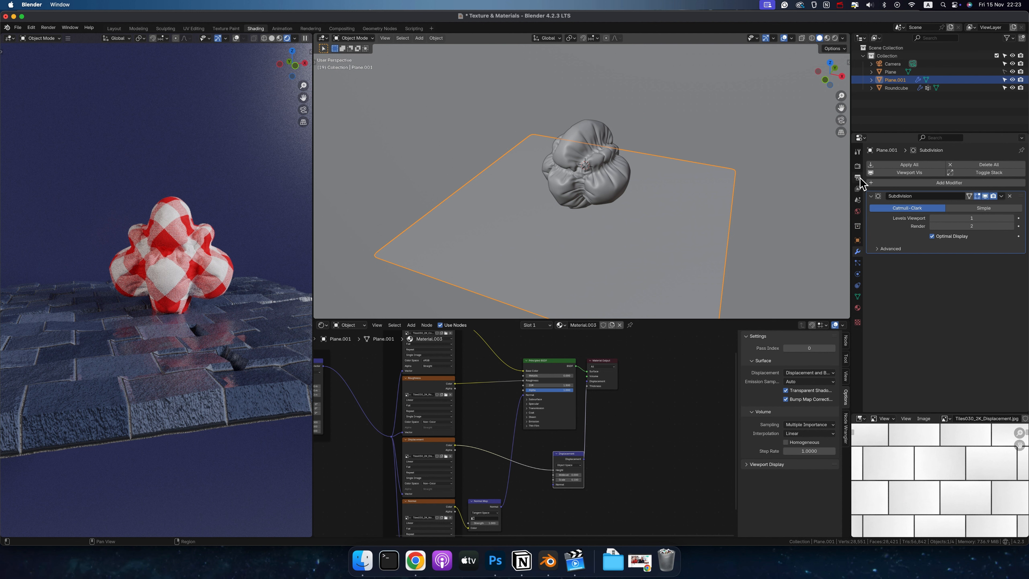
- Set the Cycles feature set to Experimental and enable Adaptive Subdivision on the floor plane's Subdivision modifier
{"action": "left_click", "coordinate": [857, 165]}
{"action": "key", "text": "super+s"}
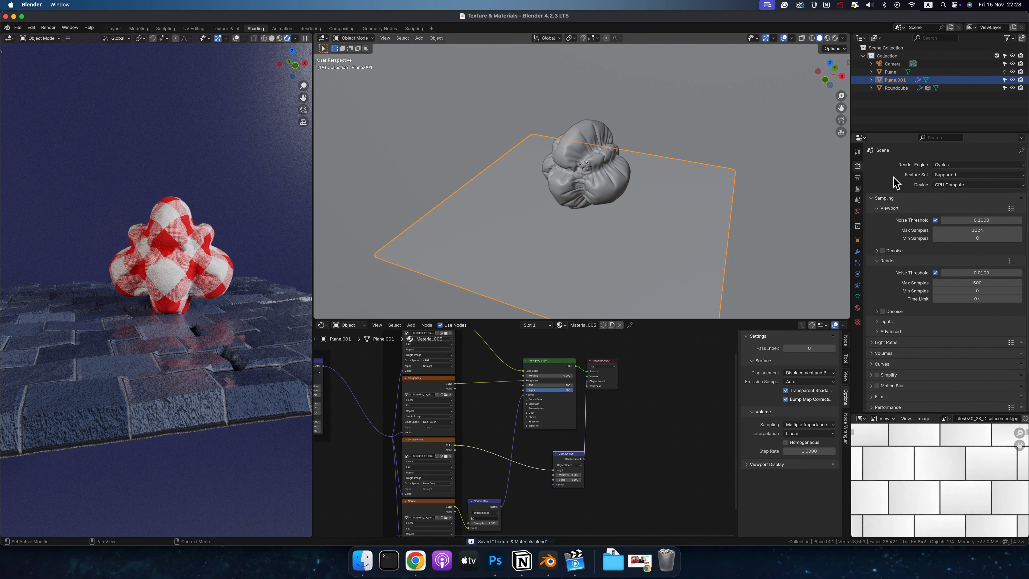
{"action": "left_click", "coordinate": [942, 175]}
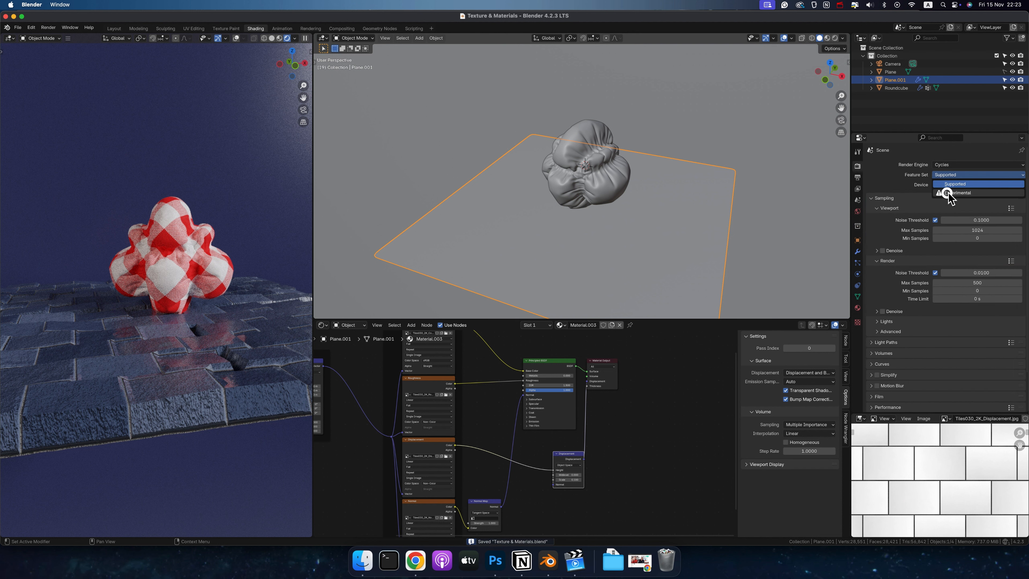
{"action": "left_click", "coordinate": [945, 190]}
{"action": "left_click", "coordinate": [858, 253]}
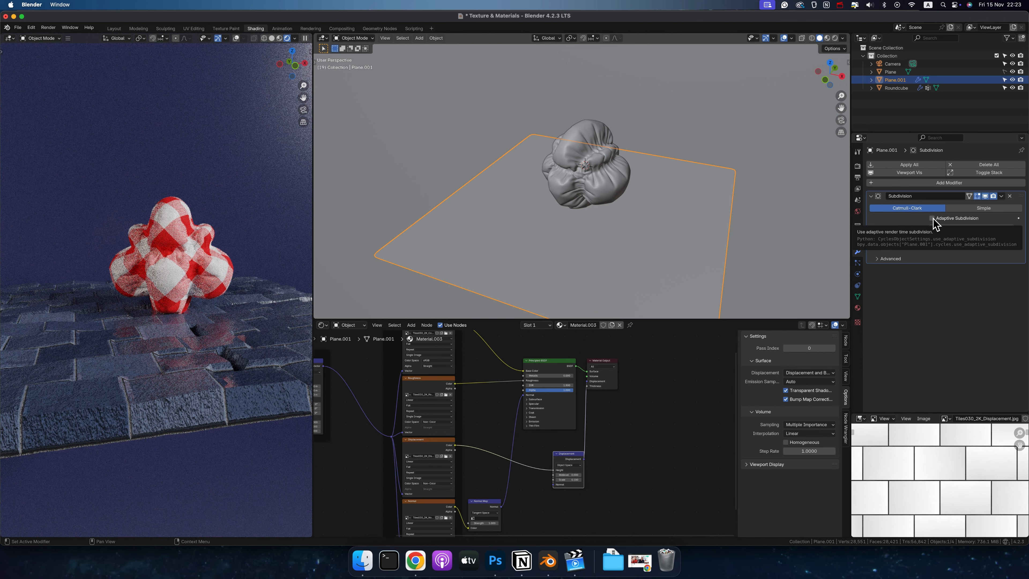
{"action": "left_click", "coordinate": [933, 219]}
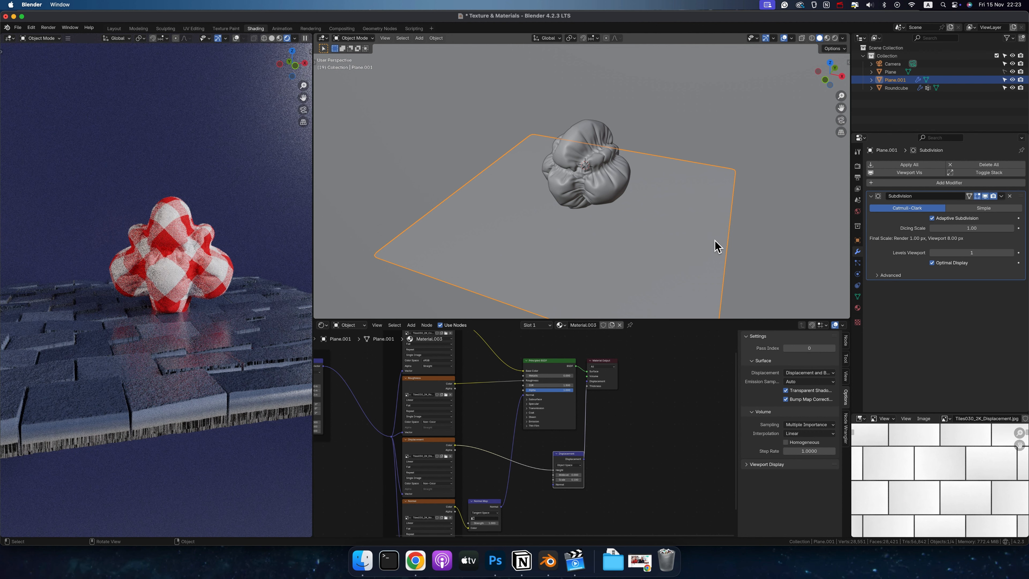
- Set the Midlevel of the floor material's Displacement node to 1
{"action": "left_click", "coordinate": [570, 474]}
{"action": "type", "text": "1"}
{"action": "key", "text": "Return"}
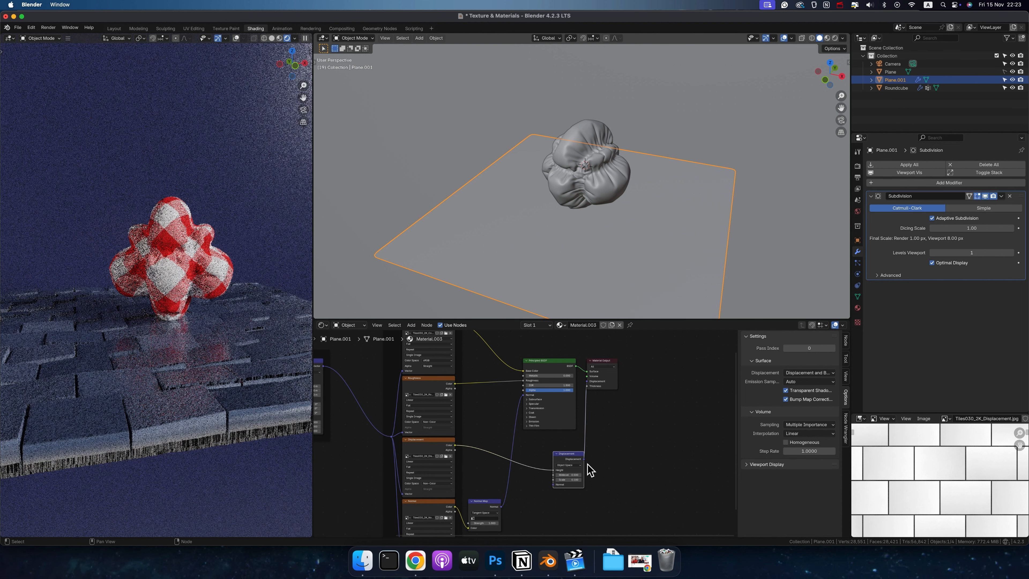
{"action": "scroll", "coordinate": [303, 401], "scroll_direction": "up", "scroll_amount": 3}
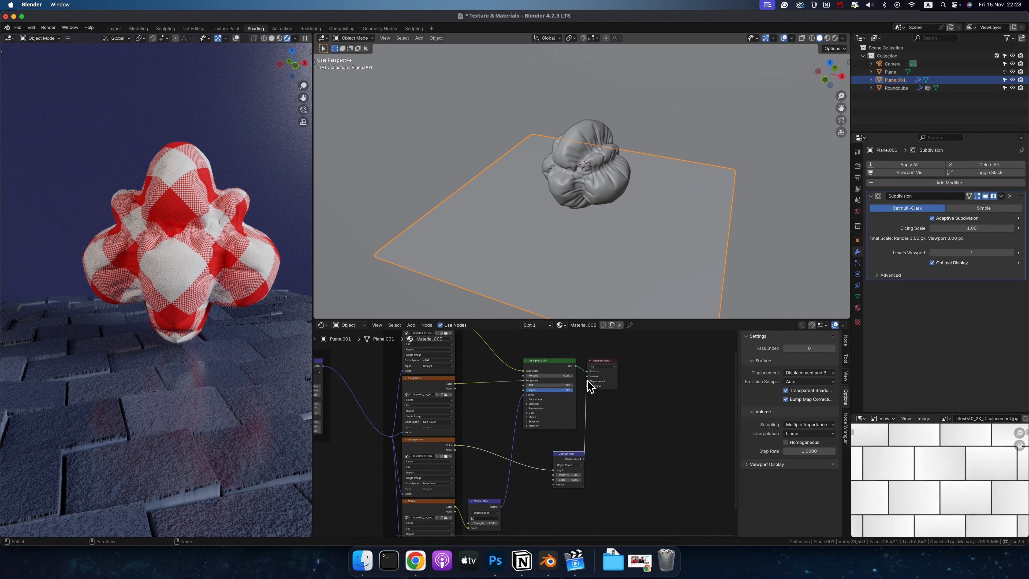
- Unlink the Displacement node from the floor's Material Output to compare the flat tiles, and reconnect it
{"action": "left_click_drag", "start_coordinate": [587, 381], "coordinate": [595, 405]}
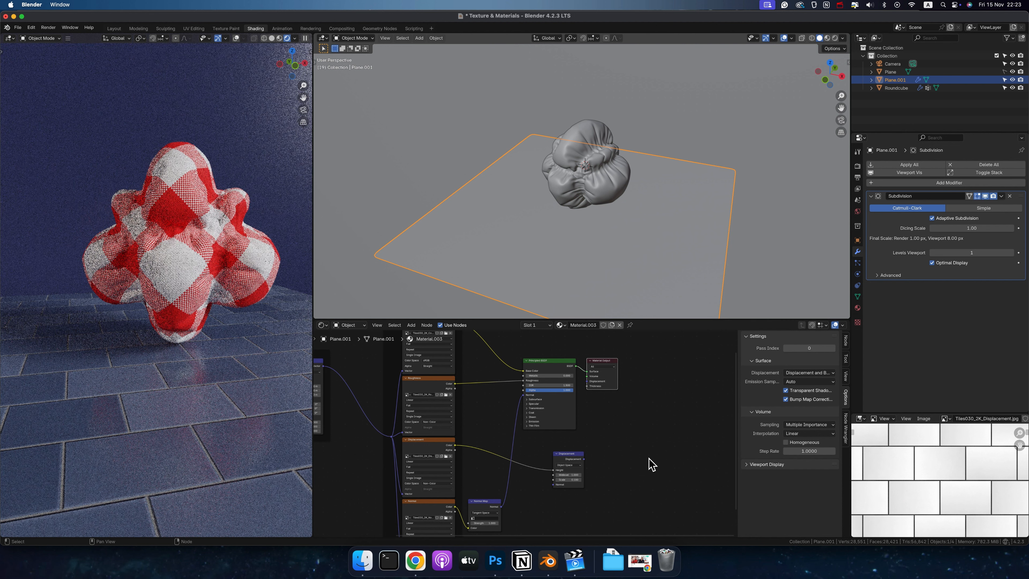
{"action": "left_click_drag", "start_coordinate": [584, 459], "coordinate": [587, 381]}
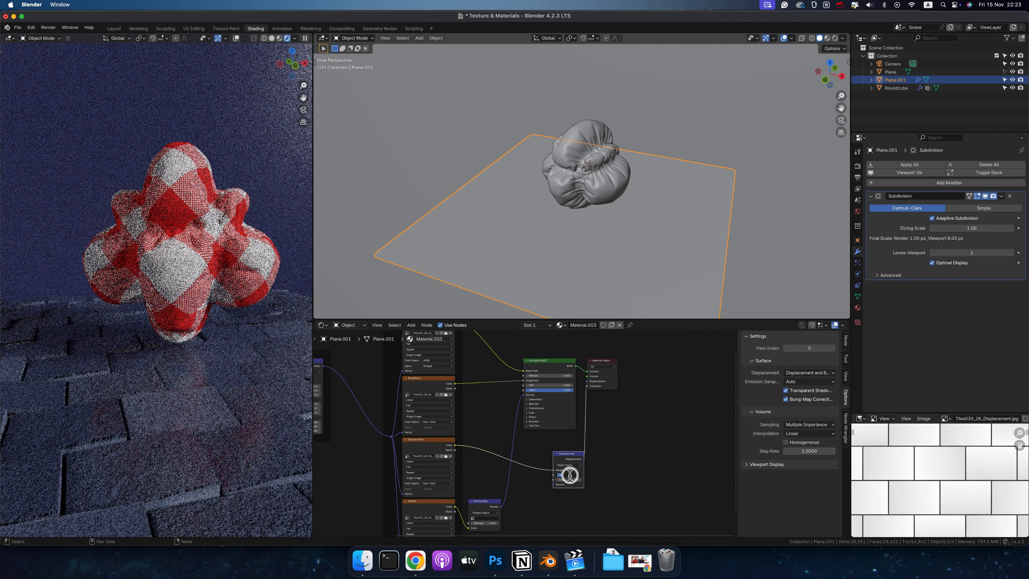
{"action": "scroll", "coordinate": [186, 343], "scroll_direction": "up", "scroll_amount": 1, "text": "ctrl"}
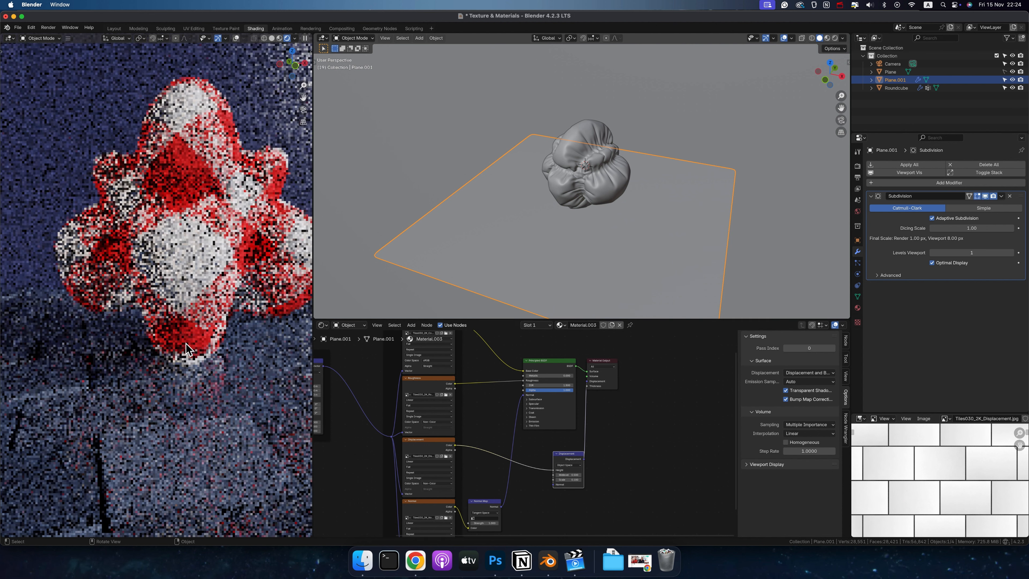
{"action": "scroll", "coordinate": [186, 343], "scroll_direction": "up", "scroll_amount": 2}
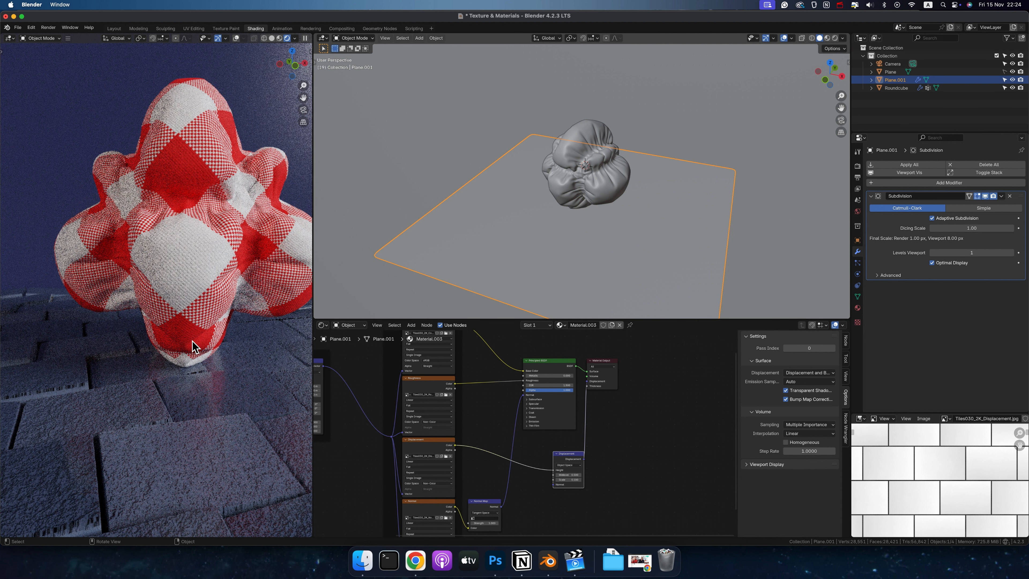
- Try a Scale of 0.05 on the floor's Displacement node and reduce it to 0.01
{"action": "left_click", "coordinate": [571, 480]}
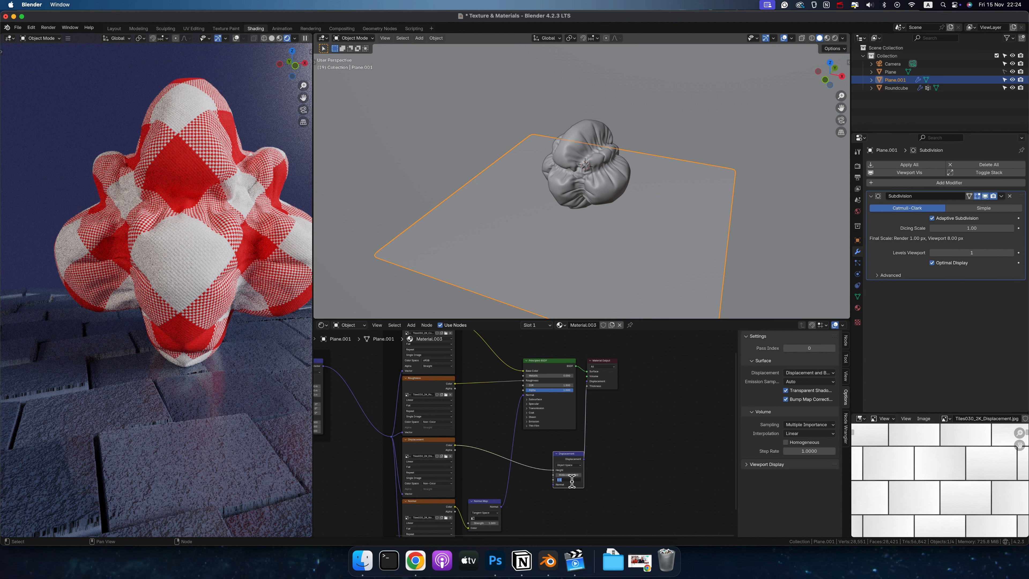
{"action": "key", "text": "BackSpace"}
{"action": "type", "text": "0.05"}
{"action": "key", "text": "Return"}
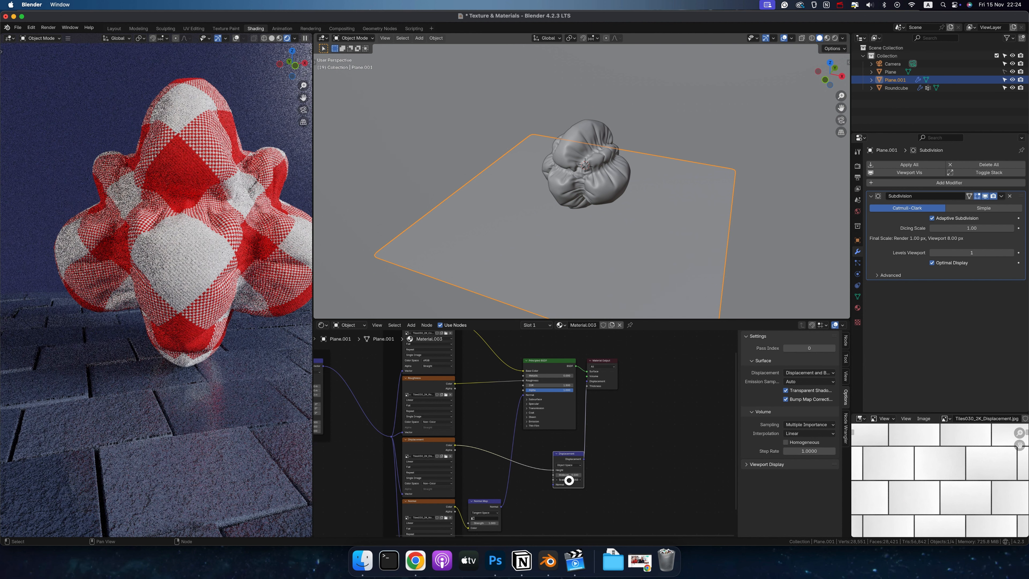
{"action": "left_click", "coordinate": [570, 480]}
{"action": "type", "text": "0.01"}
{"action": "key", "text": "Return"}
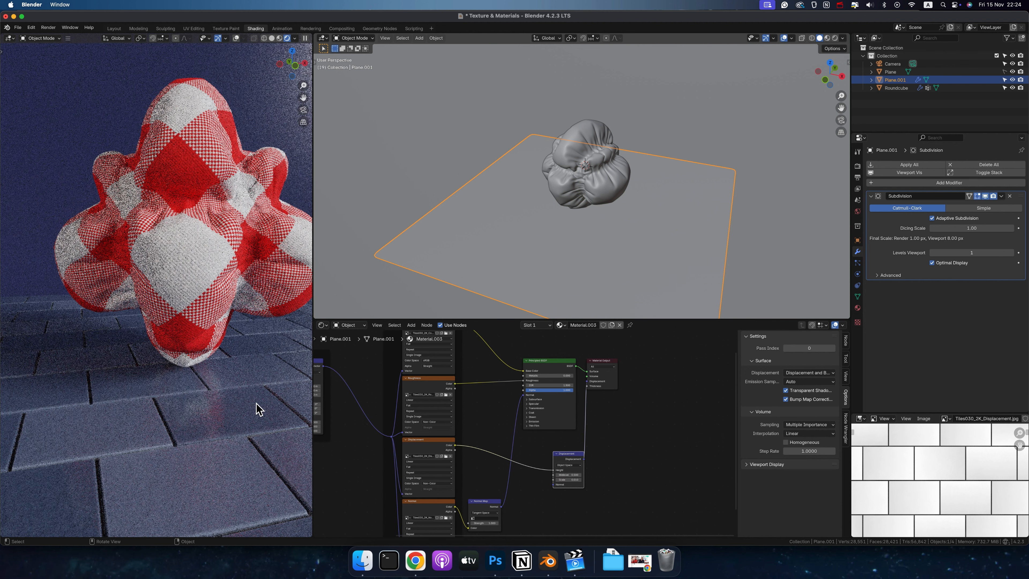
- In the Roundcube's material, add a Mix node from the Base Color texture's Color output, with Color as its data type
{"action": "left_click", "coordinate": [600, 184]}
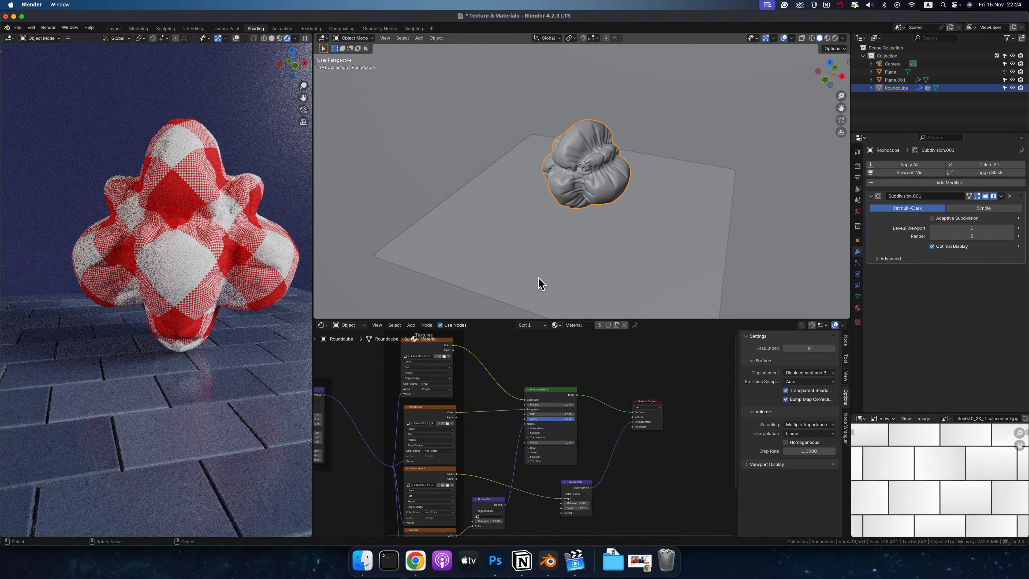
{"action": "scroll", "coordinate": [603, 360], "scroll_direction": "down", "scroll_amount": 2}
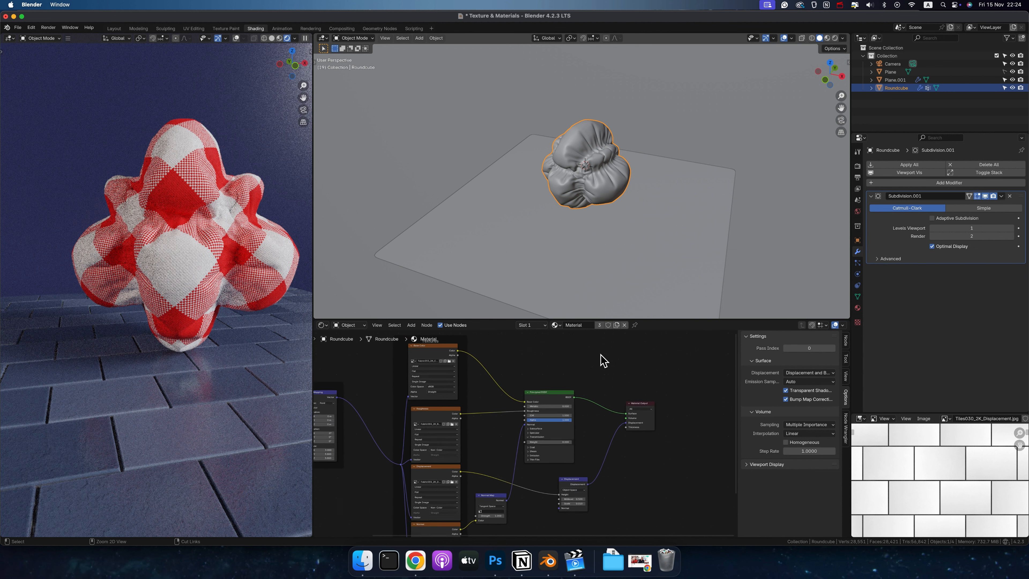
{"action": "scroll", "coordinate": [604, 360], "scroll_direction": "up", "scroll_amount": 2}
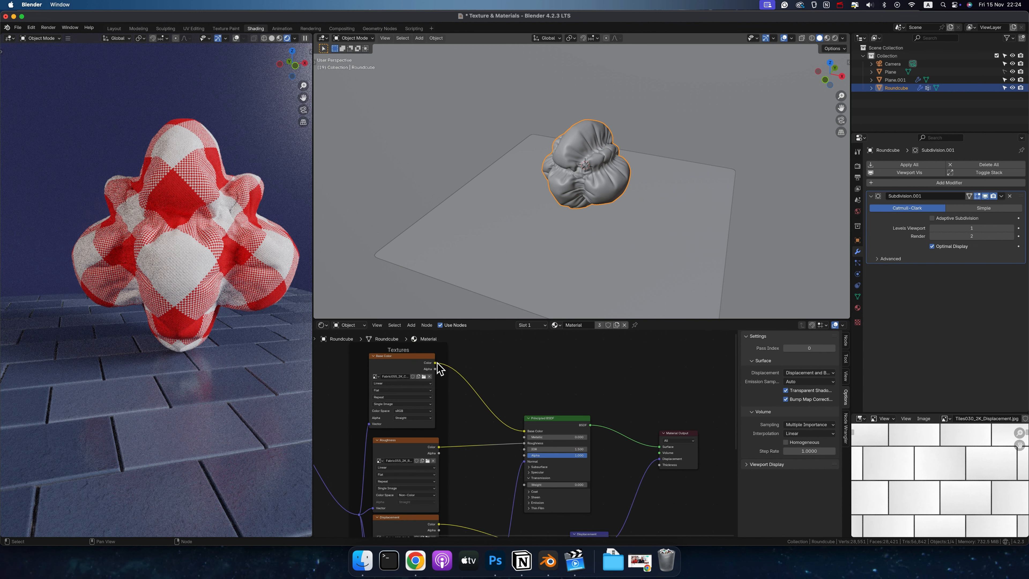
{"action": "left_click_drag", "start_coordinate": [437, 363], "coordinate": [487, 383]}
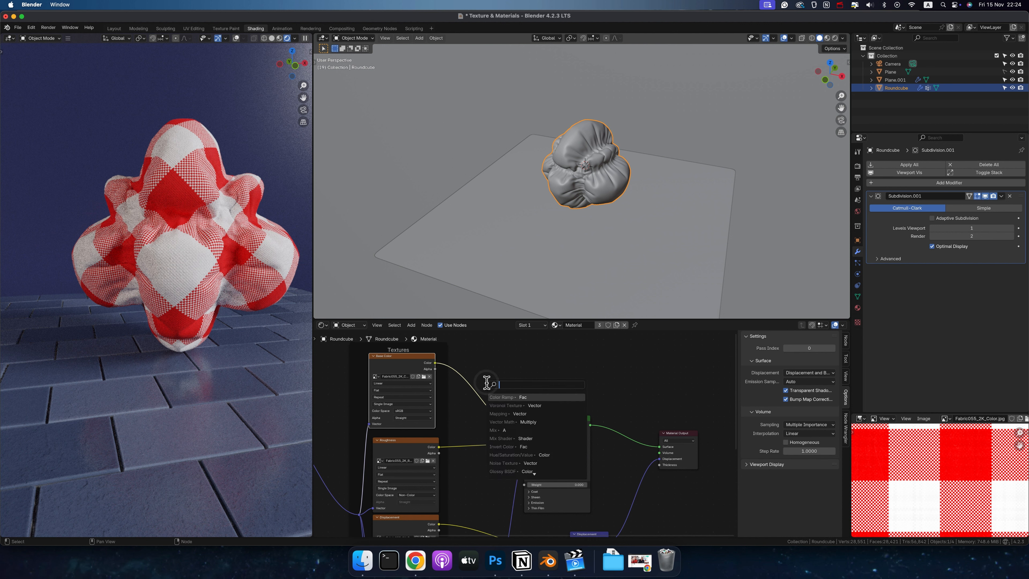
{"action": "type", "text": "mix"}
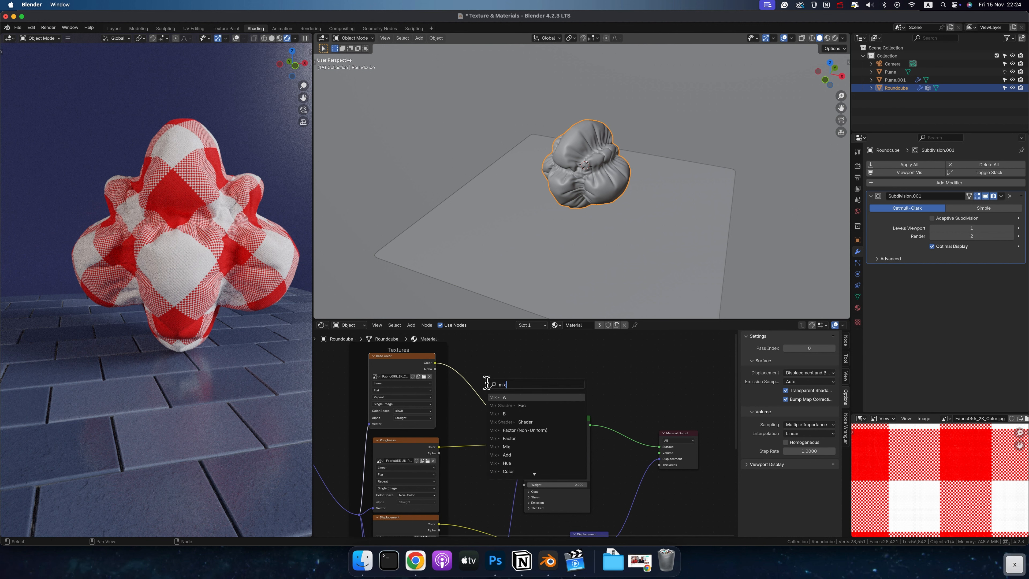
{"action": "key", "text": "Return"}
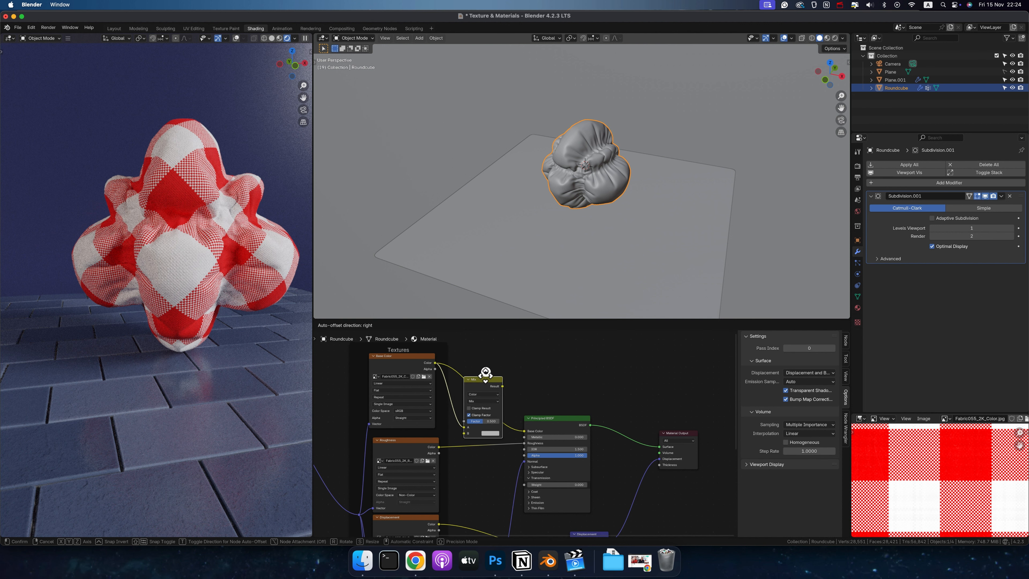
{"action": "left_click", "coordinate": [486, 371]}
{"action": "left_click", "coordinate": [487, 386]}
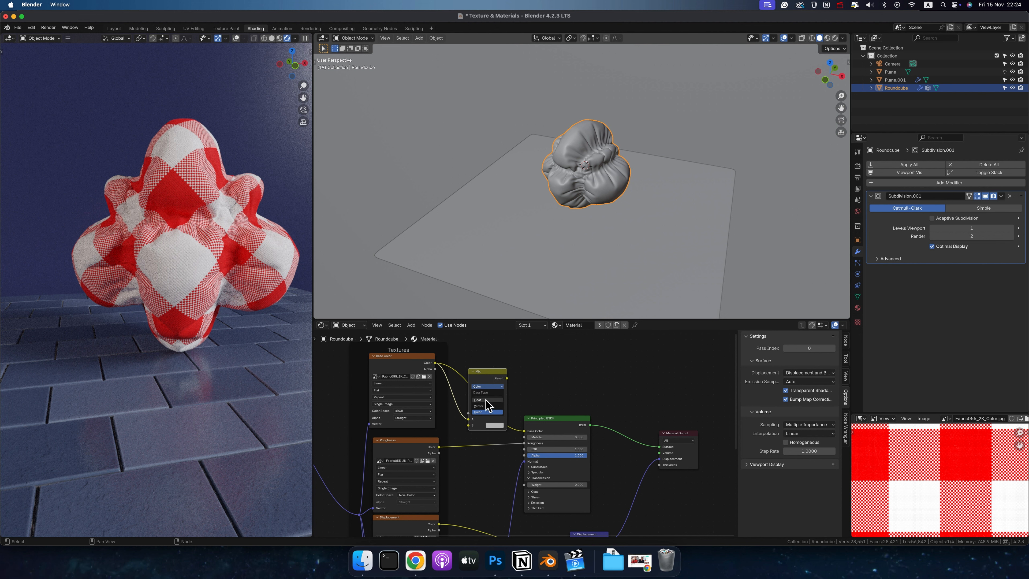
{"action": "left_click", "coordinate": [487, 412]}
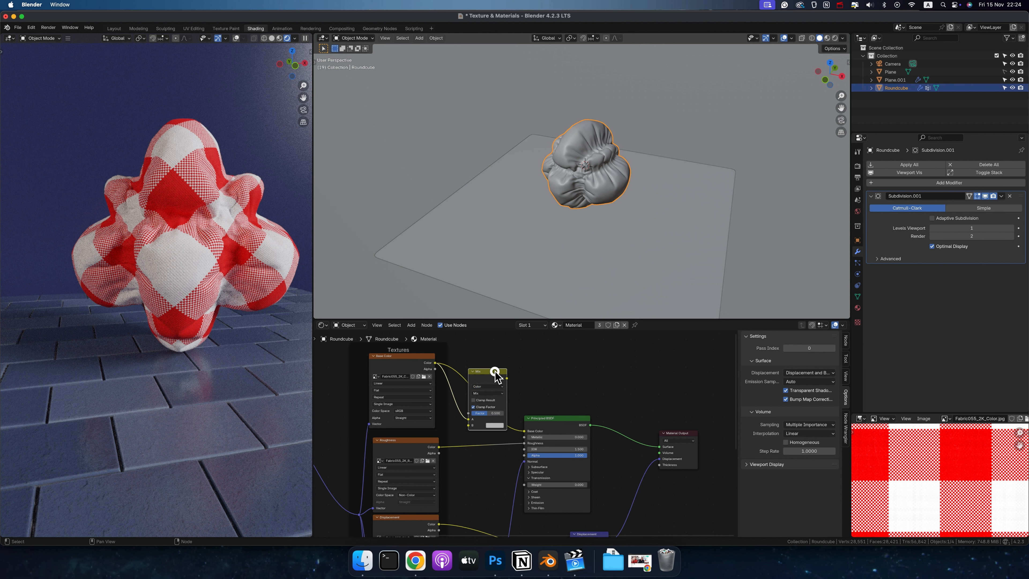
- Route the Base Color texture through the Mix node's A input into the Principled BSDF's Base Color, and set B to blue
{"action": "left_click_drag", "start_coordinate": [486, 375], "coordinate": [526, 431]}
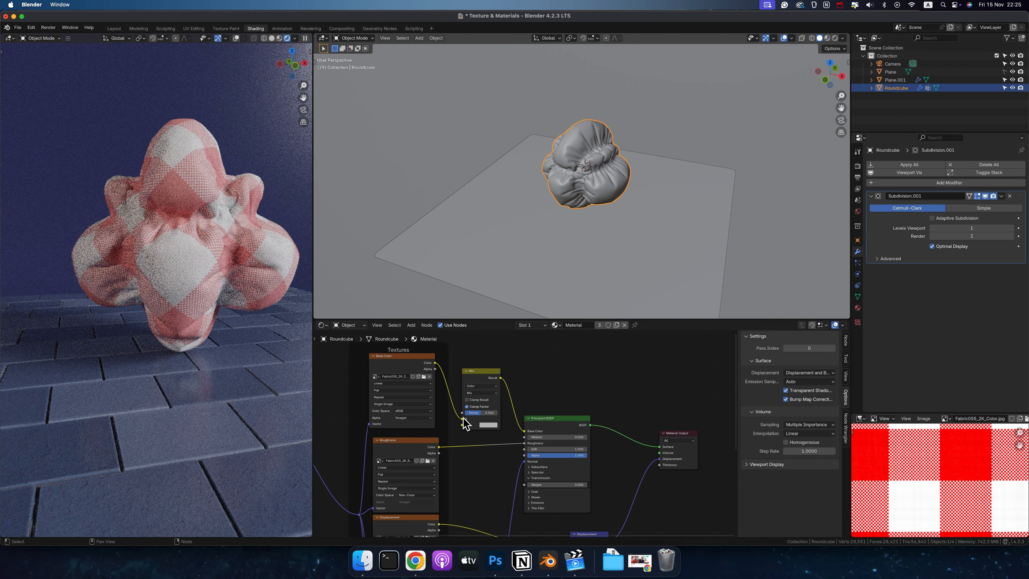
{"action": "left_click", "coordinate": [491, 425]}
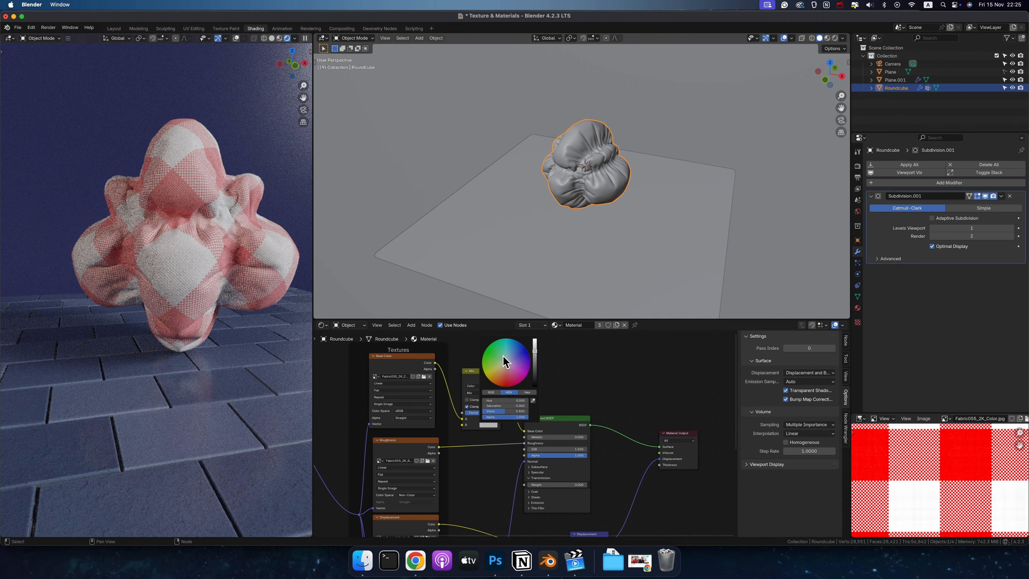
{"action": "left_click_drag", "start_coordinate": [517, 358], "coordinate": [522, 354]}
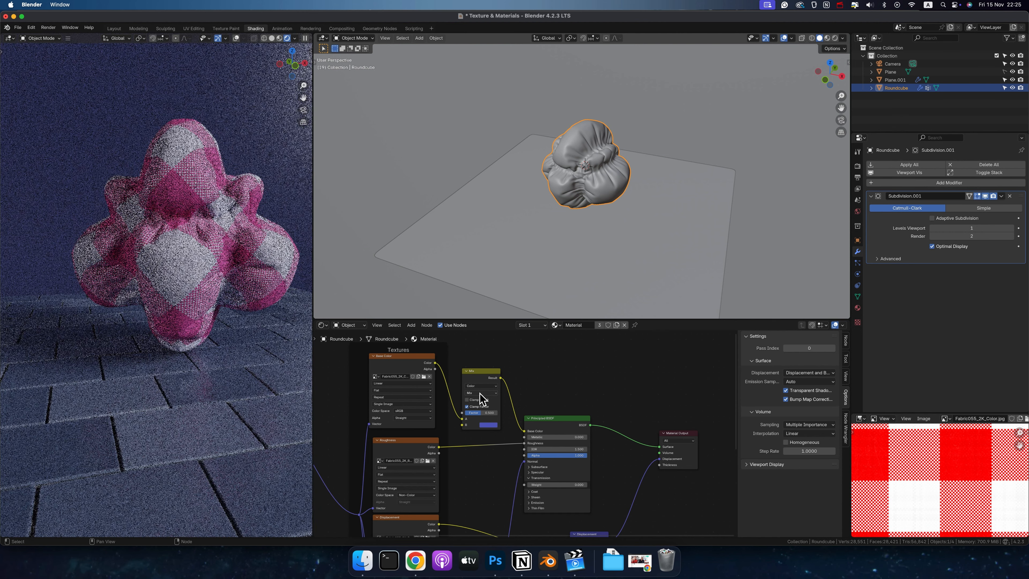
- Try the Multiply and Color blending modes on the Mix node, adjusting the Factor for each
{"action": "left_click", "coordinate": [479, 393]}
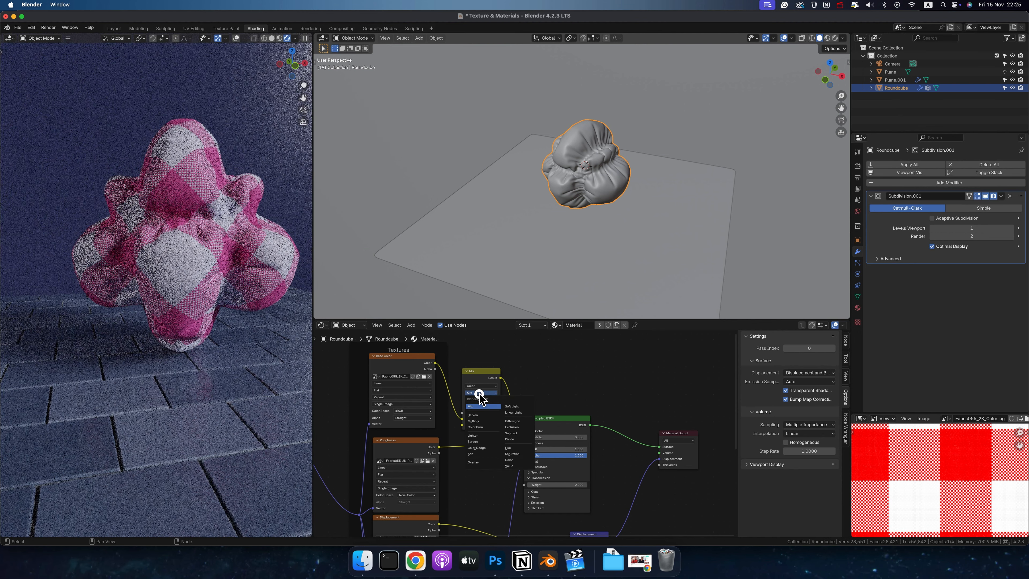
{"action": "left_click", "coordinate": [478, 422]}
{"action": "left_click_drag", "start_coordinate": [486, 412], "coordinate": [497, 413]}
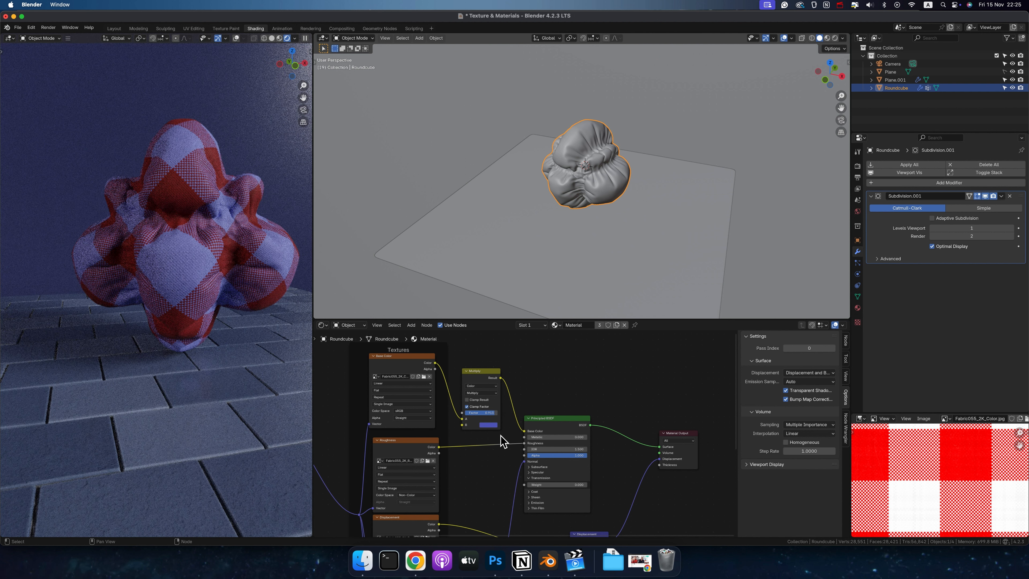
{"action": "left_click", "coordinate": [481, 393]}
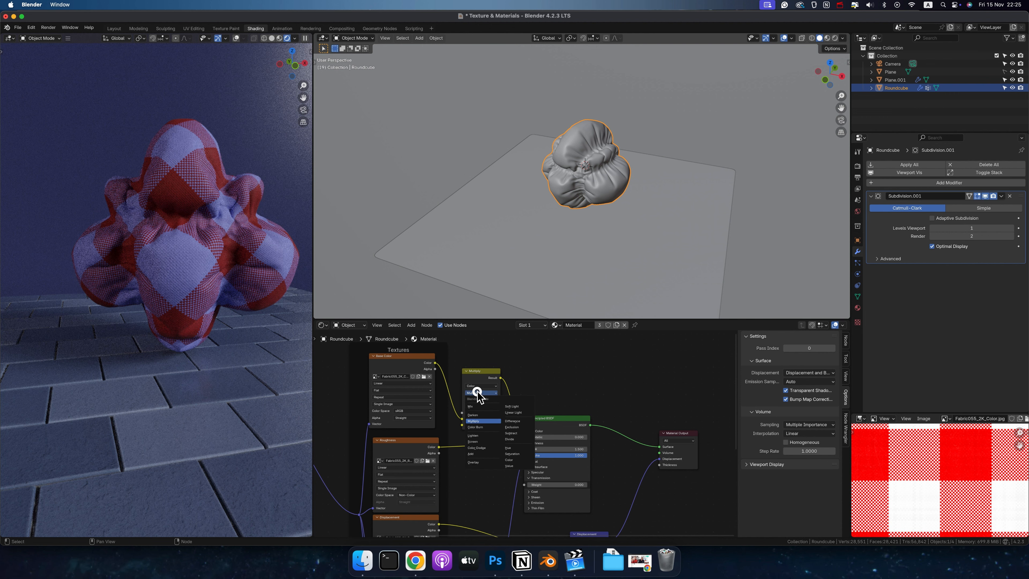
{"action": "left_click", "coordinate": [510, 461]}
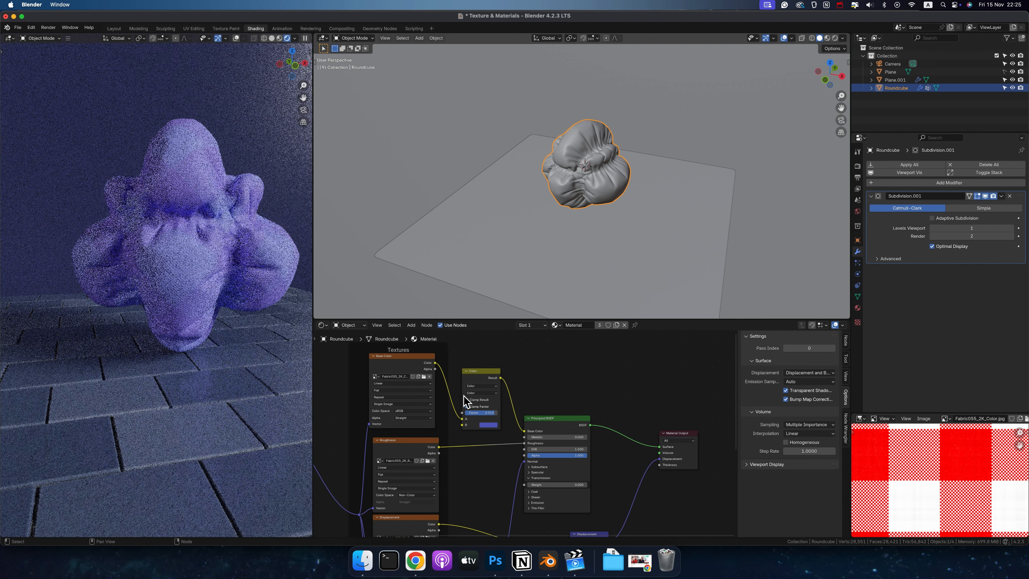
{"action": "left_click_drag", "start_coordinate": [480, 412], "coordinate": [503, 413]}
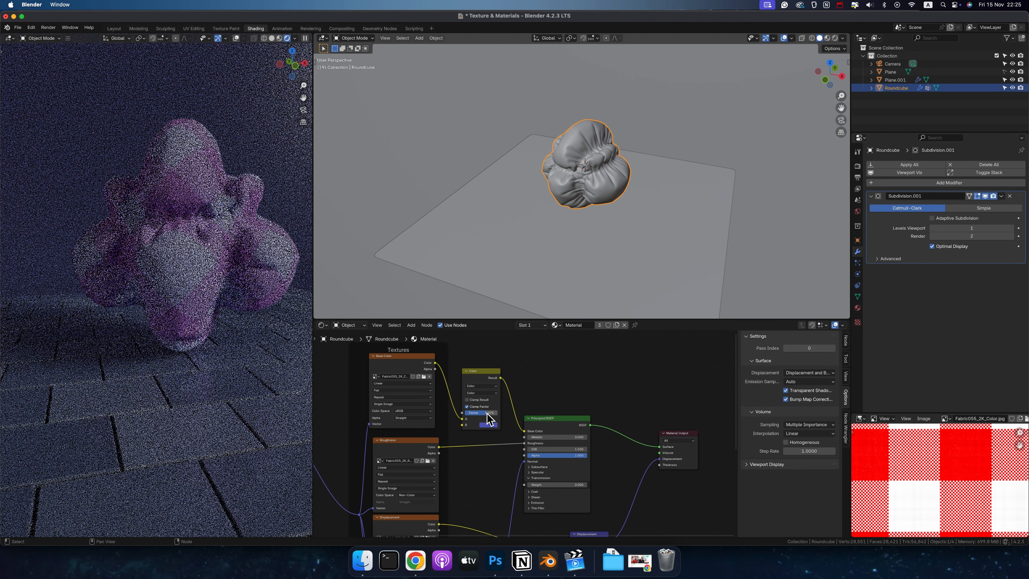
- Add an RGB to BW node from the Base Color texture's Color output and connect its Val output to the Mix node's Factor
{"action": "left_click", "coordinate": [404, 357]}
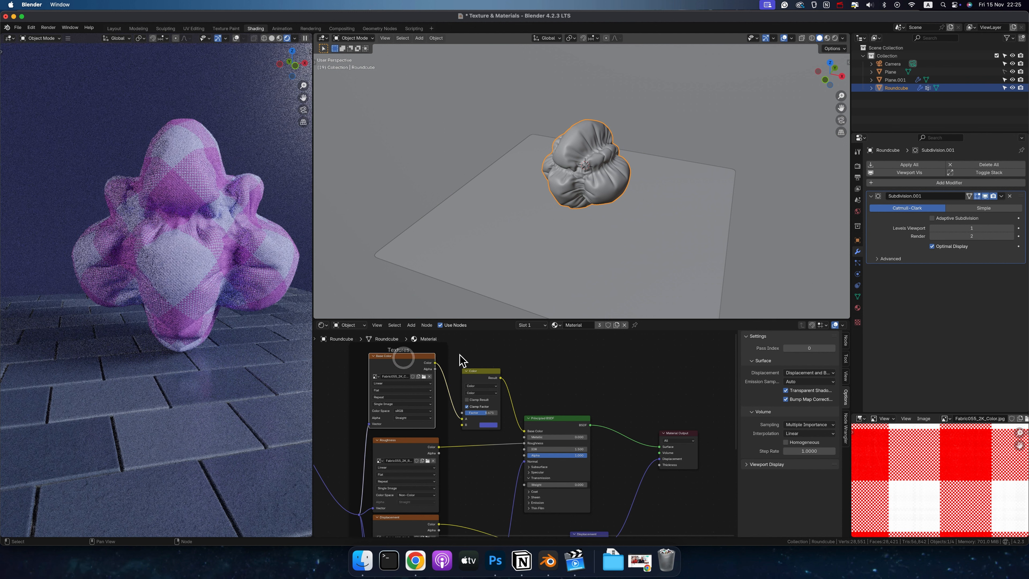
{"action": "scroll", "coordinate": [453, 357], "scroll_direction": "right", "scroll_amount": 2}
{"action": "left_click_drag", "start_coordinate": [422, 363], "coordinate": [453, 356]}
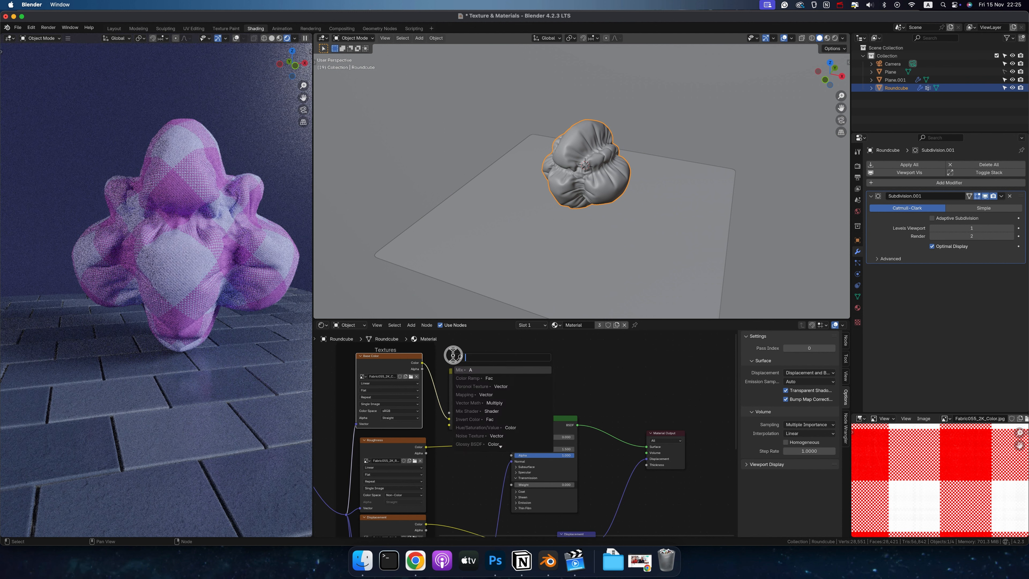
{"action": "type", "text": "grb"}
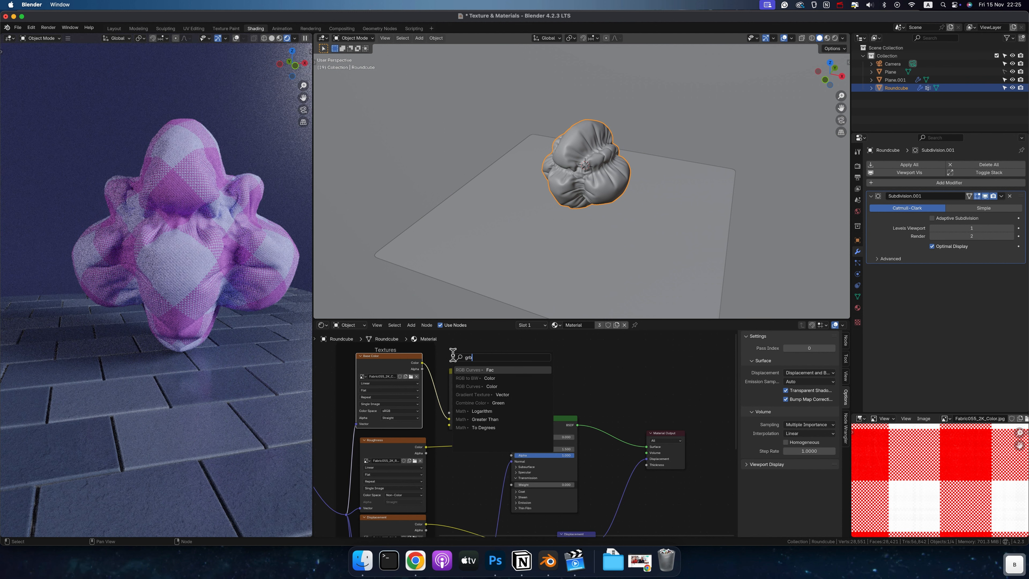
{"action": "key", "text": "Down"}
{"action": "key", "text": "Return"}
{"action": "left_click", "coordinate": [437, 351]}
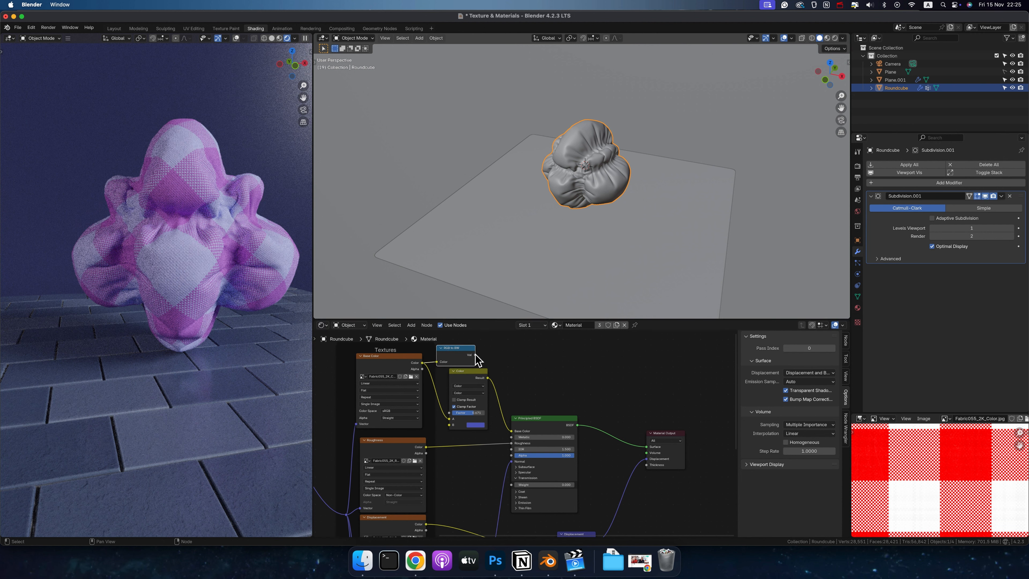
{"action": "left_click_drag", "start_coordinate": [475, 356], "coordinate": [449, 413]}
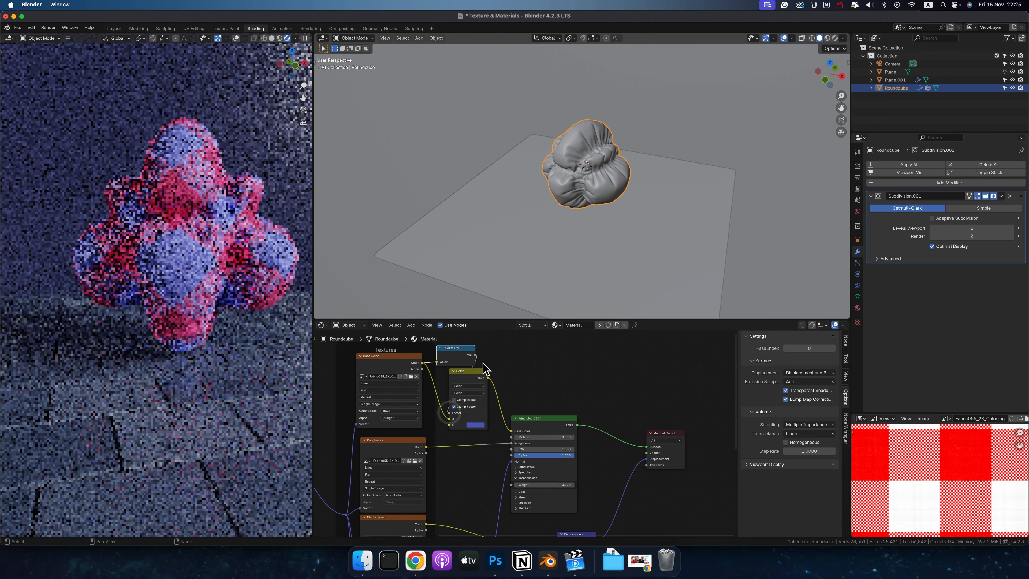
- Preview the RGB to BW output on the Roundcube and spread the shader, Mix and RGB to BW nodes apart
{"action": "left_click", "coordinate": [472, 358], "text": "ctrl+shift"}
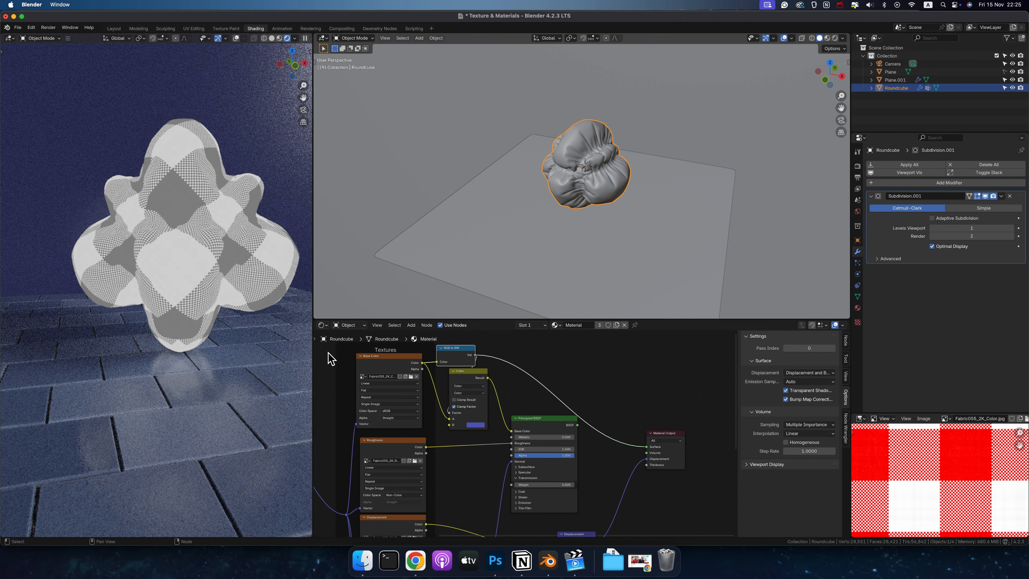
{"action": "left_click_drag", "start_coordinate": [527, 392], "coordinate": [680, 514]}
{"action": "left_click_drag", "start_coordinate": [551, 421], "coordinate": [629, 420]}
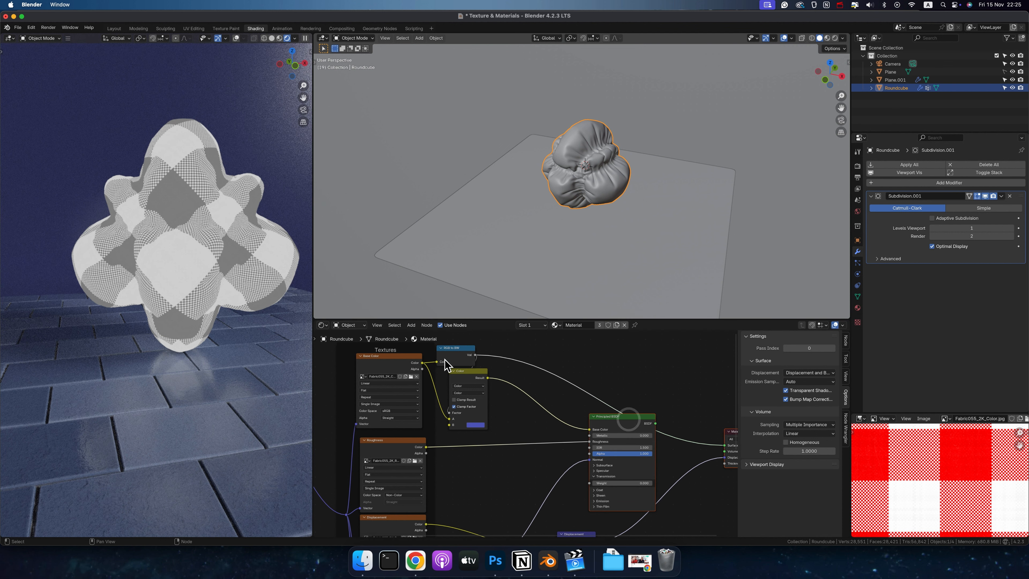
{"action": "left_click_drag", "start_coordinate": [474, 371], "coordinate": [546, 385]}
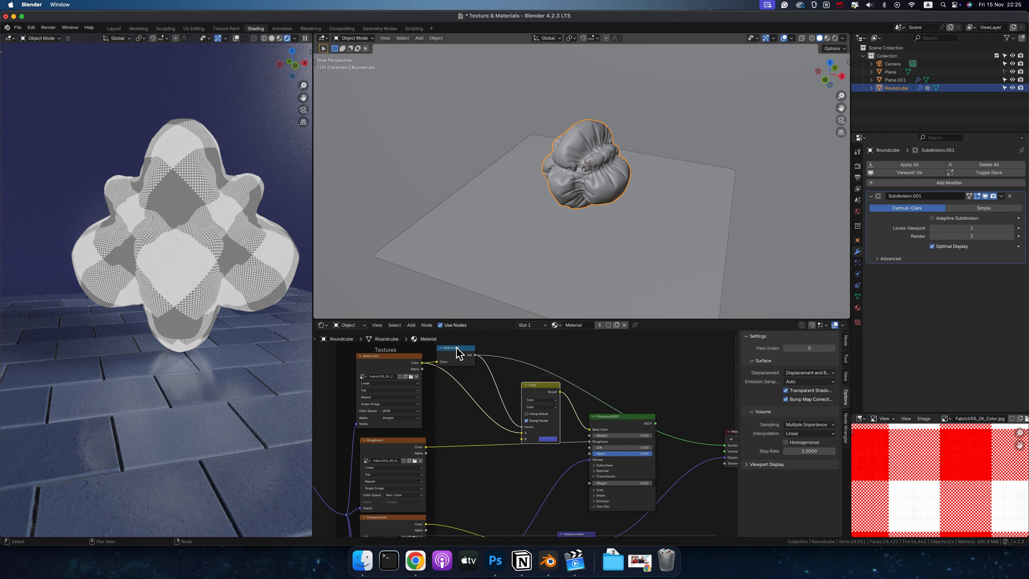
{"action": "left_click_drag", "start_coordinate": [458, 350], "coordinate": [471, 388]}
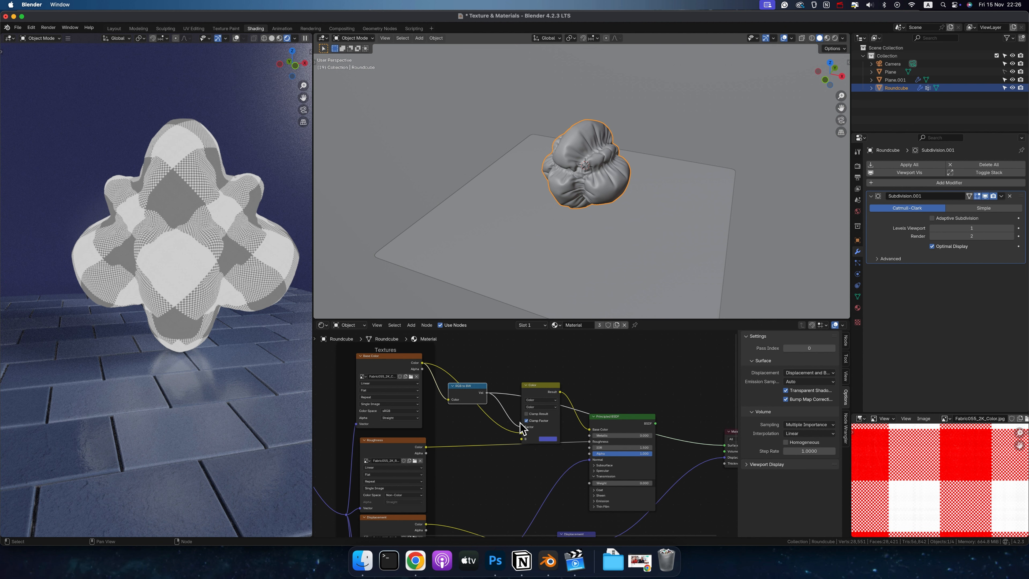
- Preview the Mix node, unlink the Base Color texture from its A input and set A to green
{"action": "left_click", "coordinate": [539, 386], "text": "ctrl+shift"}
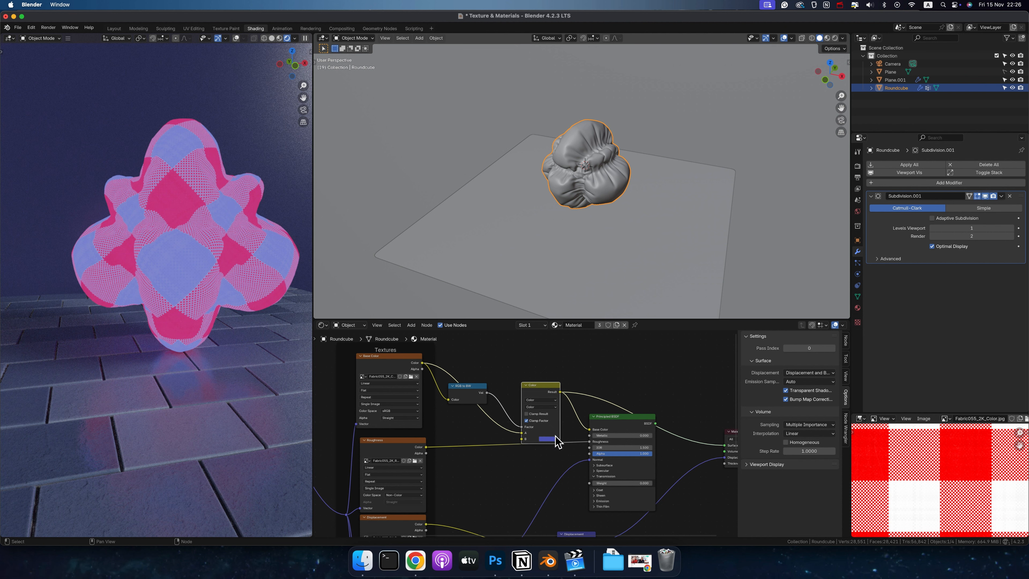
{"action": "left_click_drag", "start_coordinate": [522, 433], "coordinate": [491, 437]}
{"action": "left_click", "coordinate": [547, 433]}
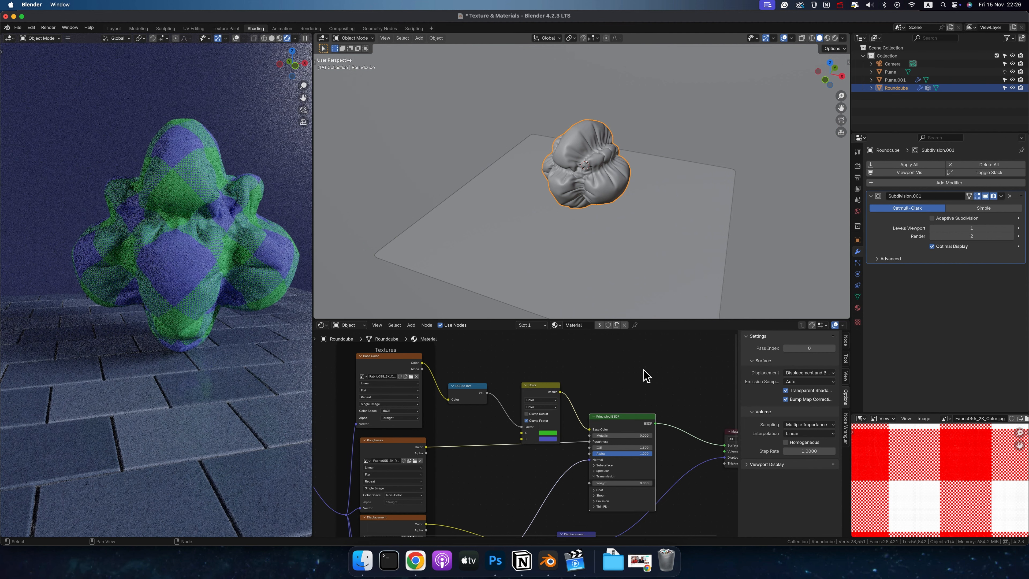
- Compare the Multiply and Color blending modes on the Mix node and set it to Hue
{"action": "left_click_drag", "start_coordinate": [541, 386], "coordinate": [528, 379]}
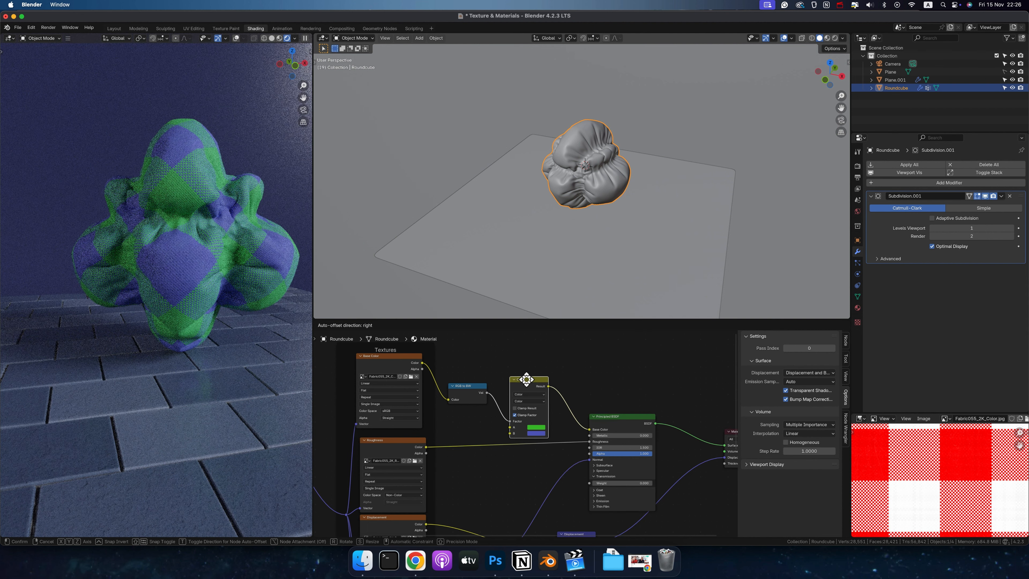
{"action": "left_click", "coordinate": [529, 400]}
{"action": "left_click", "coordinate": [525, 427]}
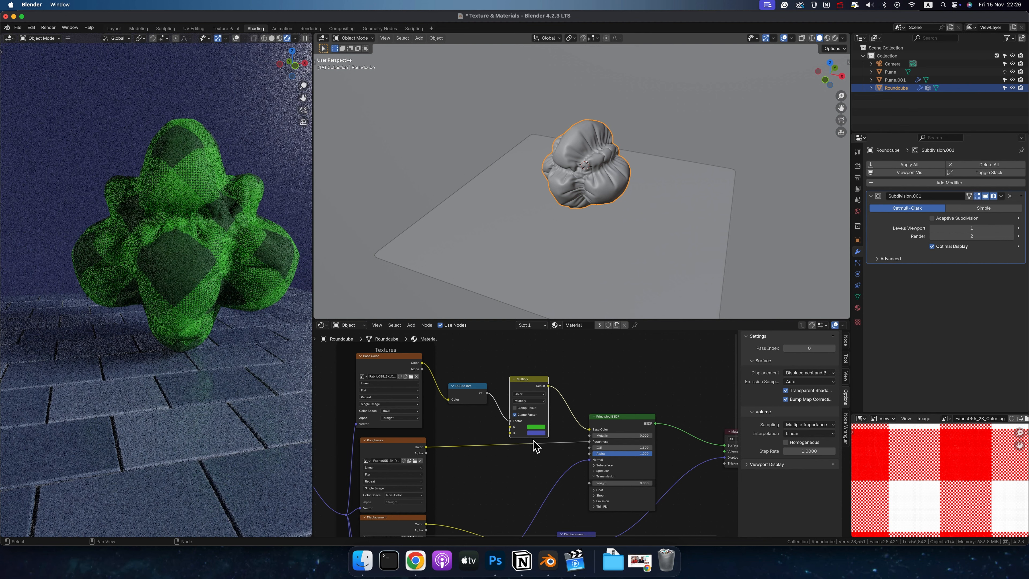
{"action": "left_click", "coordinate": [529, 400]}
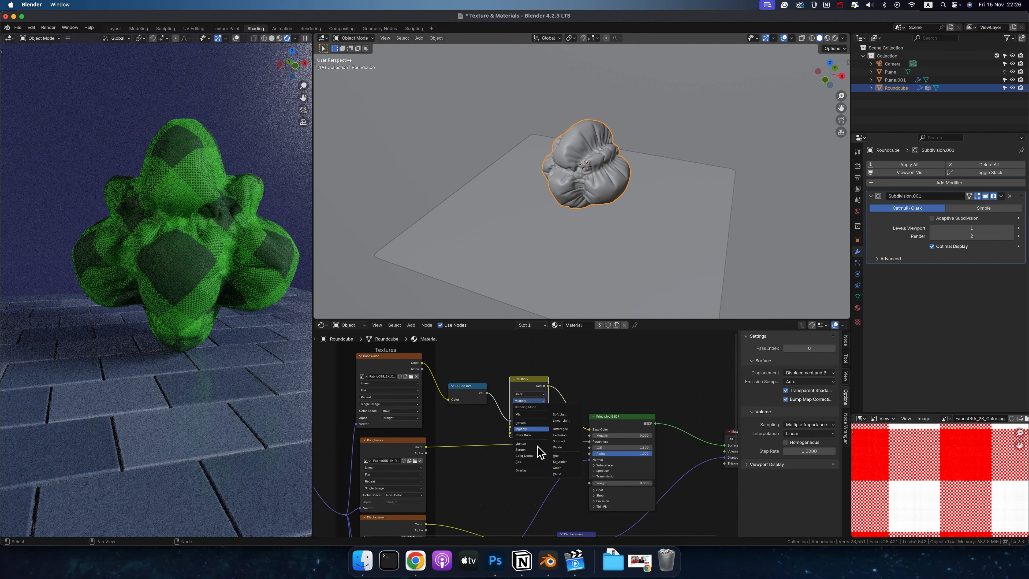
{"action": "left_click", "coordinate": [557, 467]}
{"action": "left_click", "coordinate": [529, 400]}
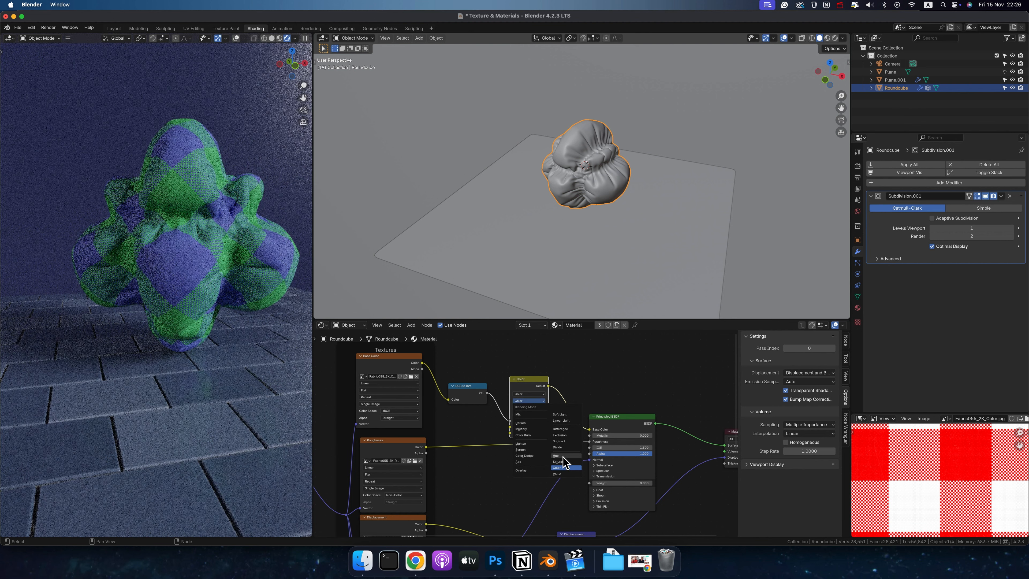
{"action": "left_click", "coordinate": [561, 457]}
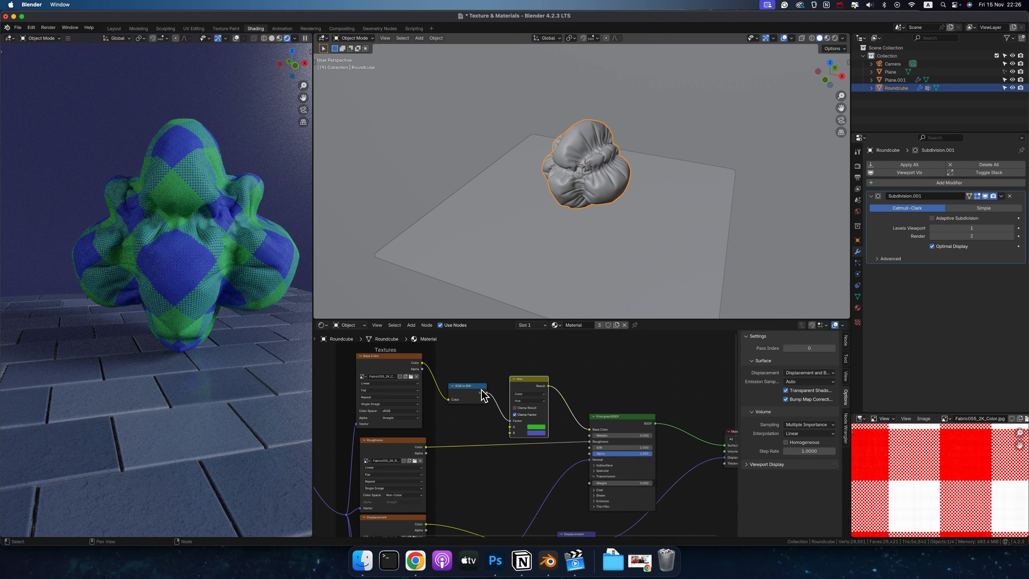
- Add a Color Ramp from the RGB to BW node's Val output and move the RGB to BW node clear of it
{"action": "left_click_drag", "start_coordinate": [486, 393], "coordinate": [497, 365]}
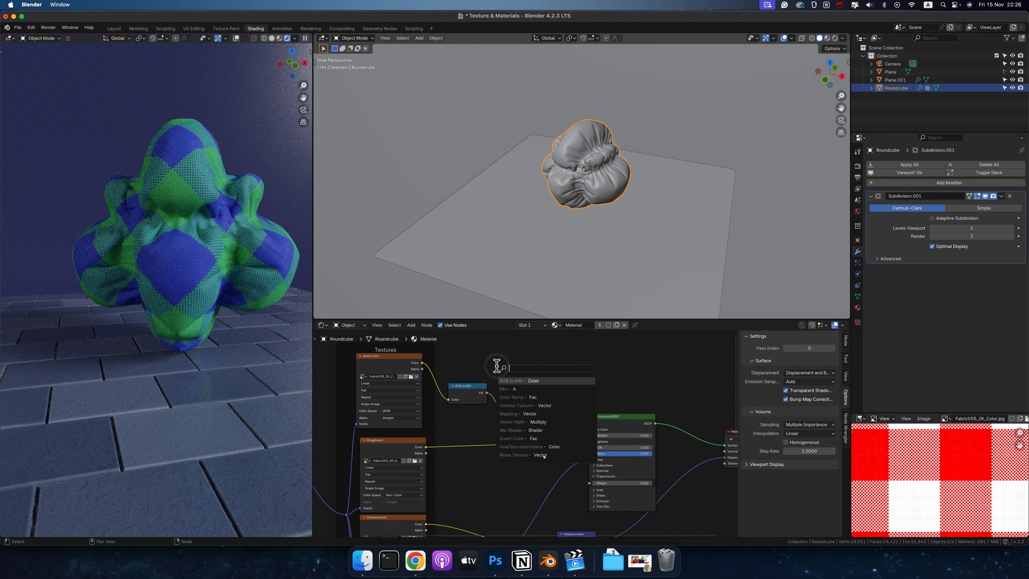
{"action": "type", "text": "color"}
{"action": "left_click", "coordinate": [512, 389]}
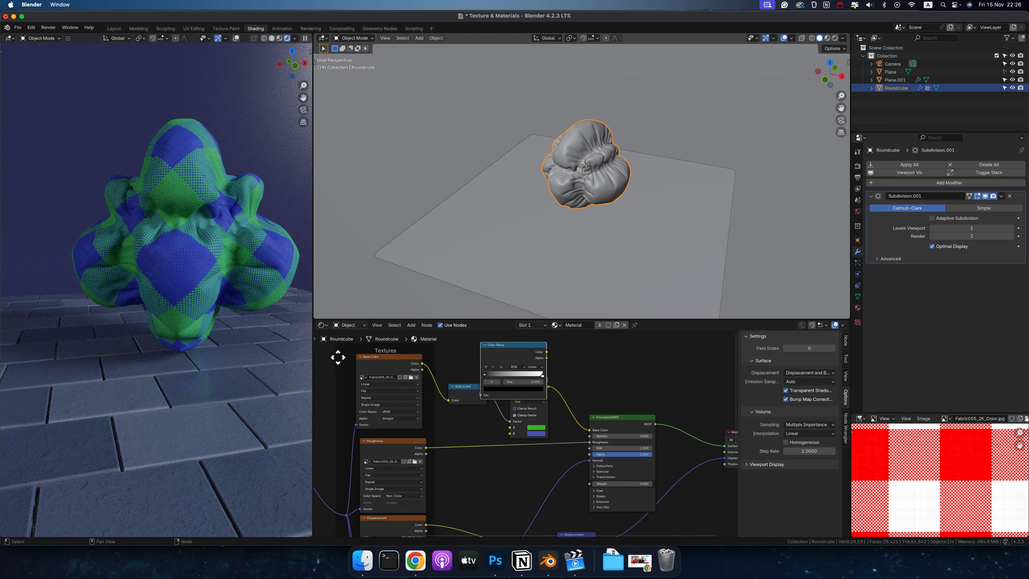
{"action": "left_click_drag", "start_coordinate": [462, 390], "coordinate": [443, 367]}
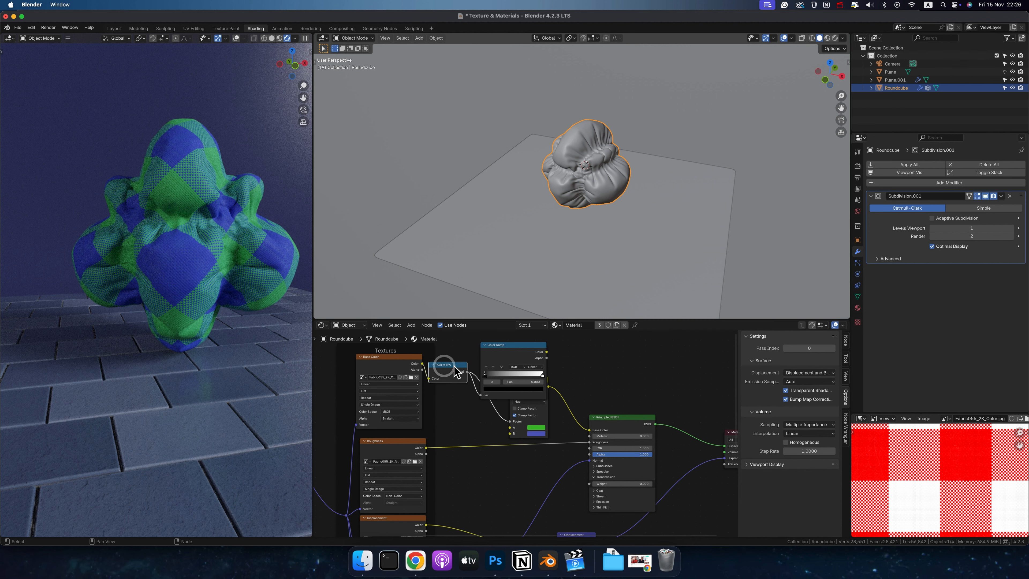
- Preview the RGB to BW and Color Ramp outputs in turn, and move the ramp's black stop inward to raise the contrast
{"action": "left_click", "coordinate": [454, 367], "text": "ctrl+shift"}
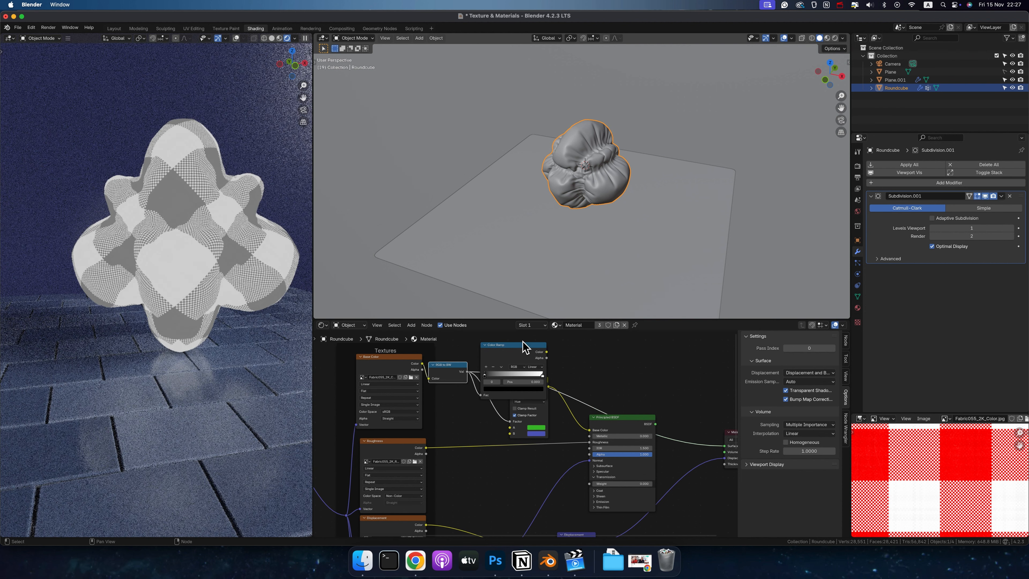
{"action": "left_click", "coordinate": [512, 347], "text": "ctrl+shift"}
{"action": "left_click_drag", "start_coordinate": [485, 375], "coordinate": [499, 376]}
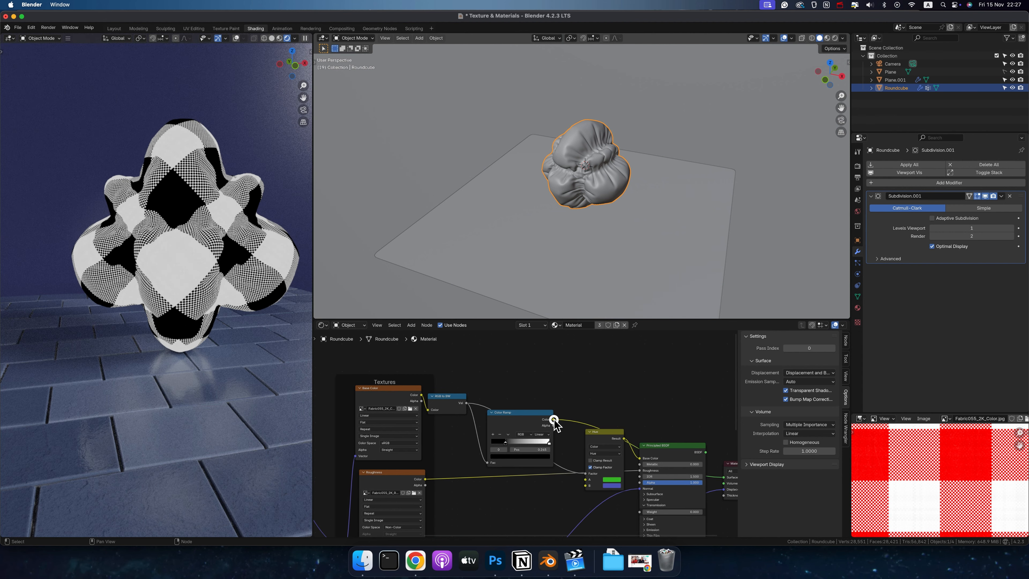
- Connect the Color Ramp's Color output to the Mix node's Factor, preview the Mix node and restore the Principled BSDF to the Material Output
{"action": "left_click_drag", "start_coordinate": [553, 420], "coordinate": [587, 473]}
{"action": "left_click", "coordinate": [606, 430], "text": "ctrl+shift"}
{"action": "scroll", "coordinate": [612, 382], "scroll_direction": "right", "scroll_amount": 3}
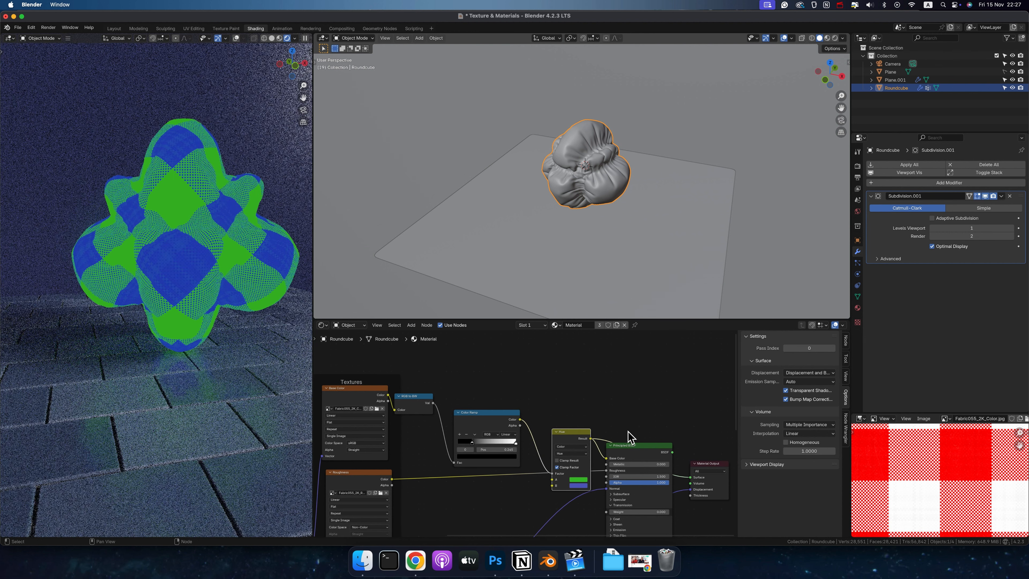
{"action": "left_click", "coordinate": [639, 446], "text": "ctrl+shift"}
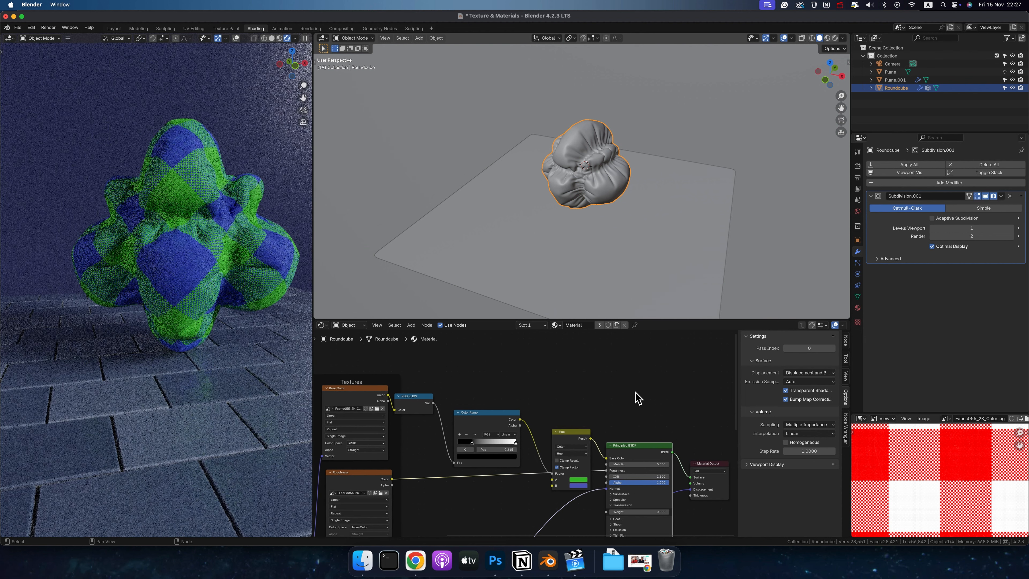
- Move the Color Ramp's black stop further toward the white stop and save the file
{"action": "left_click_drag", "start_coordinate": [475, 448], "coordinate": [485, 448]}
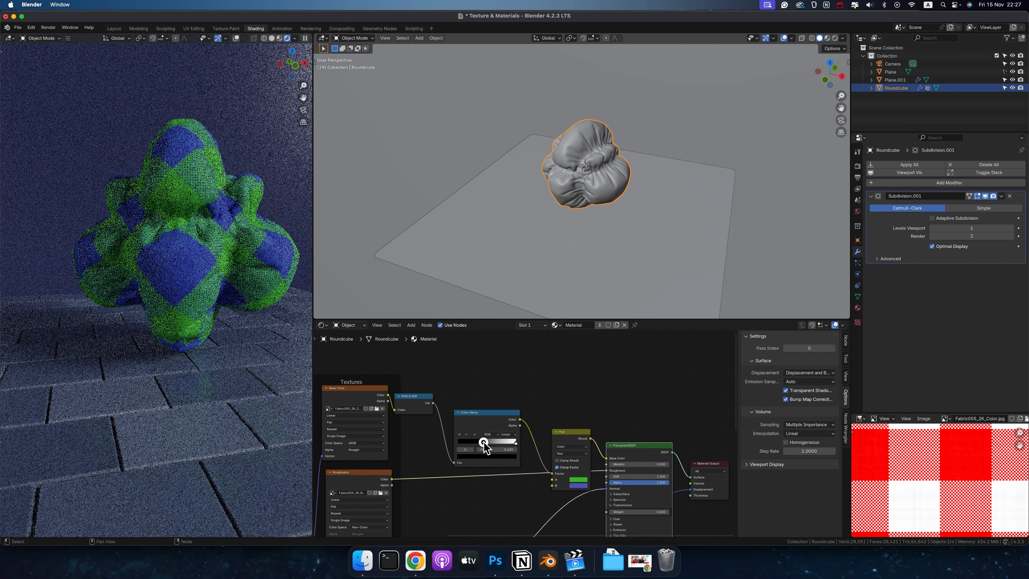
{"action": "key", "text": "super+s"}
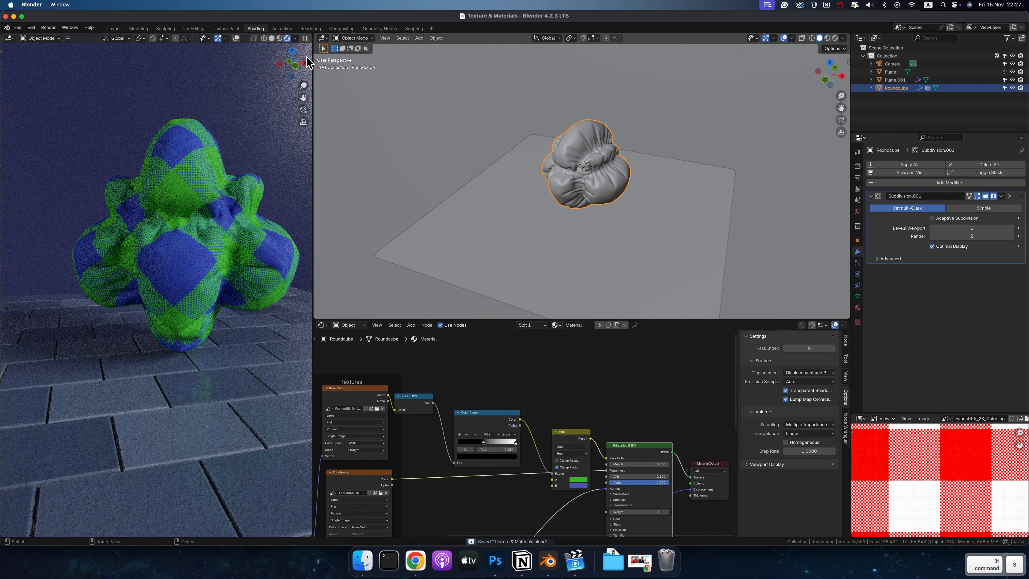
- Switch the viewport to Material Preview shading and change the Roundcube Mix node's B color to orange
{"action": "left_click", "coordinate": [279, 39]}
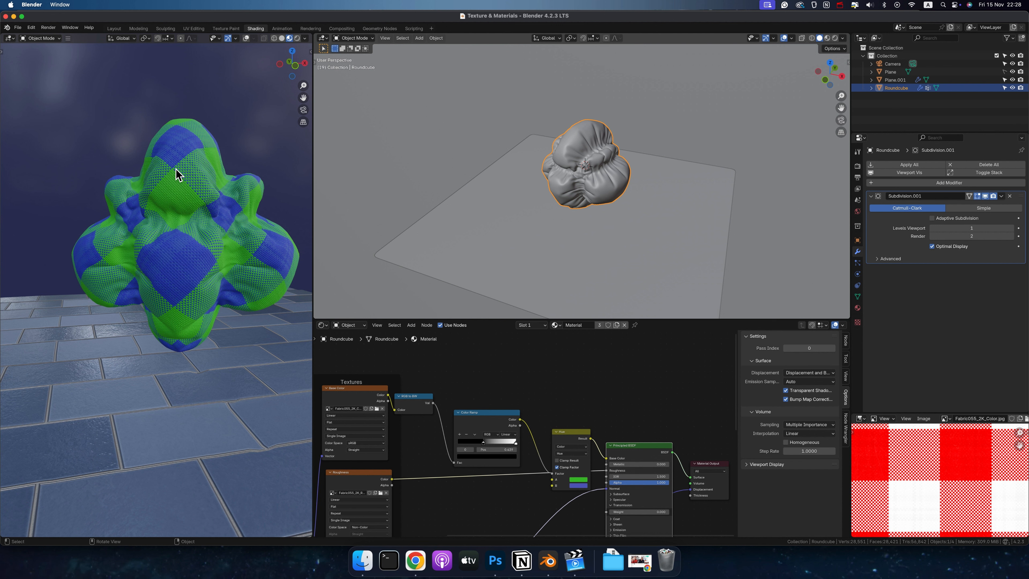
{"action": "left_click", "coordinate": [573, 487]}
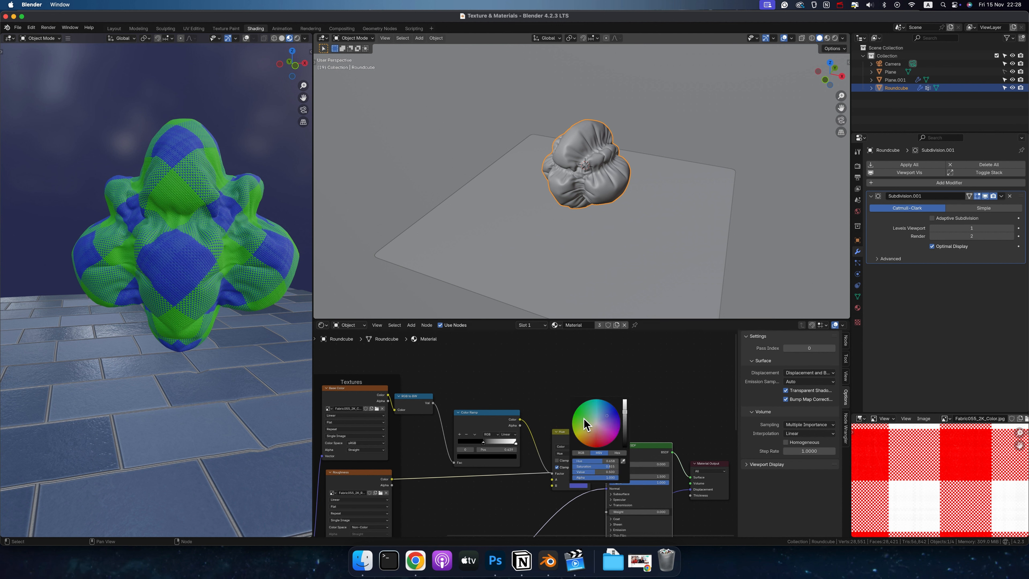
{"action": "left_click_drag", "start_coordinate": [582, 440], "coordinate": [590, 446]}
- Copy the Roundcube's RGB to BW, Color Ramp and Mix nodes into the floor's material and feed them from its Base Color texture
{"action": "left_click", "coordinate": [226, 421]}
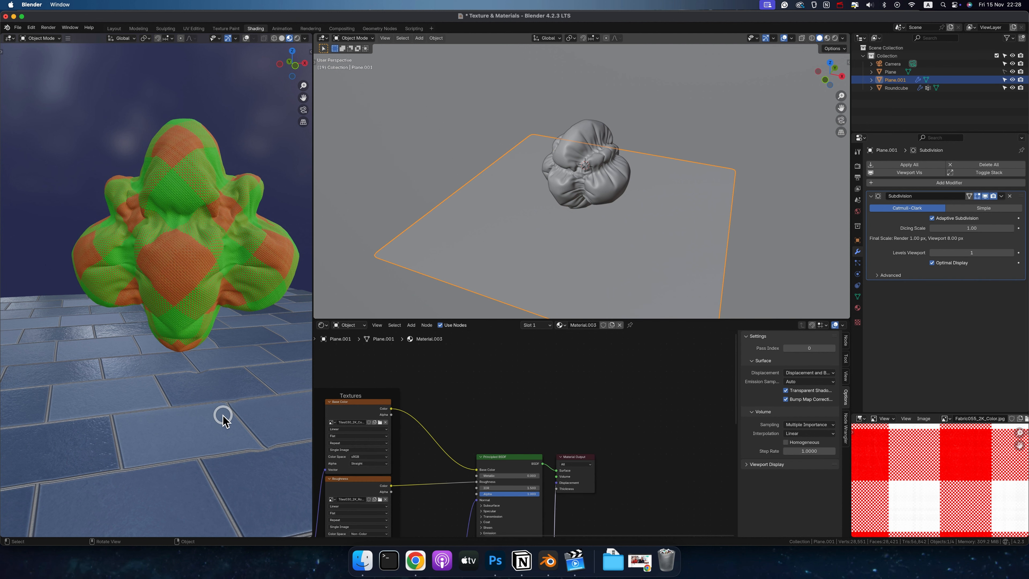
{"action": "left_click", "coordinate": [227, 272]}
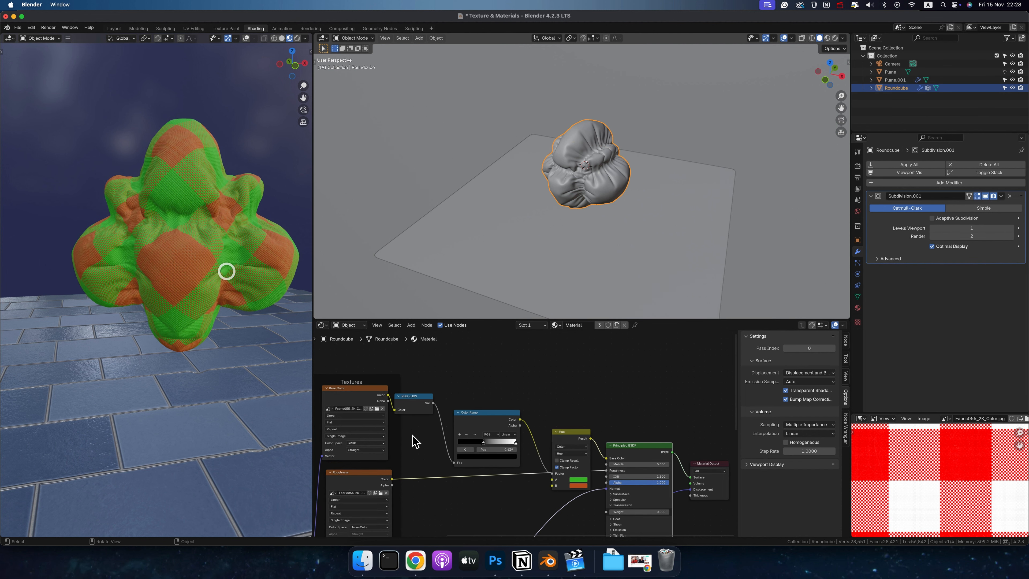
{"action": "left_click_drag", "start_coordinate": [413, 379], "coordinate": [582, 453]}
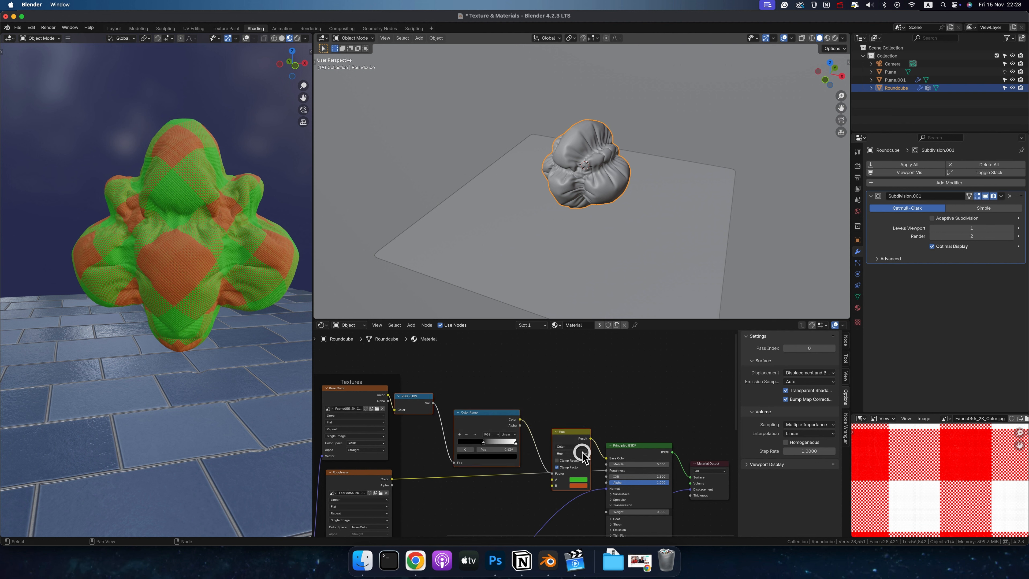
{"action": "left_click", "coordinate": [234, 399]}
{"action": "key", "text": "super+v"}
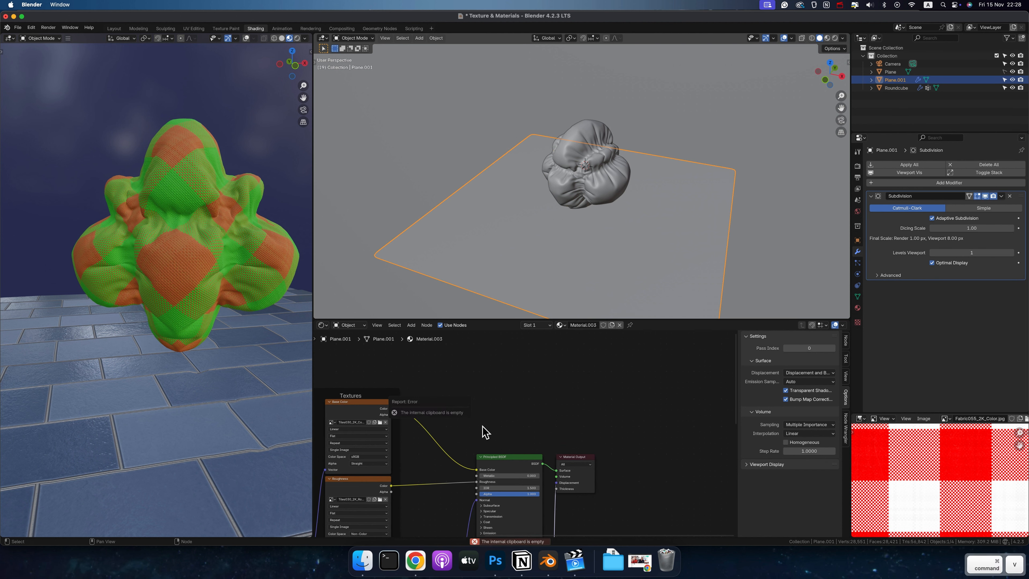
{"action": "key", "text": "super+z"}
{"action": "key", "text": "super+c"}
{"action": "left_click", "coordinate": [207, 373]}
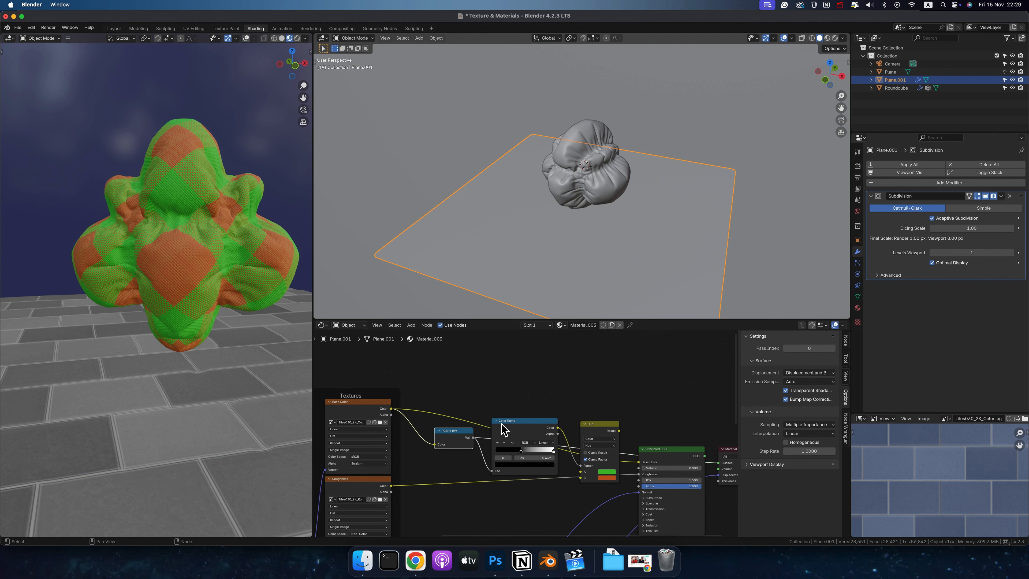
- Preview the floor's Color Ramp, shift its black and white stops toward the dark end, and remove the Mix node while keeping the link
{"action": "left_click", "coordinate": [517, 421], "text": "ctrl+shift"}
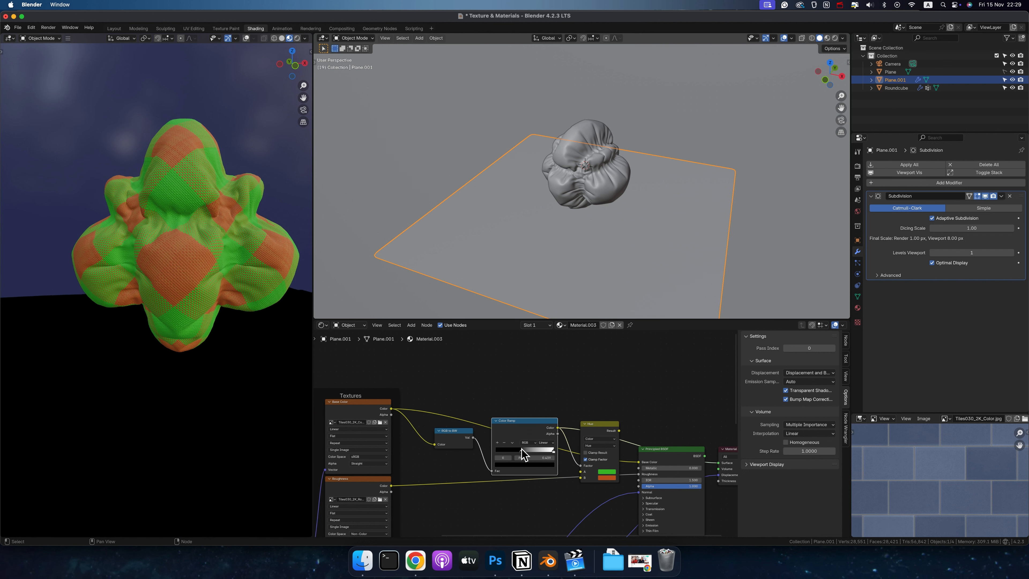
{"action": "left_click_drag", "start_coordinate": [523, 454], "coordinate": [502, 451]}
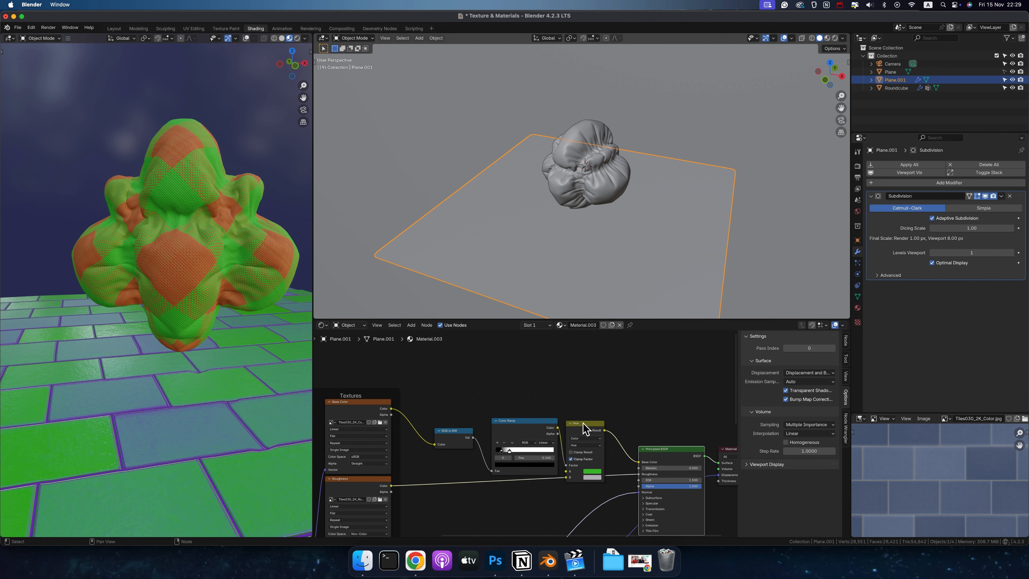
{"action": "left_click", "coordinate": [583, 423]}
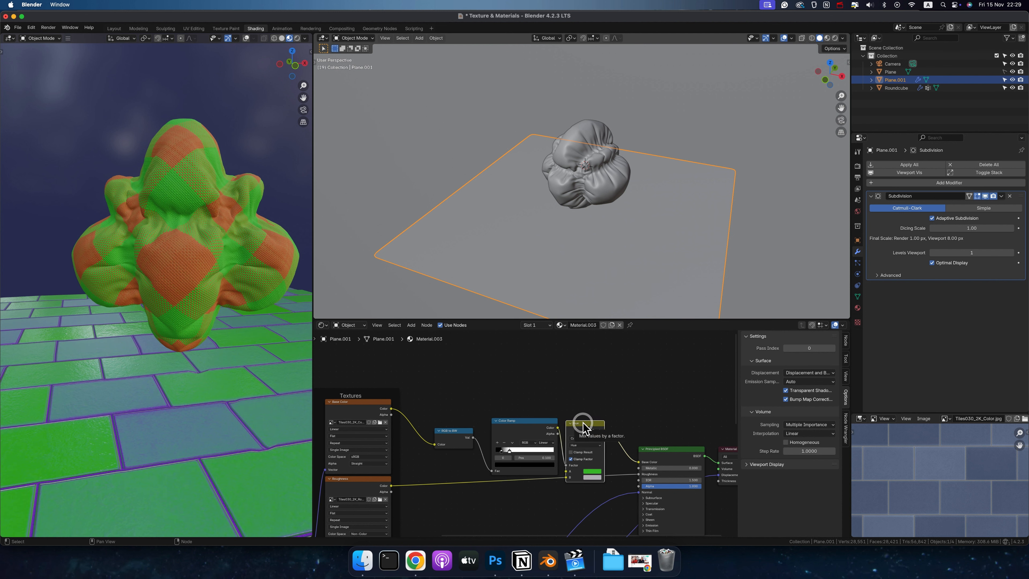
{"action": "key", "text": "ctrl+x"}
{"action": "left_click", "coordinate": [517, 422], "text": "ctrl+shift"}
{"action": "left_click_drag", "start_coordinate": [509, 451], "coordinate": [513, 451]}
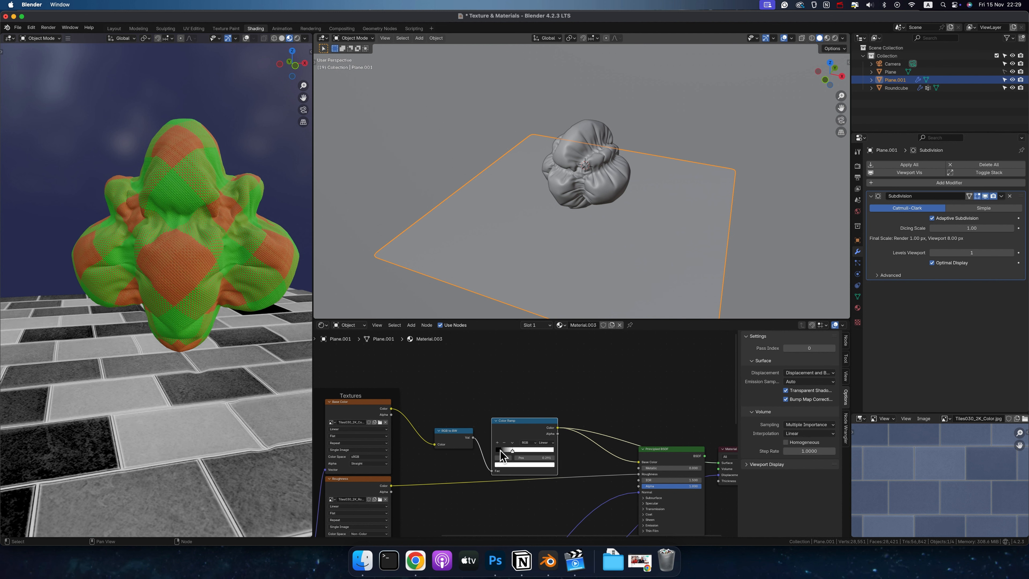
- Recolour the floor Color Ramp's black stop blue and its white stop bright green, and restore the Principled BSDF to the output
{"action": "left_click", "coordinate": [499, 450]}
{"action": "left_click", "coordinate": [507, 463]}
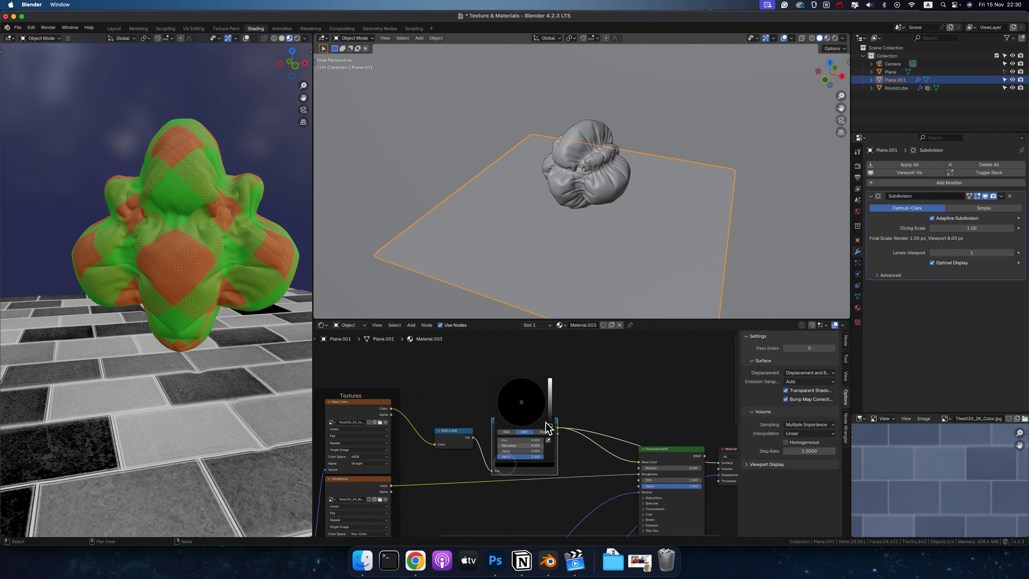
{"action": "left_click", "coordinate": [550, 386]}
{"action": "left_click", "coordinate": [537, 392]}
{"action": "left_click", "coordinate": [512, 451]}
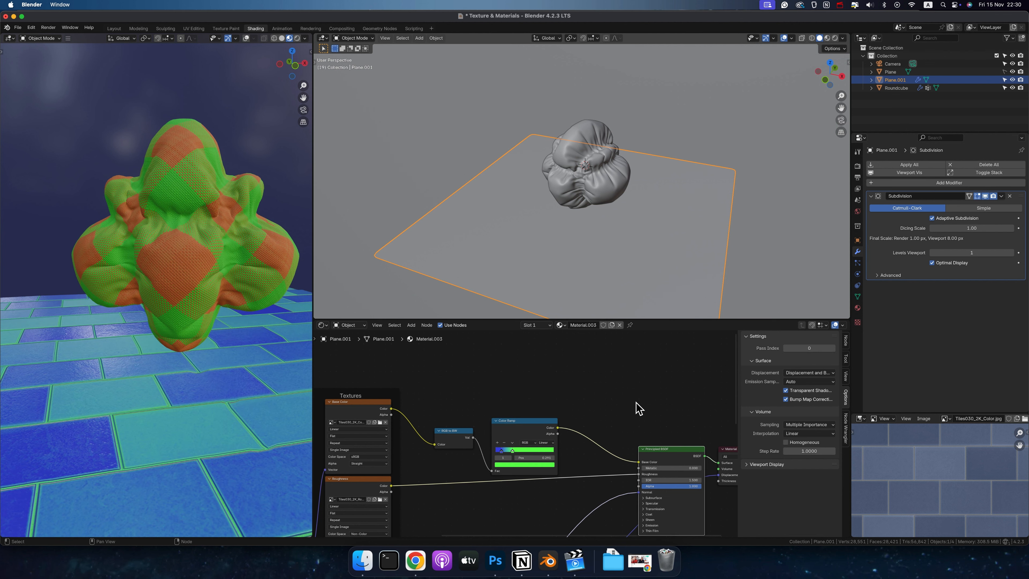
- Switch the viewport to Rendered shading and set the Roundcube Mix node's A color to blue and B color to yellow
{"action": "scroll", "coordinate": [639, 408], "scroll_direction": "right", "scroll_amount": 3}
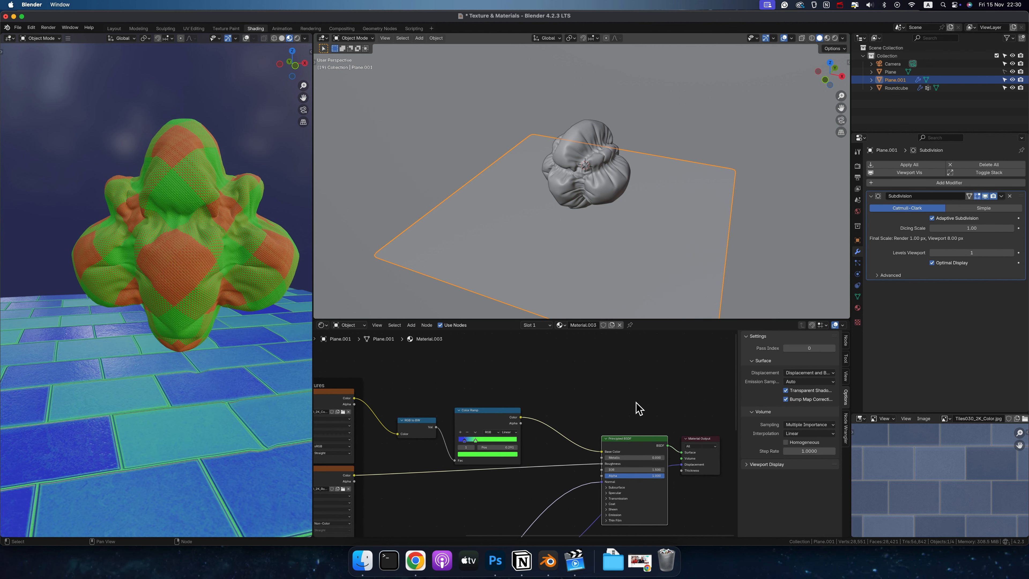
{"action": "left_click", "coordinate": [297, 38]}
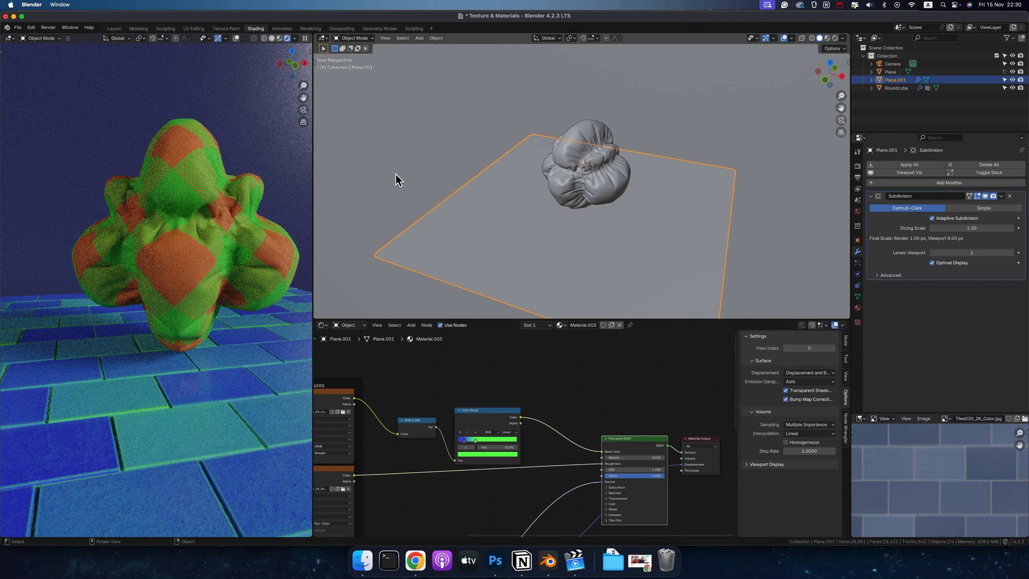
{"action": "left_click", "coordinate": [602, 201]}
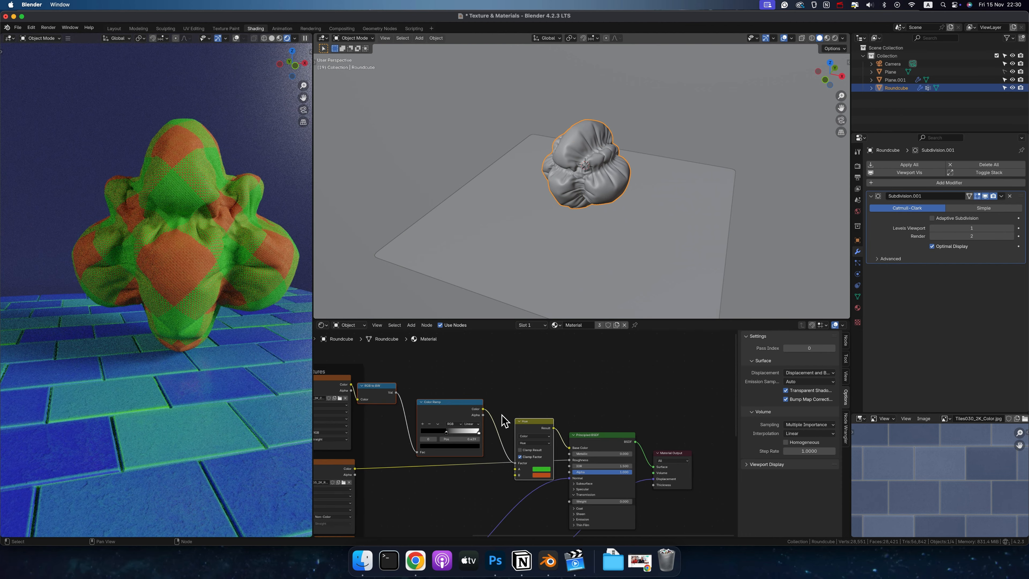
{"action": "left_click", "coordinate": [542, 475]}
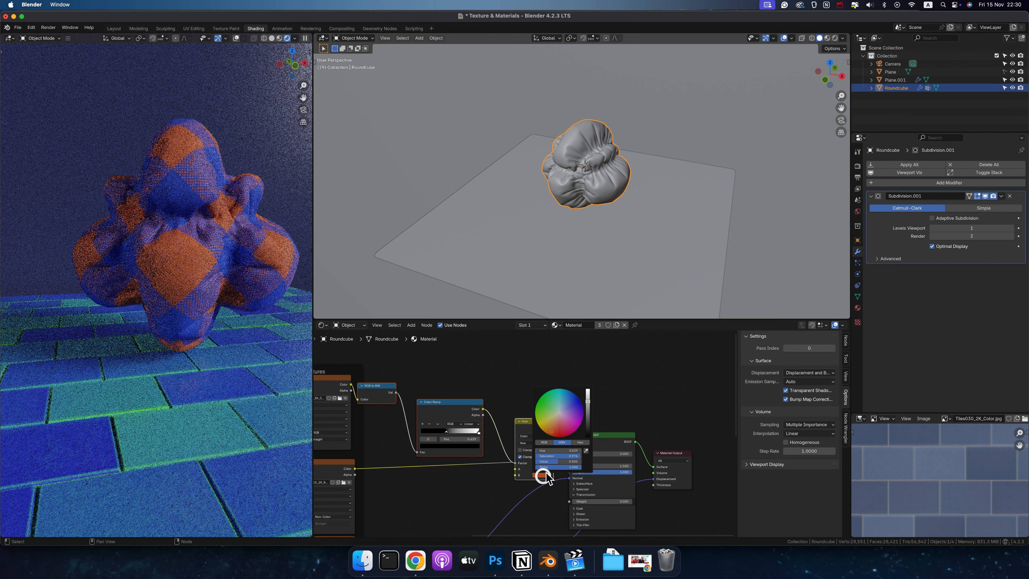
{"action": "left_click", "coordinate": [544, 418]}
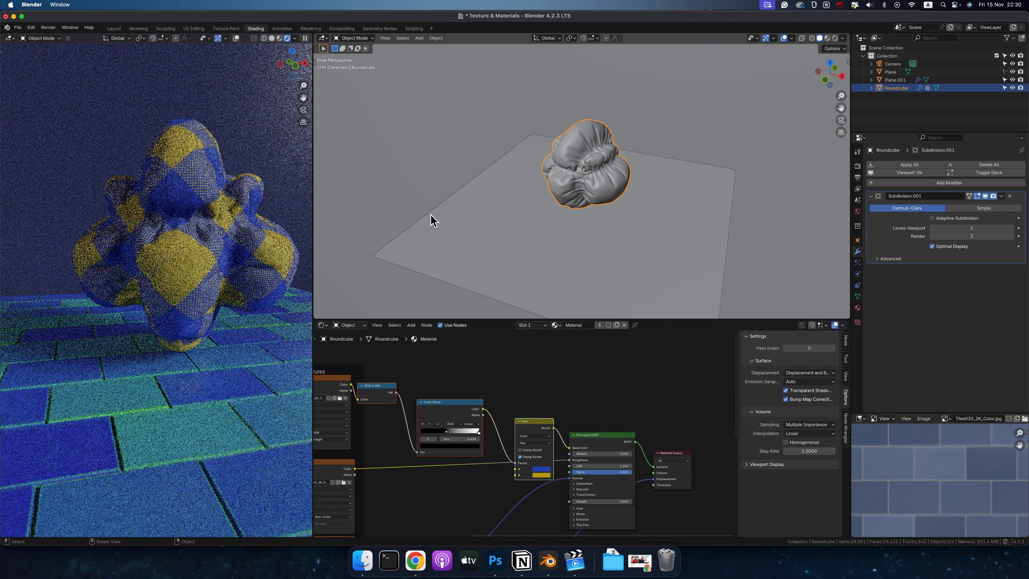
- Return the floor tiles to black and white and move the Roundcube's Material Output node further from its Principled BSDF
{"action": "left_click", "coordinate": [432, 218]}
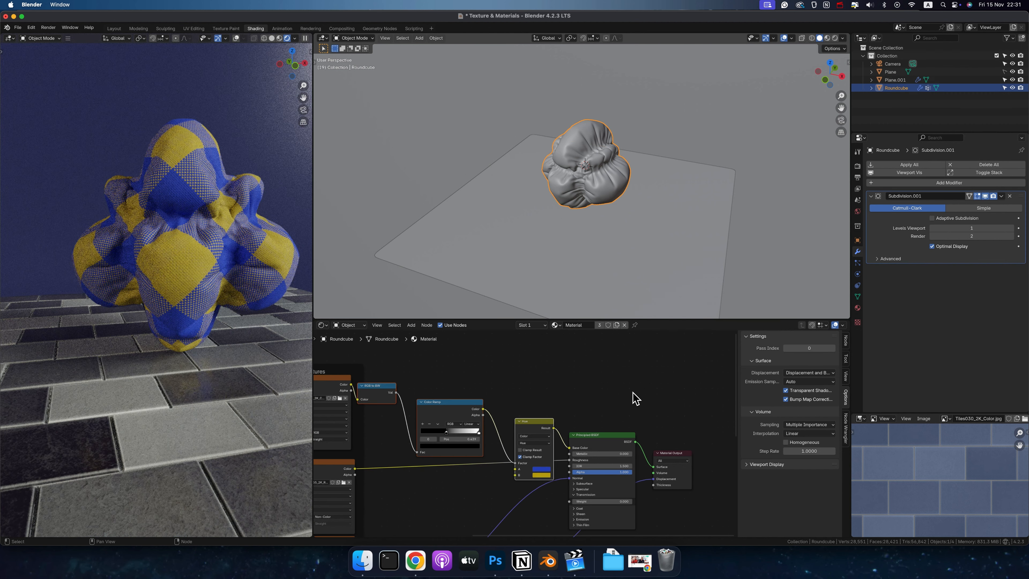
{"action": "scroll", "coordinate": [636, 399], "scroll_direction": "right", "scroll_amount": 3}
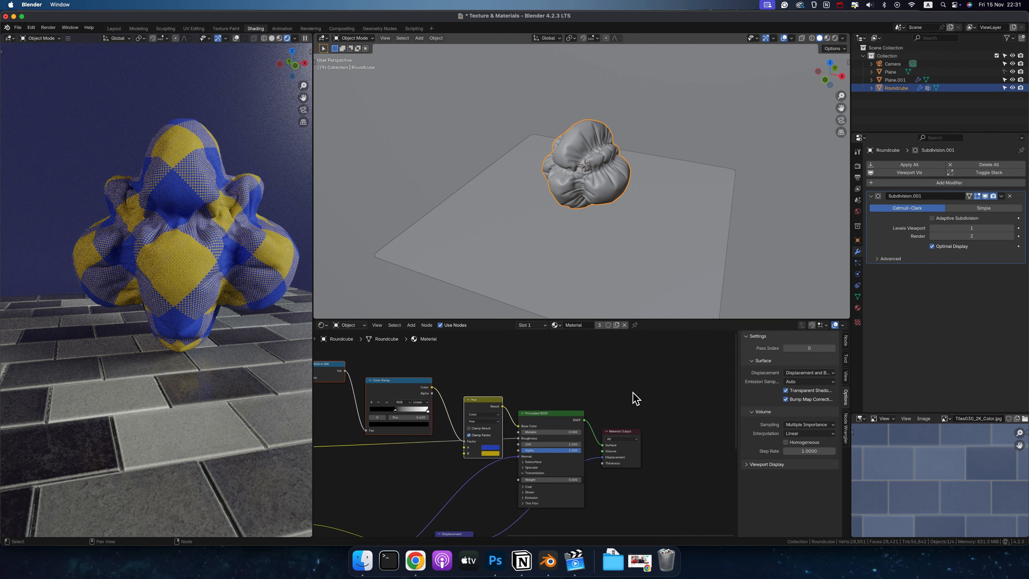
{"action": "left_click_drag", "start_coordinate": [625, 431], "coordinate": [707, 429]}
{"action": "scroll", "coordinate": [596, 392], "scroll_direction": "right", "scroll_amount": 3}
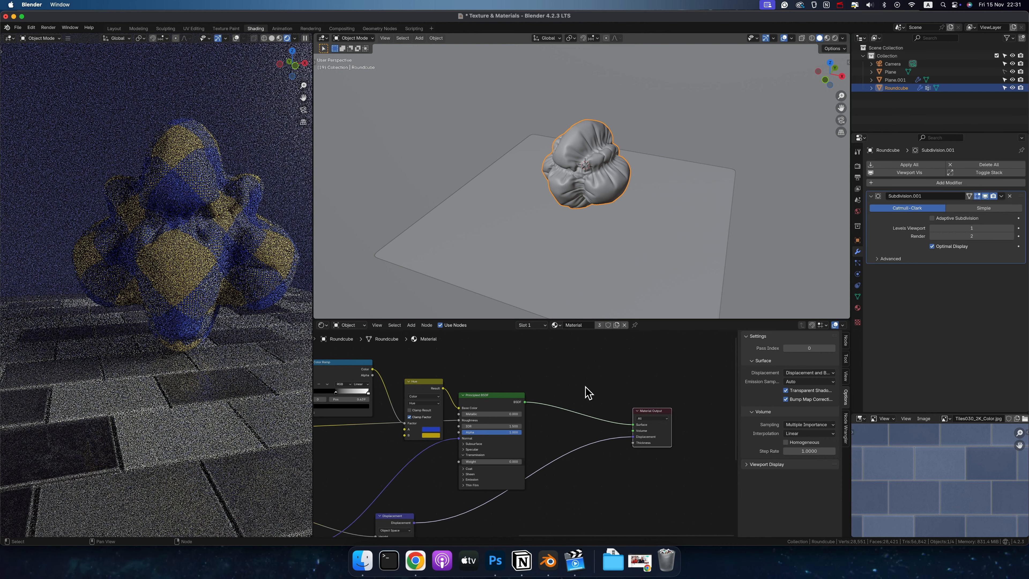
{"action": "scroll", "coordinate": [567, 378], "scroll_direction": "down", "scroll_amount": 3}
- Add a Mix Shader node from the Principled BSDF's output and place it between the Principled BSDF and Material Output
{"action": "left_click_drag", "start_coordinate": [526, 357], "coordinate": [579, 386]}
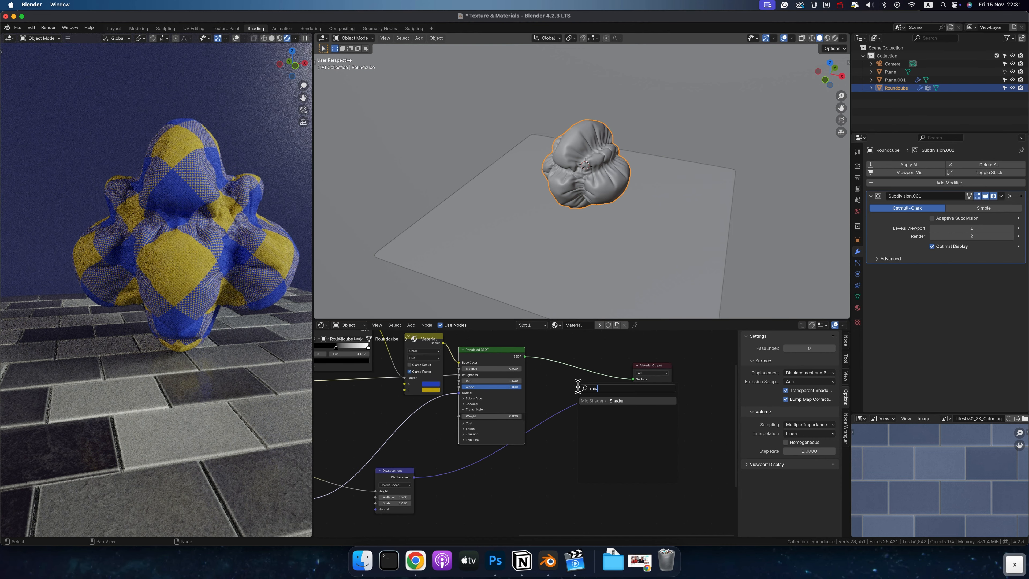
{"action": "left_click", "coordinate": [600, 401]}
{"action": "left_click", "coordinate": [560, 375]}
- Add a Glossy BSDF node to the Mix Shader's second Shader input and place it below the Principled BSDF
{"action": "left_click_drag", "start_coordinate": [562, 400], "coordinate": [537, 480]}
{"action": "type", "text": "gl"}
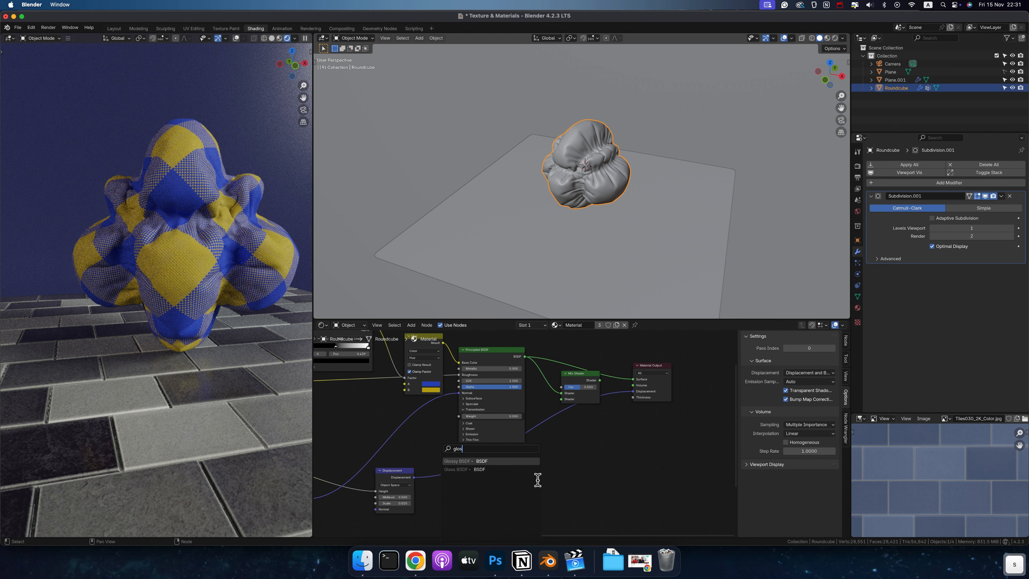
{"action": "type", "text": "os"}
{"action": "key", "text": "Return"}
{"action": "left_click", "coordinate": [558, 449]}
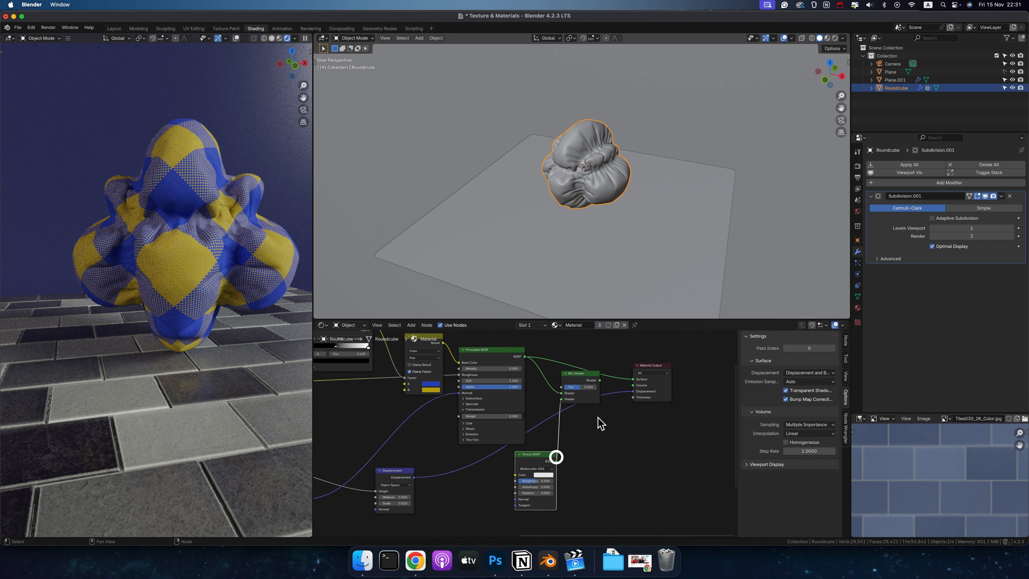
- Add a Voronoi Texture node above the Principled BSDF and preview its Distance output on the Roundcube
{"action": "scroll", "coordinate": [601, 424], "scroll_direction": "up", "scroll_amount": 5}
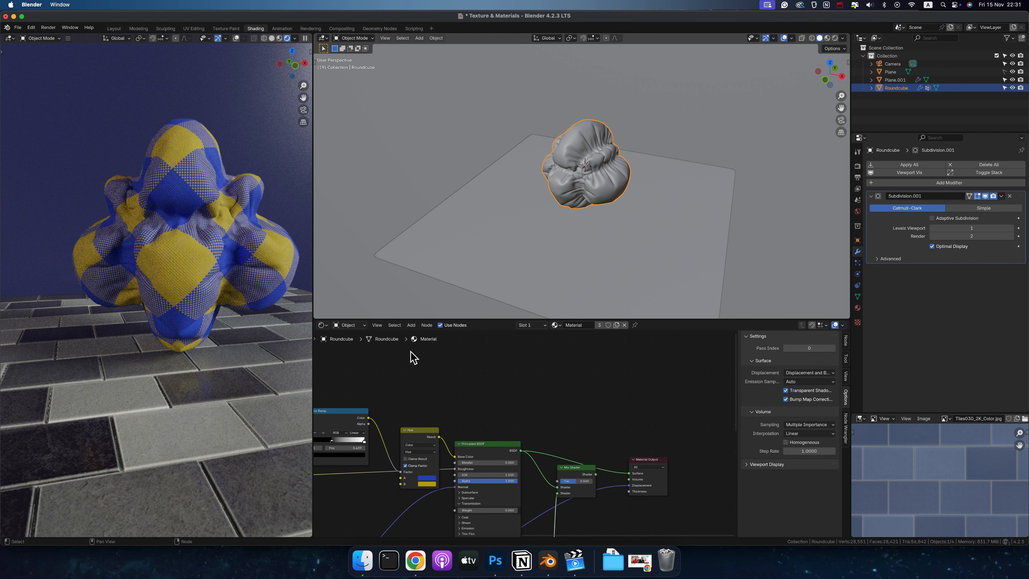
{"action": "left_click", "coordinate": [411, 325]}
{"action": "mouse_move", "coordinate": [425, 379]}
{"action": "left_click", "coordinate": [472, 481]}
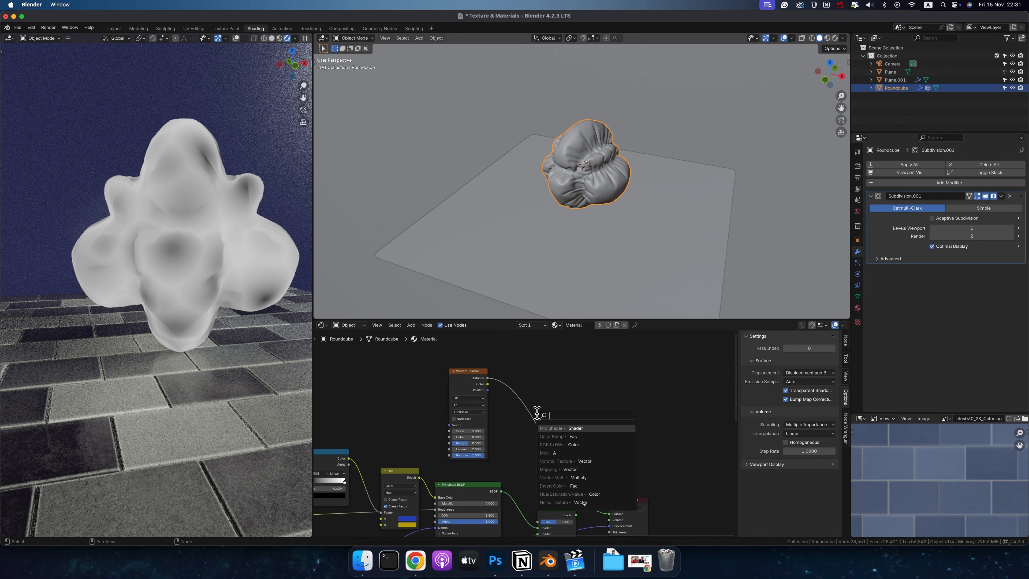
- Add a Color Ramp node from the Voronoi Texture's Distance output and place it beside the texture node
{"action": "type", "text": "col"}
{"action": "key", "text": "Down"}
{"action": "key", "text": "Down"}
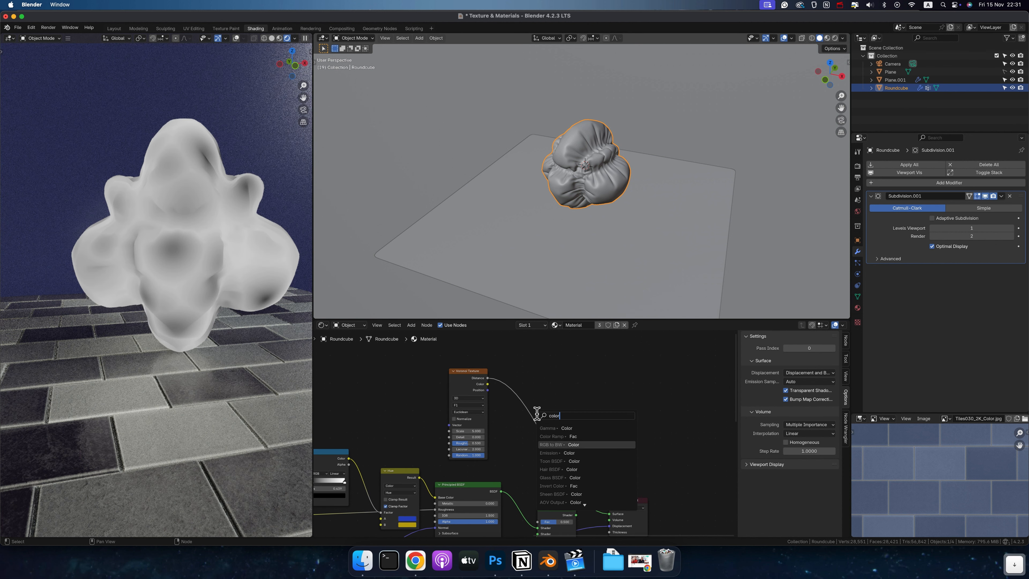
{"action": "key", "text": "Up"}
{"action": "key", "text": "Return"}
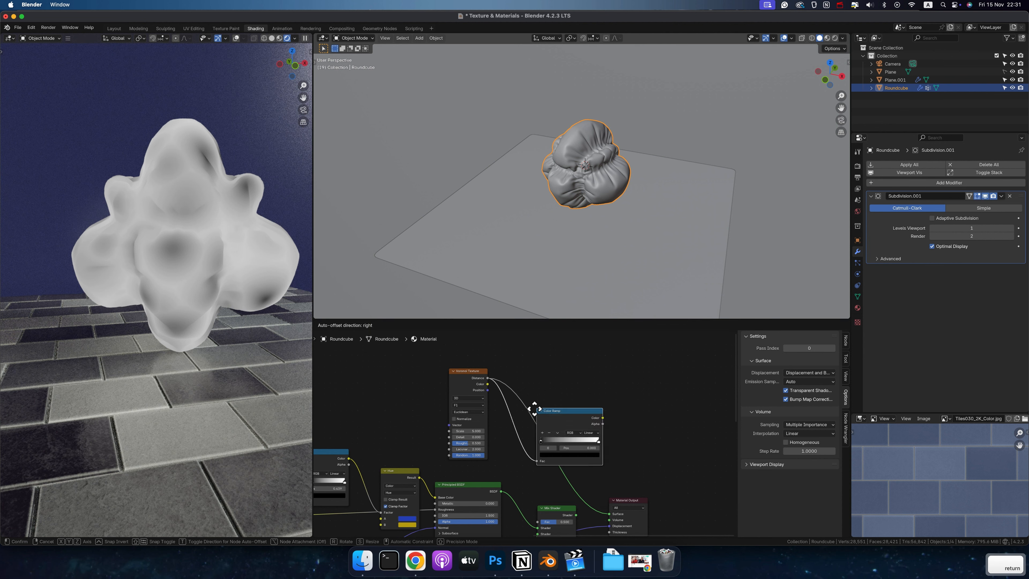
{"action": "left_click", "coordinate": [501, 380]}
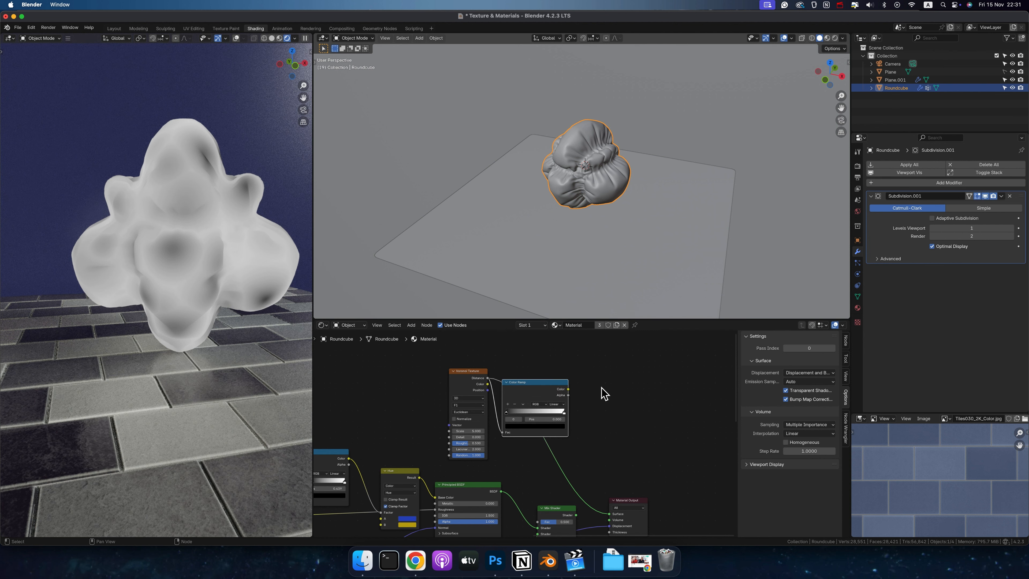
- Space the Material Output and Mix Shader nodes further away from the Principled BSDF
{"action": "scroll", "coordinate": [602, 388], "scroll_direction": "down", "scroll_amount": 4}
{"action": "left_click_drag", "start_coordinate": [558, 462], "coordinate": [560, 462]}
{"action": "left_click_drag", "start_coordinate": [559, 462], "coordinate": [575, 461]}
{"action": "left_click_drag", "start_coordinate": [622, 454], "coordinate": [684, 448]}
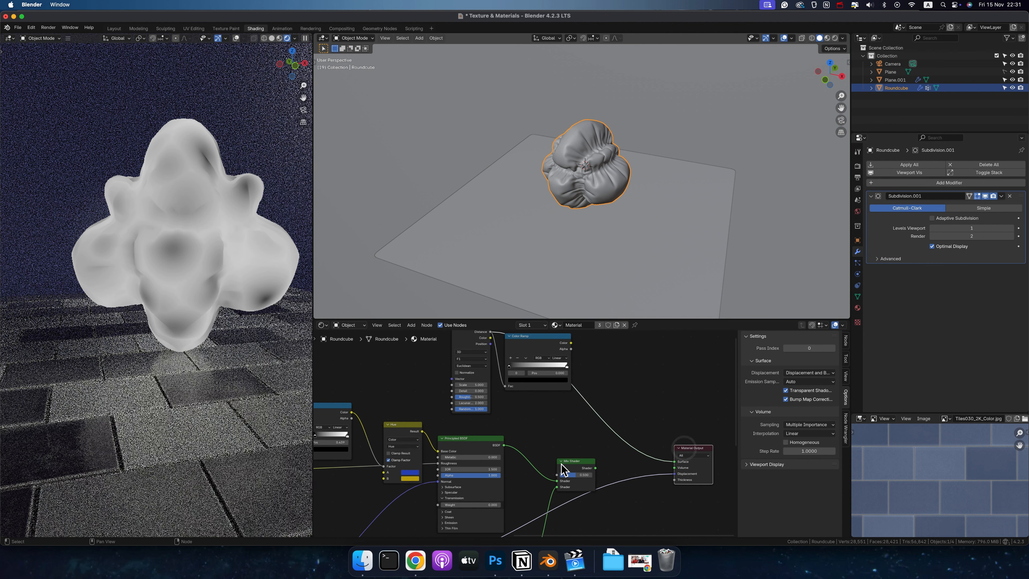
{"action": "left_click_drag", "start_coordinate": [563, 471], "coordinate": [628, 452]}
- Connect the new Color Ramp's Color output to the Mix Shader's Fac, preview the ramp and move its black stop inward
{"action": "scroll", "coordinate": [597, 372], "scroll_direction": "up", "scroll_amount": 1}
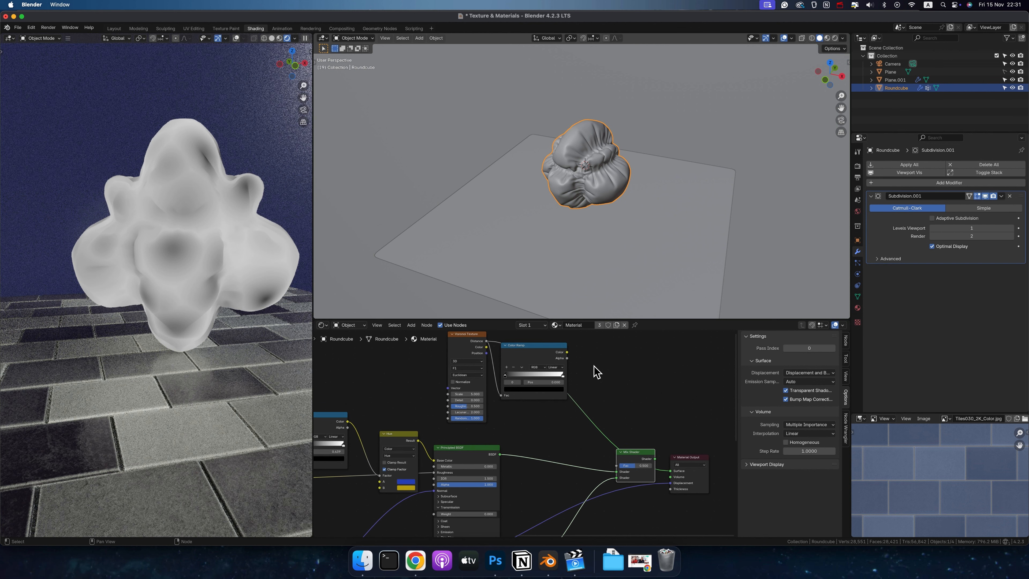
{"action": "scroll", "coordinate": [583, 375], "scroll_direction": "up", "scroll_amount": 2}
{"action": "left_click_drag", "start_coordinate": [559, 372], "coordinate": [627, 476]}
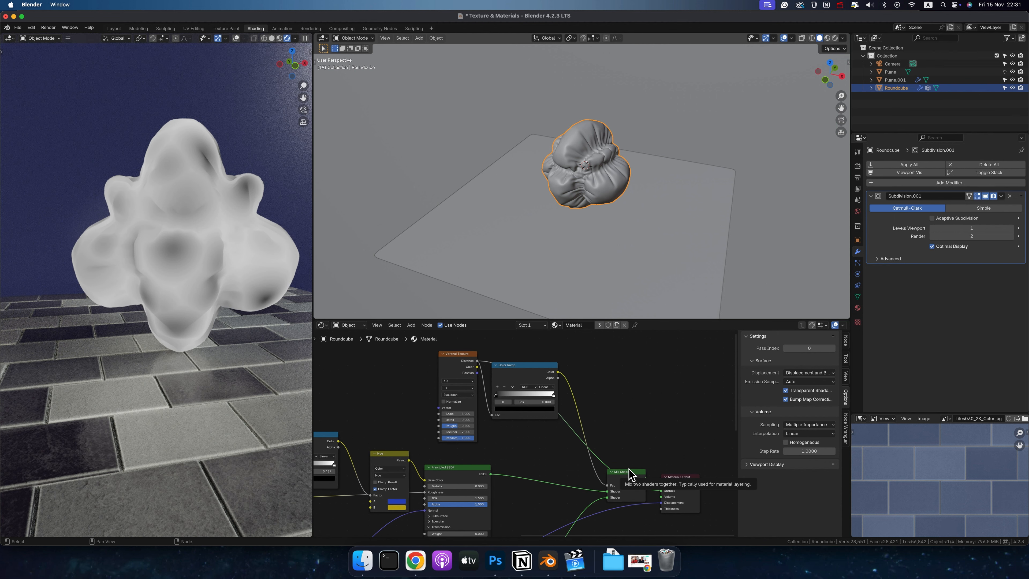
- Add Texture Coordinate and Mapping nodes to the Voronoi Texture's Vector input
{"action": "left_click", "coordinate": [462, 354]}
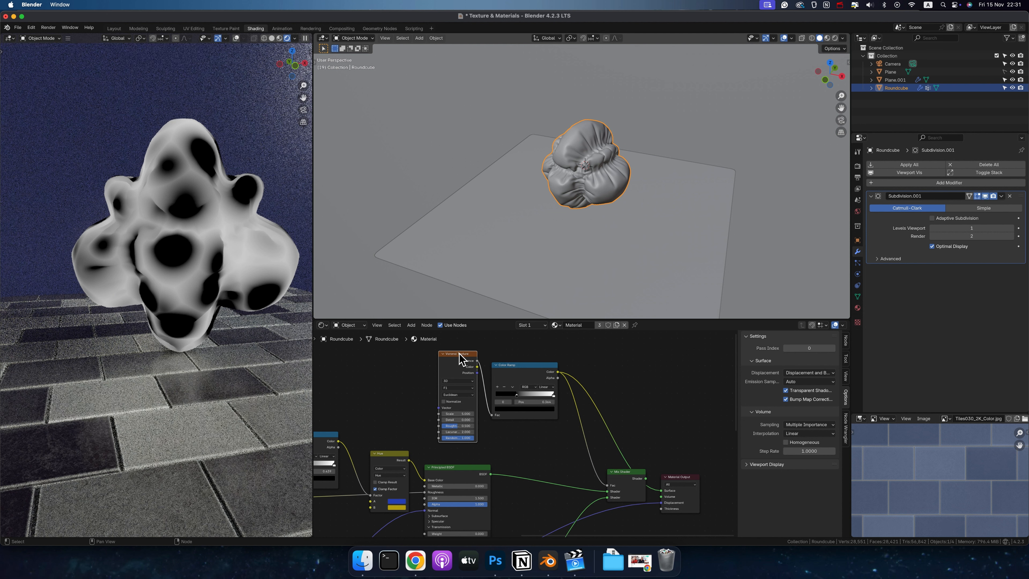
{"action": "key", "text": "ctrl+t"}
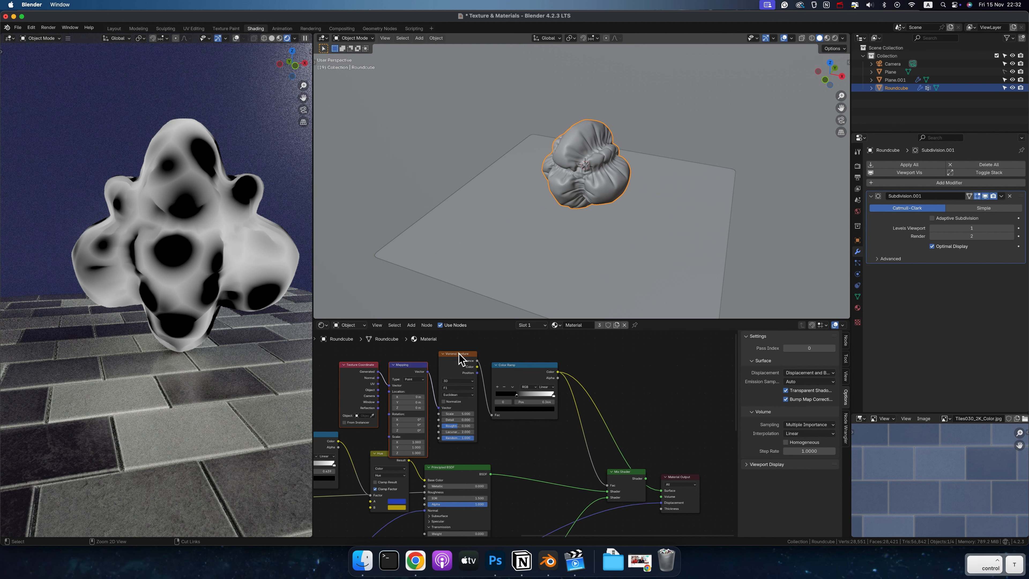
{"action": "scroll", "coordinate": [442, 353], "scroll_direction": "left", "scroll_amount": 3}
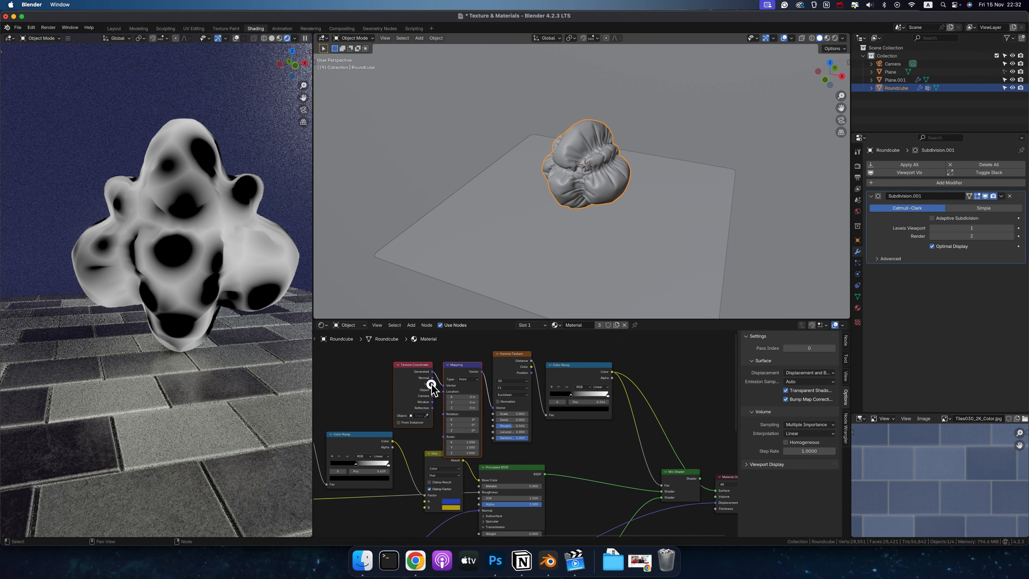
- Connect the Texture Coordinate's UV output to the Mapping Vector input and set the Voronoi Texture's Scale to about 17.6
{"action": "left_click_drag", "start_coordinate": [433, 384], "coordinate": [444, 385]}
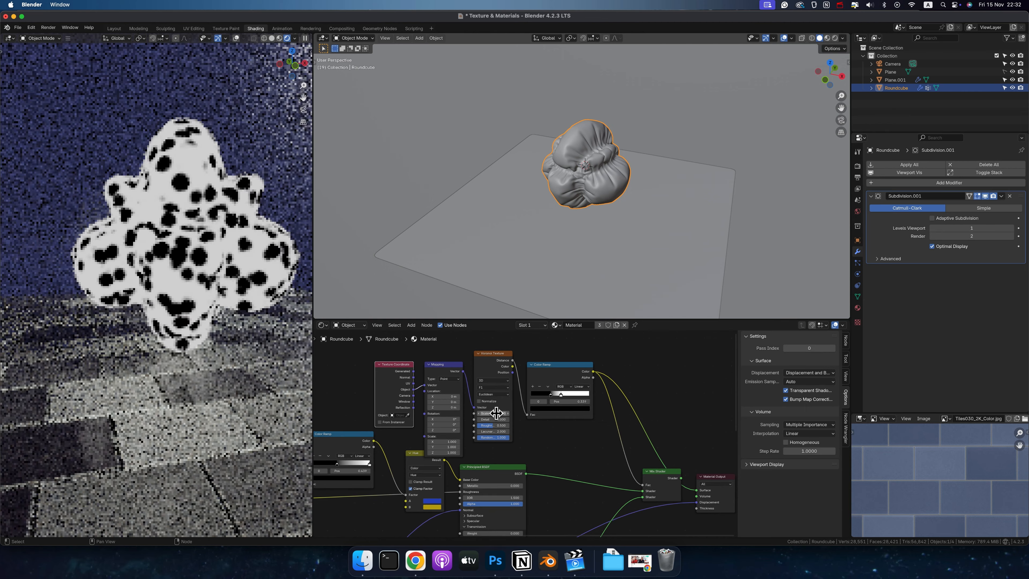
{"action": "left_click_drag", "start_coordinate": [498, 414], "coordinate": [522, 414]}
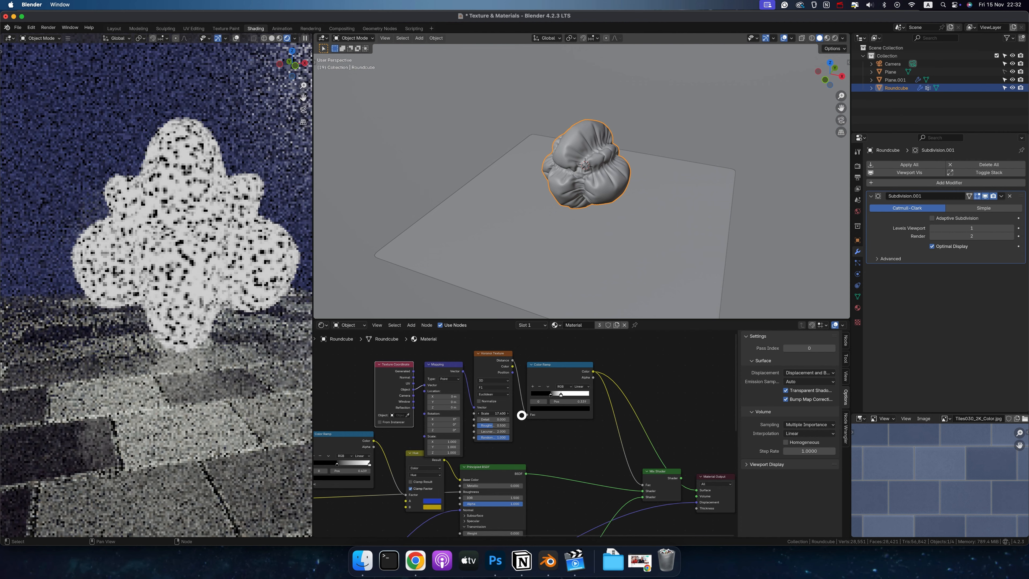
- Preview the Mix Shader's blend of both shaders on the Roundcube and compare it with the Voronoi Color Ramp mask
{"action": "scroll", "coordinate": [569, 440], "scroll_direction": "down", "scroll_amount": 3}
{"action": "scroll", "coordinate": [569, 441], "scroll_direction": "right", "scroll_amount": 3}
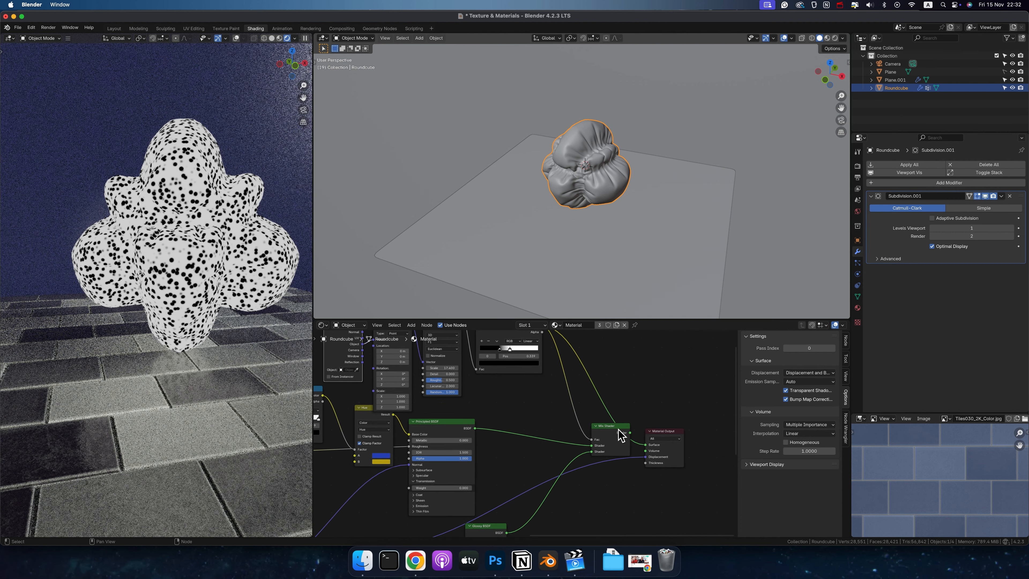
{"action": "left_click", "coordinate": [618, 430], "text": "ctrl+shift"}
{"action": "scroll", "coordinate": [556, 433], "scroll_direction": "down", "scroll_amount": 2}
{"action": "scroll", "coordinate": [556, 433], "scroll_direction": "right", "scroll_amount": 1}
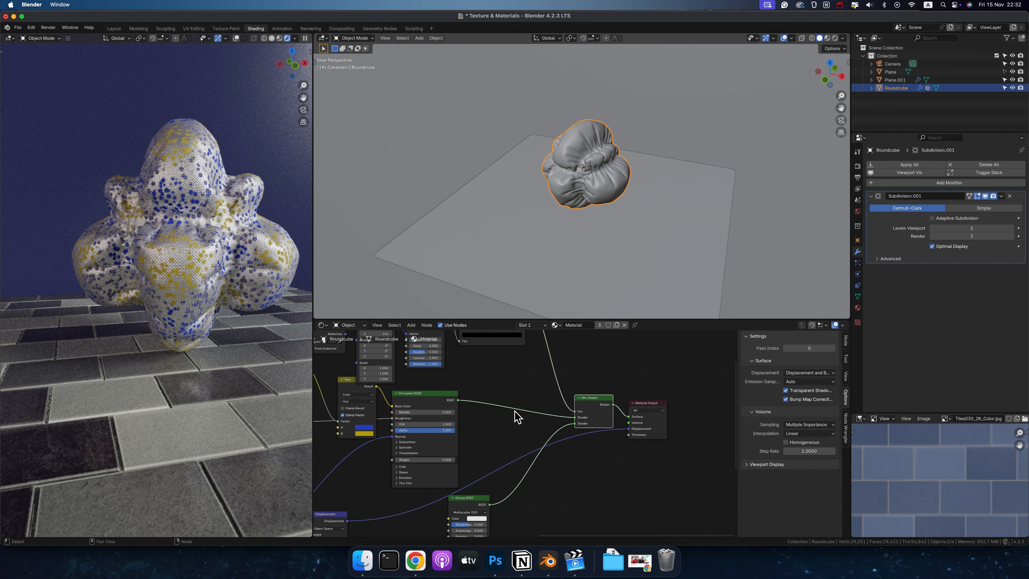
{"action": "scroll", "coordinate": [514, 410], "scroll_direction": "up", "scroll_amount": 3}
{"action": "left_click", "coordinate": [495, 361], "text": "ctrl+shift"}
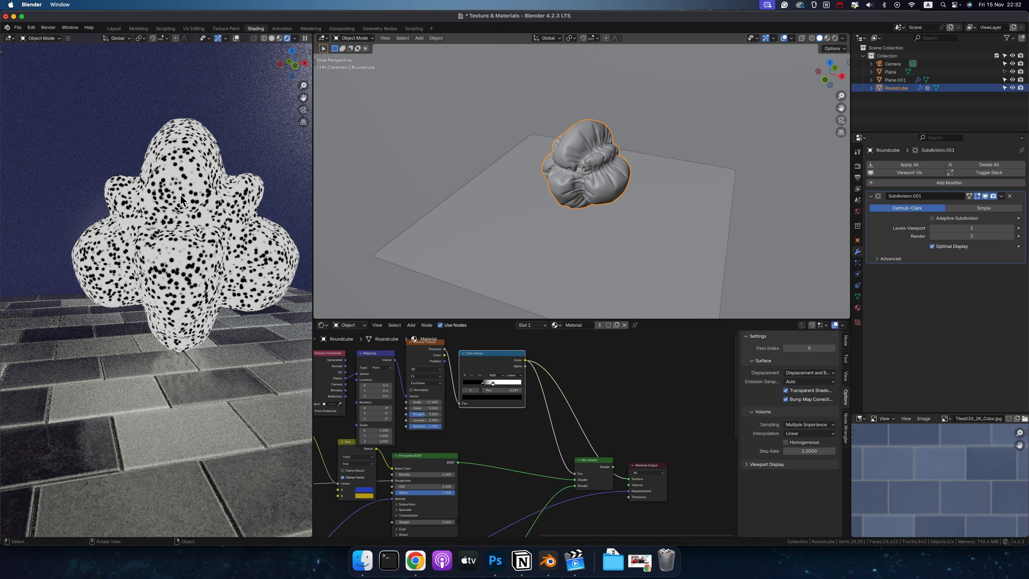
- Swap the Mix Shader's inputs so the Glossy BSDF feeds the first and the Principled BSDF the second, and preview the result
{"action": "scroll", "coordinate": [539, 450], "scroll_direction": "down", "scroll_amount": 2}
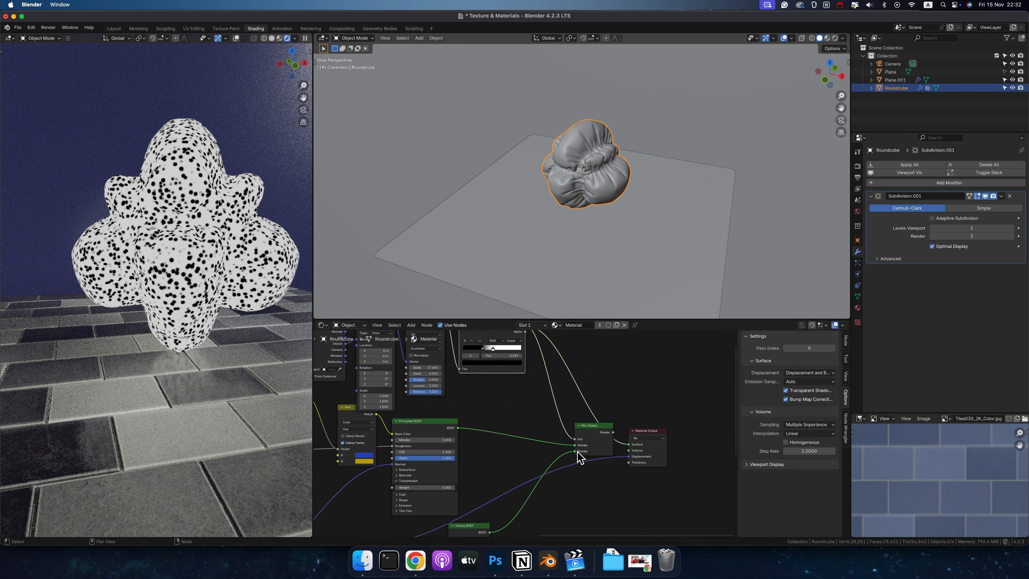
{"action": "mouse_move", "coordinate": [574, 451]}
{"action": "left_mouse_down"}
{"action": "mouse_move", "coordinate": [551, 453]}
{"action": "mouse_move", "coordinate": [574, 445]}
{"action": "left_mouse_up"}
{"action": "left_click_drag", "start_coordinate": [458, 428], "coordinate": [574, 451]}
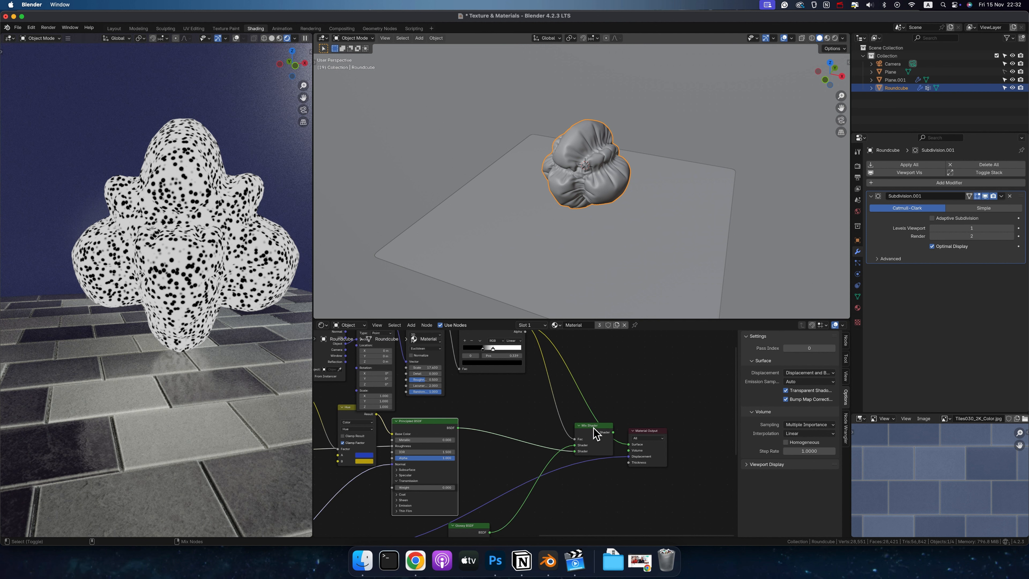
{"action": "scroll", "coordinate": [596, 433], "scroll_direction": "down", "scroll_amount": 3}
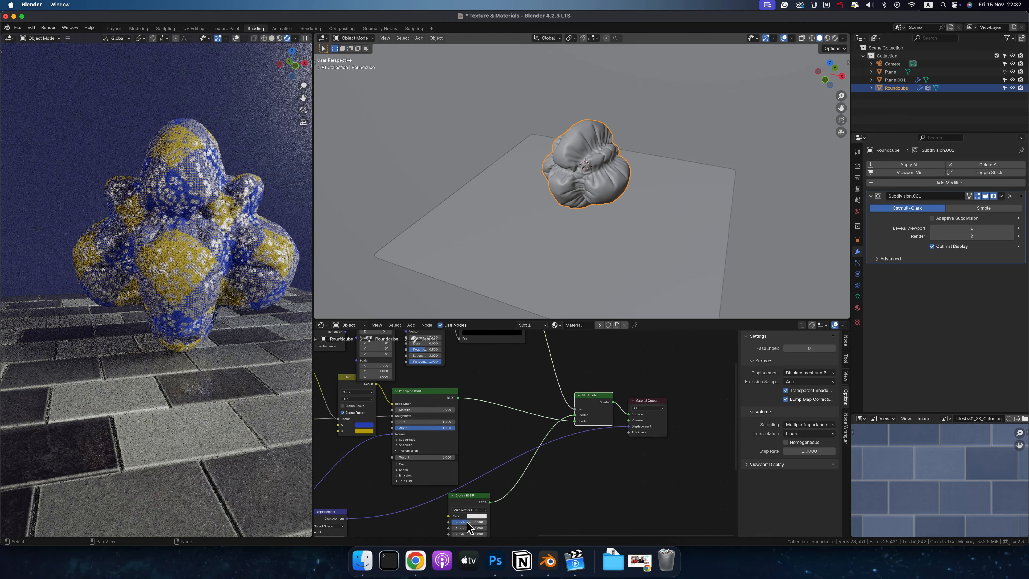
- Lower the Glossy BSDF's roughness, and shrink the mask spots with the Color Ramp's white stop and a higher Voronoi Scale, previewing the Mix Shader
{"action": "left_click_drag", "start_coordinate": [455, 522], "coordinate": [453, 523]}
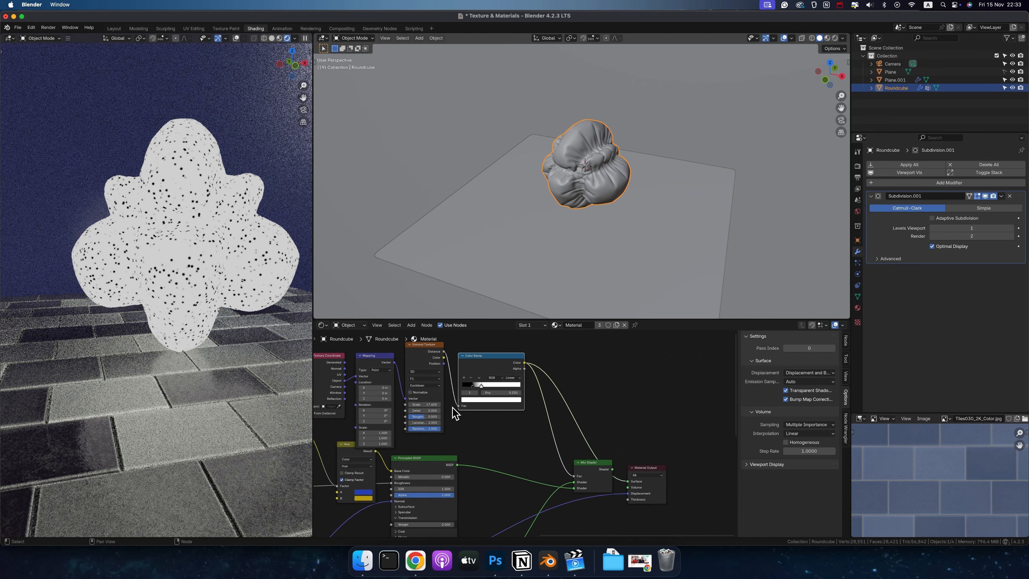
{"action": "left_click_drag", "start_coordinate": [428, 405], "coordinate": [439, 406]}
{"action": "left_click", "coordinate": [593, 469], "text": "ctrl+shift"}
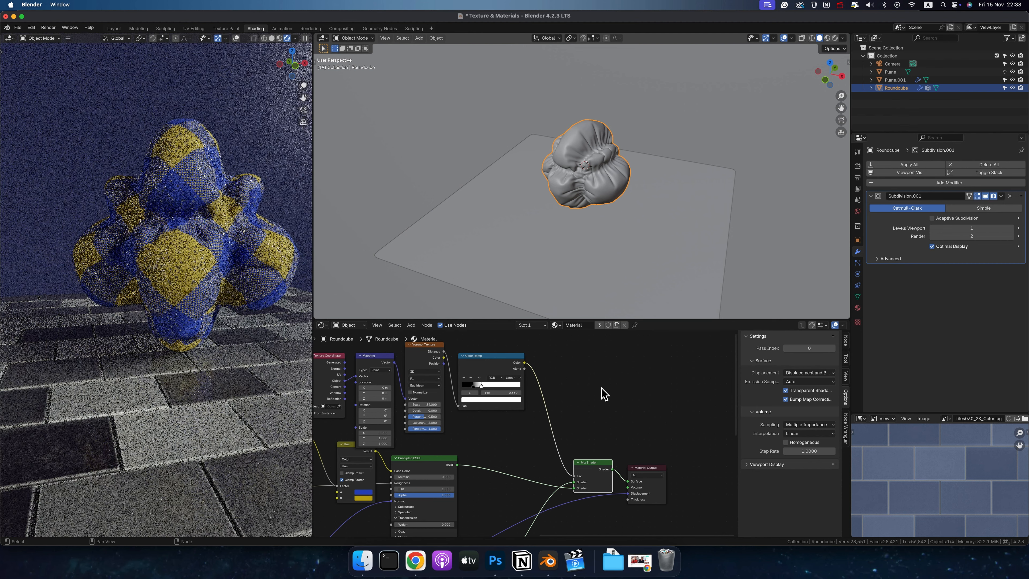